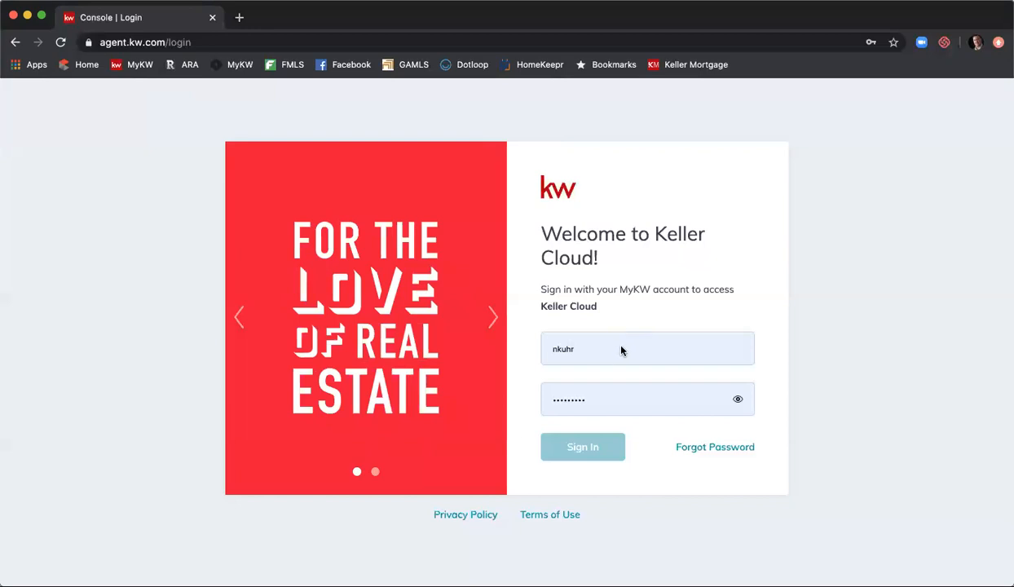
- Sign in to Keller Cloud with the autofilled account details to reach the Command home page
left_click(595, 448)
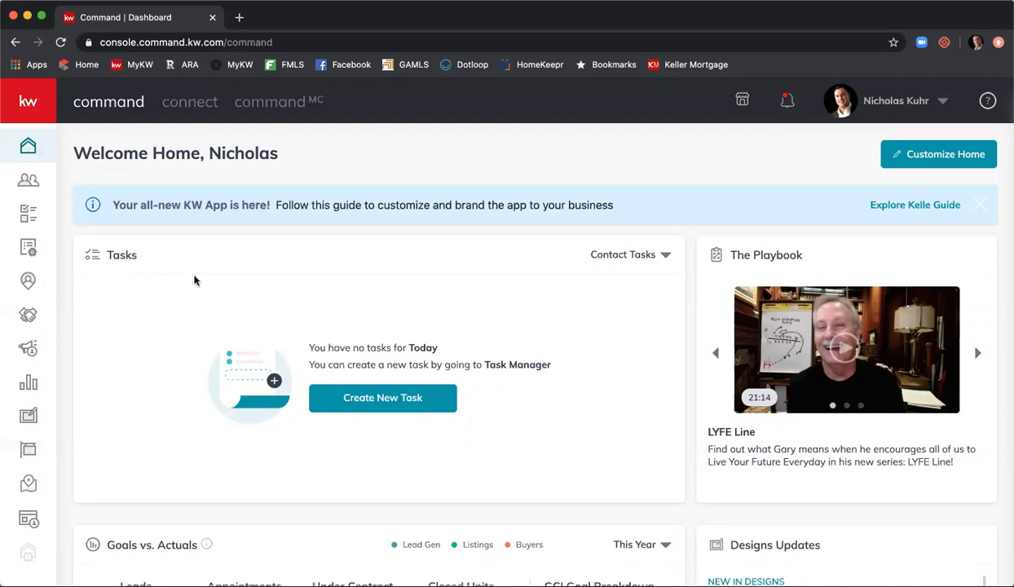
- Scroll the dashboard down to the Goals vs. Actuals and Designs Updates widgets
scroll(195, 280, "down", 2)
scroll(189, 277, "down", 2)
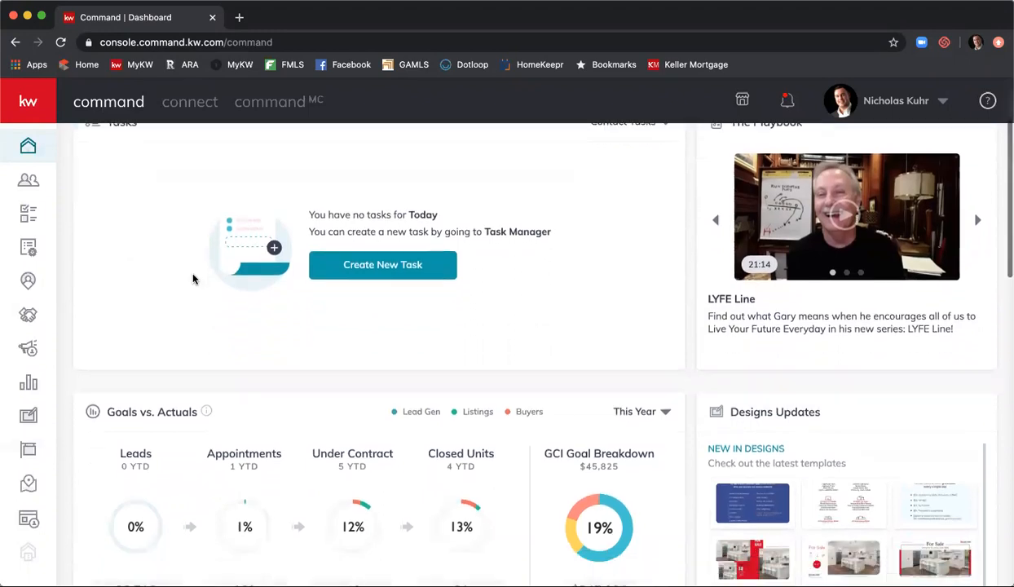
scroll(185, 290, "down", 2)
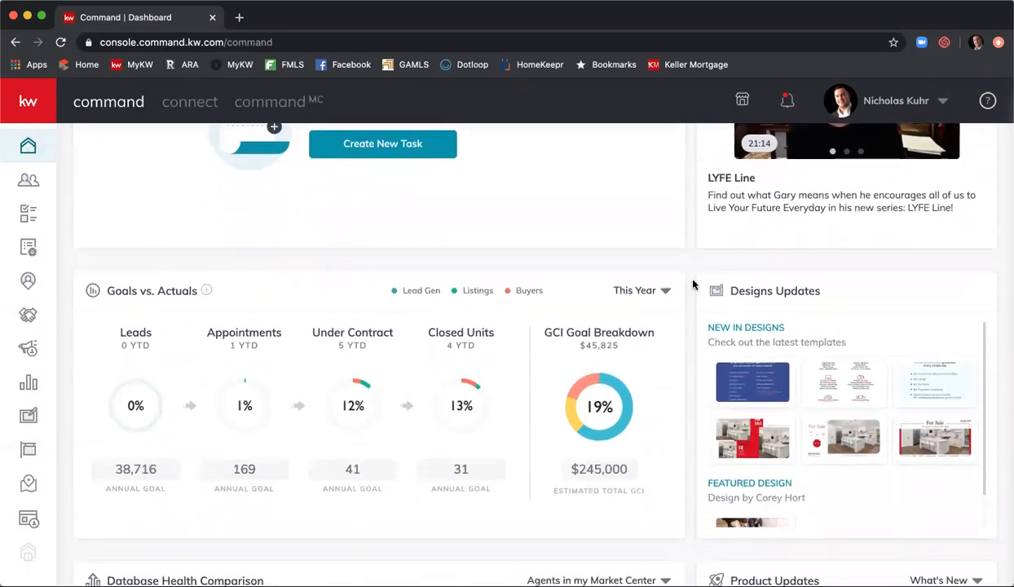
scroll(688, 285, "down", 1)
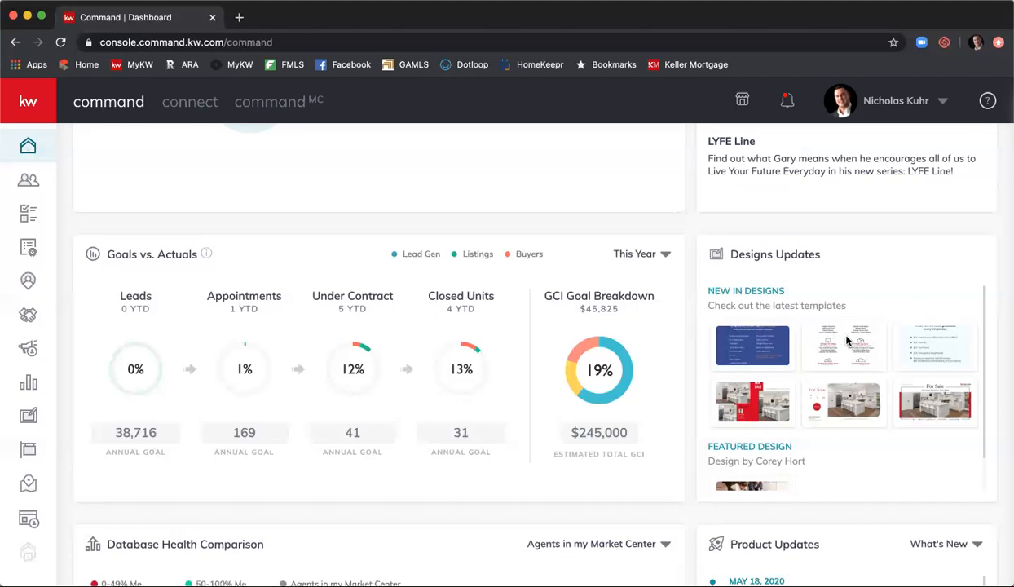
- Scroll past Designs Updates to the Database Health Comparison (50.3% vs 52.8%) and Product Updates widgets
scroll(847, 326, "down", 3)
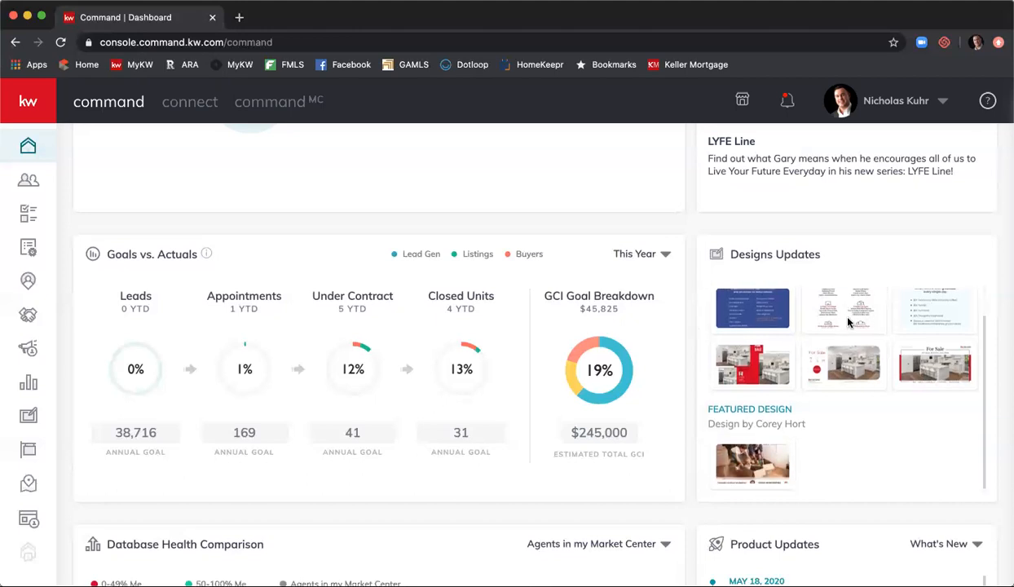
scroll(847, 323, "up", 3)
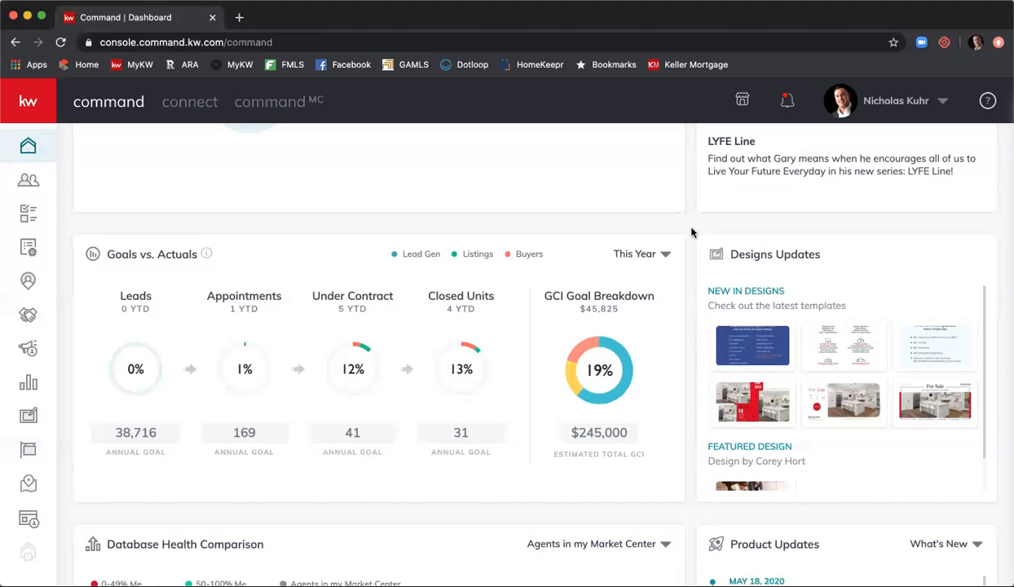
scroll(691, 232, "down", 1)
scroll(691, 233, "down", 1)
scroll(691, 234, "down", 2)
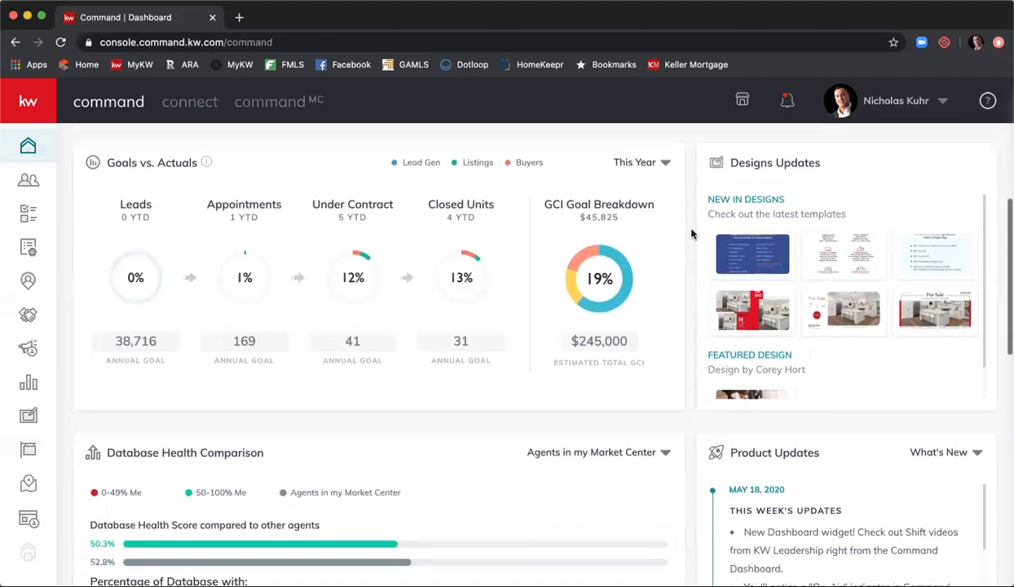
scroll(691, 236, "down", 2)
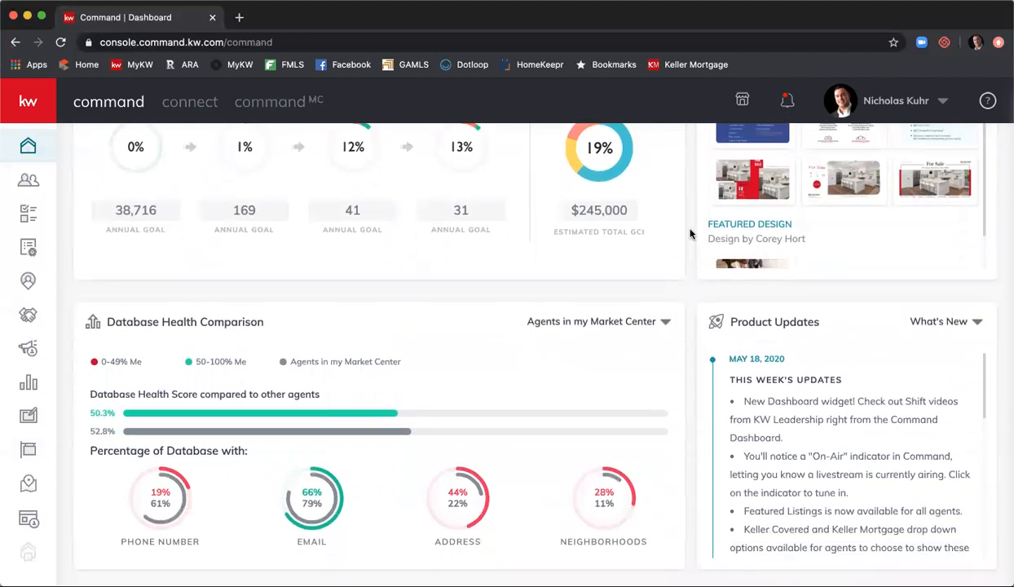
scroll(689, 234, "down", 1)
scroll(689, 233, "down", 1)
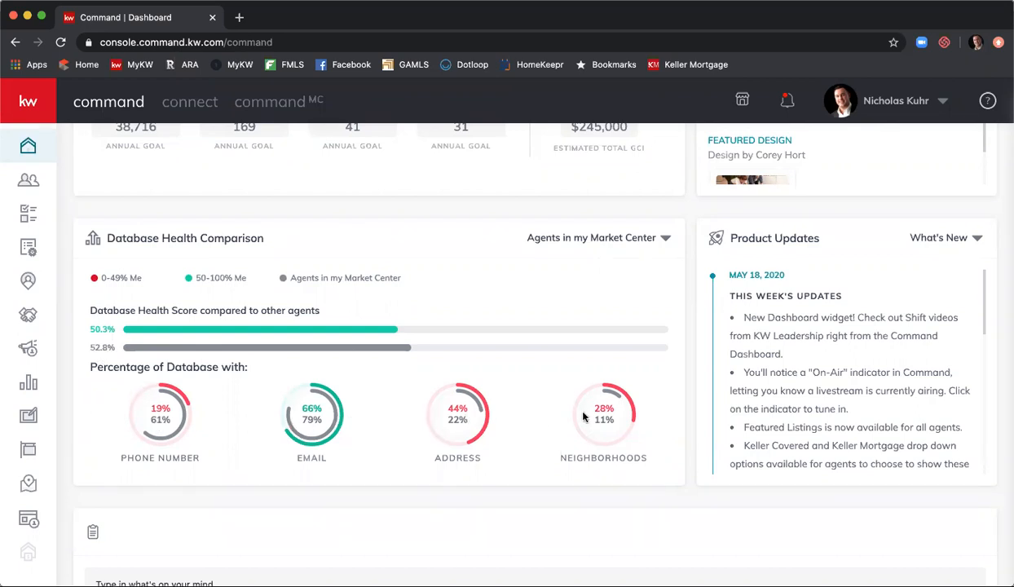
- Switch the database health benchmark from agents in my state and all agents to the production bracket above mine
scroll(619, 359, "up", 1)
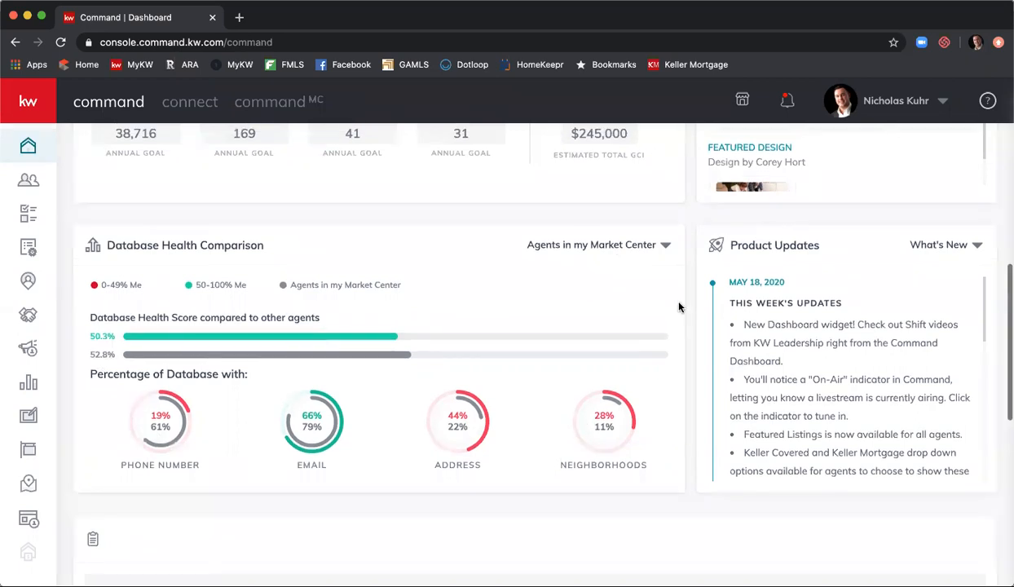
left_click(664, 247)
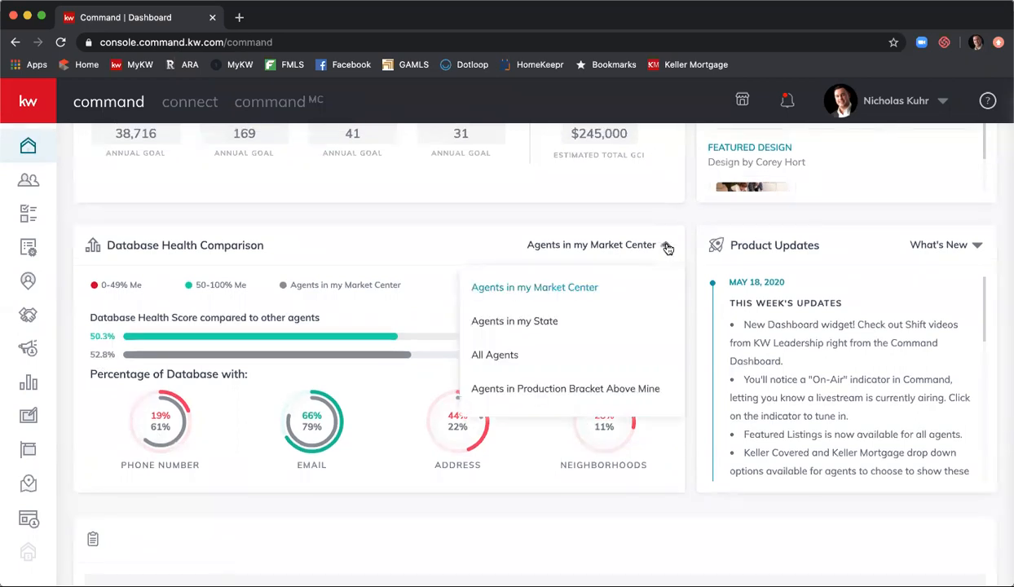
left_click(603, 325)
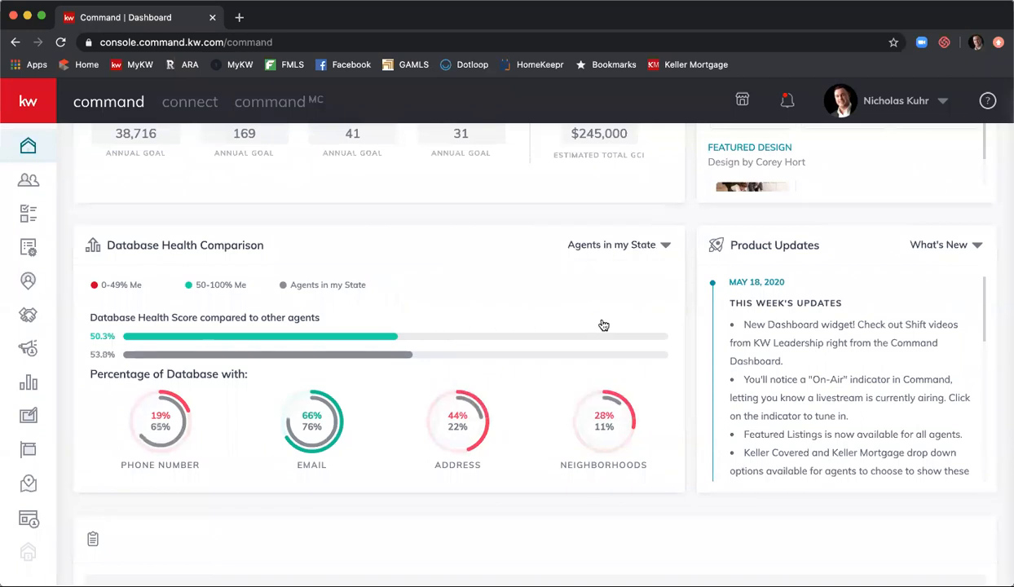
left_click(665, 245)
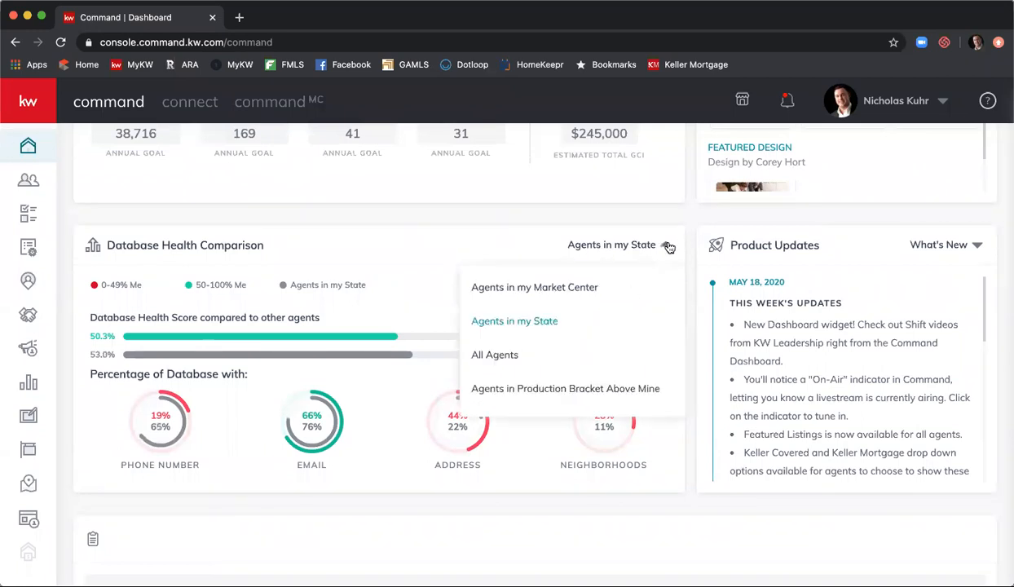
left_click(620, 349)
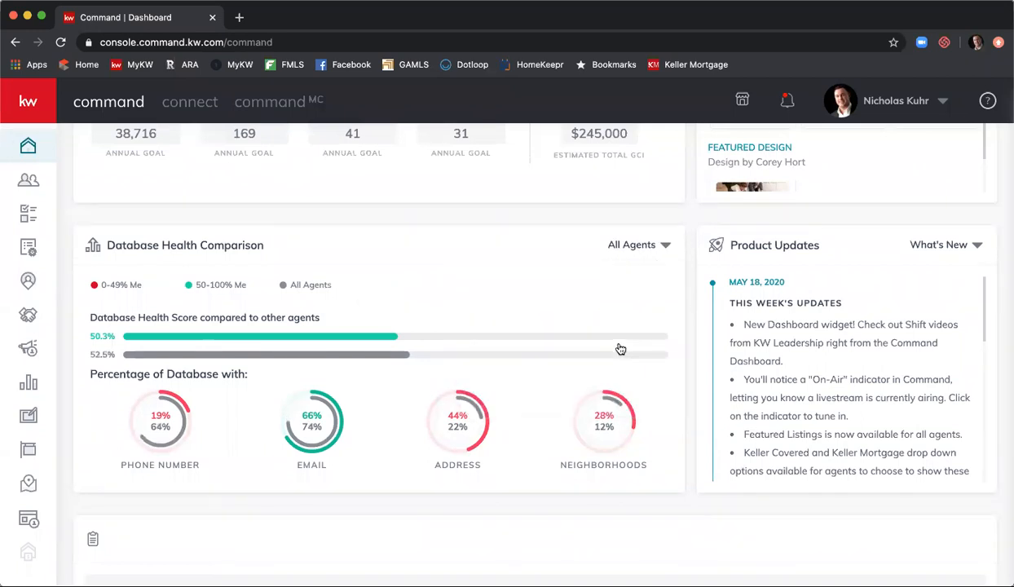
left_click(656, 246)
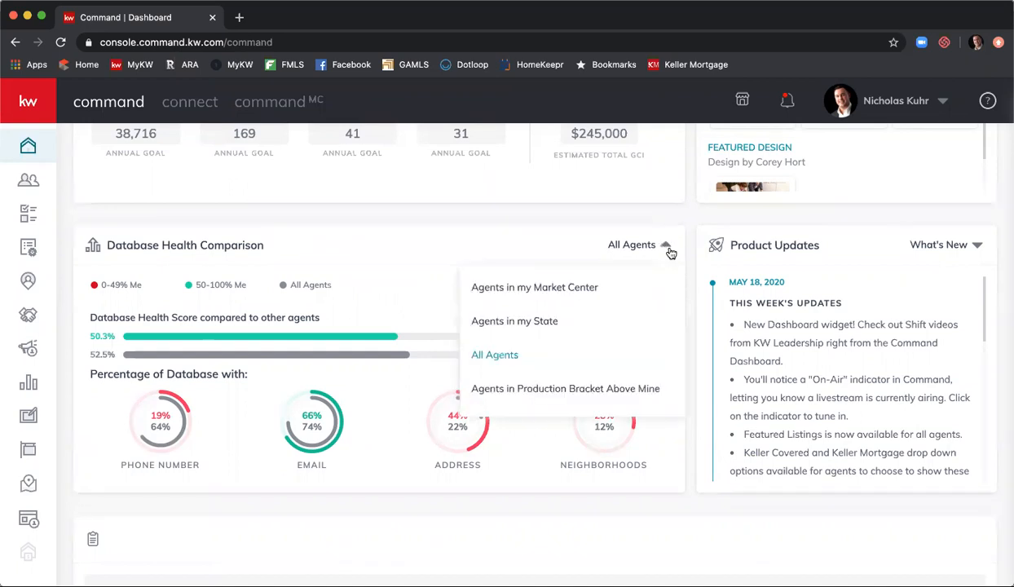
left_click(627, 397)
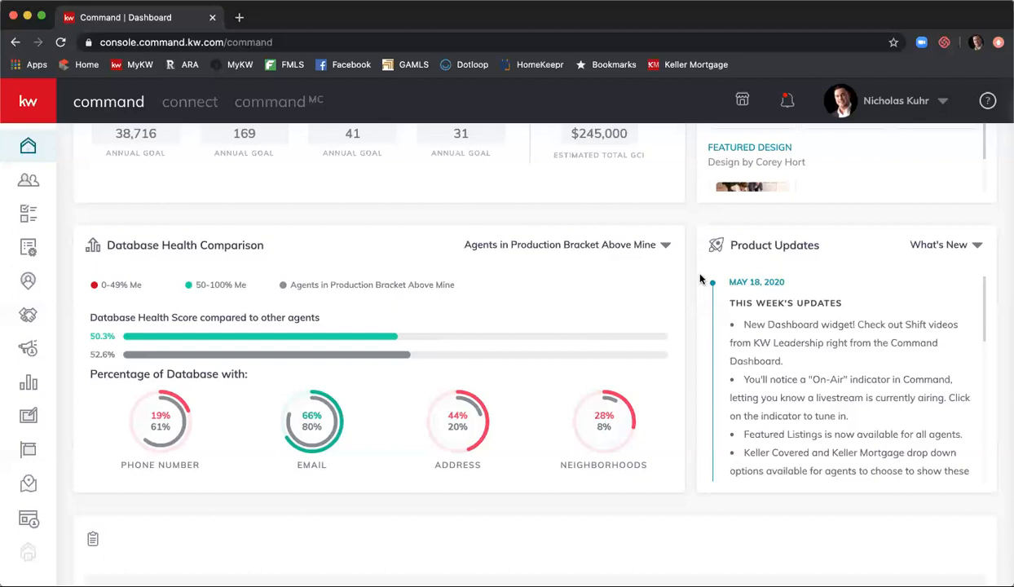
scroll(689, 276, "down", 3)
- Scroll past the database health widget to the empty notes panel above Recent Leads
scroll(691, 279, "down", 4)
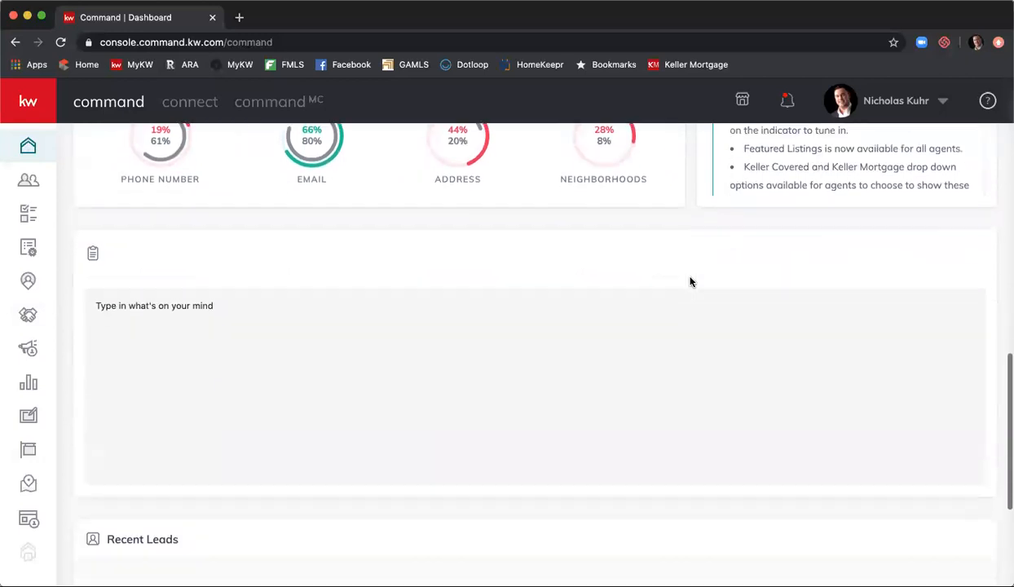
scroll(690, 281, "down", 2)
scroll(550, 291, "up", 1)
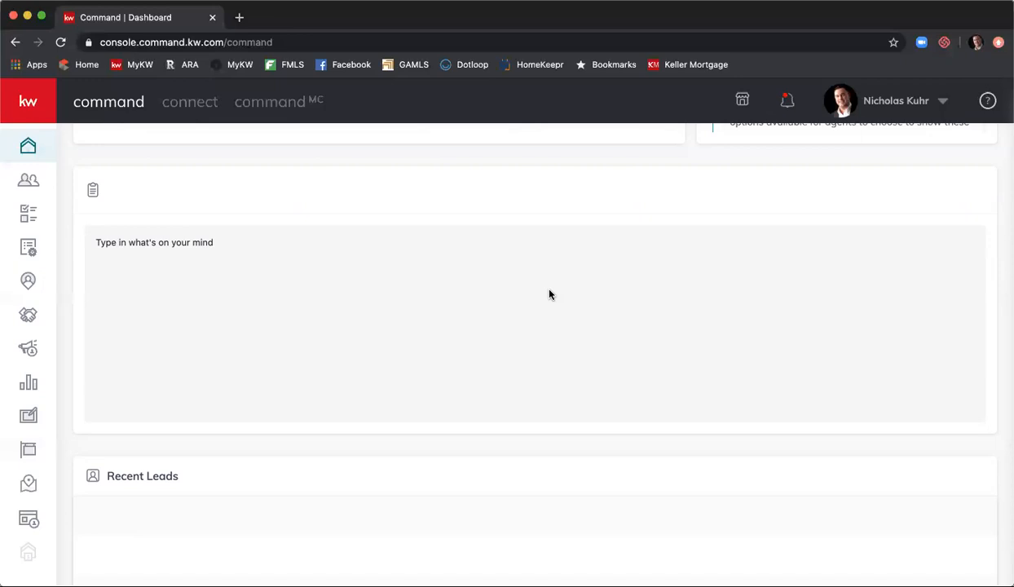
- Scroll down to the empty Recent Leads widget and back up slightly
scroll(550, 294, "down", 4)
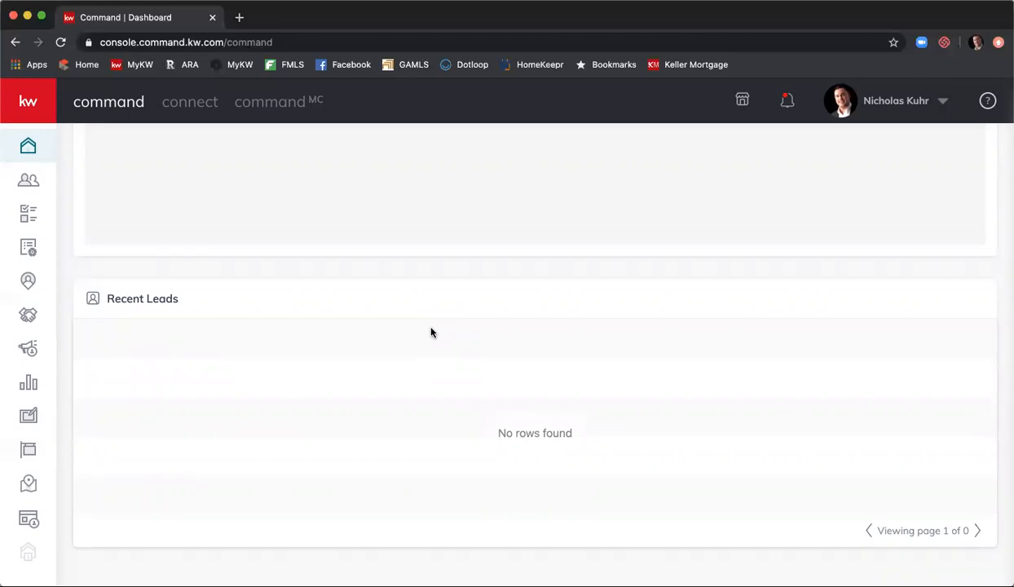
scroll(431, 339, "up", 10)
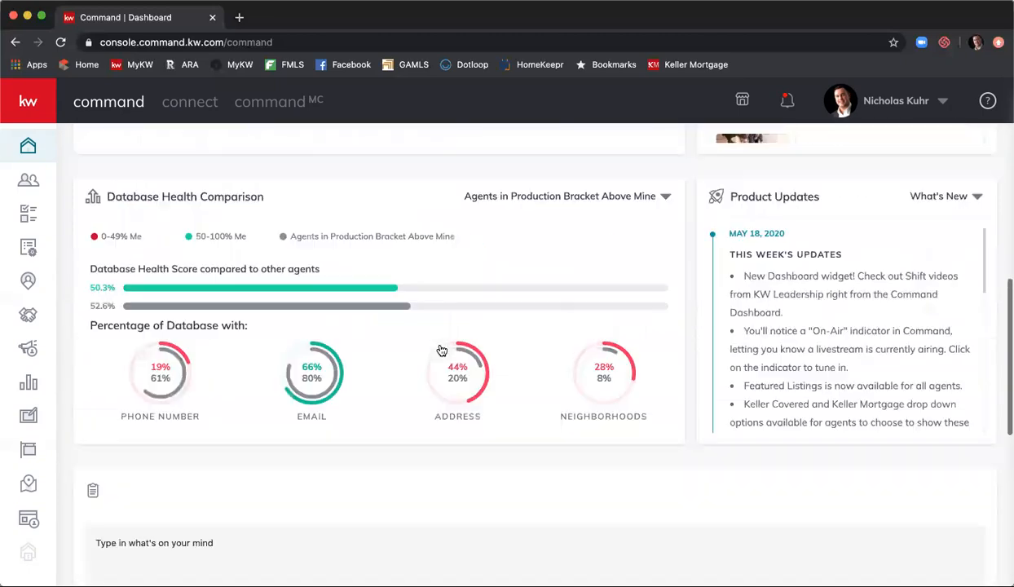
- Return to the top and advance The Playbook two videos to LYFE Moment: Brian Cane
scroll(440, 349, "up", 5)
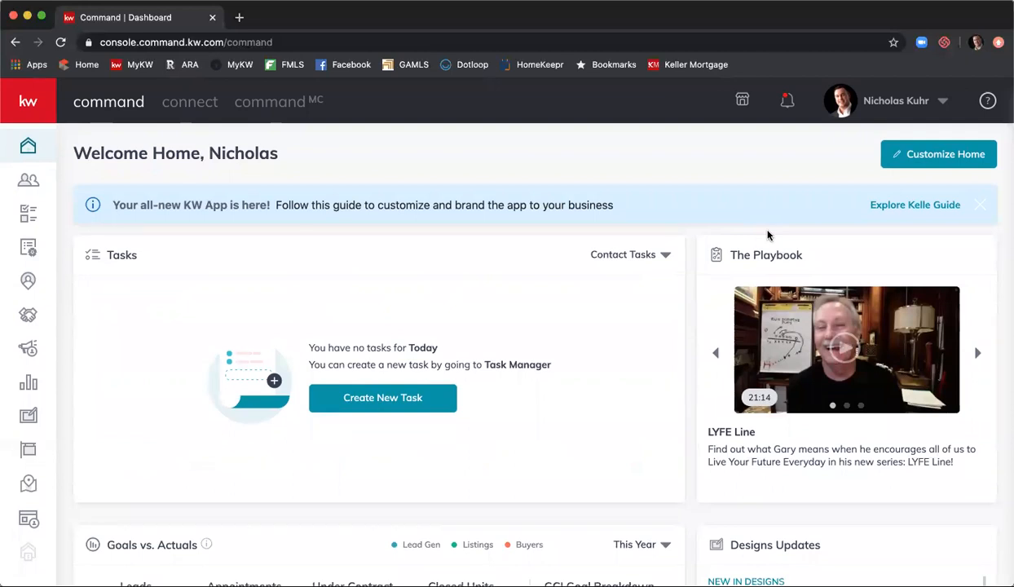
left_click(977, 353)
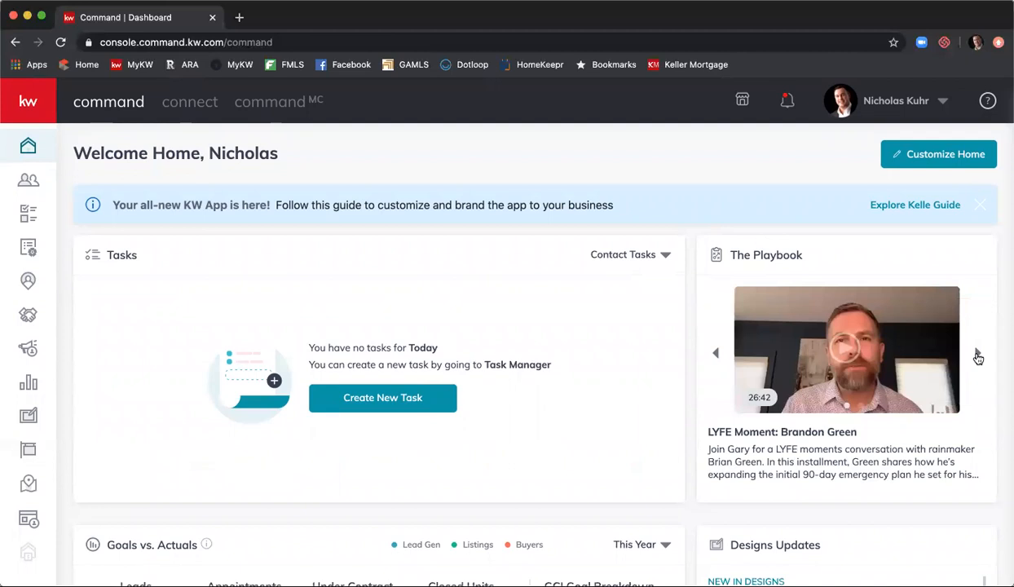
left_click(977, 354)
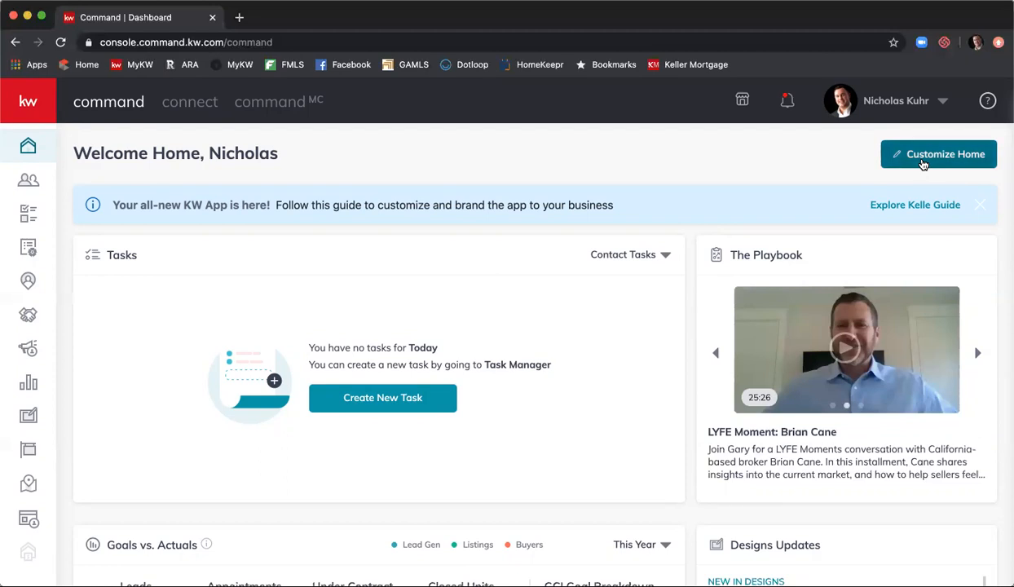
- In Customize Home, hide the Notepad widget and then show it again
left_click(924, 163)
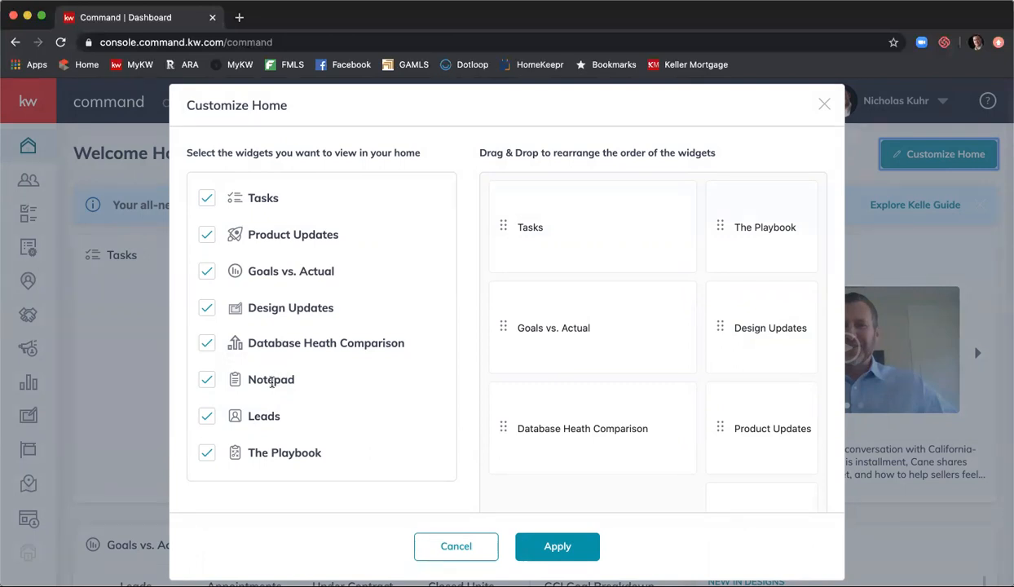
left_click(203, 374)
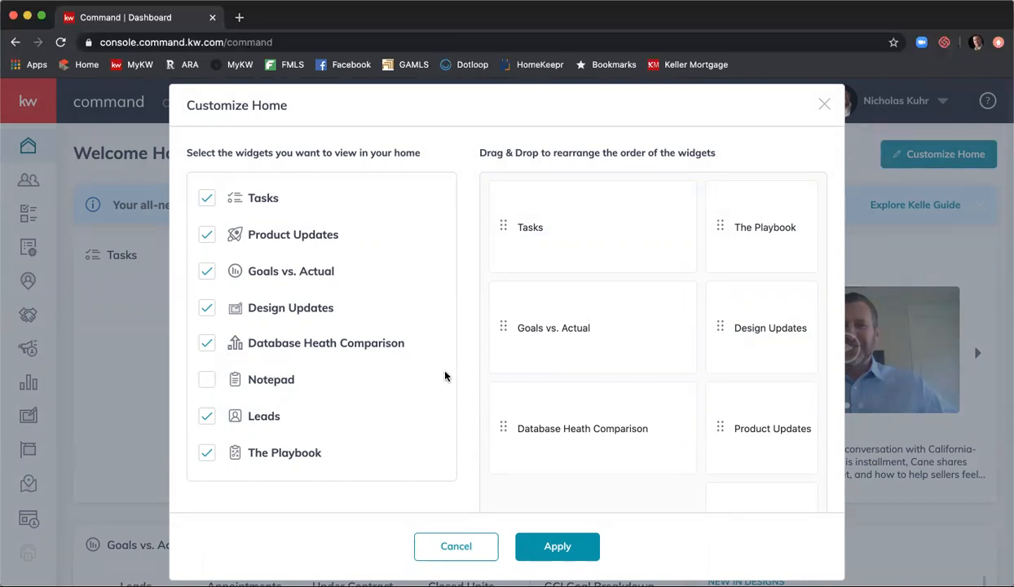
scroll(634, 331, "down", 3)
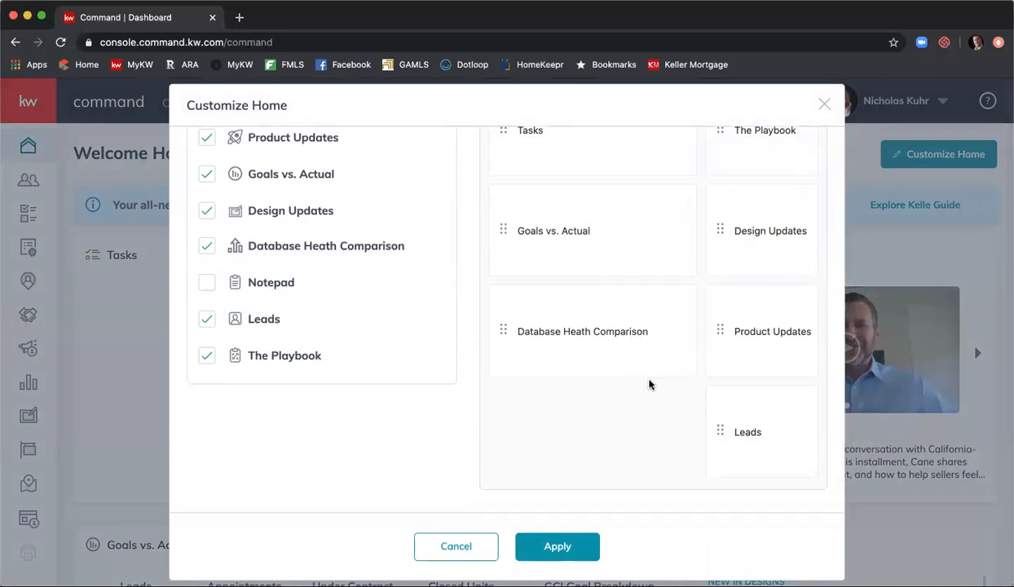
scroll(652, 381, "up", 3)
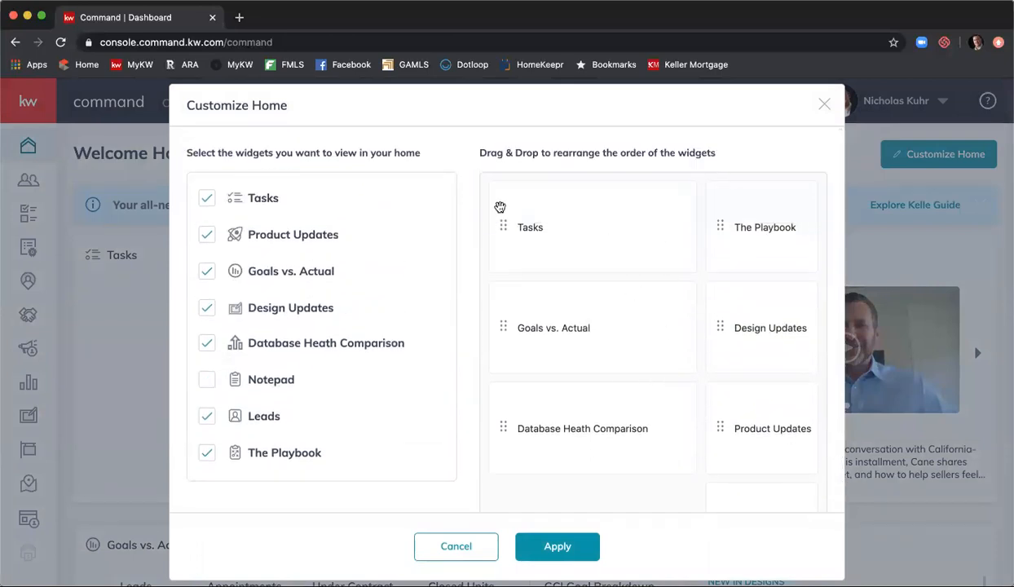
left_click(203, 376)
scroll(654, 312, "down", 5)
scroll(656, 314, "up", 2)
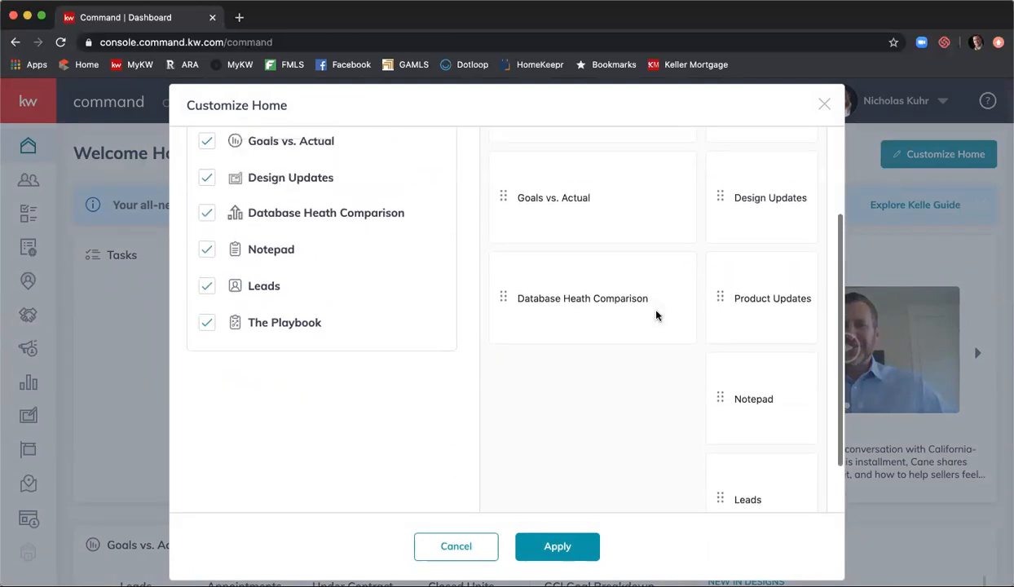
- Drag the Leads widget to the top of the right column, just after Tasks and above The Playbook
scroll(751, 285, "up", 2)
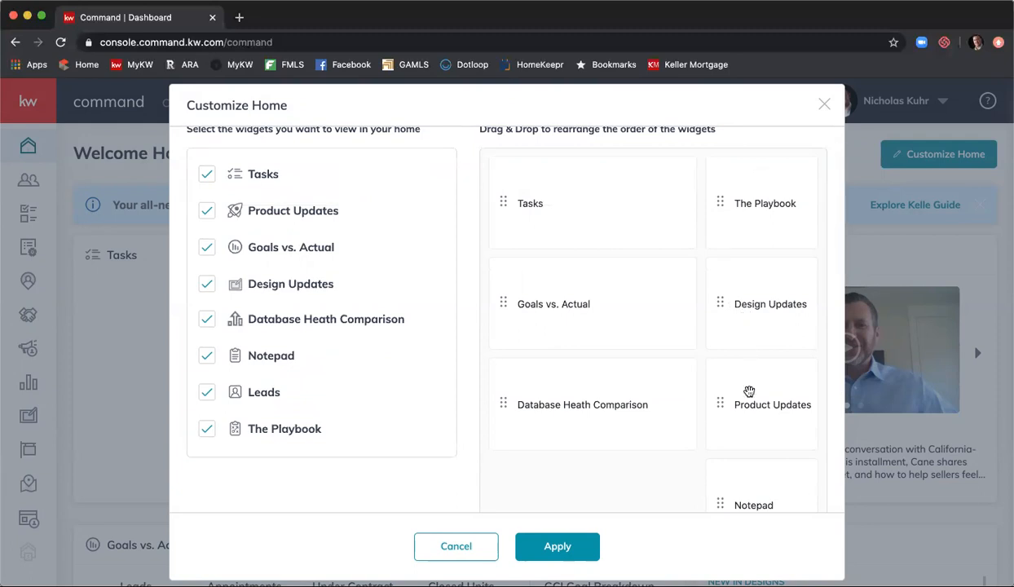
scroll(661, 402, "down", 4)
scroll(693, 456, "up", 3)
scroll(729, 489, "down", 4)
left_click_drag(745, 493, 756, 297)
scroll(633, 487, "up", 4)
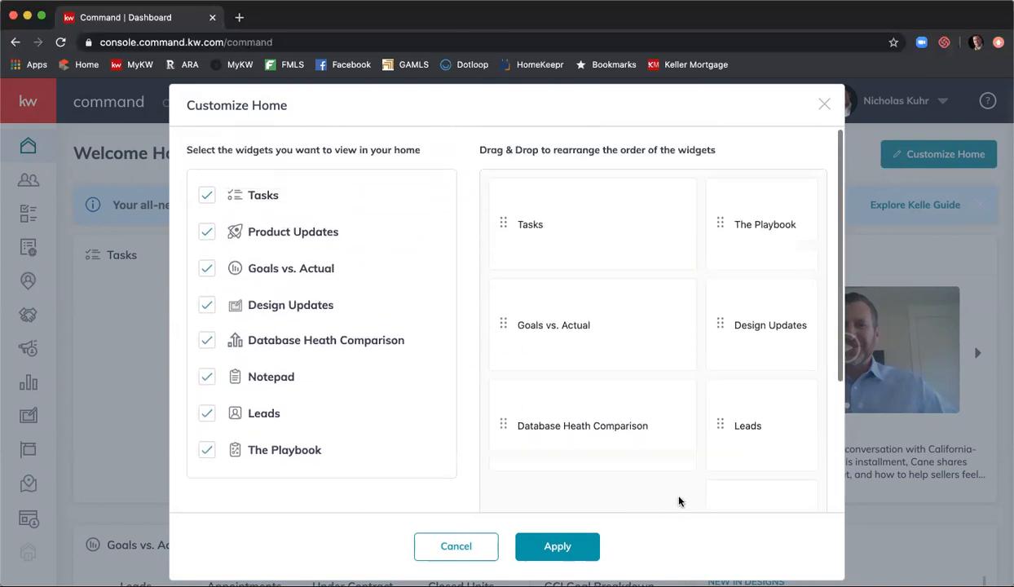
left_click_drag(733, 424, 700, 326)
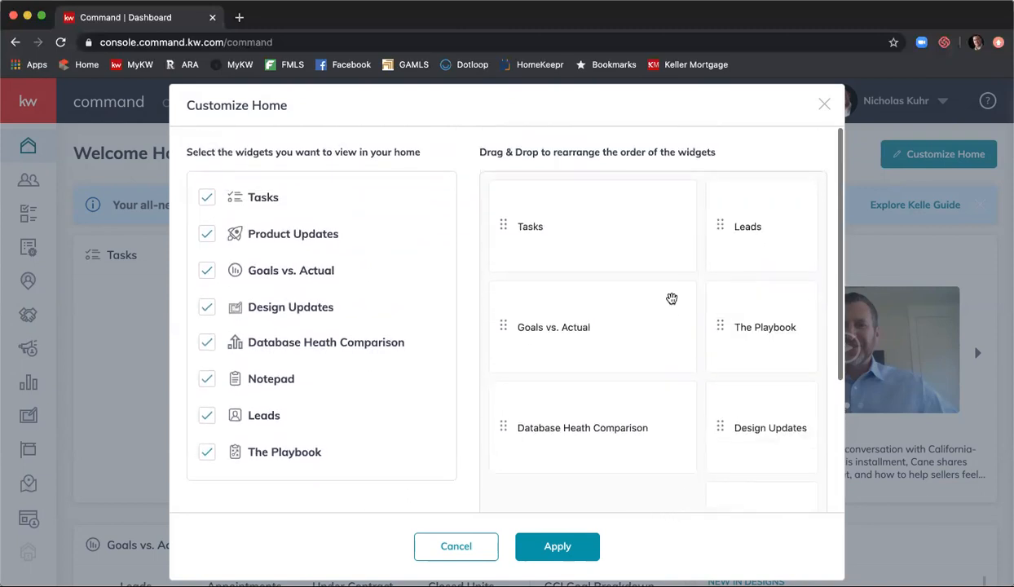
scroll(608, 241, "down", 1)
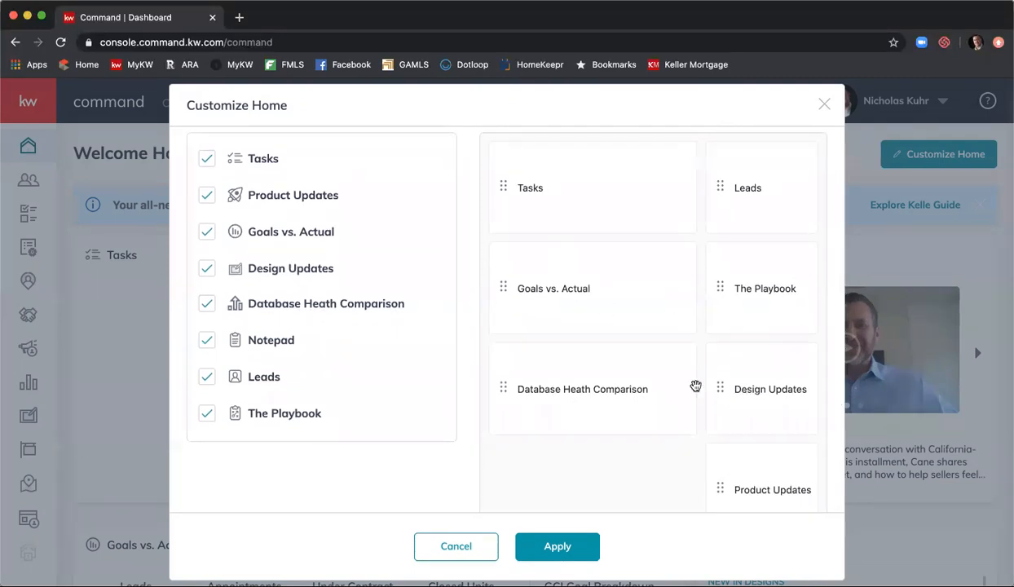
scroll(709, 391, "down", 4)
scroll(692, 408, "up", 3)
scroll(655, 399, "up", 1)
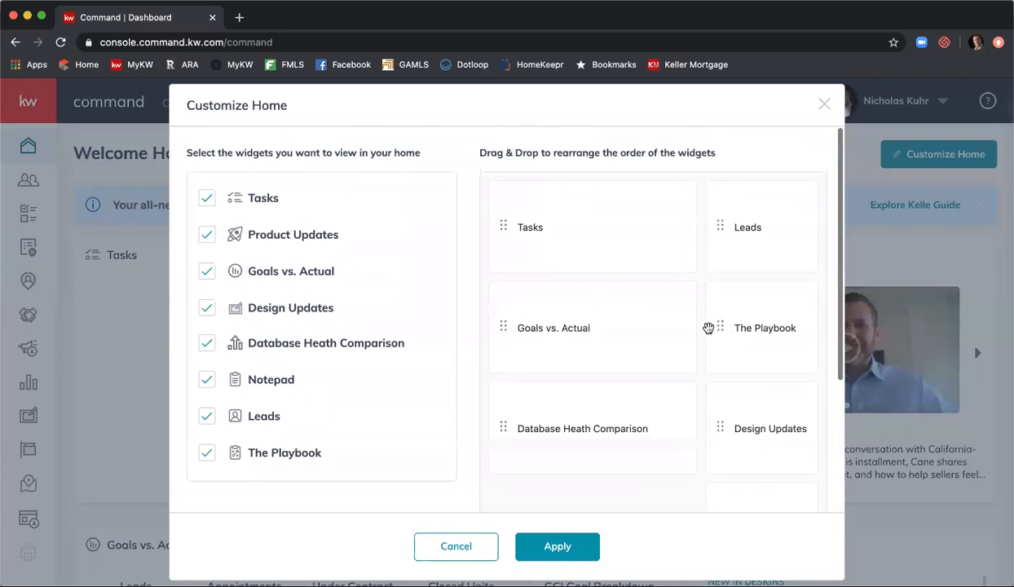
- Apply the layout with Leads at the top right, then bring Customize Home back up
left_click(560, 550)
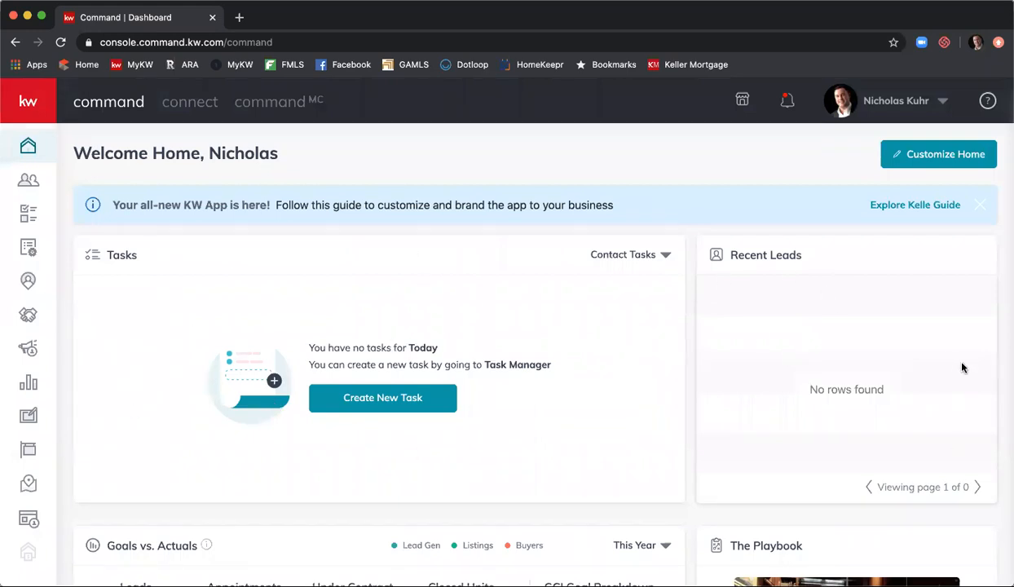
left_click(909, 158)
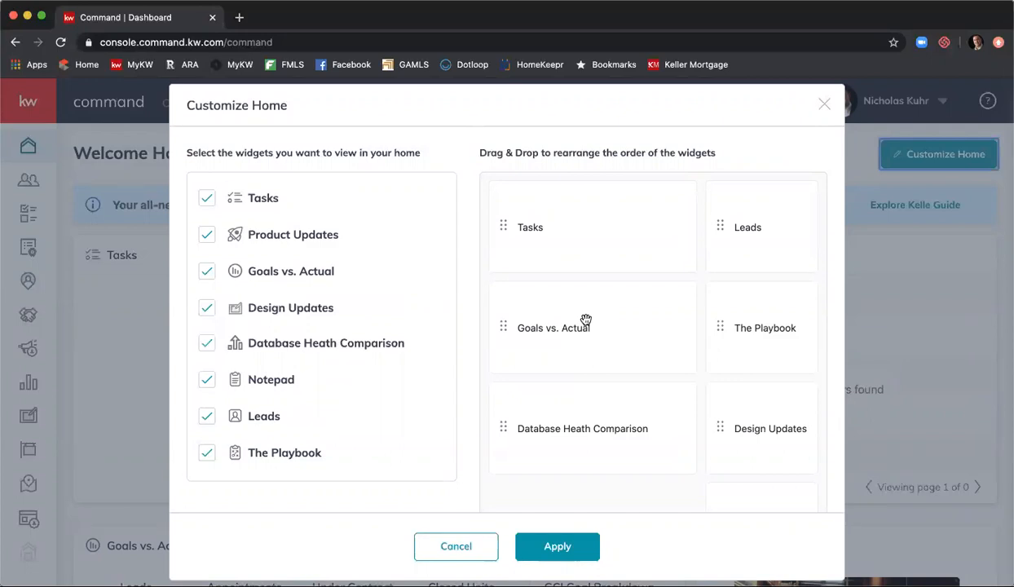
- Apply the unchanged widget order to close Customize Home, showing Recent Leads beside Tasks
left_click(558, 546)
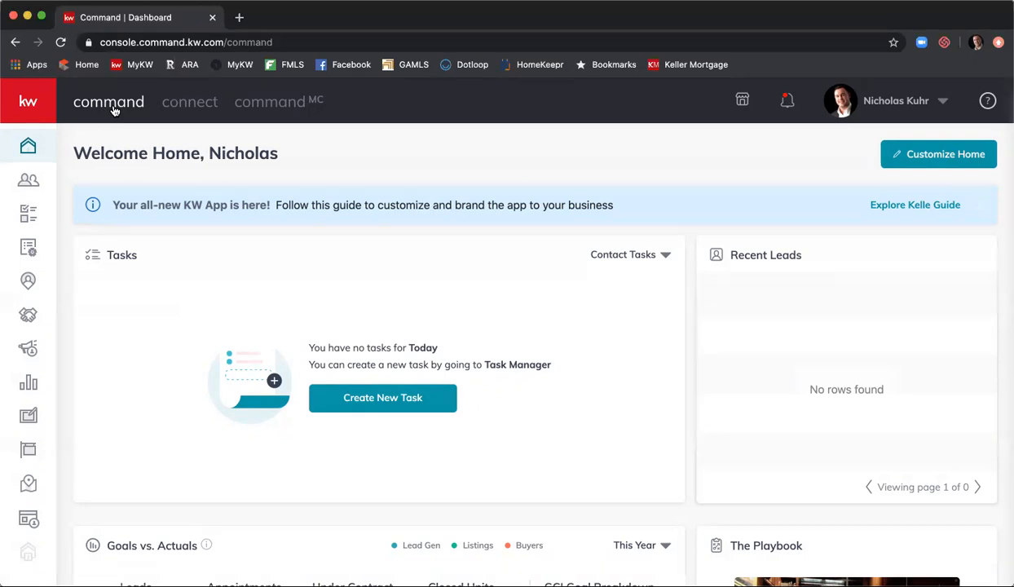
- Go to Connect to show My Groups (Atlanta - Sandy Springs, Southeast) and the group post feed
left_click(190, 102)
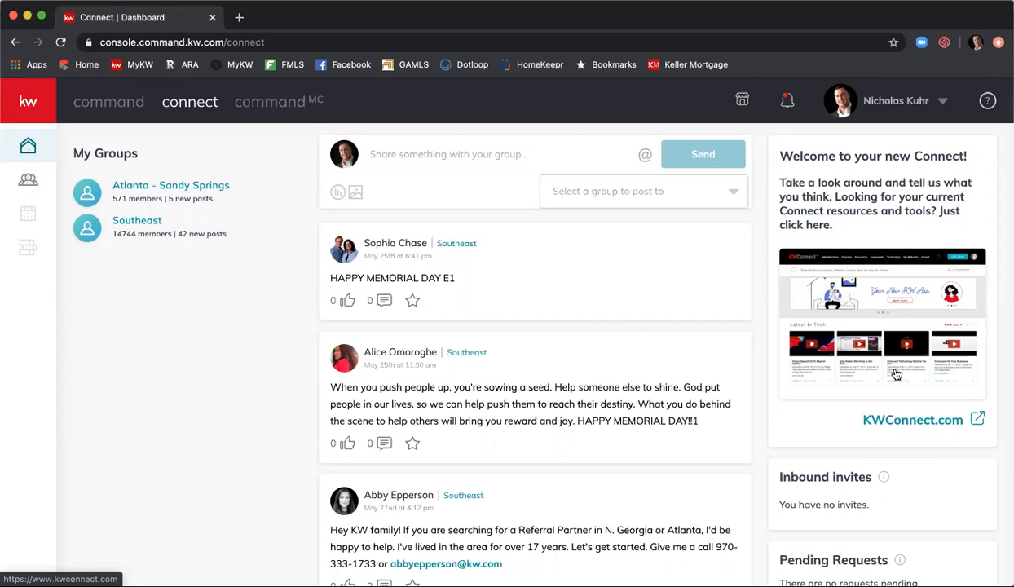
- Open KWConnect.com in a new tab and accept the cookie notice
left_click(891, 429)
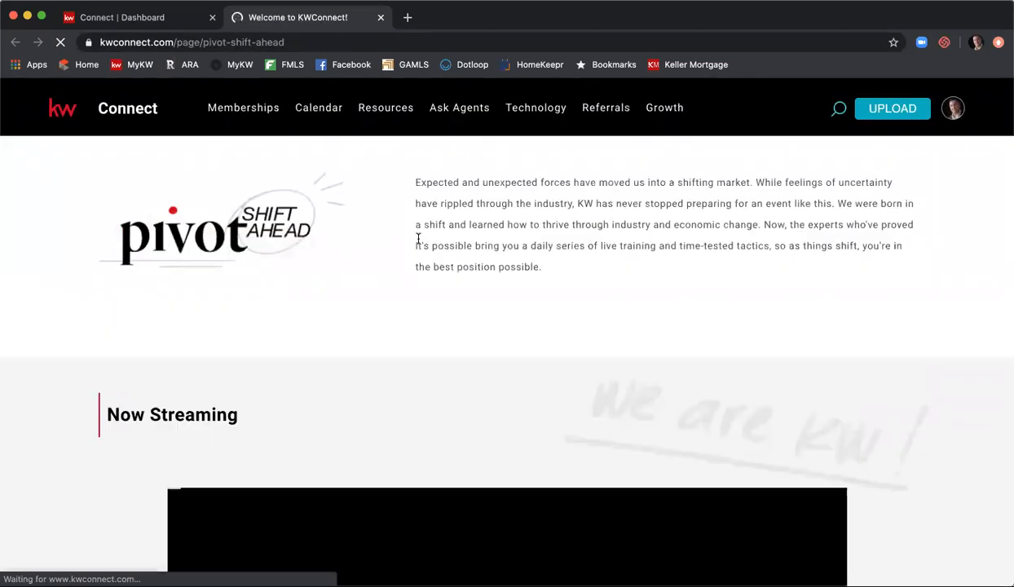
scroll(368, 231, "down", 1)
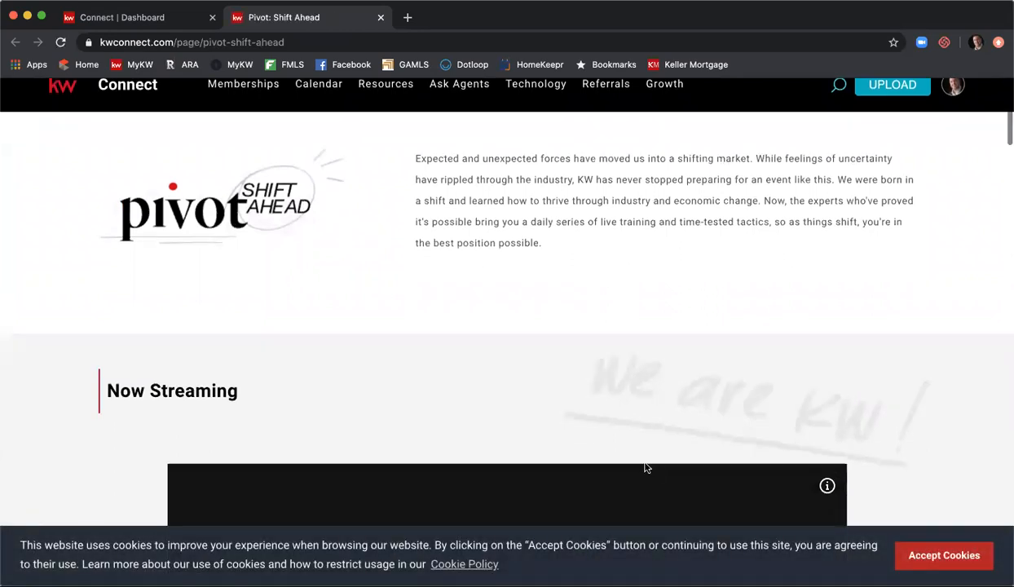
left_click(905, 554)
scroll(638, 366, "down", 7)
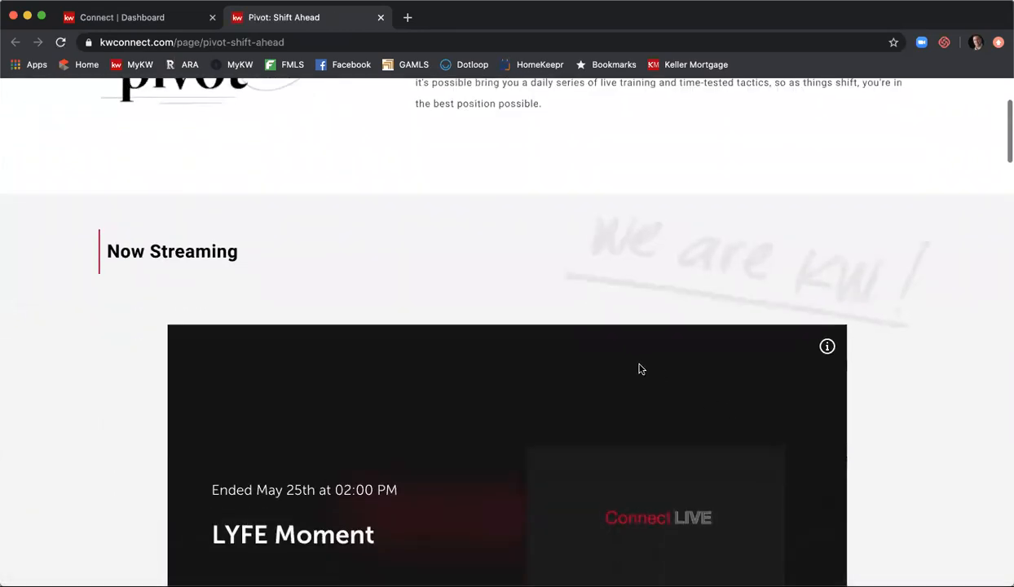
scroll(364, 324, "up", 1)
scroll(278, 387, "down", 10)
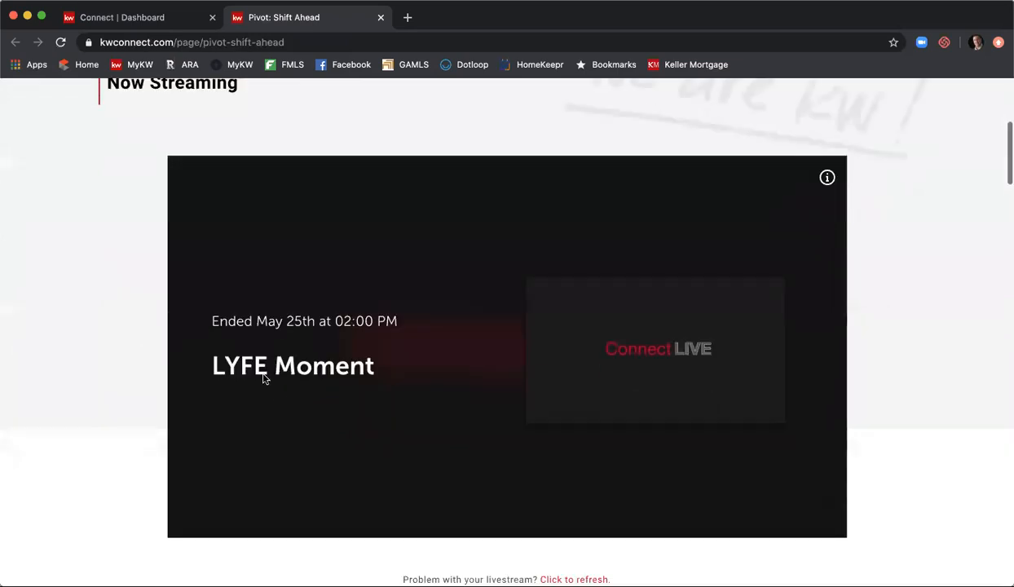
scroll(219, 366, "up", 1)
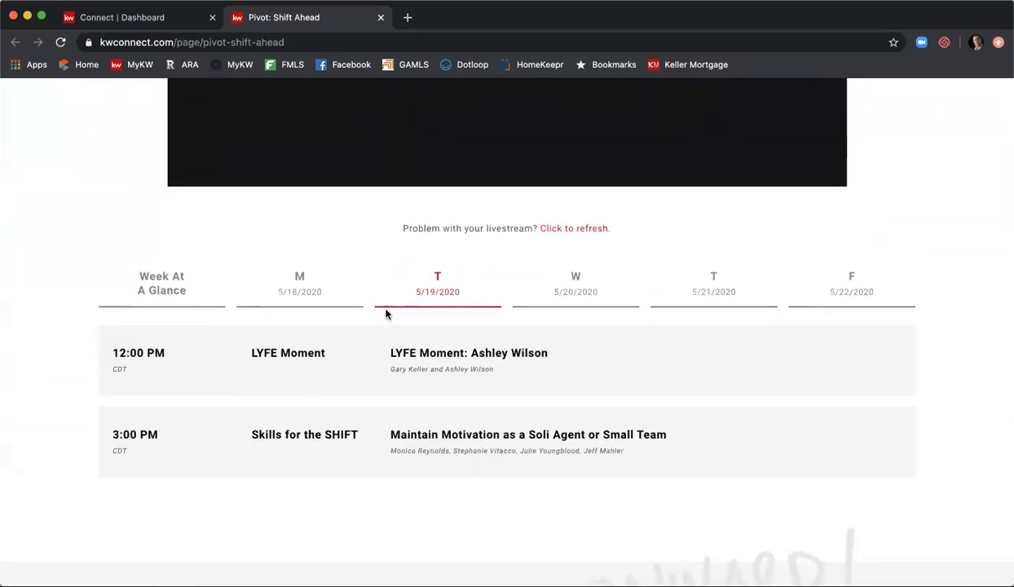
- View the live sessions for Wednesday 5/20, Thursday 5/21 and Friday 5/22, then return to Tuesday 5/19
left_click(583, 295)
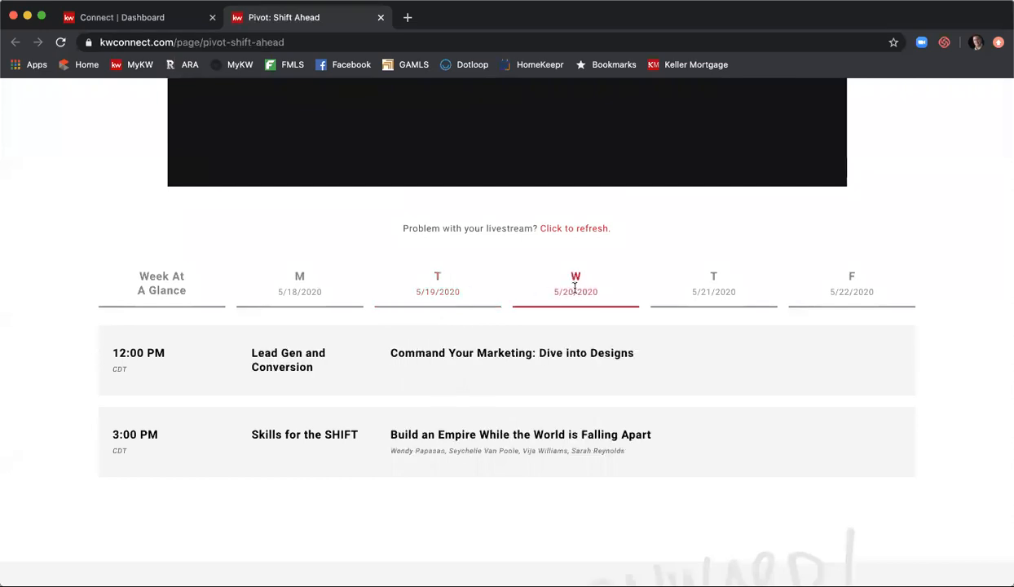
left_click(706, 291)
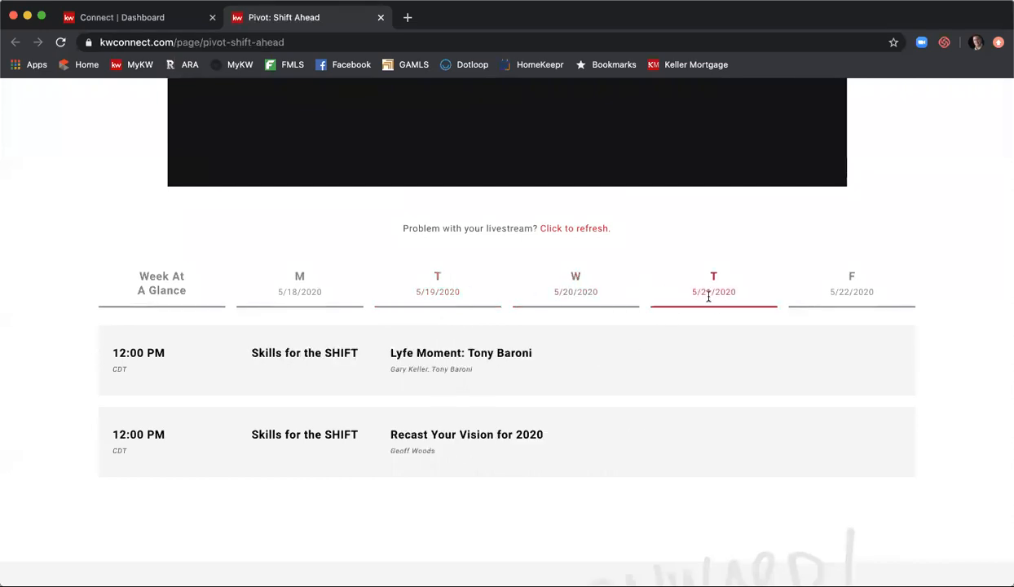
left_click(824, 285)
left_click(444, 284)
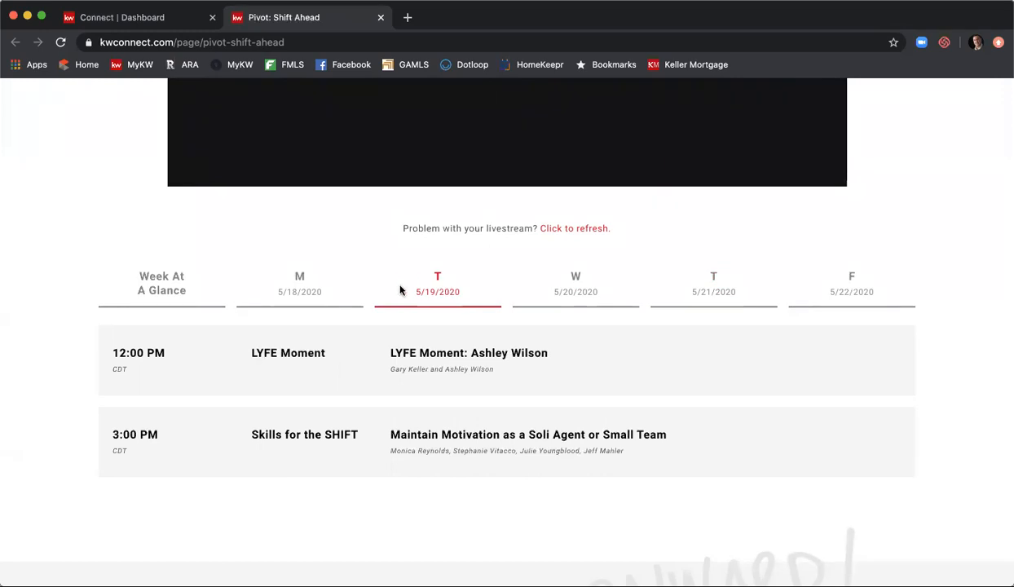
- Browse the On-demand Videos and Resources sections, then return toward the top
scroll(401, 292, "down", 3)
scroll(401, 292, "down", 5)
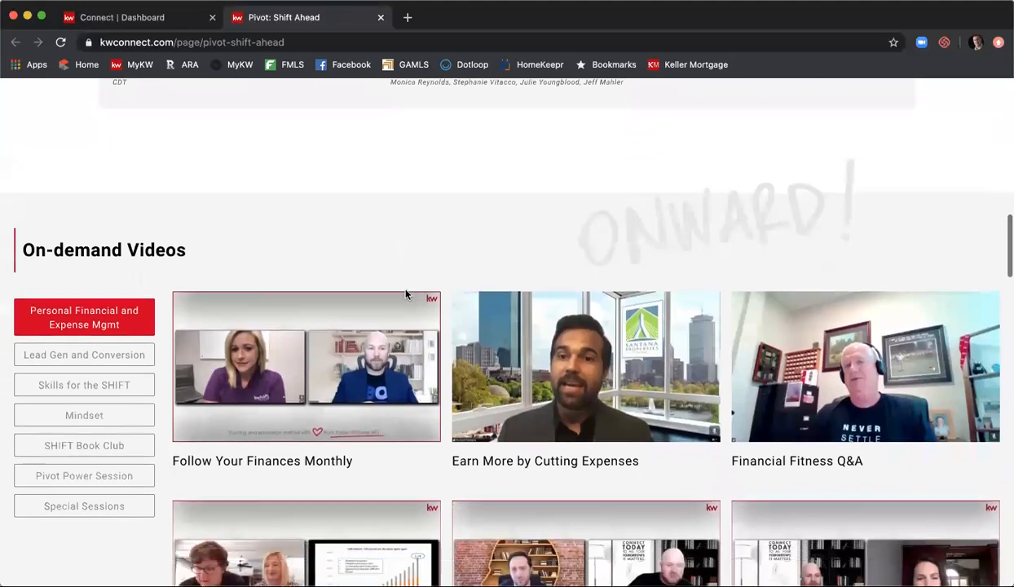
scroll(406, 295, "down", 1)
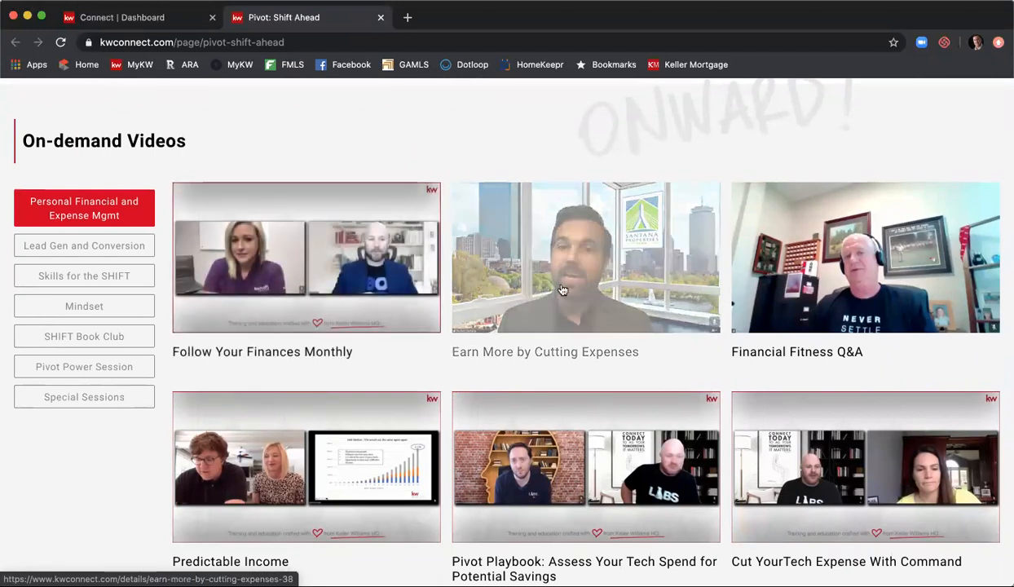
scroll(550, 281, "down", 1)
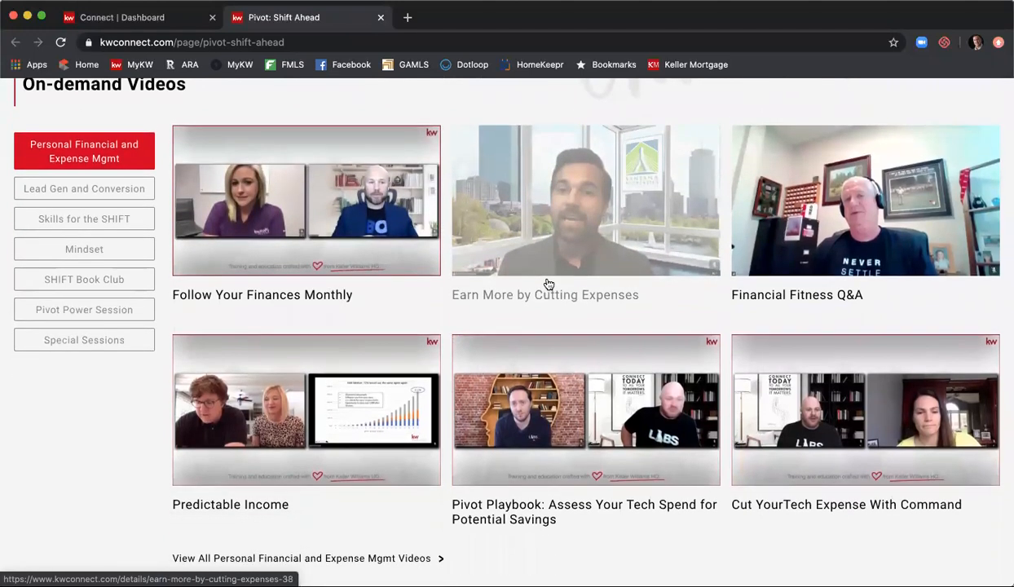
scroll(549, 283, "down", 6)
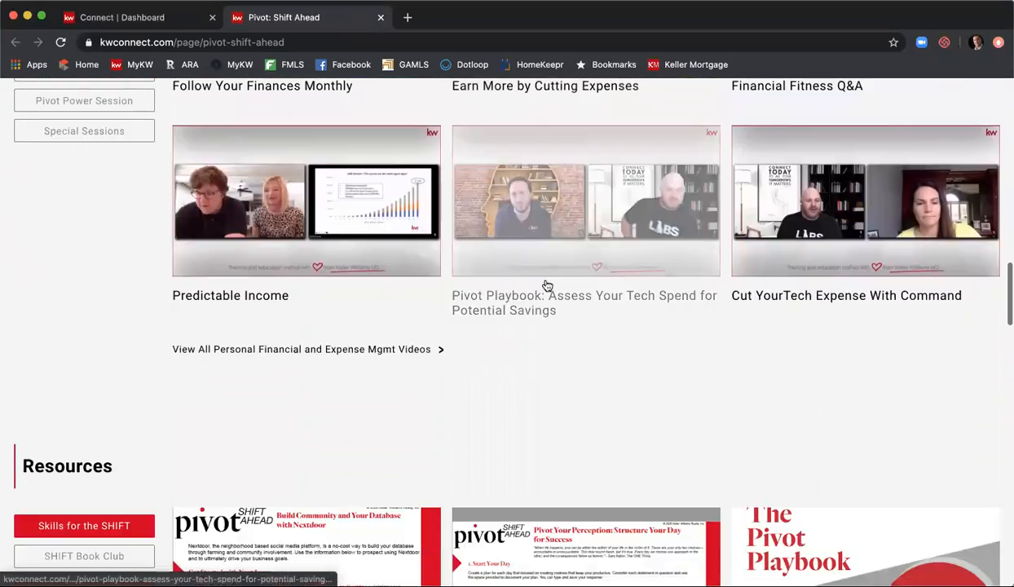
scroll(548, 285, "down", 5)
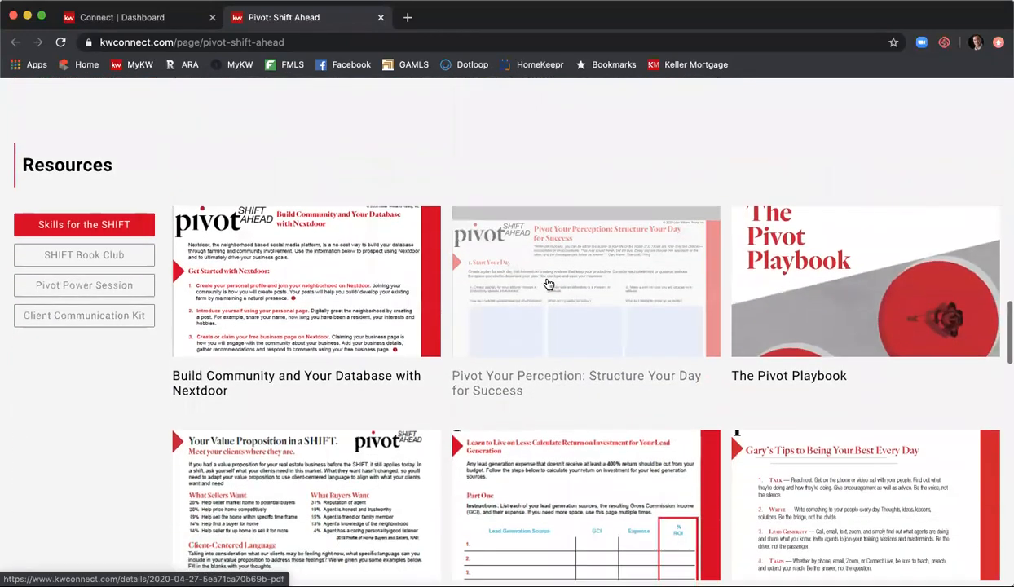
scroll(550, 285, "down", 8)
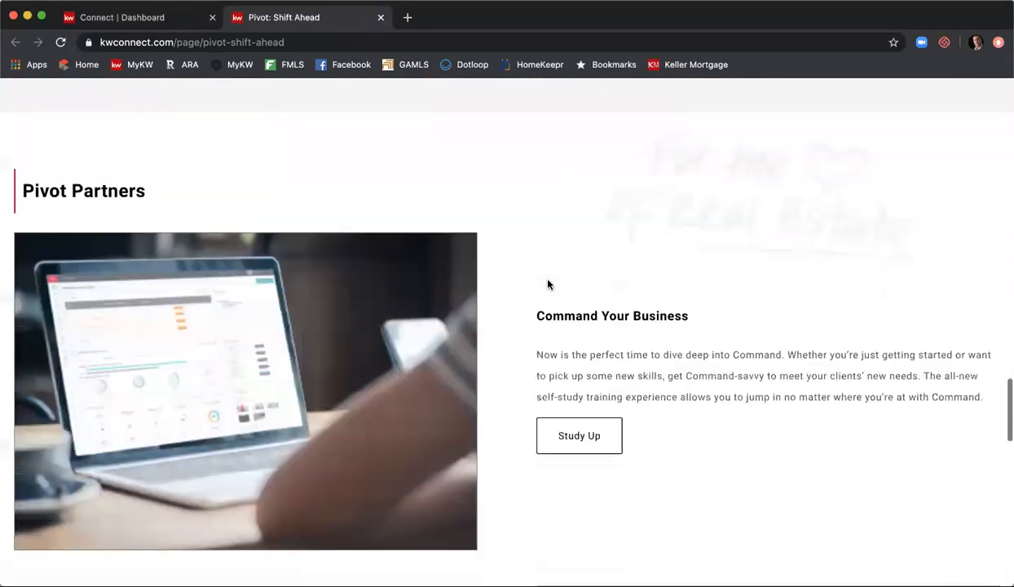
scroll(548, 284, "up", 1)
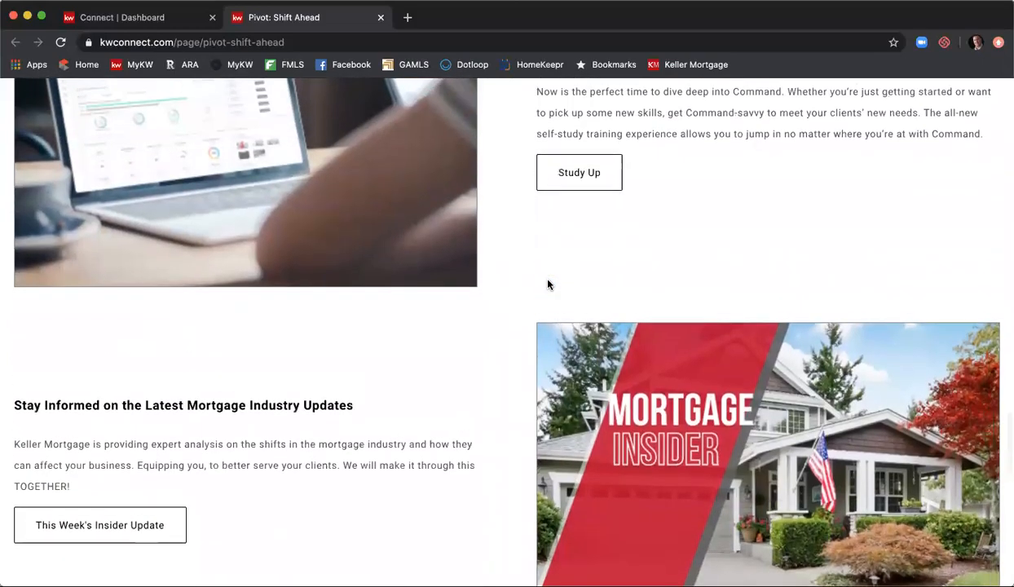
scroll(549, 283, "down", 1)
scroll(547, 283, "up", 12)
scroll(545, 283, "up", 15)
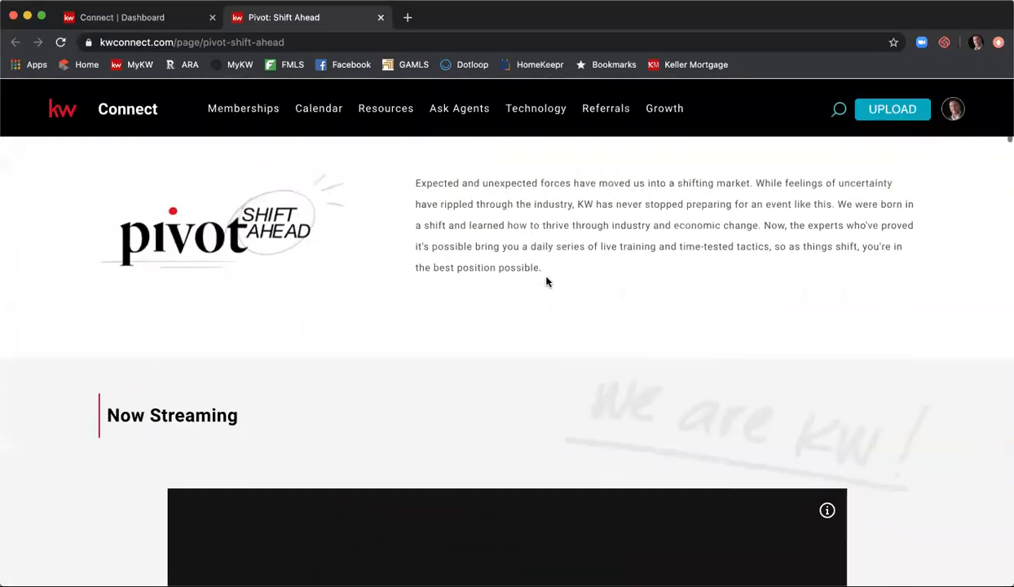
- Go back to the Connect | Dashboard tab and scroll the group feed down and back to the top
left_click(171, 20)
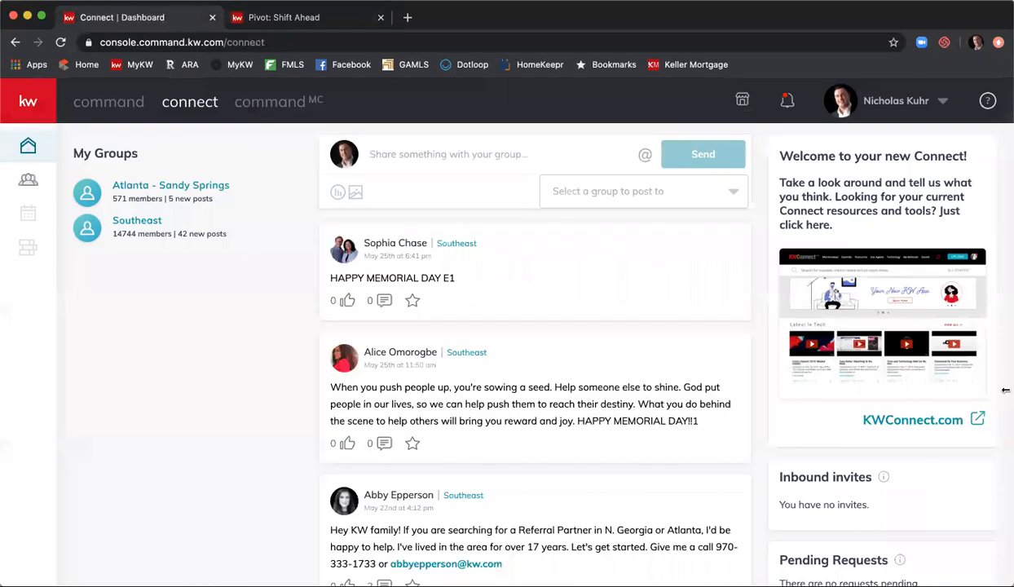
scroll(935, 395, "down", 5)
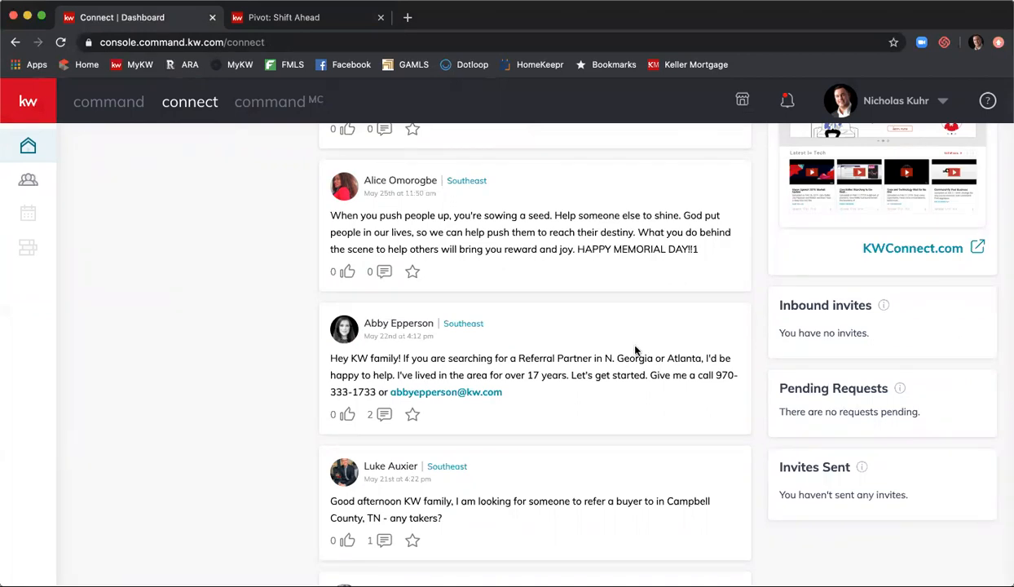
scroll(330, 344, "up", 3)
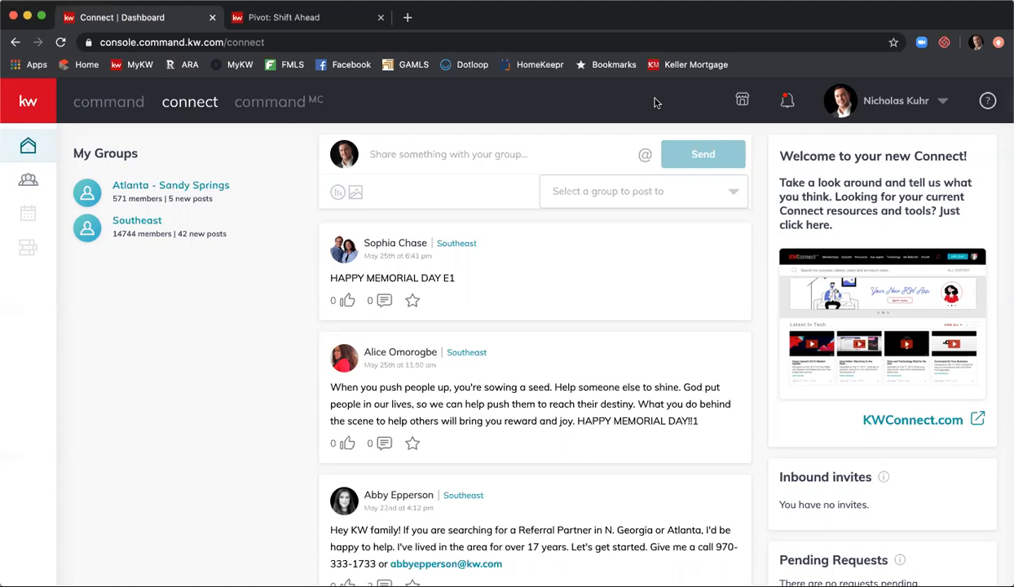
- Open KW Marketplace in a new tab, look over the featured apps, and list All Applications (26 apps)
left_click(742, 104)
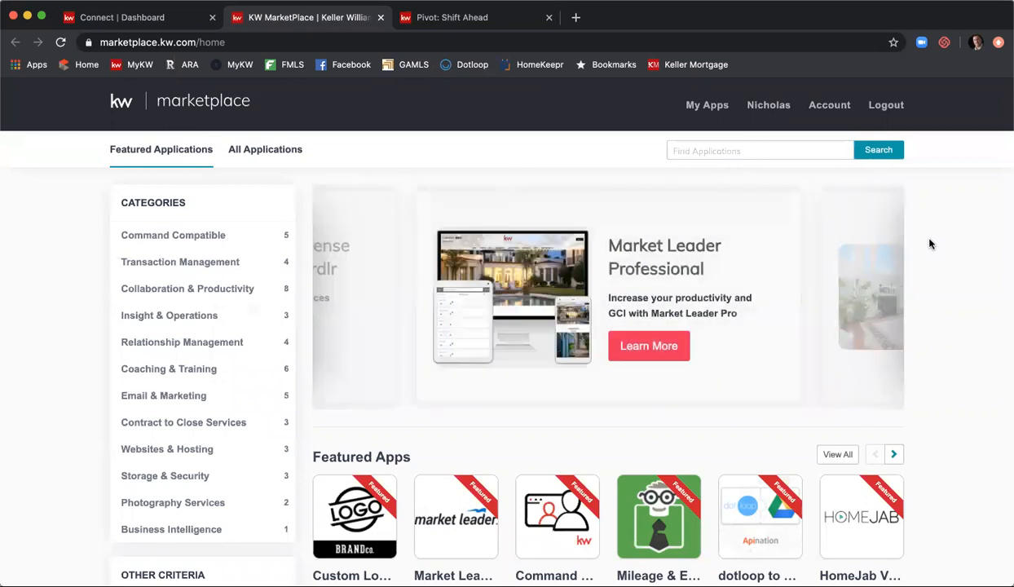
scroll(931, 247, "down", 2)
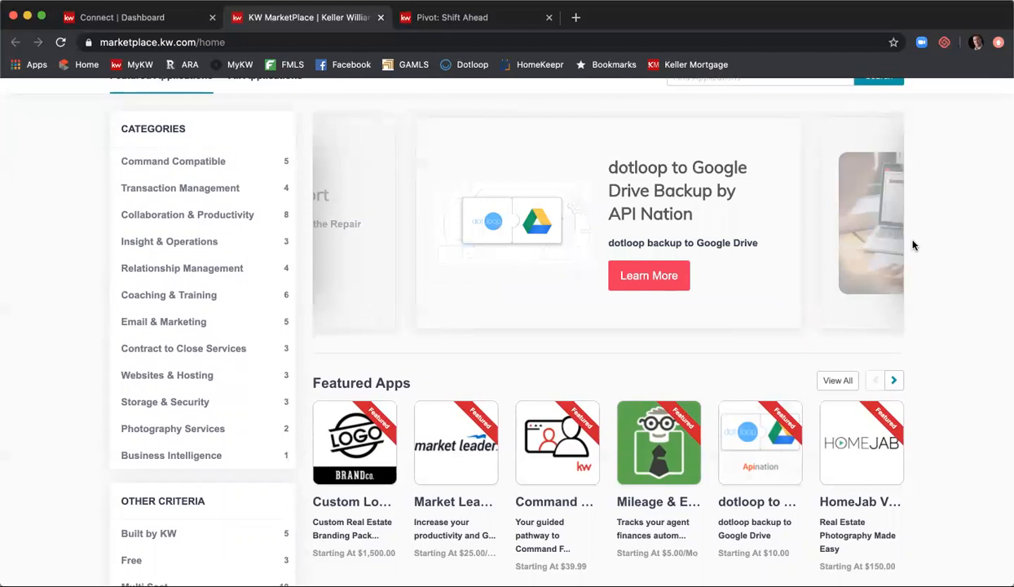
scroll(916, 247, "up", 2)
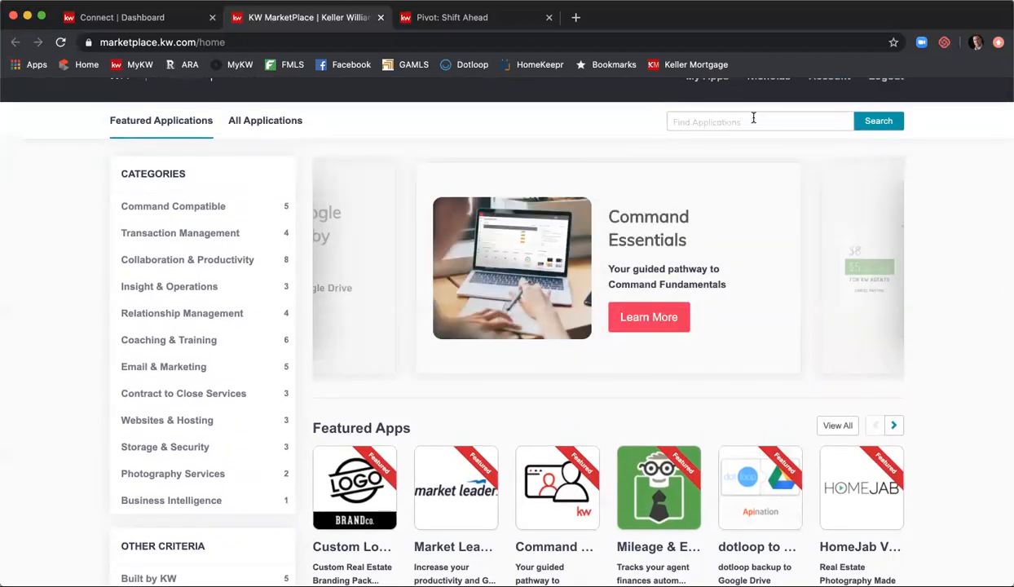
left_click(257, 129)
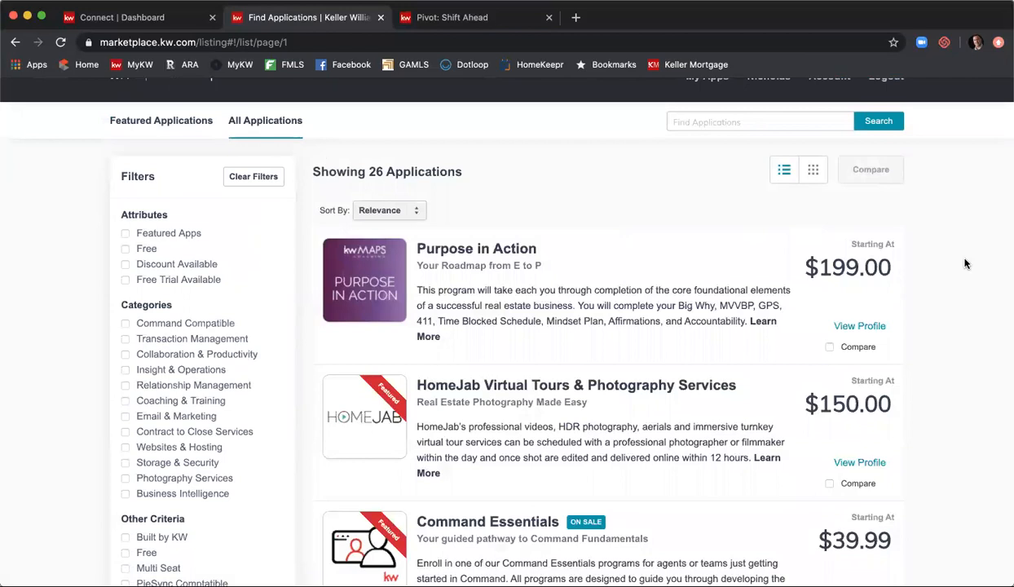
- Filter the applications to the Insight & Operations category (3 apps), then close the marketplace tab
scroll(964, 263, "down", 5)
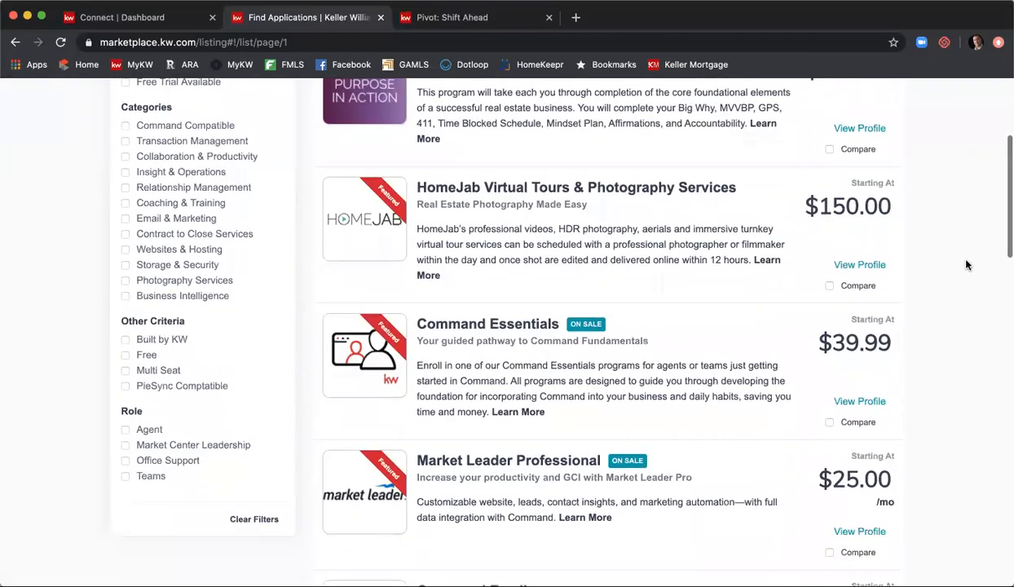
scroll(966, 264, "up", 3)
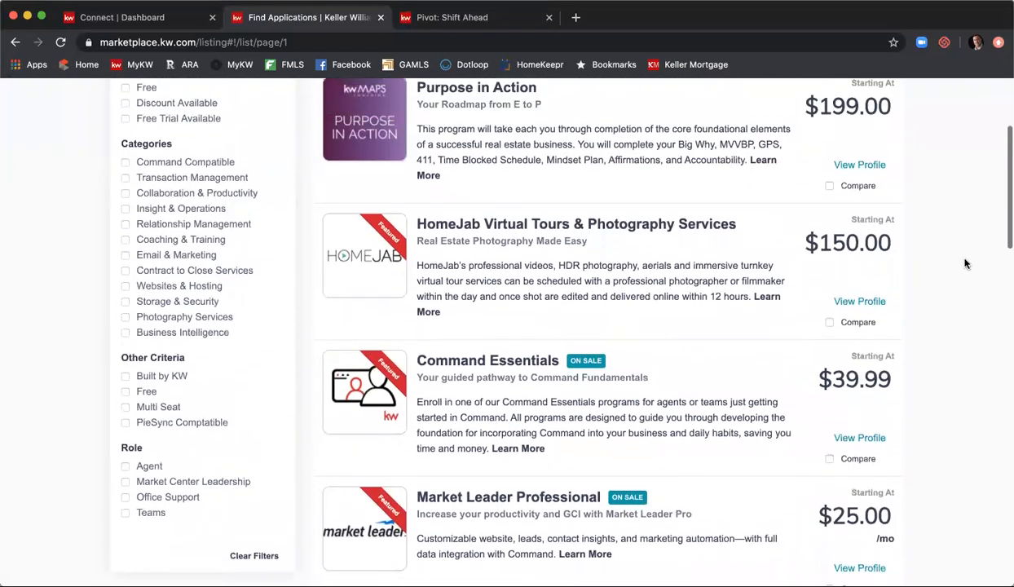
scroll(179, 211, "up", 2)
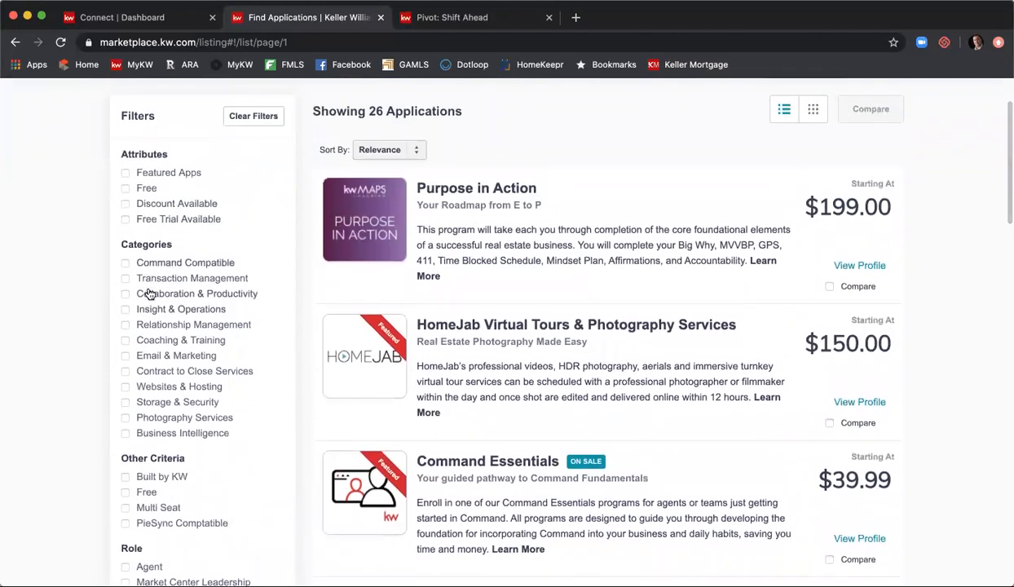
left_click(125, 311)
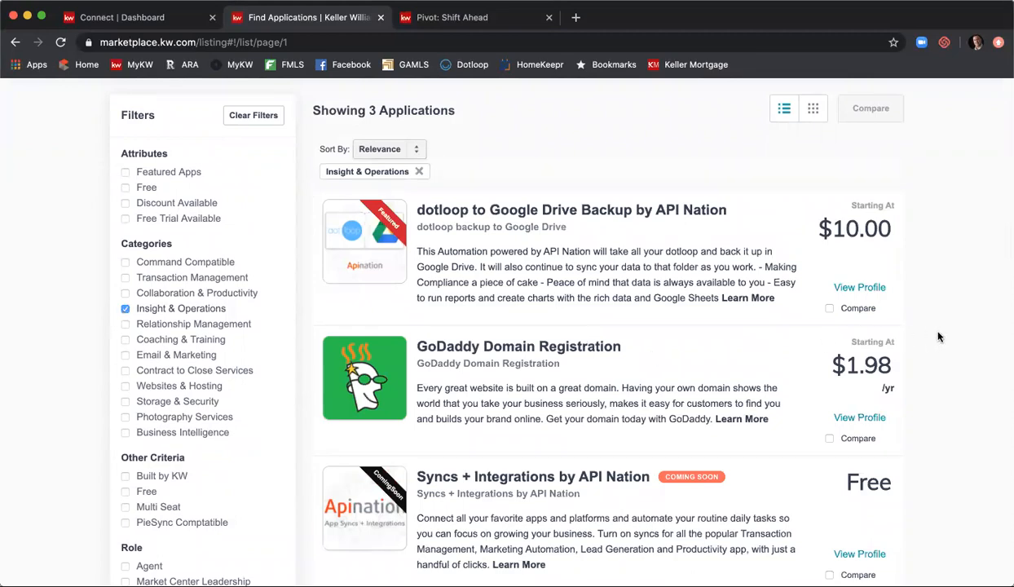
scroll(912, 328, "down", 5)
scroll(913, 330, "up", 6)
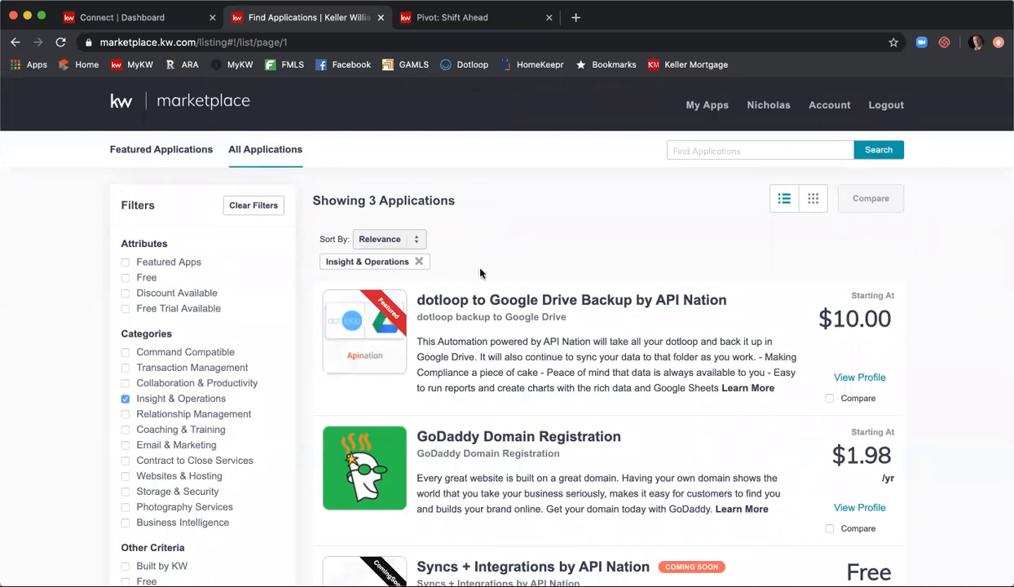
left_click(379, 17)
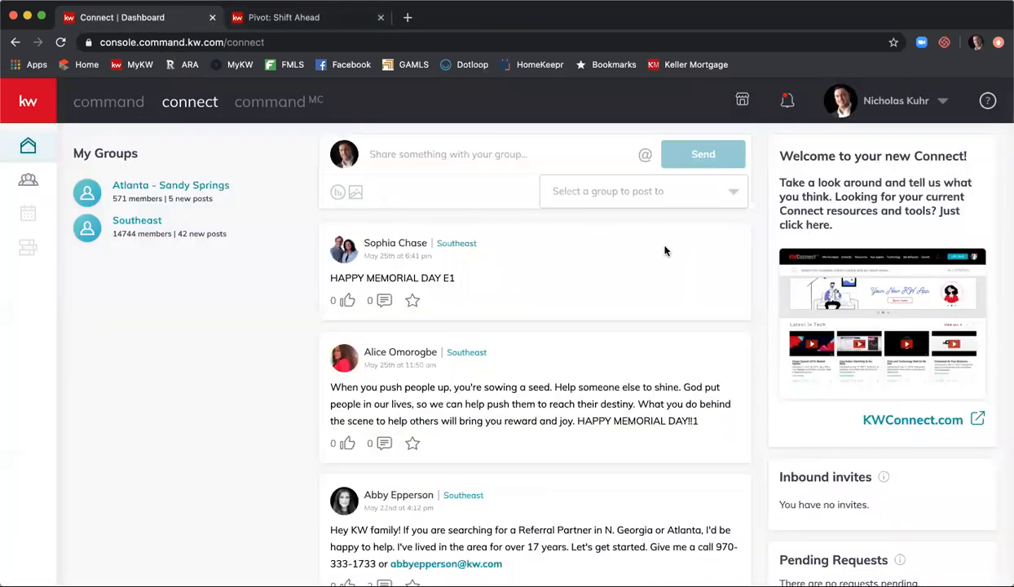
- Go to the Command home dashboard and show notifications listing two approved listing compliance events
left_click(119, 110)
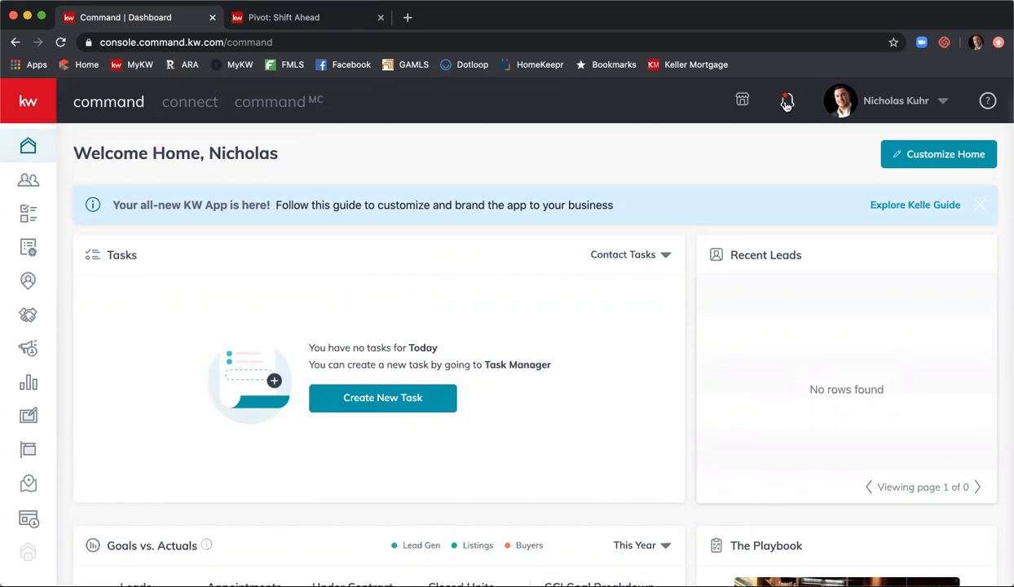
left_click(786, 103)
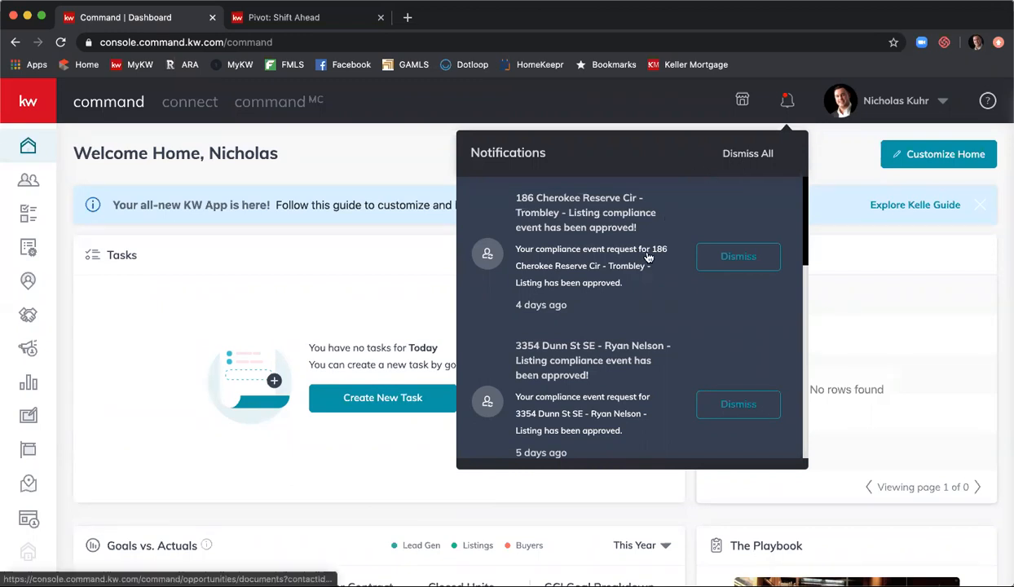
scroll(648, 256, "down", 2)
scroll(647, 258, "down", 2)
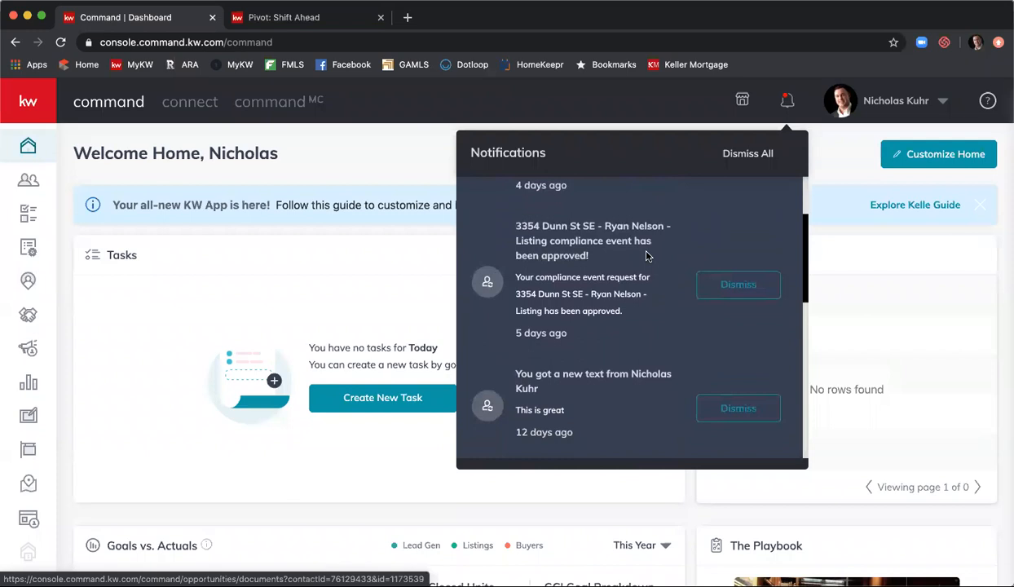
scroll(646, 258, "down", 4)
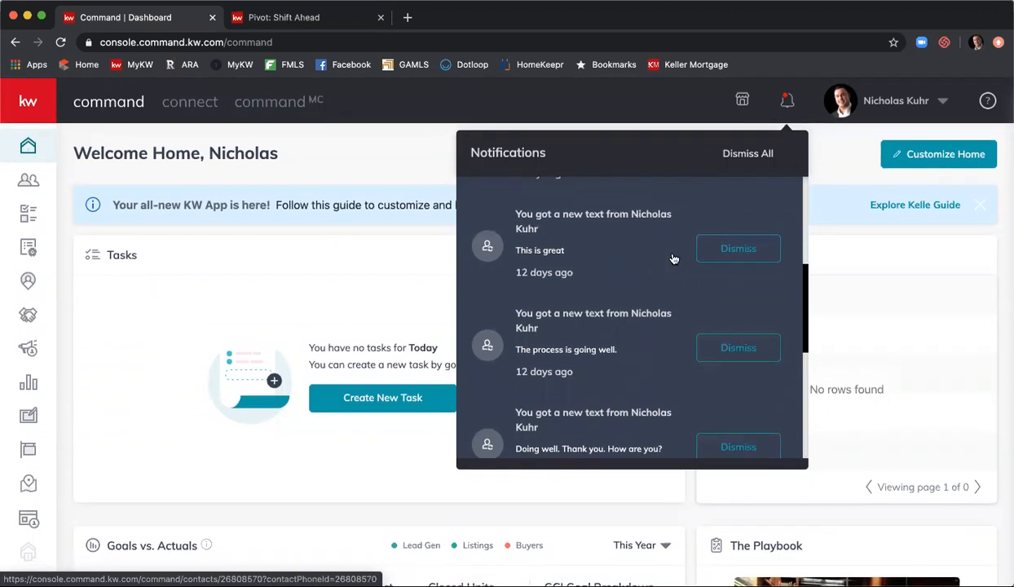
left_click(787, 104)
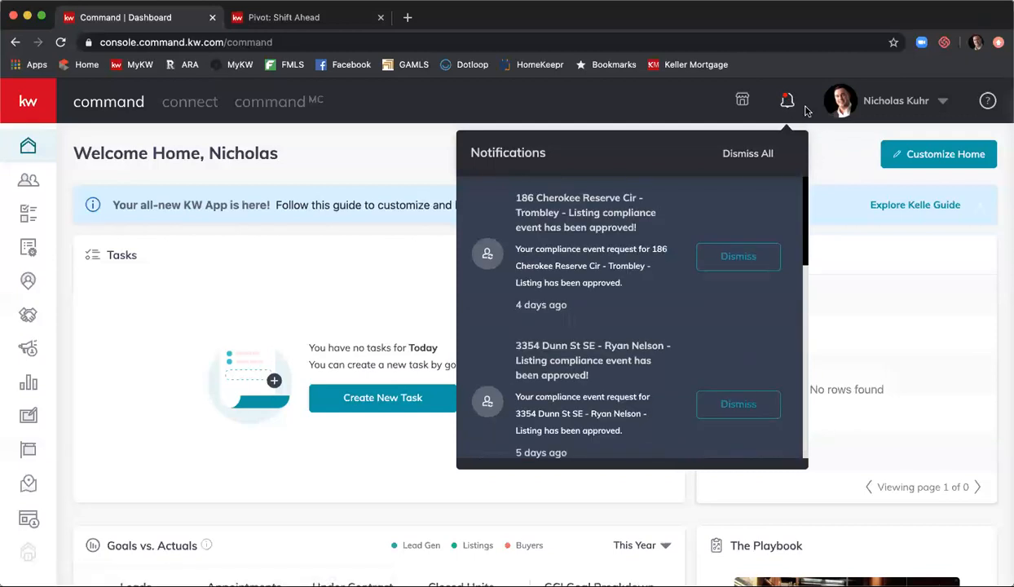
- Close the notifications, then open and close the account options menu
left_click(811, 142)
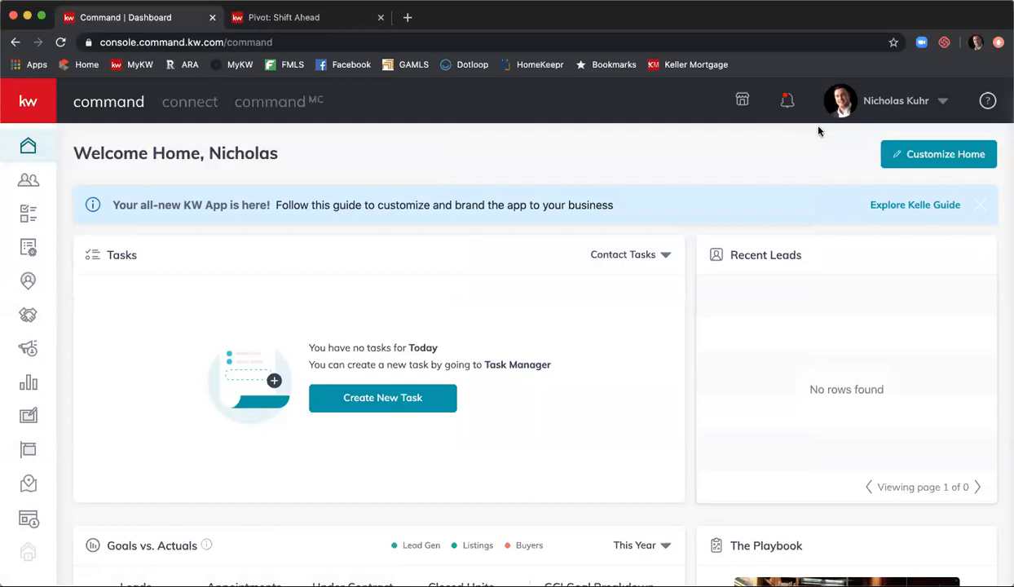
left_click(941, 104)
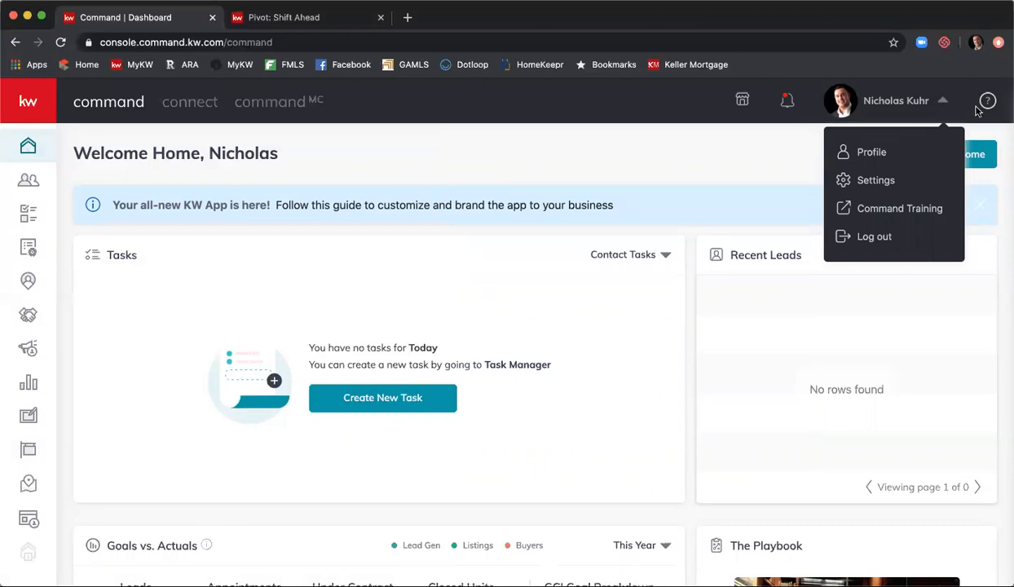
left_click(978, 114)
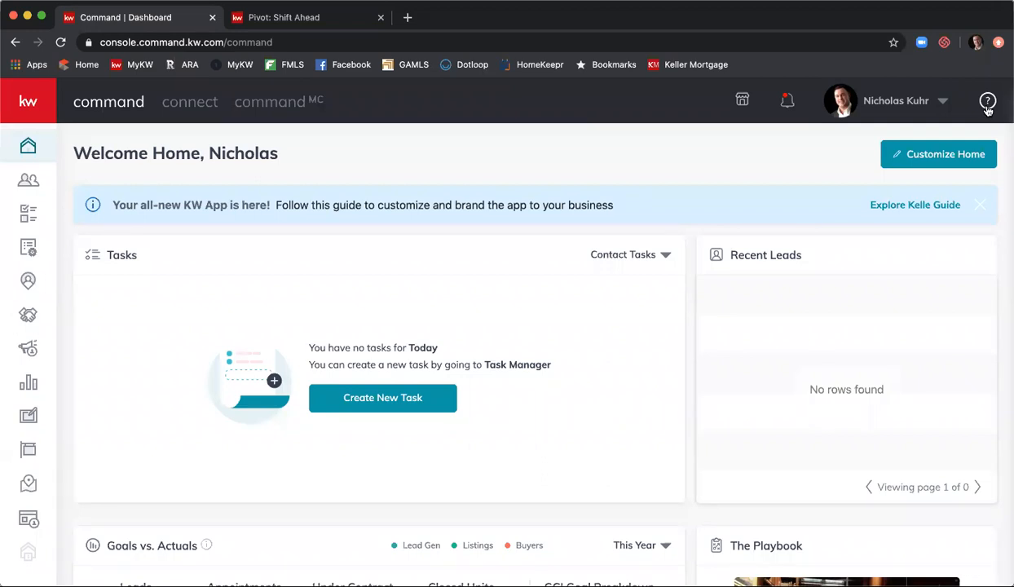
- Open the help panel and go to the Keller Williams University Command articles
left_click(987, 105)
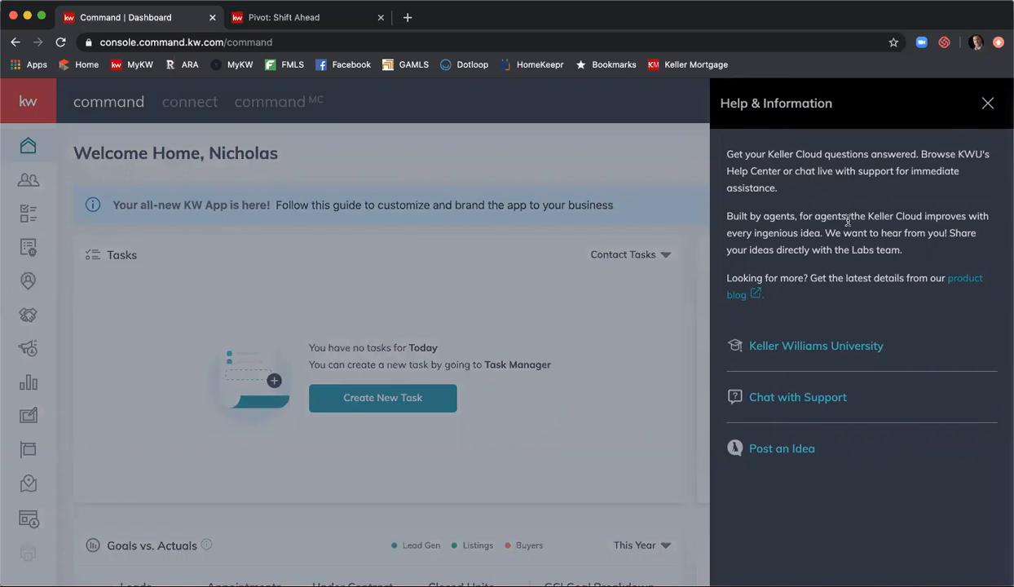
left_click(842, 349)
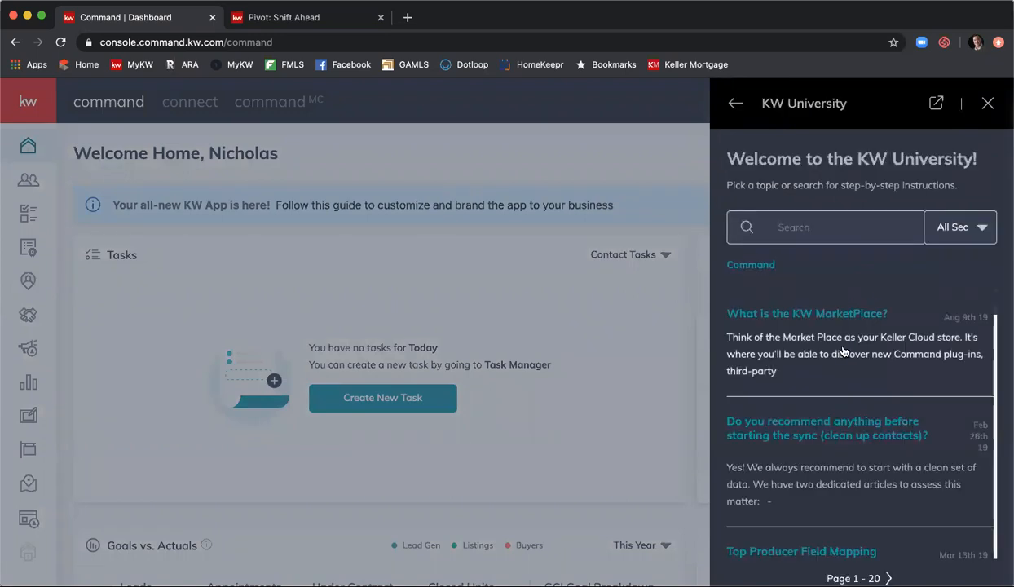
left_click(850, 236)
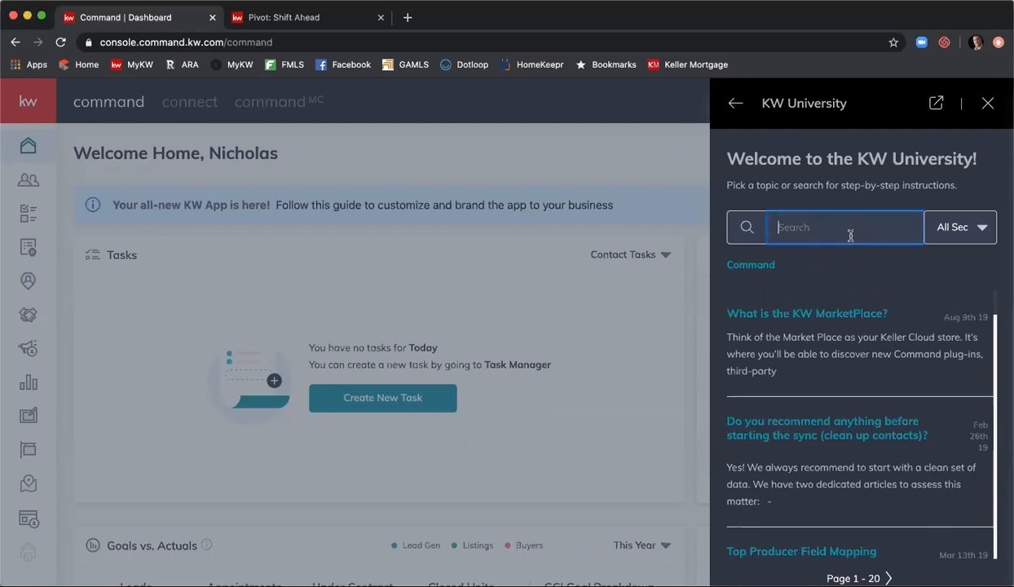
type("import contacts")
key("Return")
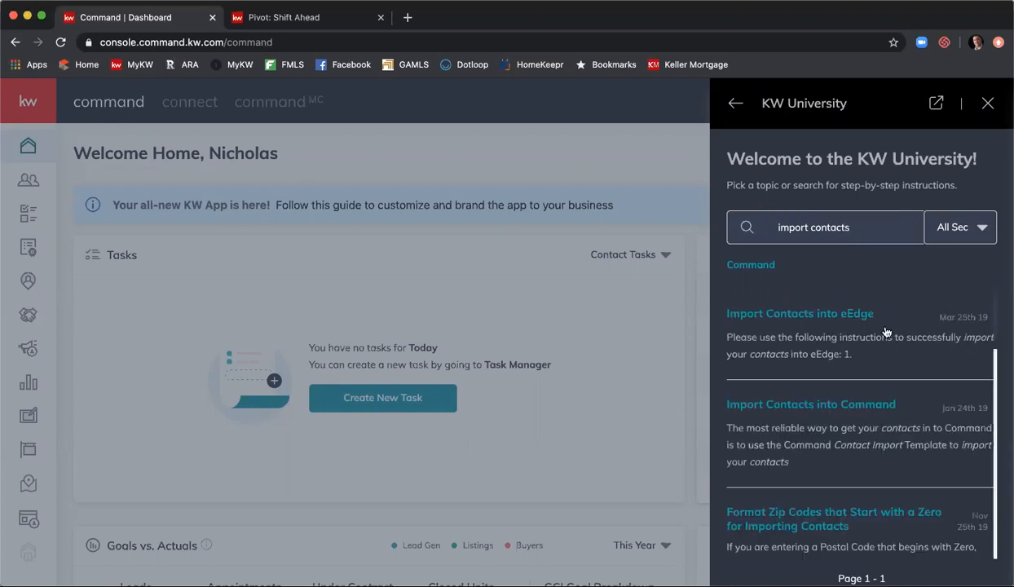
scroll(885, 331, "down", 4)
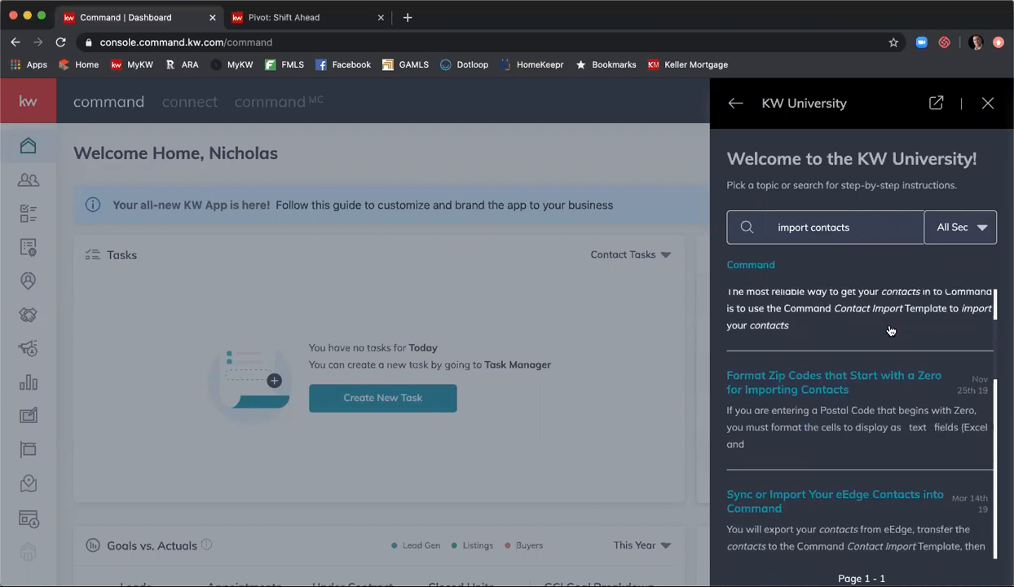
scroll(889, 330, "down", 4)
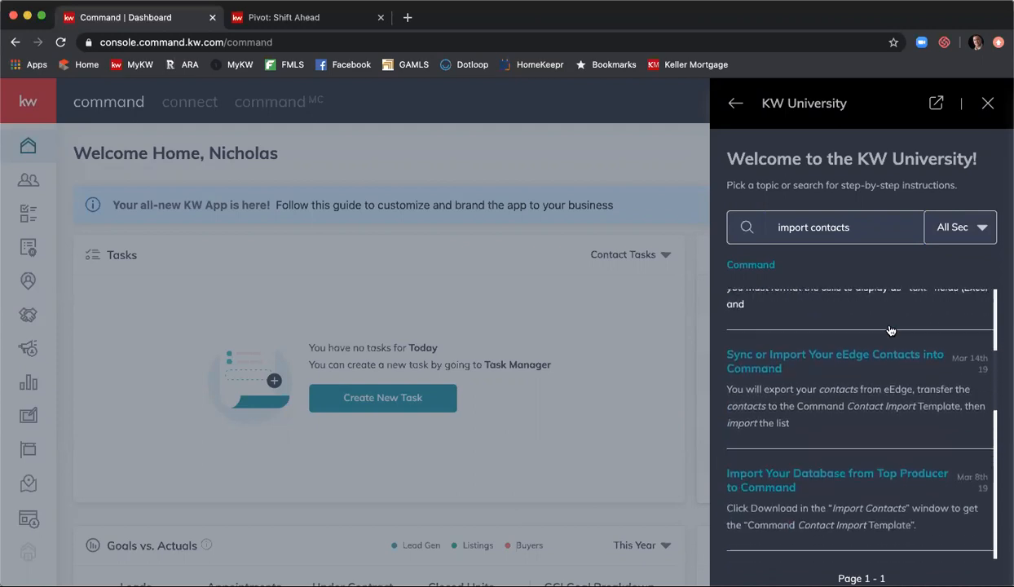
scroll(890, 330, "down", 3)
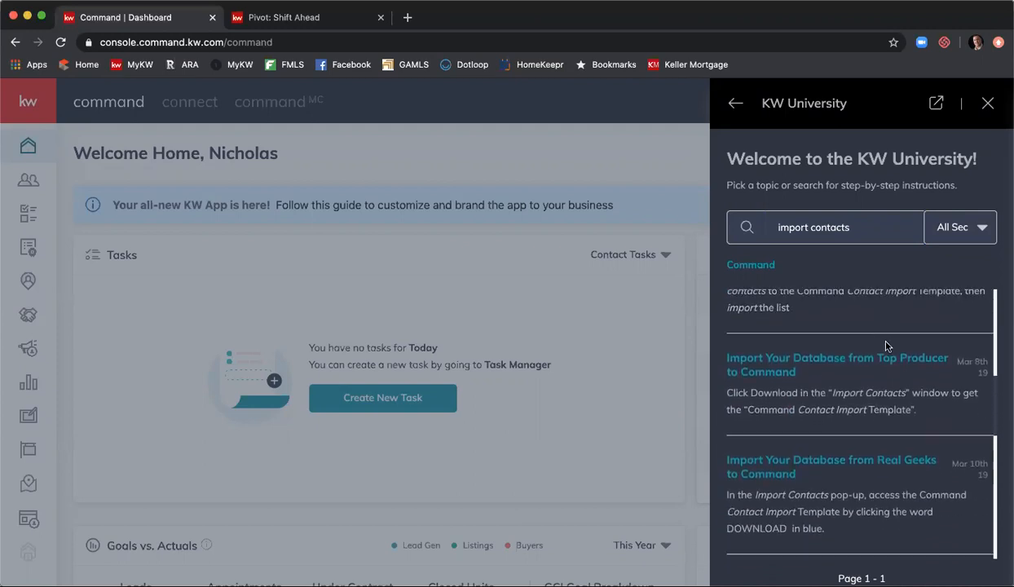
scroll(851, 400, "down", 4)
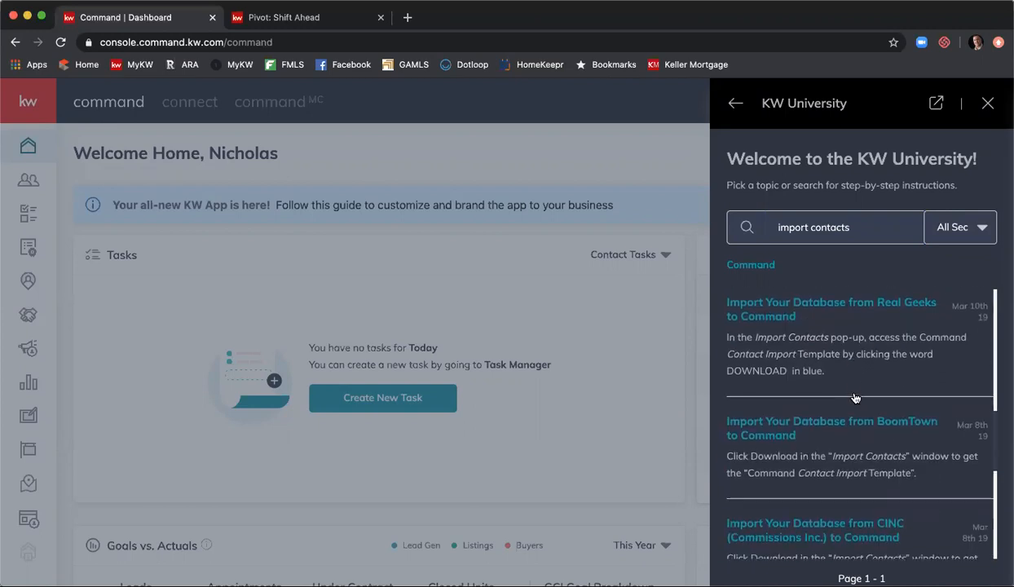
scroll(854, 398, "down", 5)
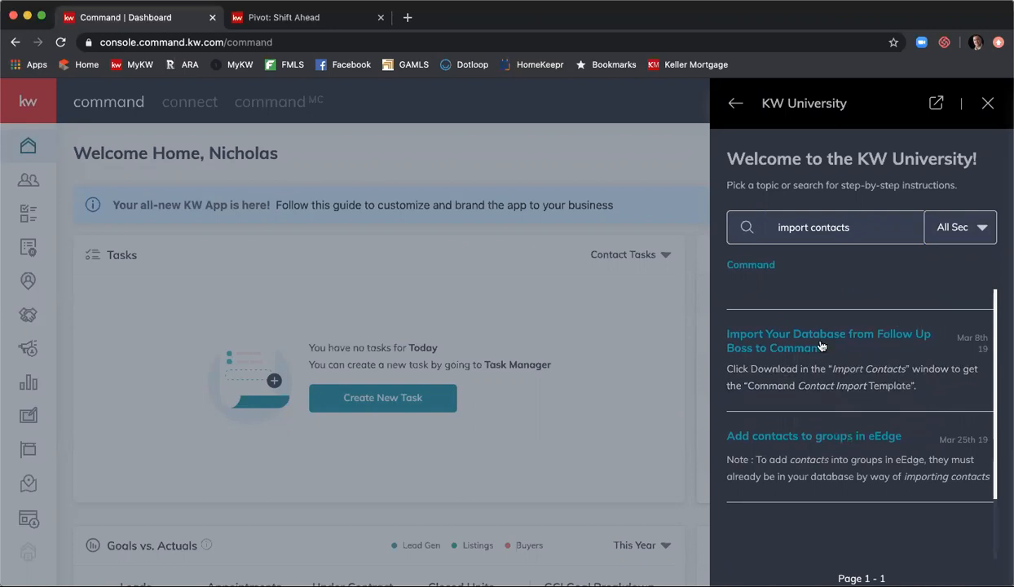
scroll(848, 358, "up", 5)
scroll(846, 357, "up", 5)
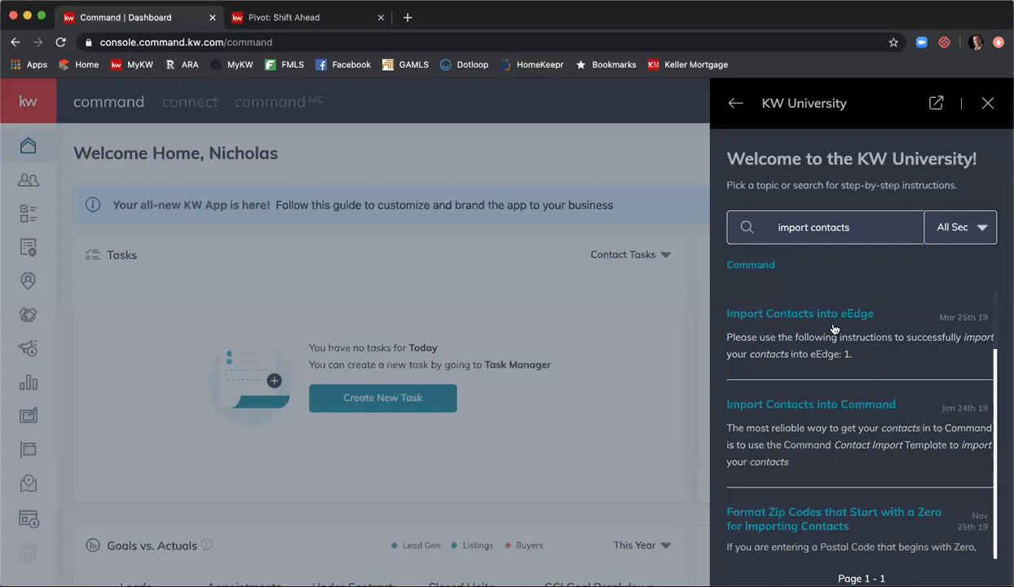
- Read through the Import Contacts into Command article, then go back to the main Help & Information menu
left_click(849, 405)
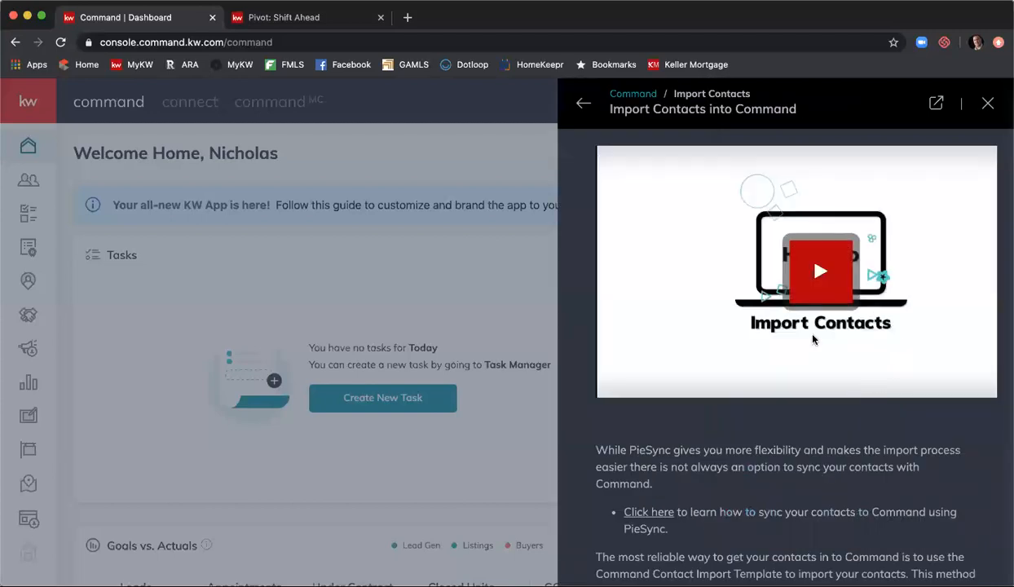
scroll(841, 423, "down", 4)
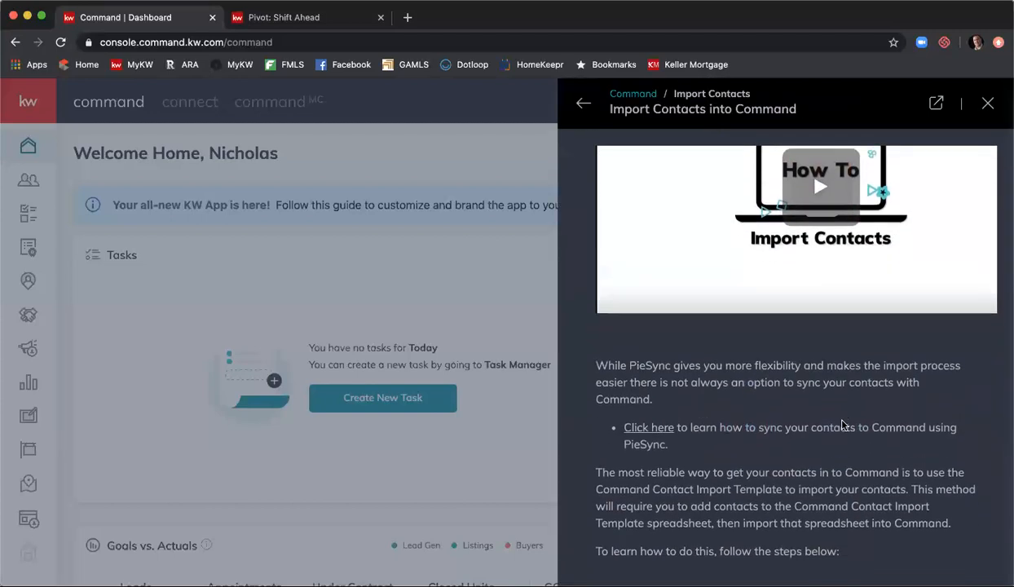
scroll(778, 326, "down", 5)
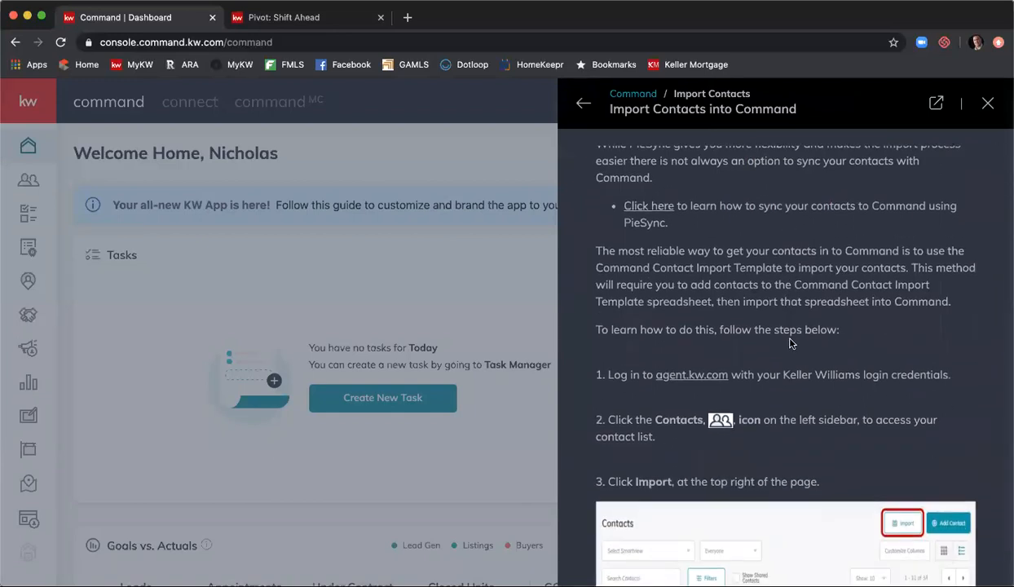
scroll(790, 343, "down", 7)
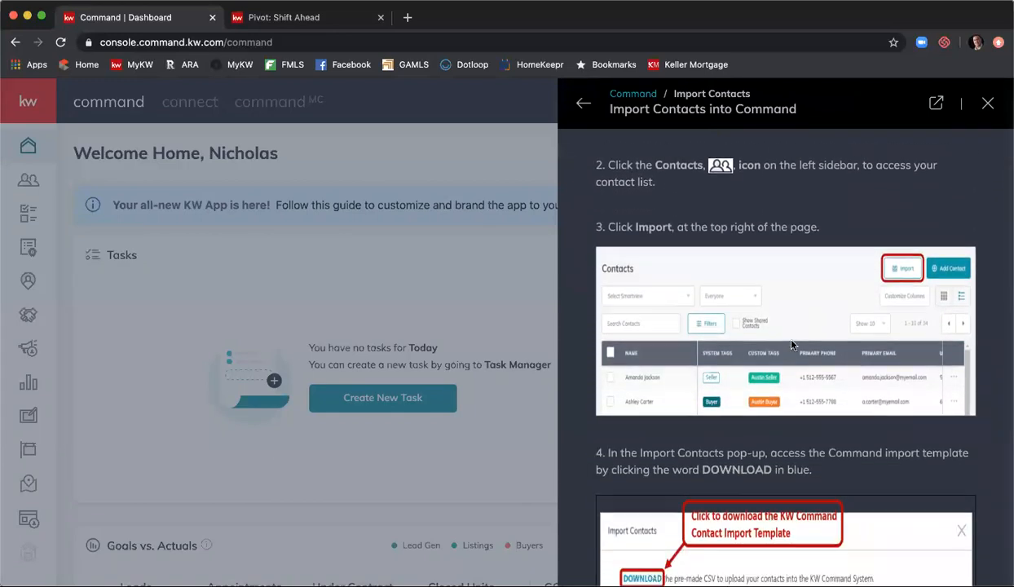
scroll(790, 345, "down", 15)
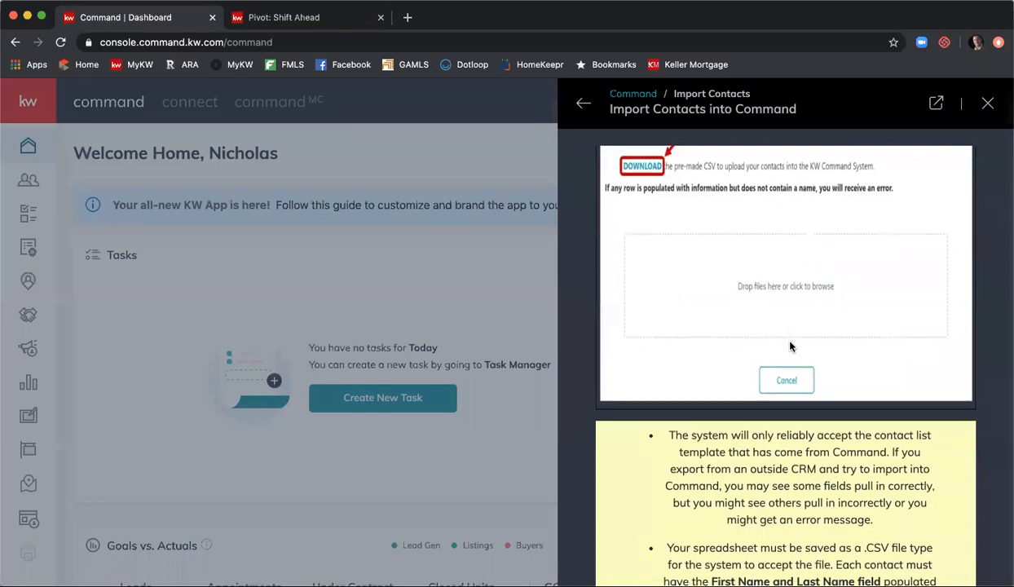
scroll(790, 344, "down", 12)
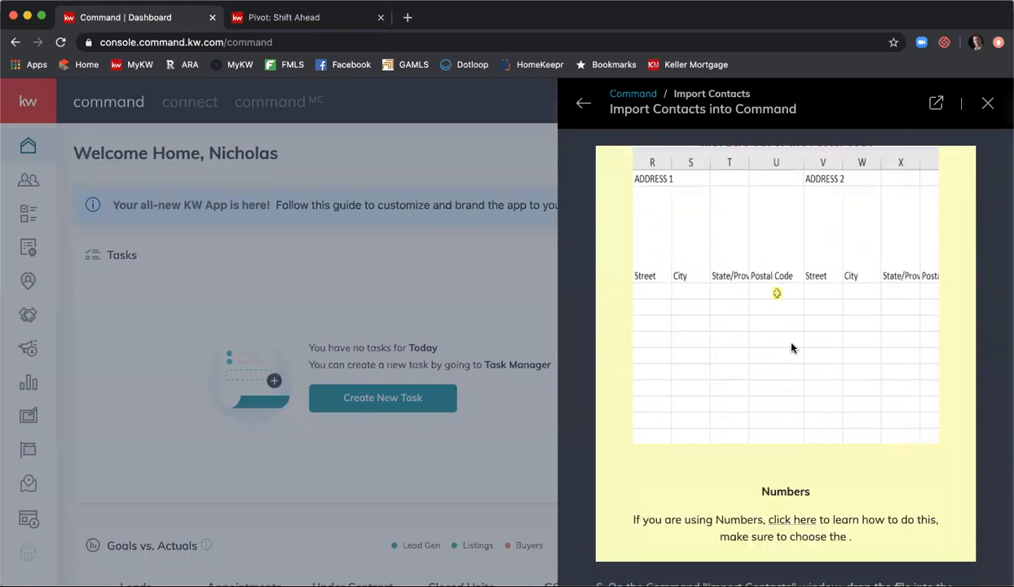
scroll(791, 343, "up", 16)
scroll(790, 342, "up", 15)
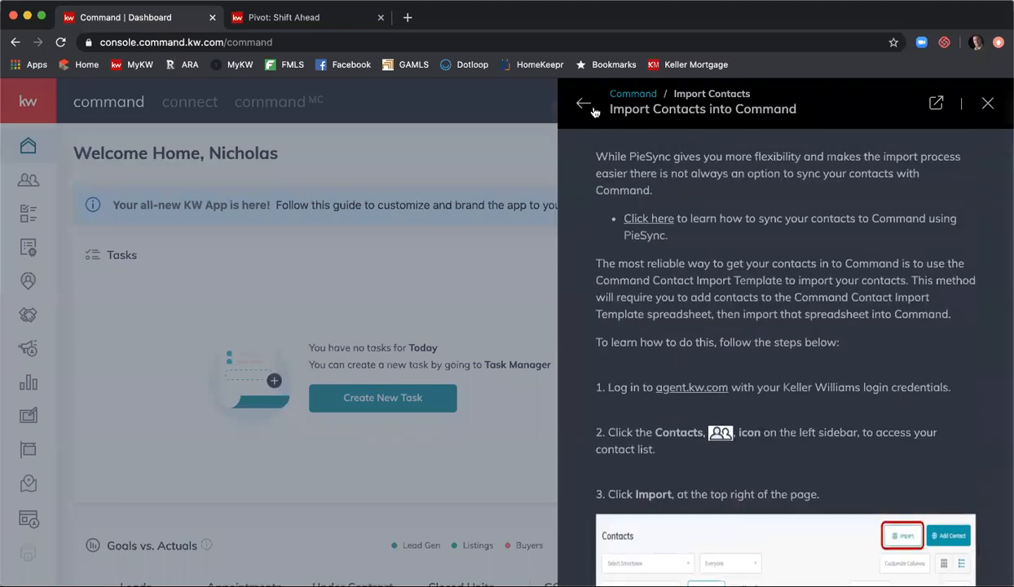
left_click(584, 103)
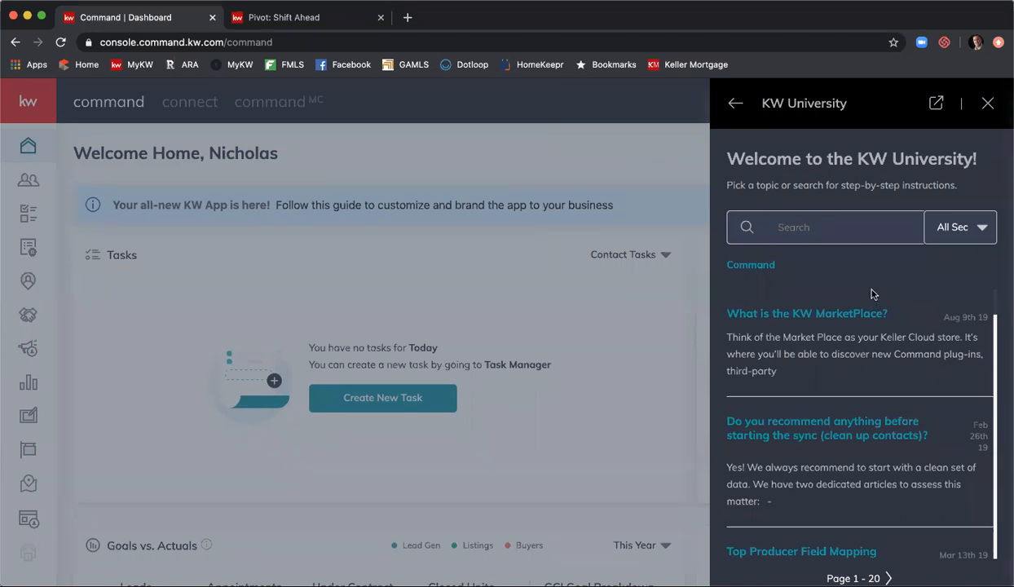
left_click(734, 104)
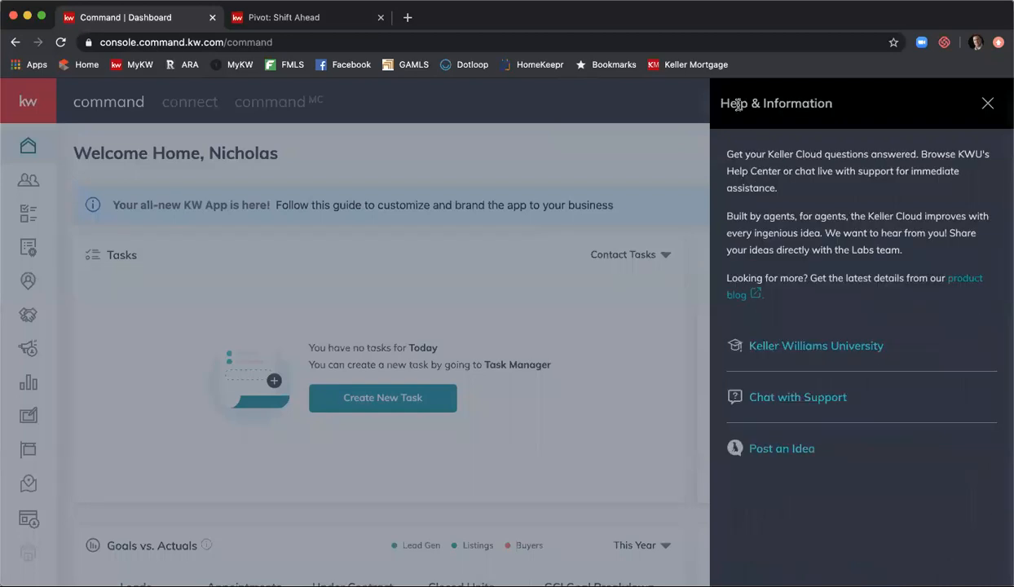
- Close and reopen the Help & Information panel several times
left_click(791, 403)
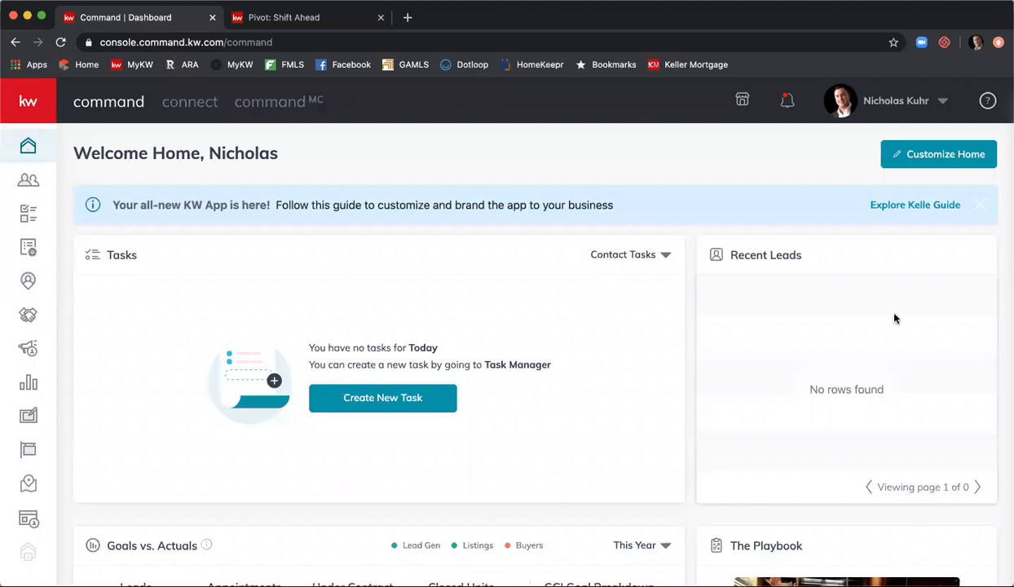
left_click(985, 101)
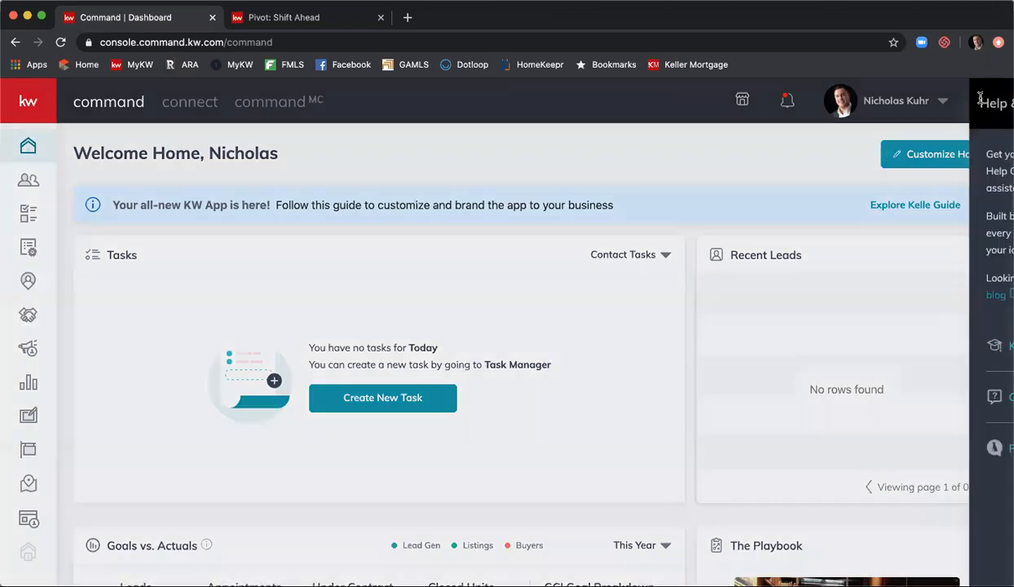
left_click(812, 397)
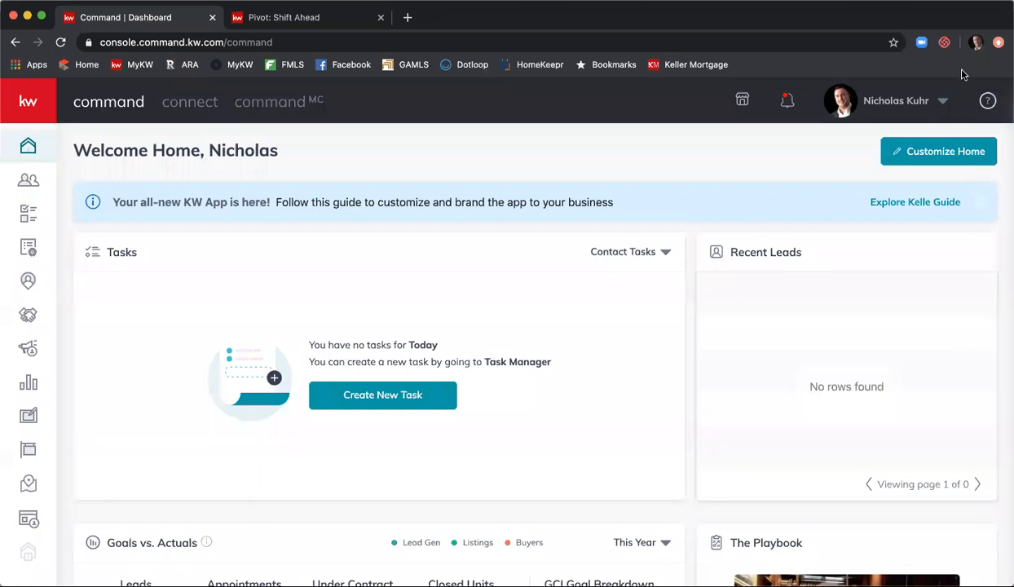
left_click(985, 101)
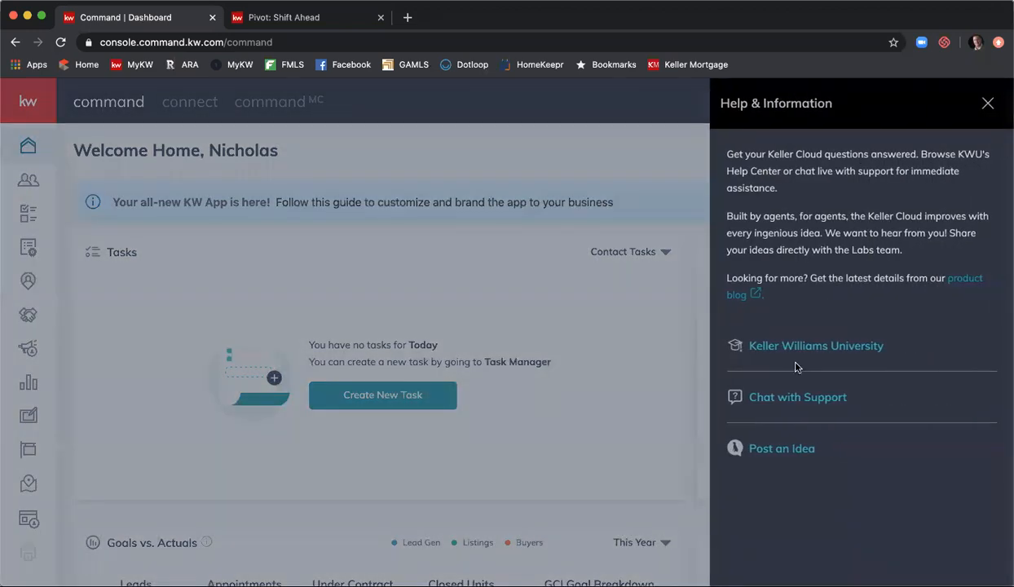
left_click(708, 387)
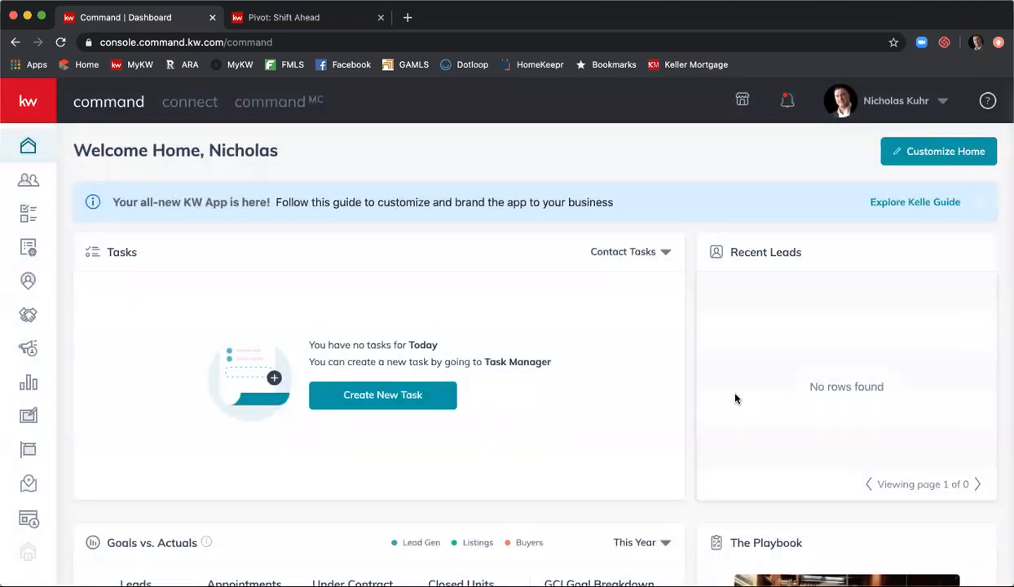
left_click(985, 101)
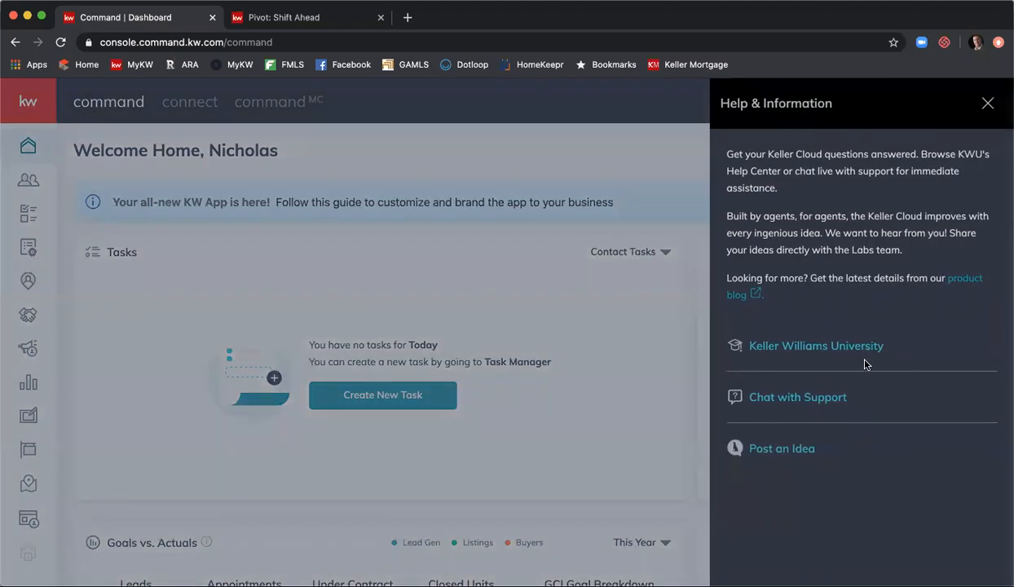
- Try Chat with Support to start a live support chat, reopening the help panel
left_click(837, 398)
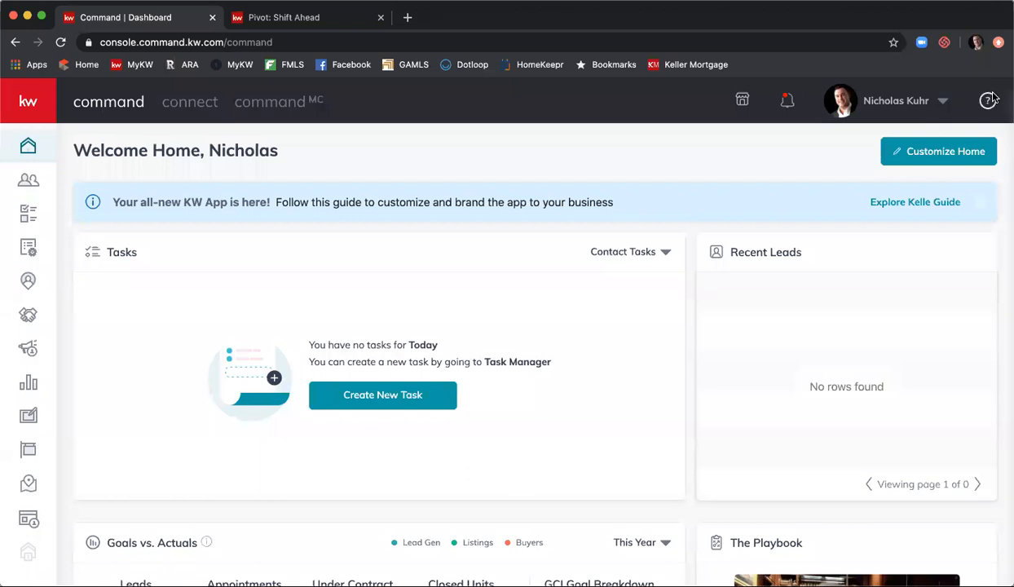
left_click(987, 100)
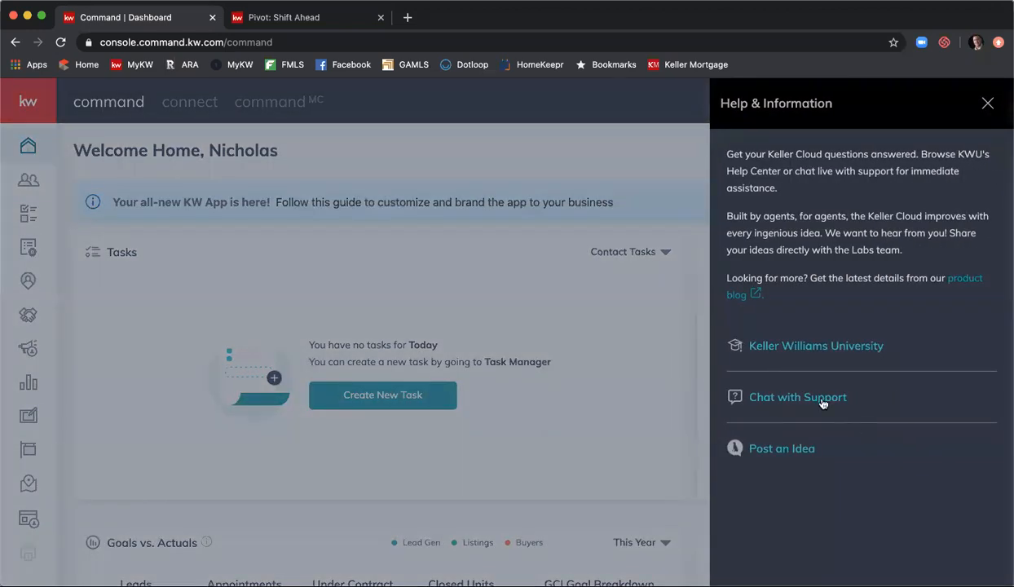
left_click(822, 404)
left_click(987, 104)
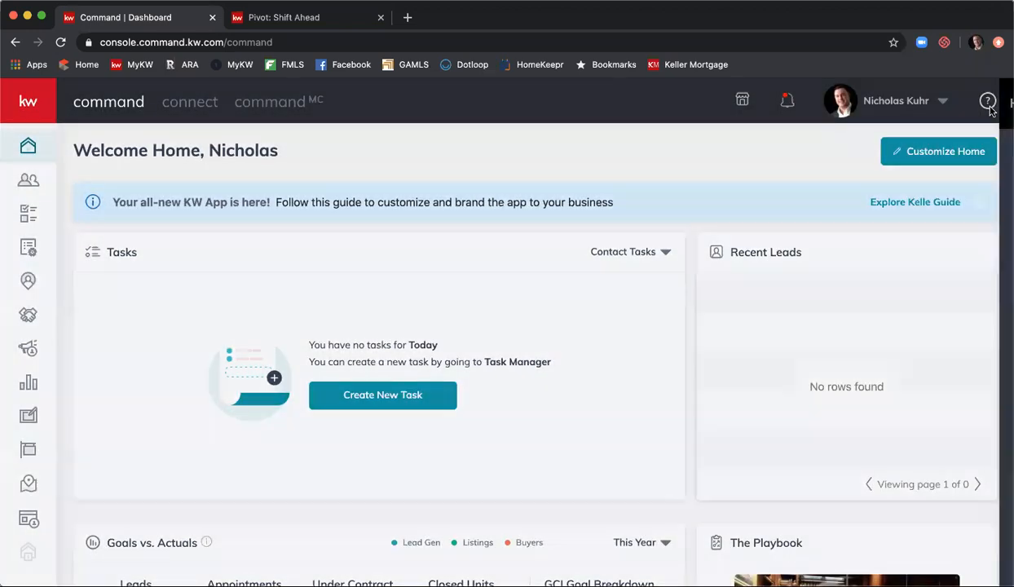
left_click(987, 102)
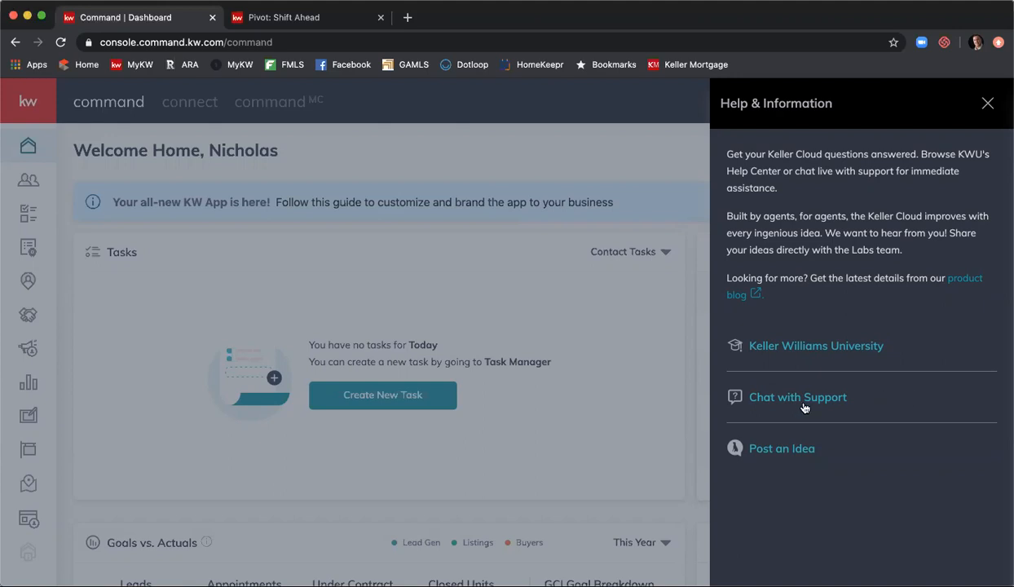
- Open the Post an Idea feedback form from the Help panel, review it, then close it
left_click(798, 456)
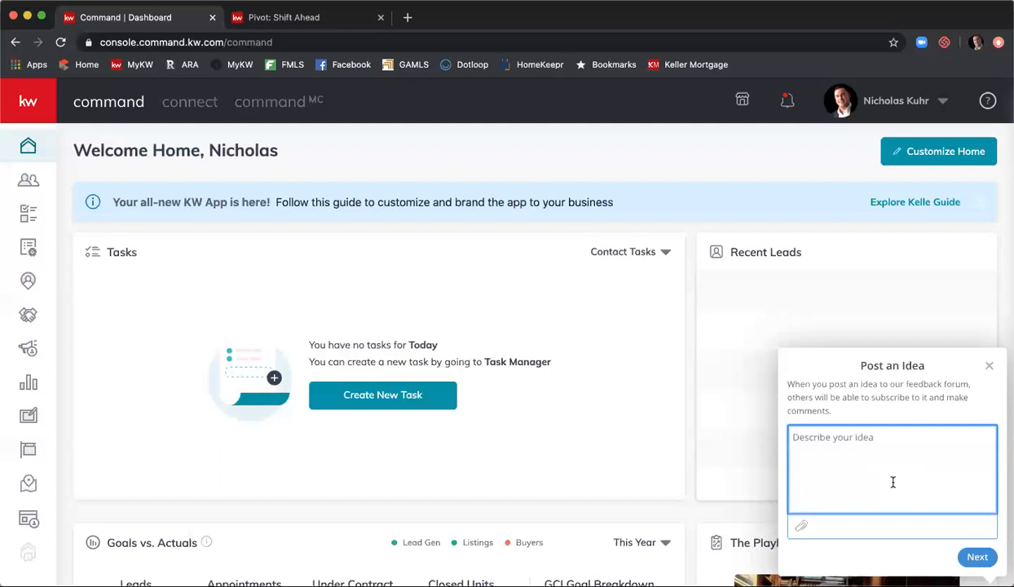
left_click(987, 369)
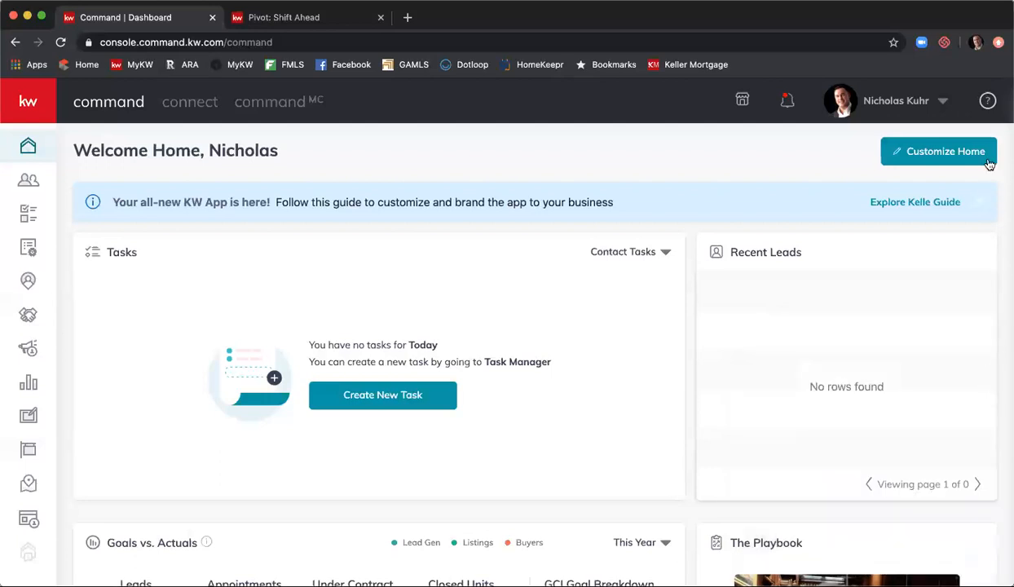
left_click(986, 100)
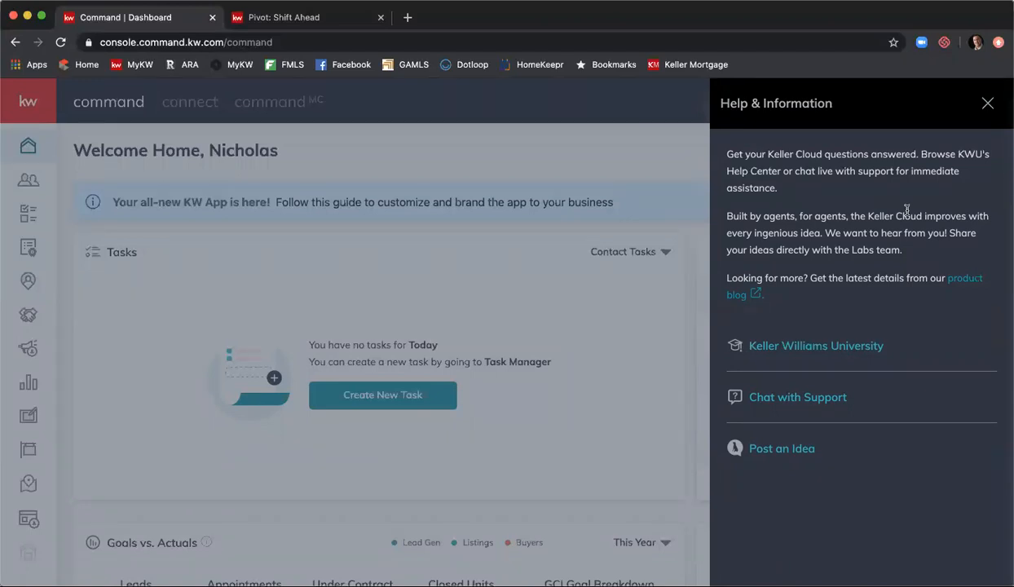
left_click(987, 103)
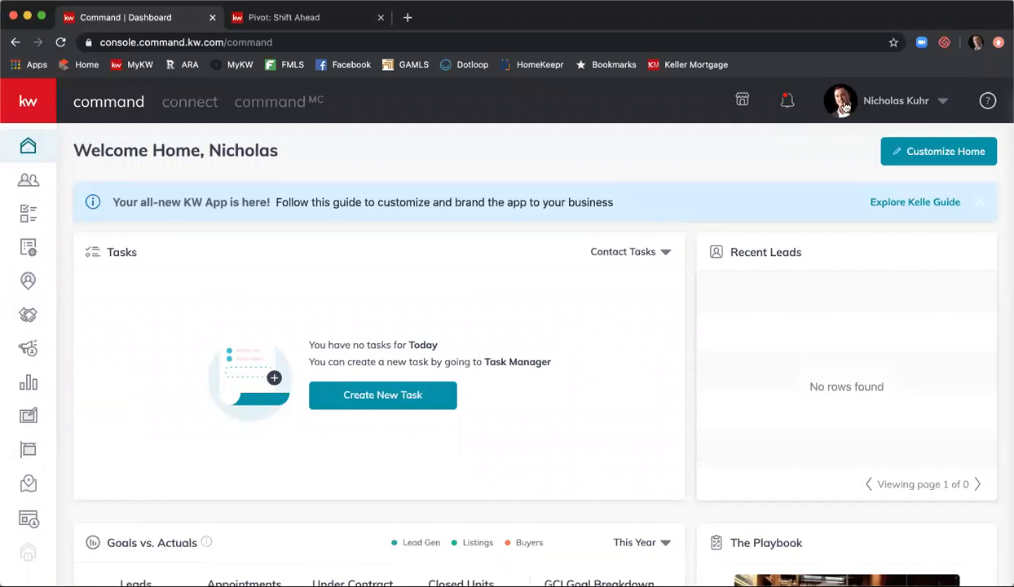
- Go to Settings through the profile menu to see connected apps like DocuSign and Porch
left_click(944, 103)
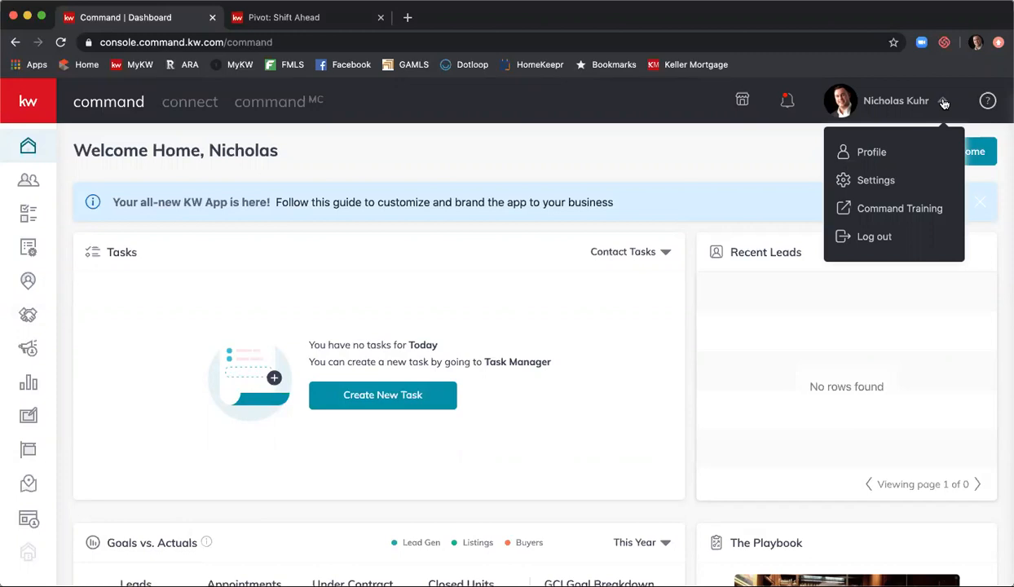
left_click(892, 181)
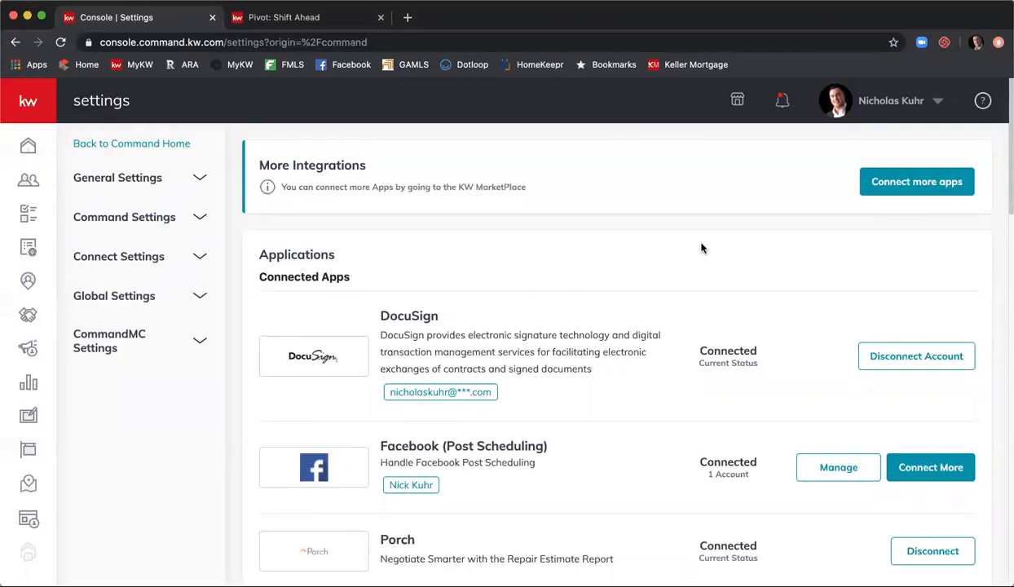
- Scroll the Connected Apps list past Facebook, Porch, Google Calendar and Gmail, all Connected
scroll(693, 245, "down", 3)
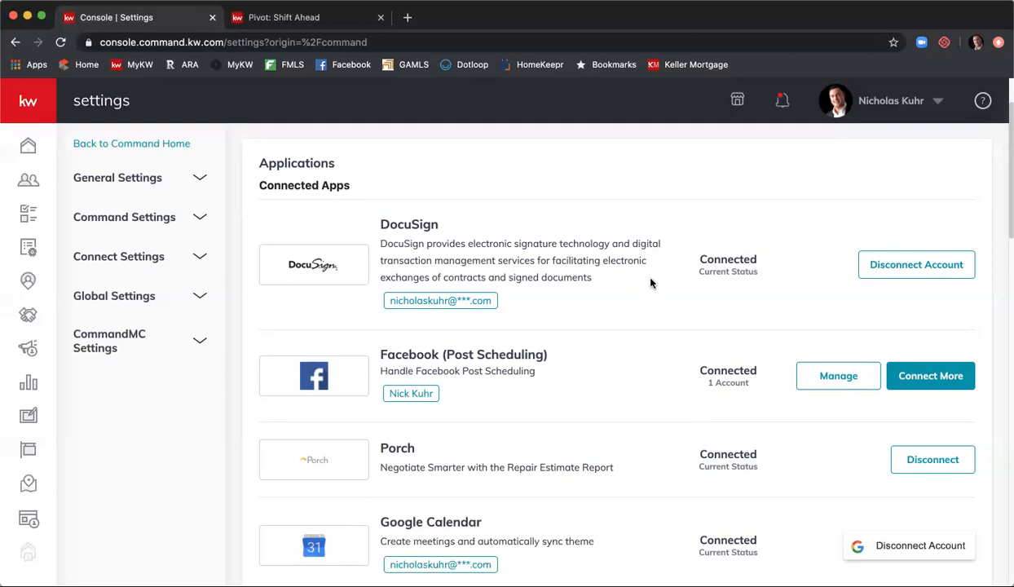
scroll(650, 283, "down", 3)
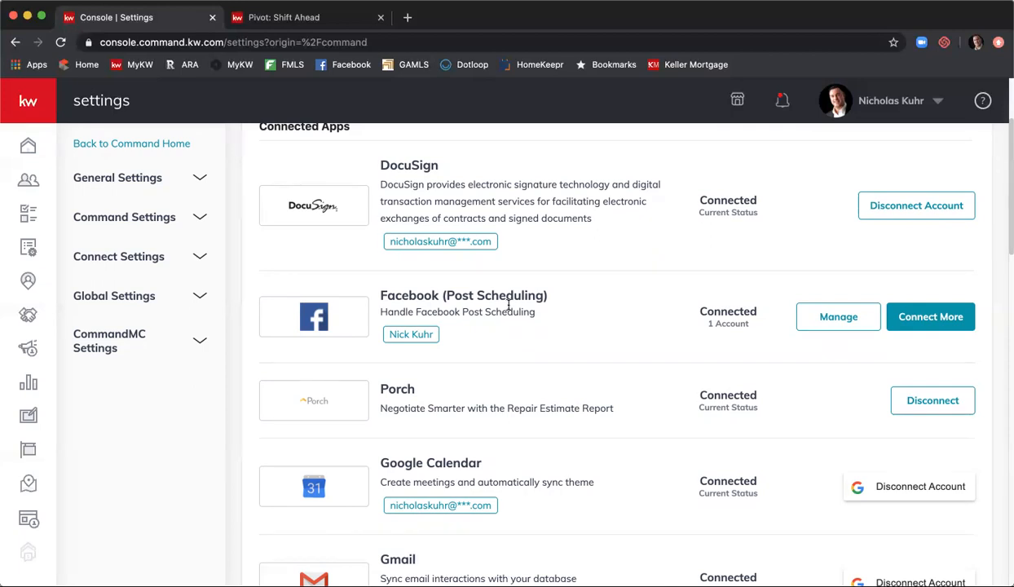
scroll(509, 307, "down", 3)
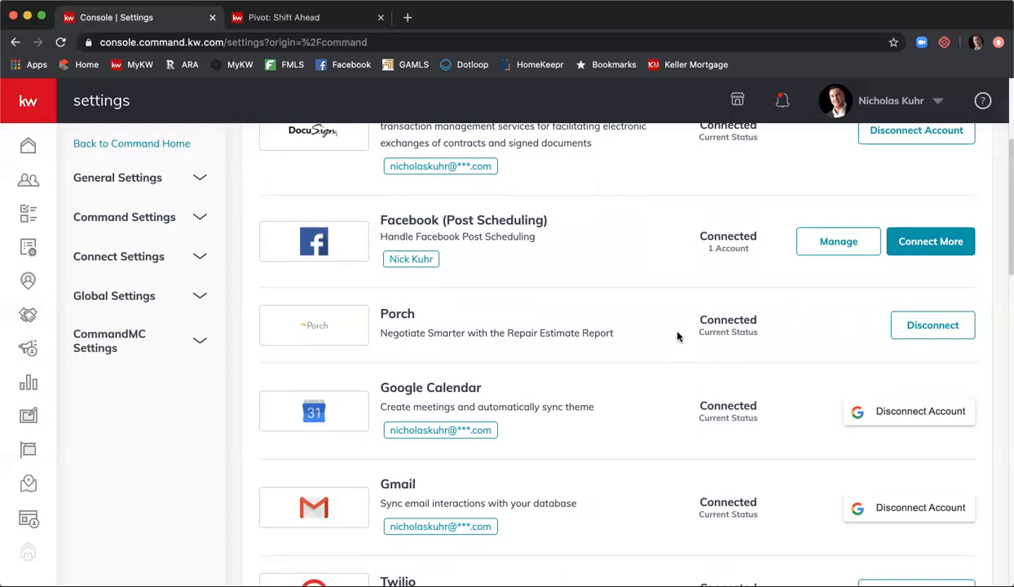
scroll(675, 337, "down", 2)
- Scroll past Twilio to Social, where Twitter (Post Scheduling) is Not Connected with 0 accounts
scroll(675, 341, "down", 1)
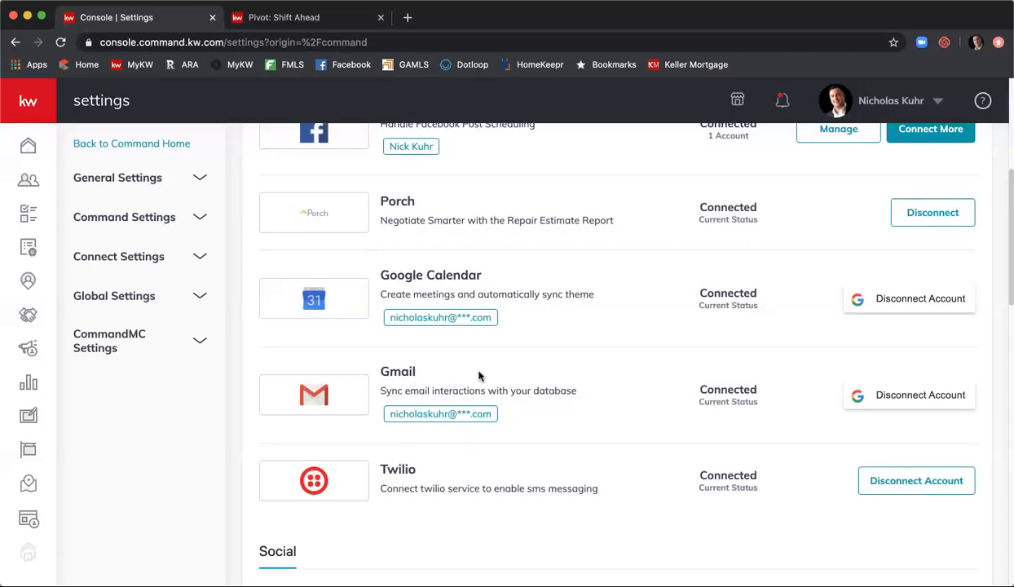
scroll(480, 376, "down", 2)
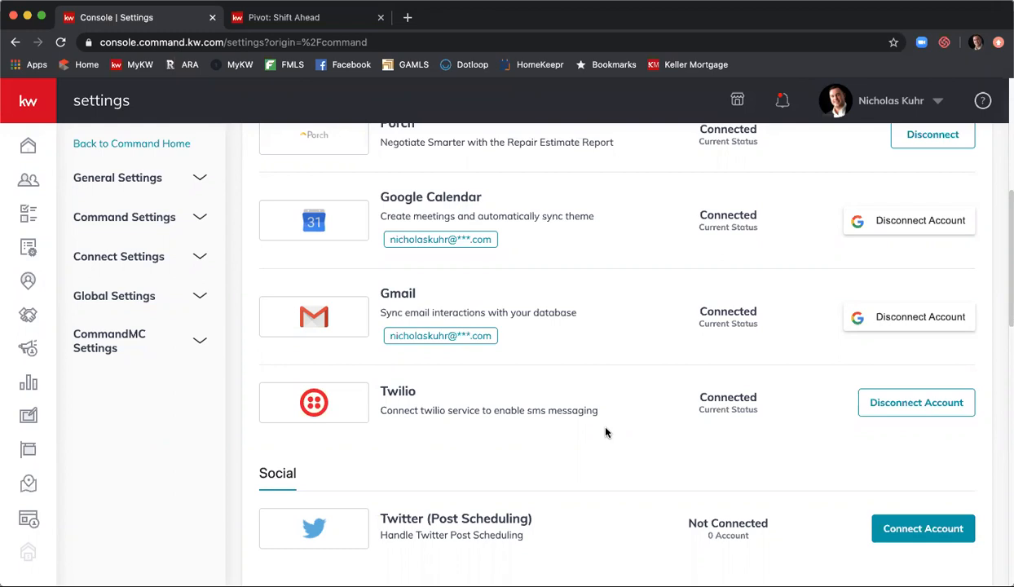
- Scroll the integrations list to Social and Productivity, showing Twitter and PieSync not connected
scroll(607, 431, "down", 3)
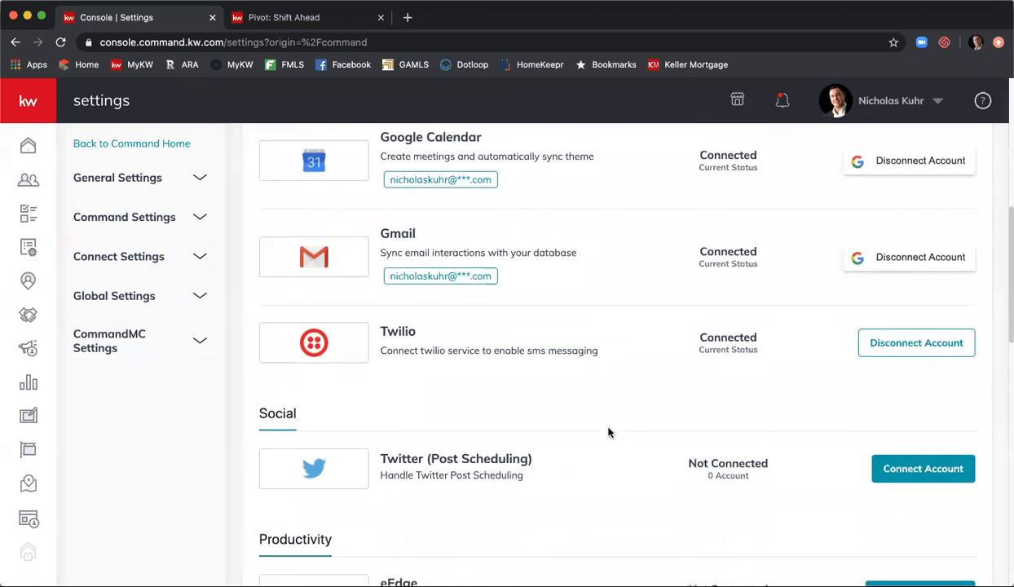
scroll(610, 430, "down", 2)
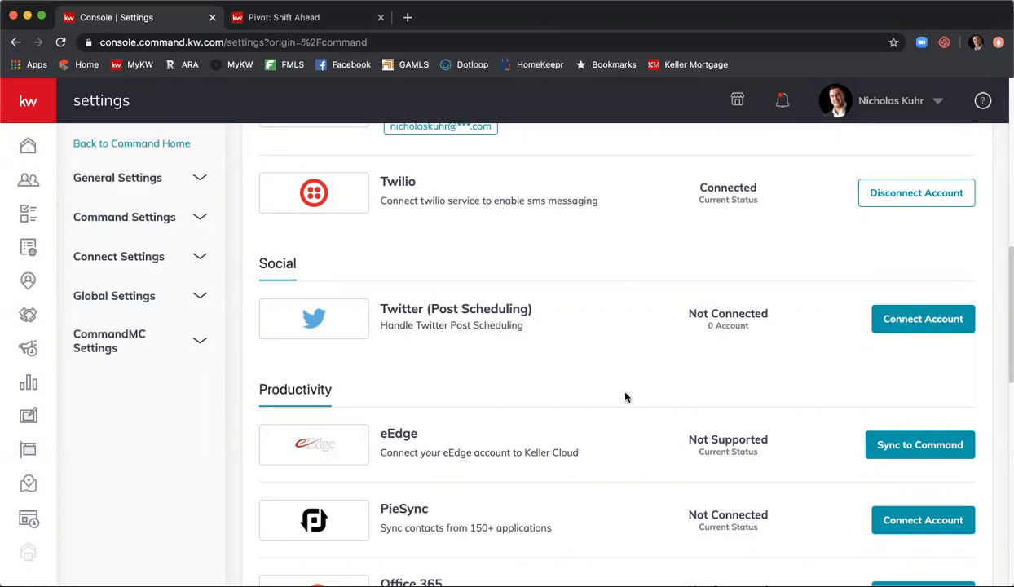
- Scroll past eEdge (not supported) and Office 365 (not connected) to Facebook Ads Manager under Marketing Automation
scroll(625, 397, "down", 3)
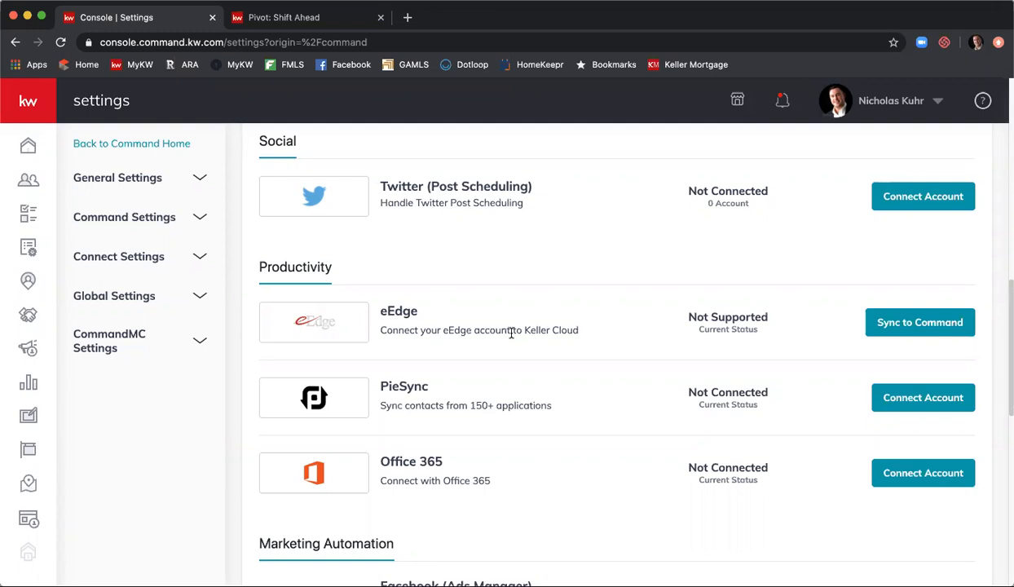
scroll(530, 244, "up", 1)
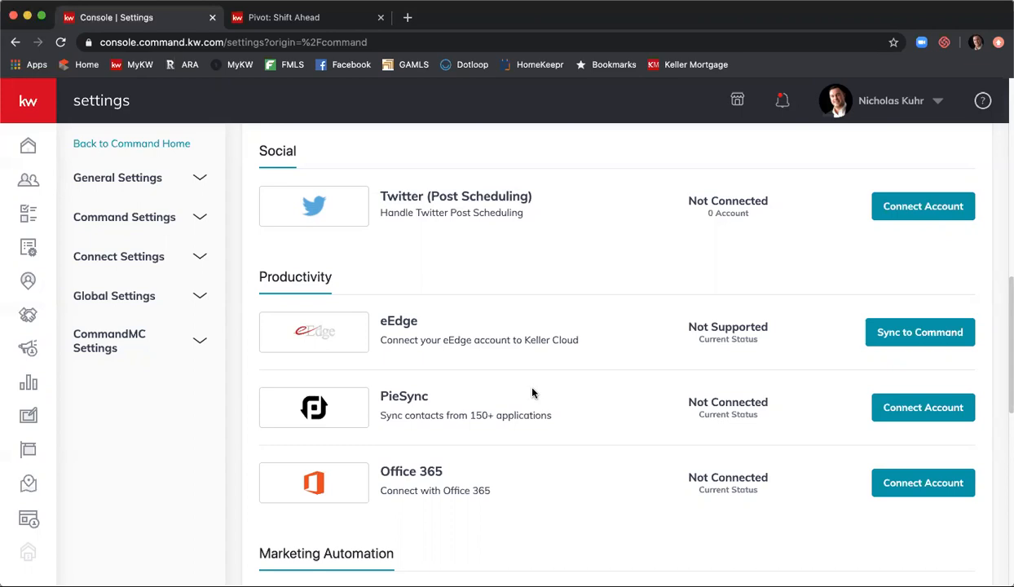
scroll(542, 389, "down", 2)
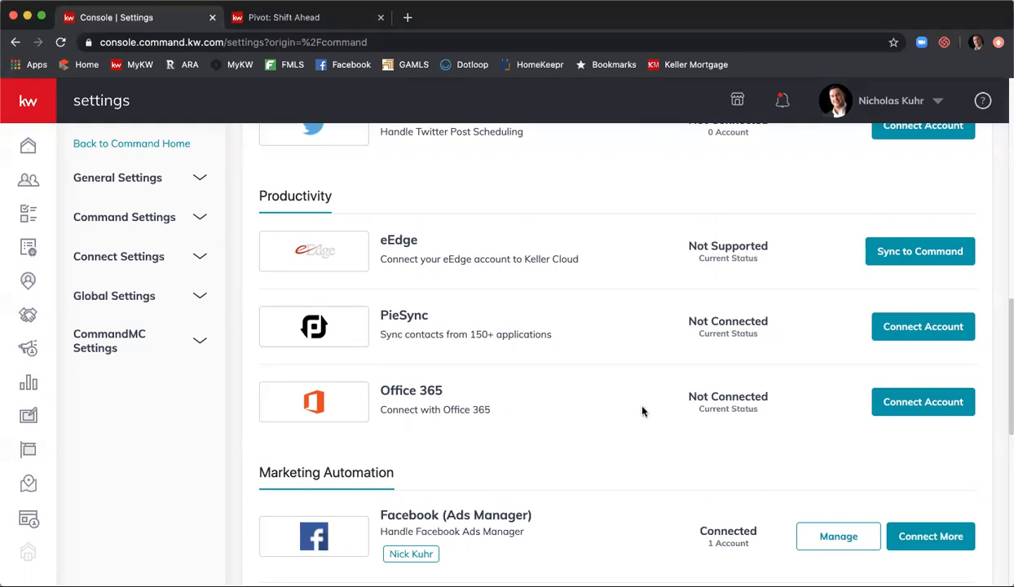
- Scroll past Twitter and Google Adwords to Email Services, where Mailchimp and Command Email are connected
scroll(639, 362, "down", 4)
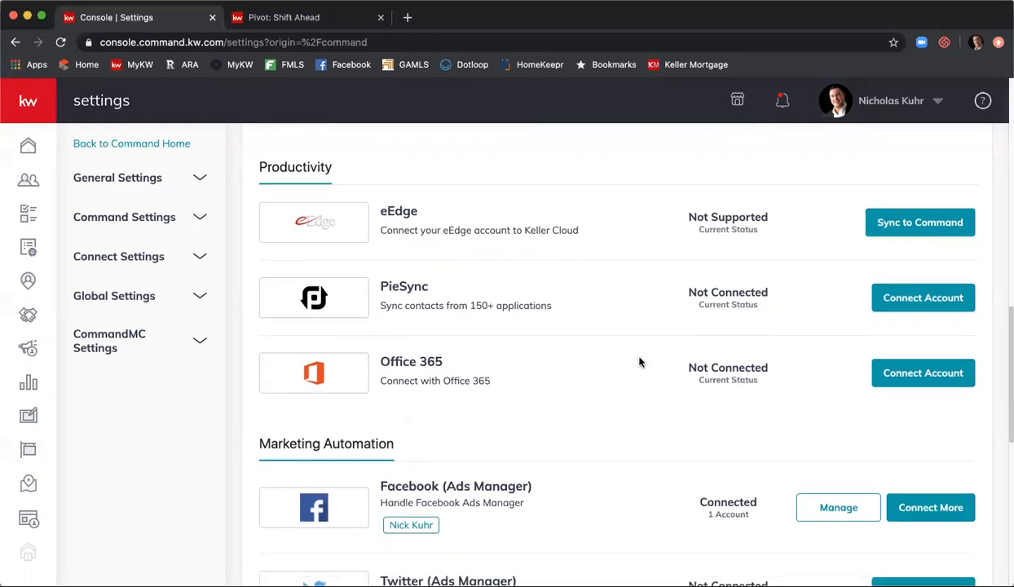
scroll(639, 362, "down", 2)
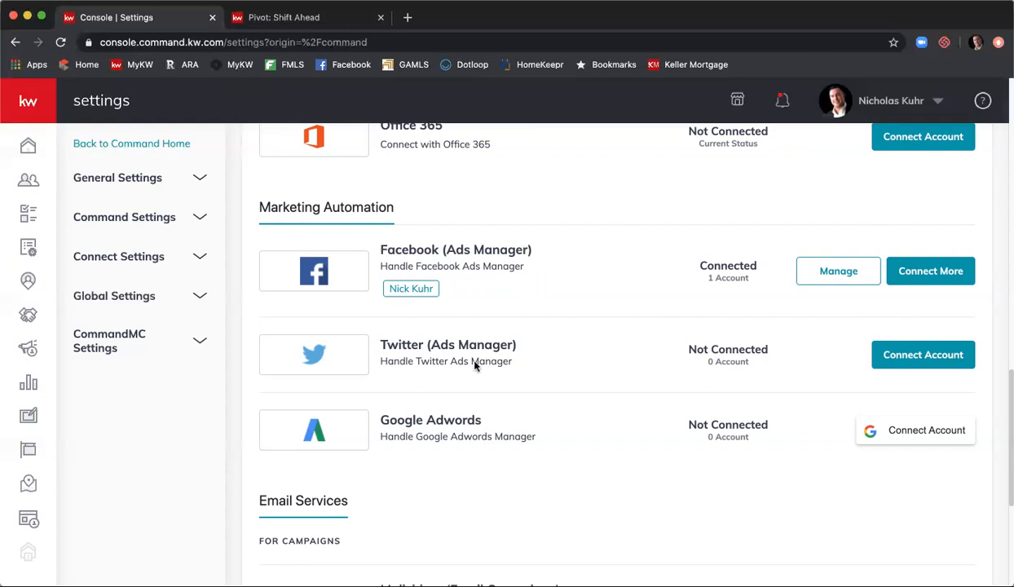
scroll(516, 358, "down", 1)
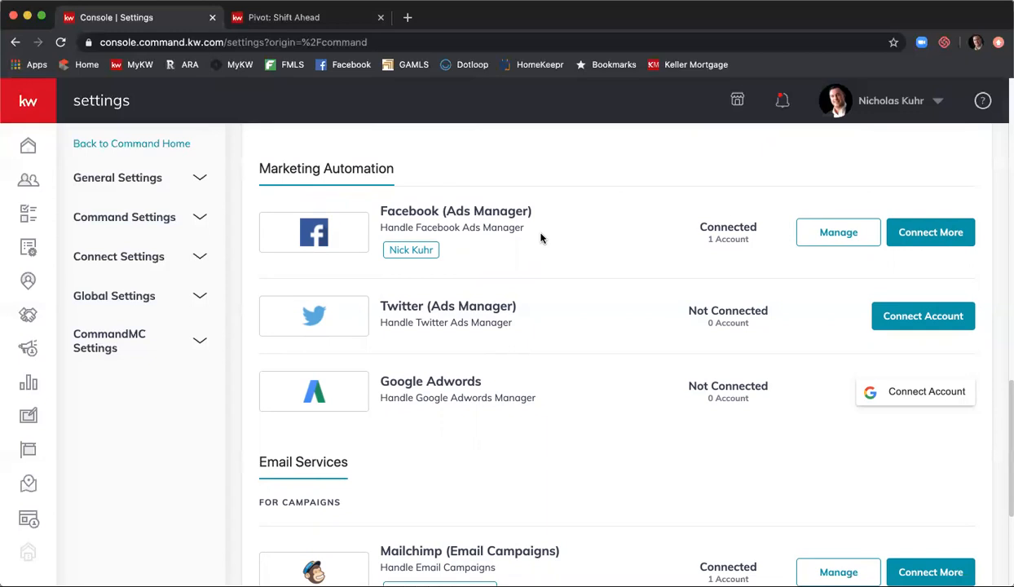
scroll(541, 237, "down", 3)
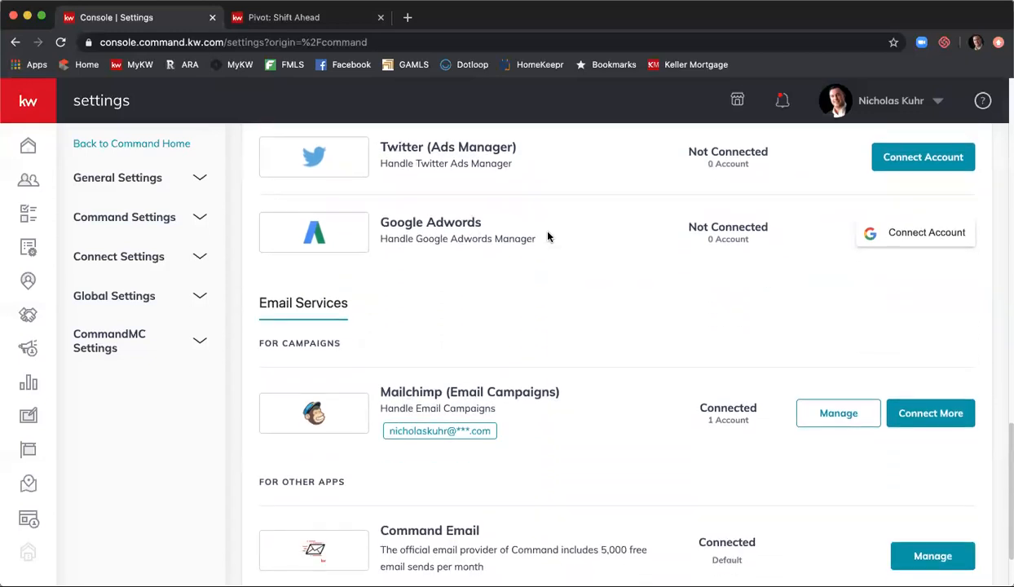
- Open Manage for Command Email to view sender name, reply-to address and 1 of 5000 monthly emails
scroll(548, 236, "down", 2)
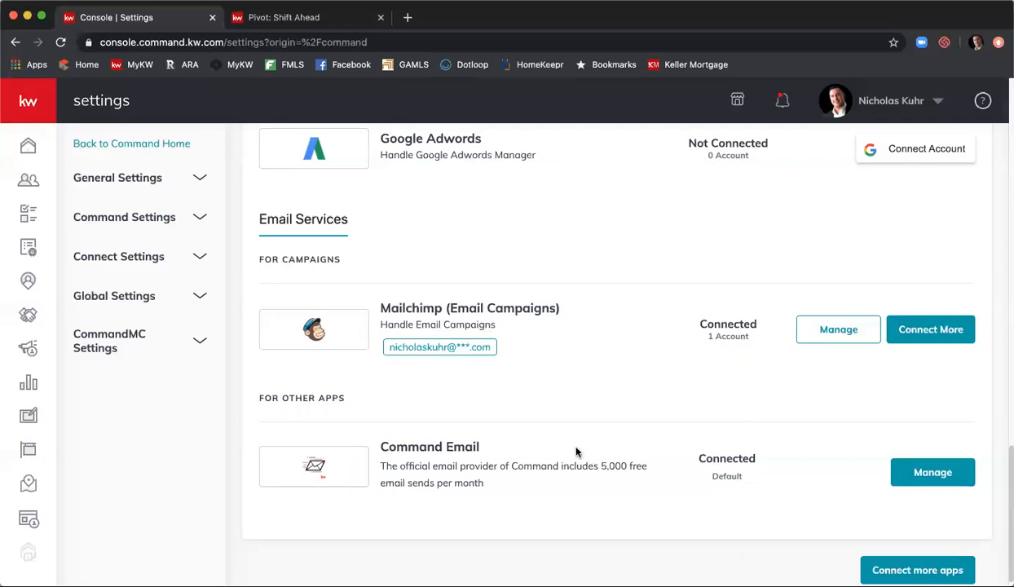
left_click(920, 473)
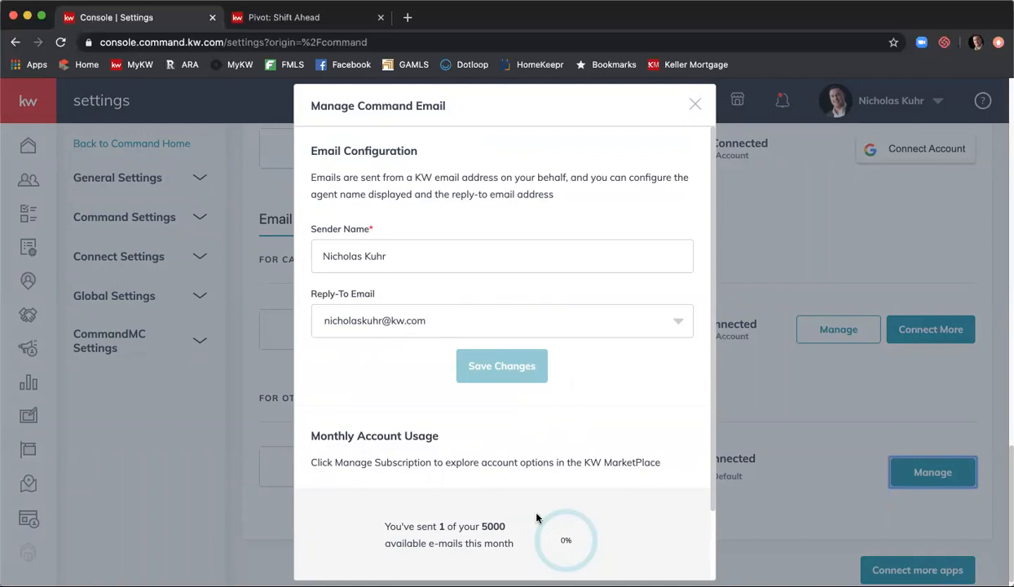
- Close the Manage Command Email dialog to return to the Email Services list
left_click(694, 106)
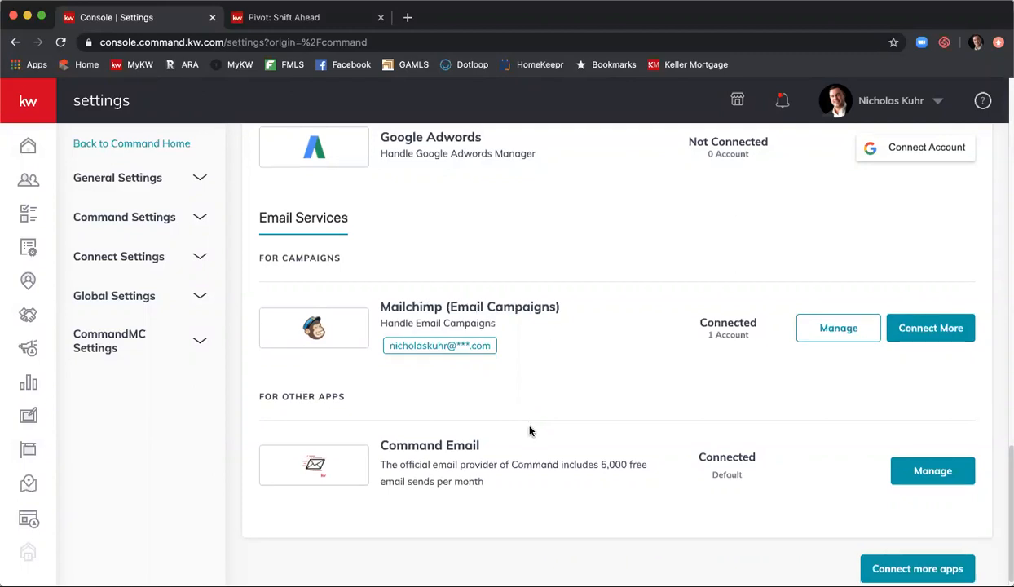
- Scroll back to the top of Settings and briefly check the account options list
scroll(528, 430, "down", 1)
scroll(530, 431, "up", 5)
scroll(530, 438, "up", 15)
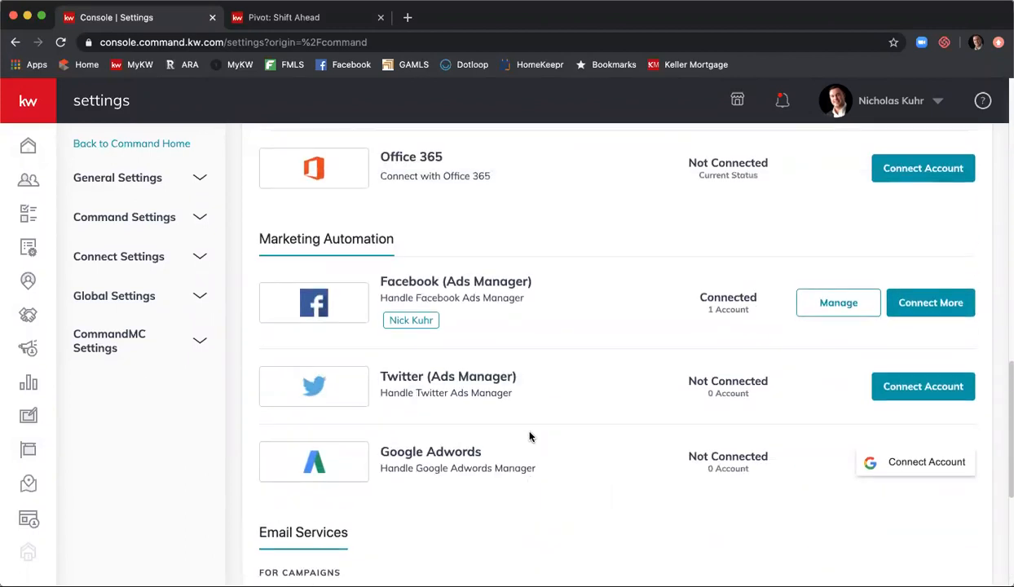
scroll(530, 439, "up", 10)
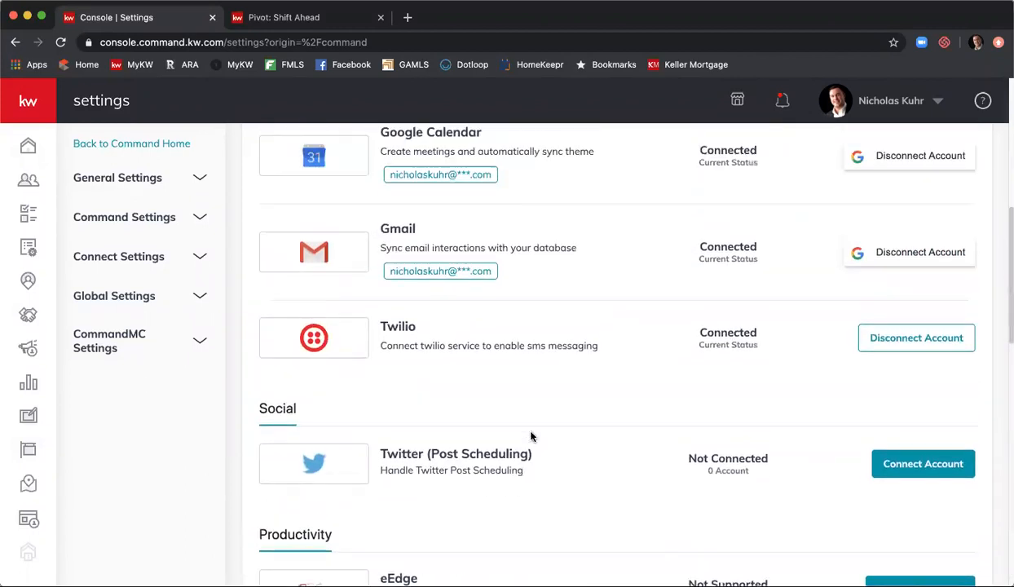
scroll(532, 434, "up", 7)
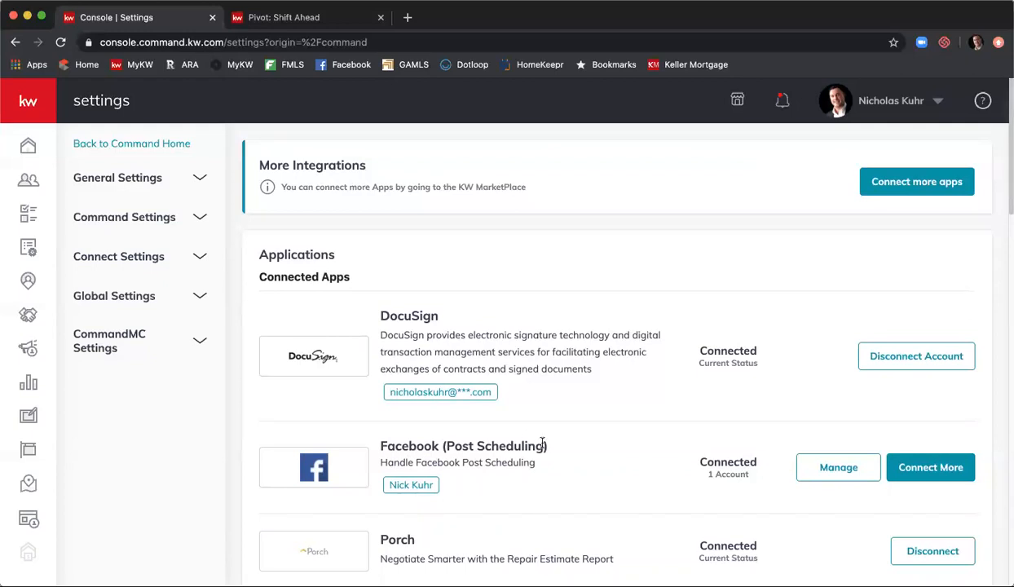
left_click(935, 103)
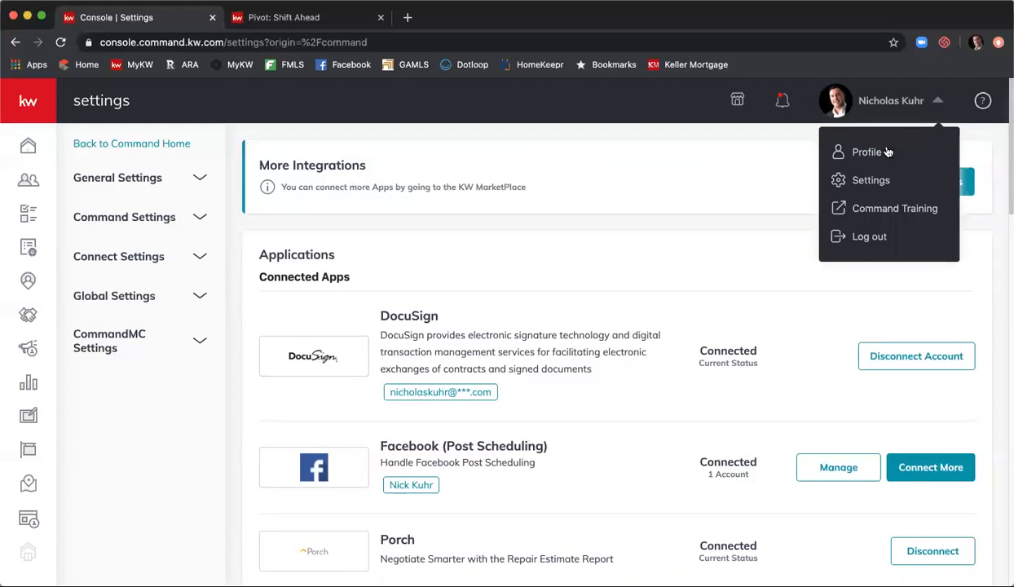
left_click(600, 255)
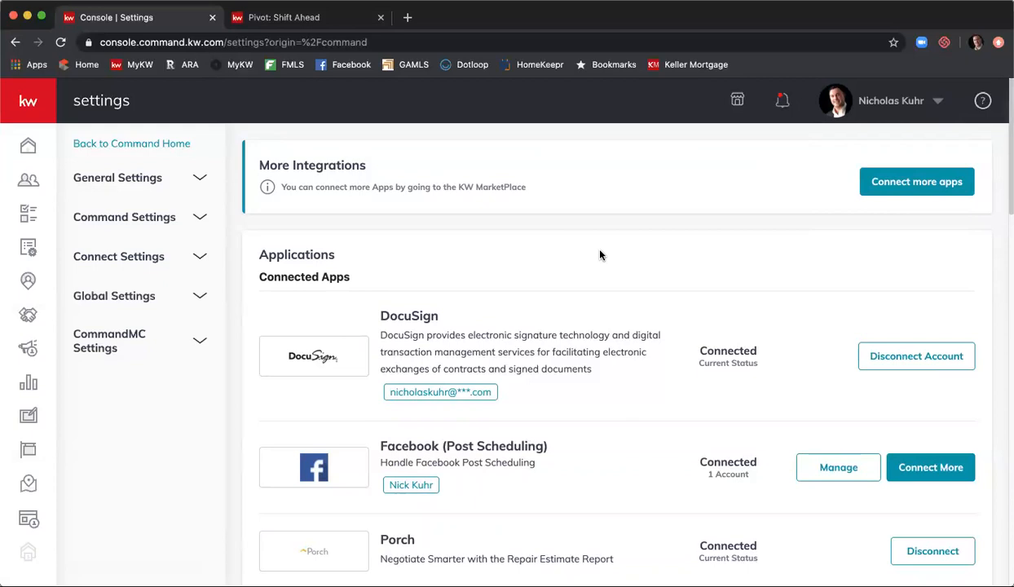
- Expand General and Command Settings, then the Contacts group to list Contact Archive, Database Wipe, Custom Tags and Custom Fields
left_click(147, 176)
left_click(137, 217)
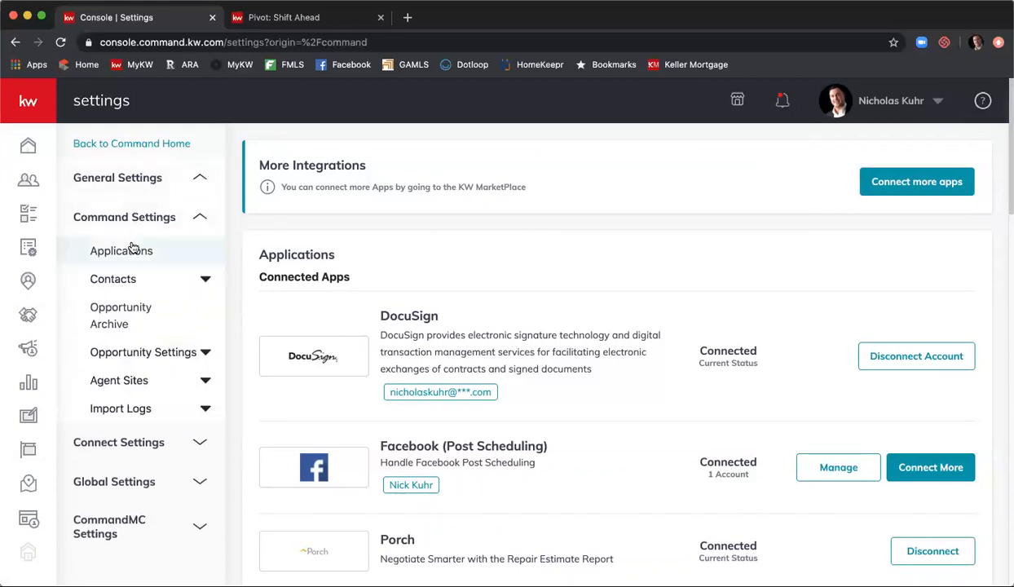
left_click(146, 249)
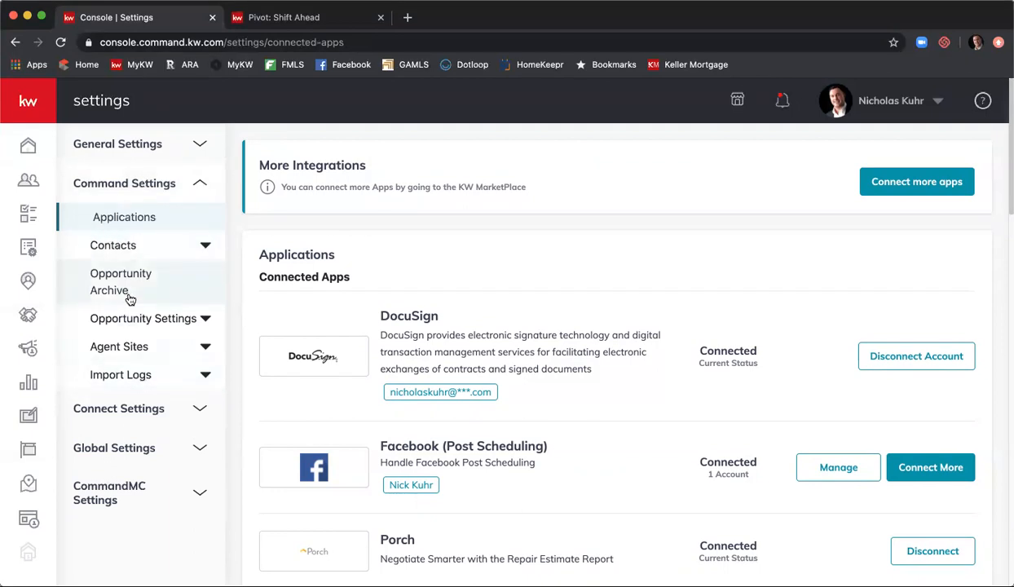
left_click(115, 255)
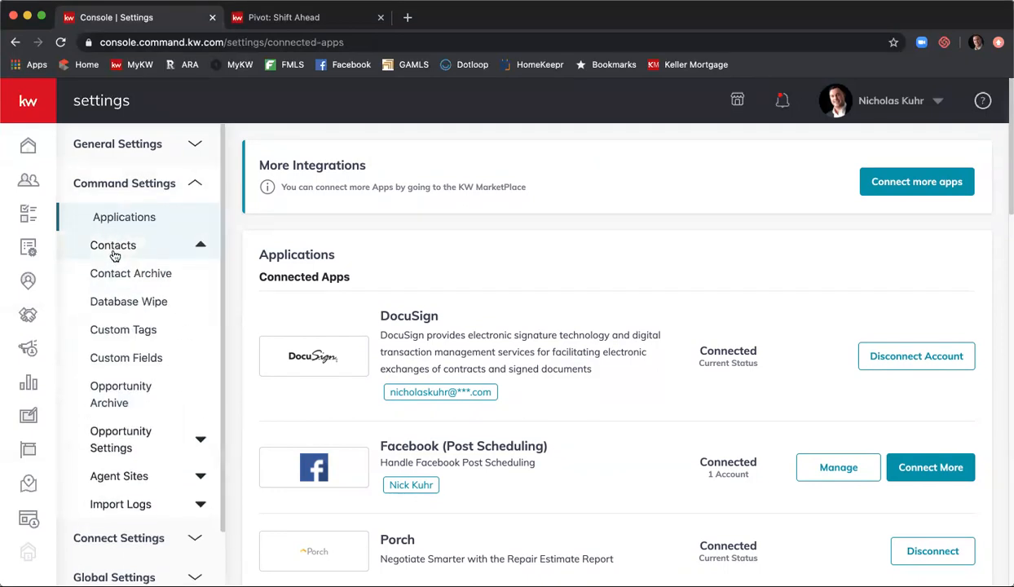
- Open the Contact Archive and select the first of the two archived contacts
left_click(112, 278)
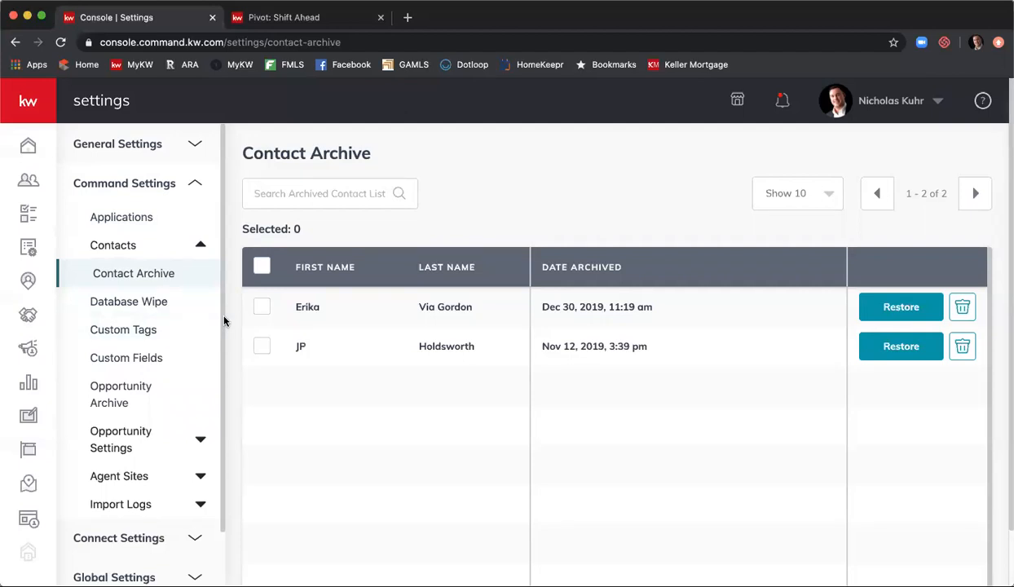
left_click(261, 310)
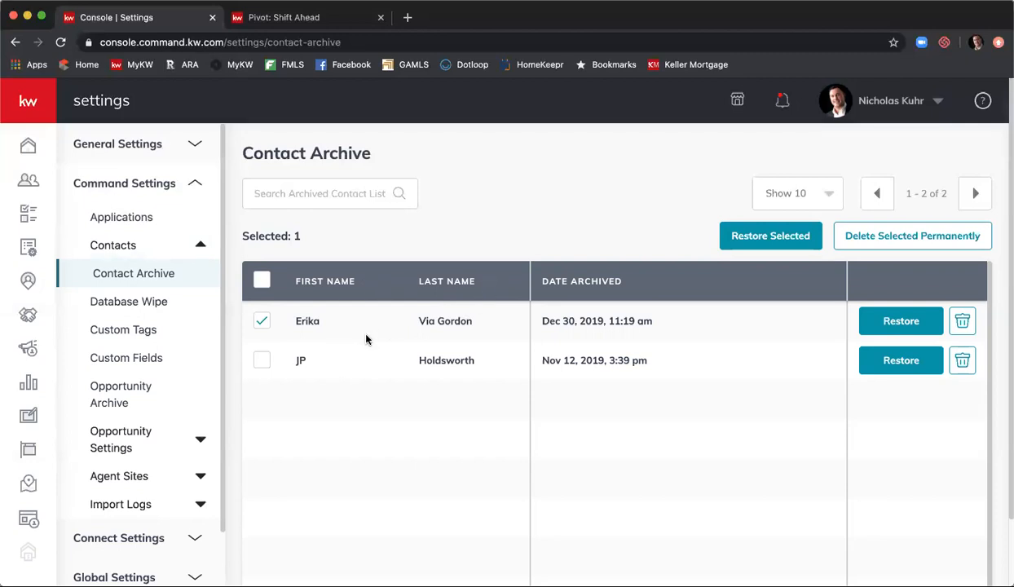
- Show the Database Wipe options to archive all contacts or delete all archived contacts
left_click(168, 304)
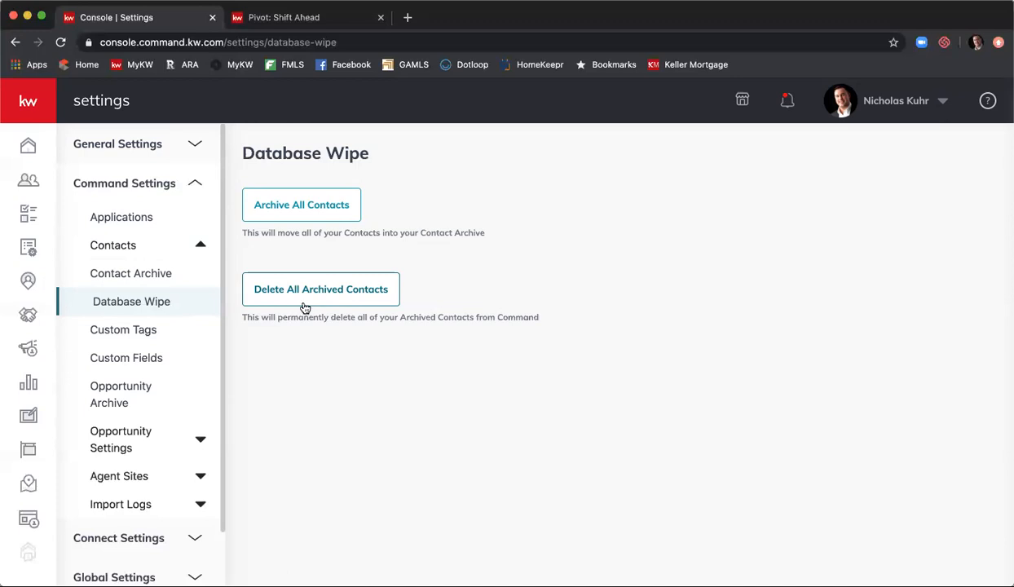
- Show the Custom Tags list with tags like Agent, Buyer, Seller and Bought
left_click(158, 340)
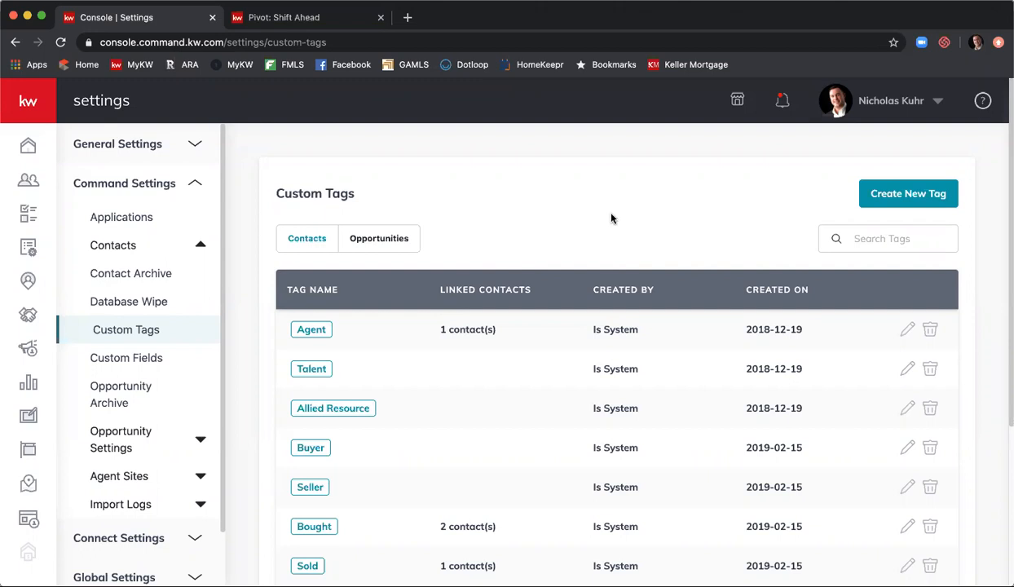
- Start a new tag named 'Former College Classmate' and give it a teal-green colour
left_click(933, 198)
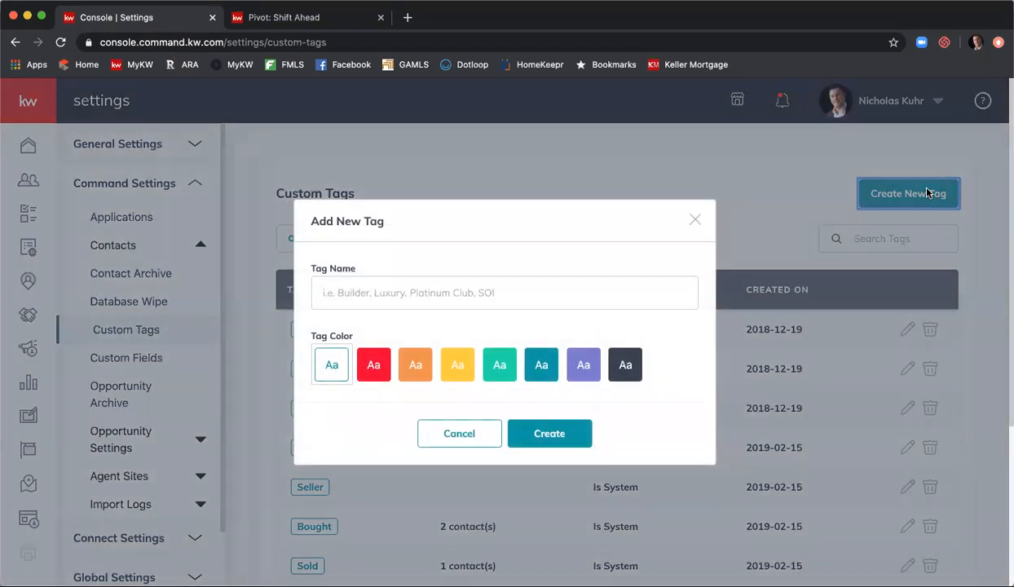
left_click(611, 286)
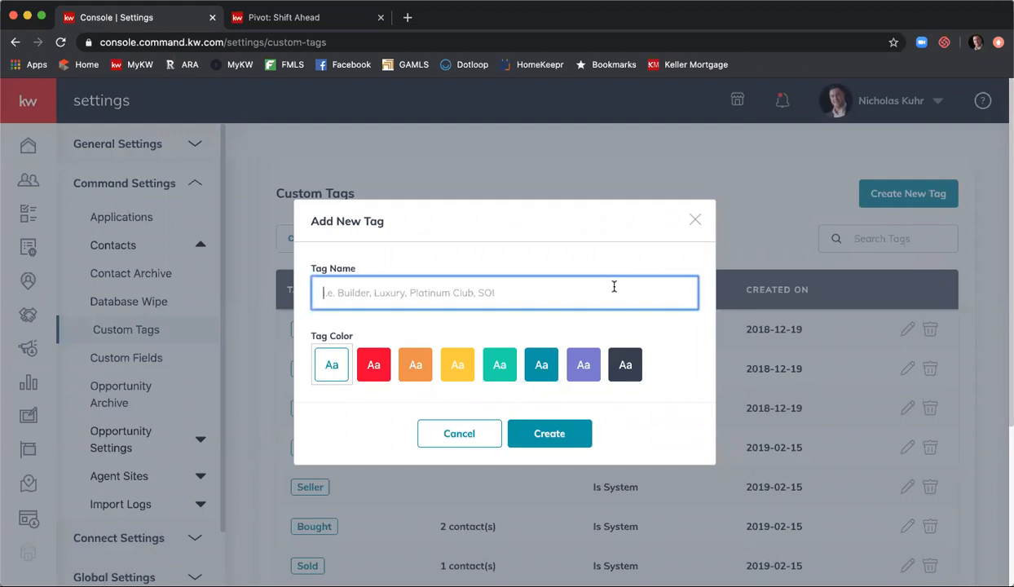
type("Former")
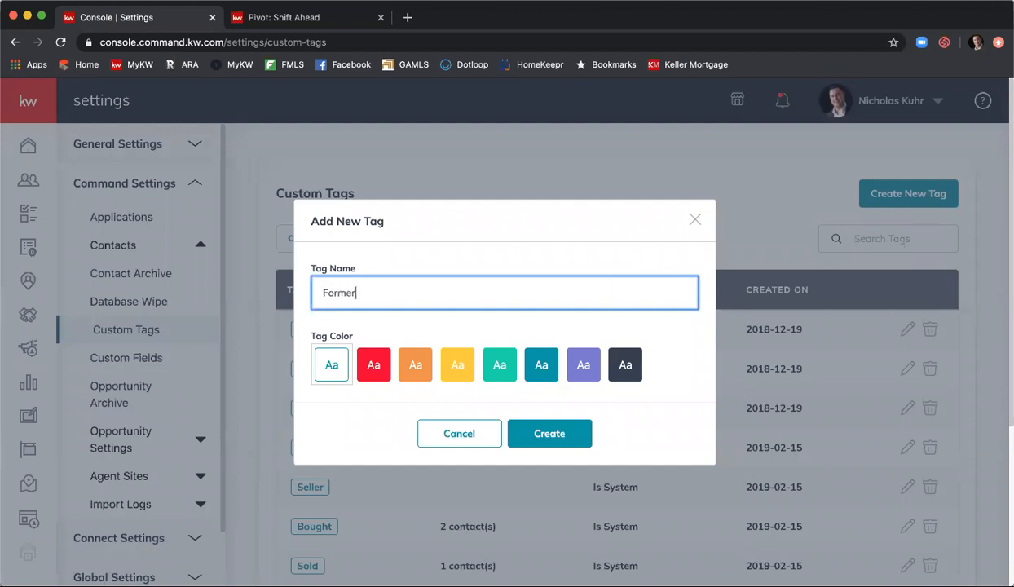
type(" College Classmate")
left_click(574, 359)
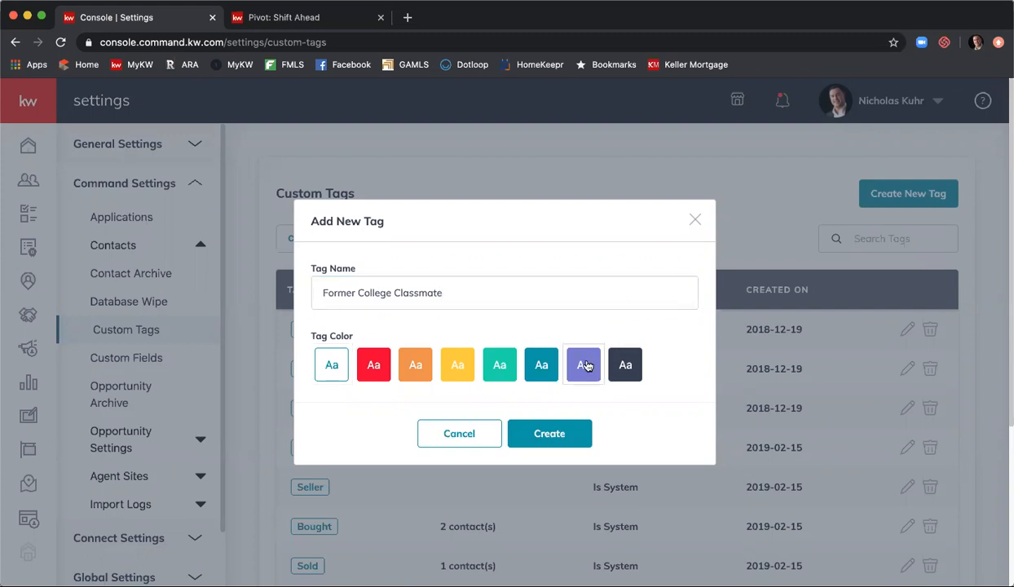
left_click(500, 364)
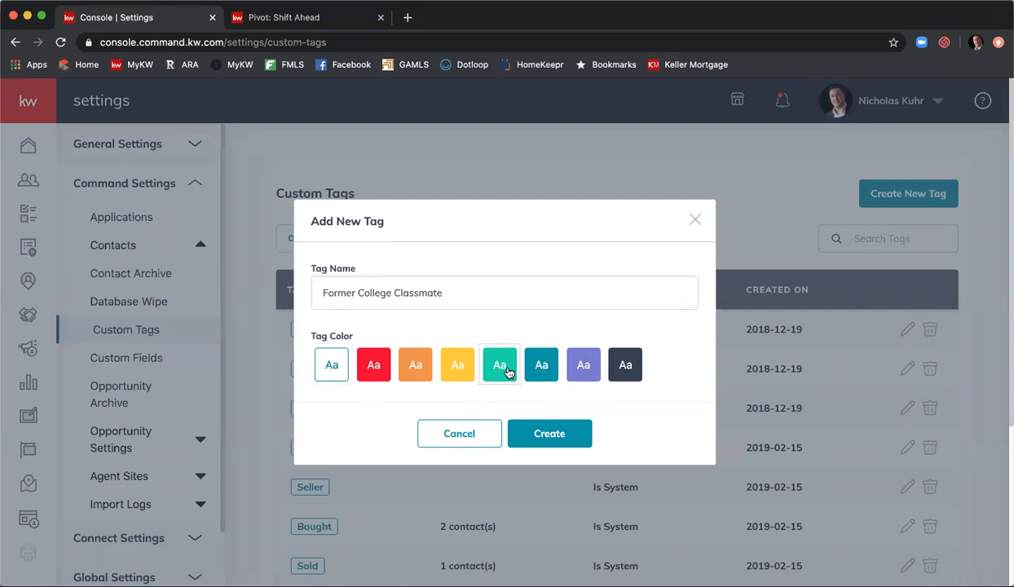
left_click(546, 436)
- Discard the unfinished new tag and switch the tags list to Opportunities tags
left_click(480, 437)
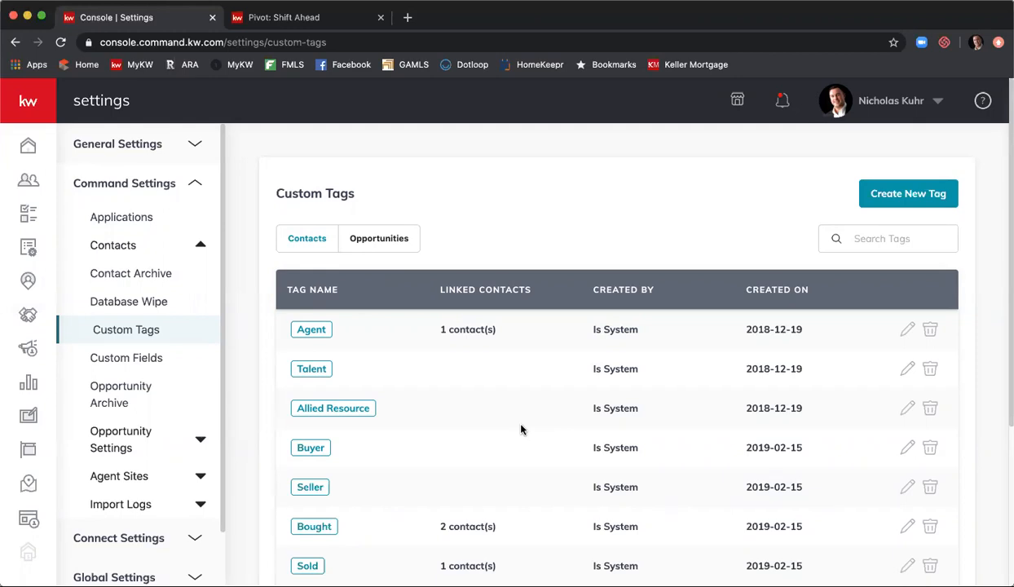
left_click(355, 243)
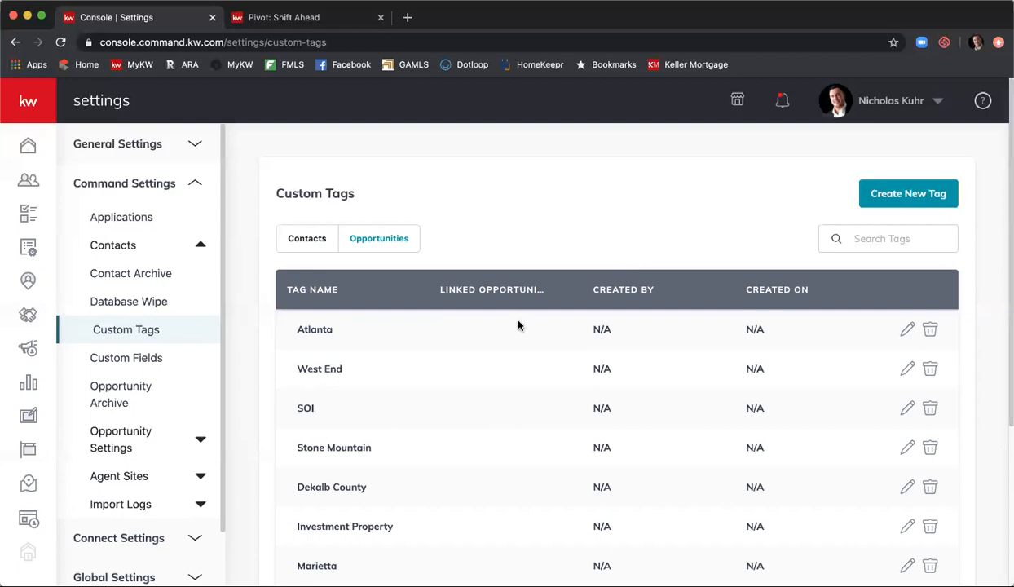
- Open Custom Fields settings, showing the default Wedding Anniversary field
left_click(163, 362)
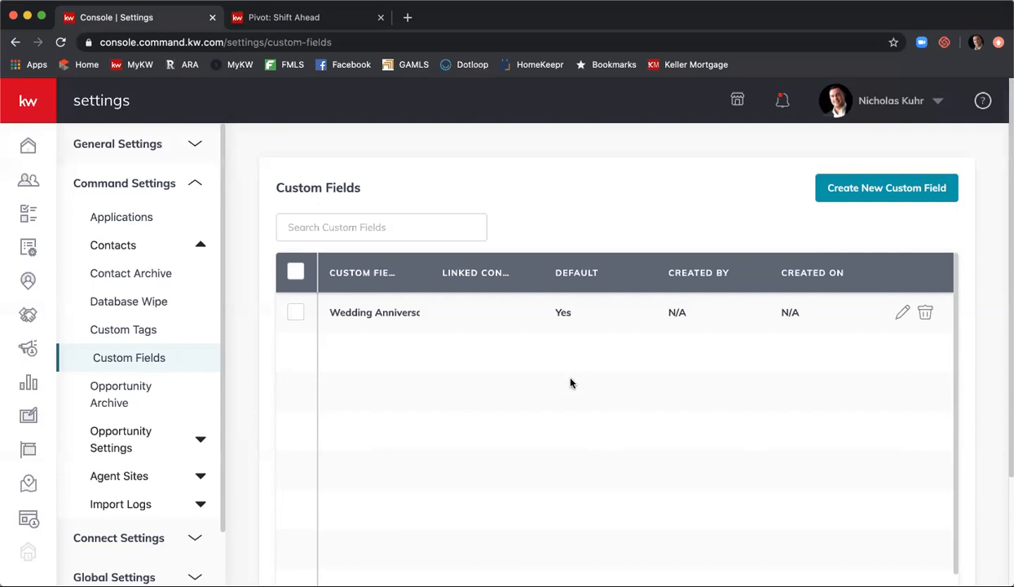
- Start a new custom field named 'College Graduation'
left_click(894, 190)
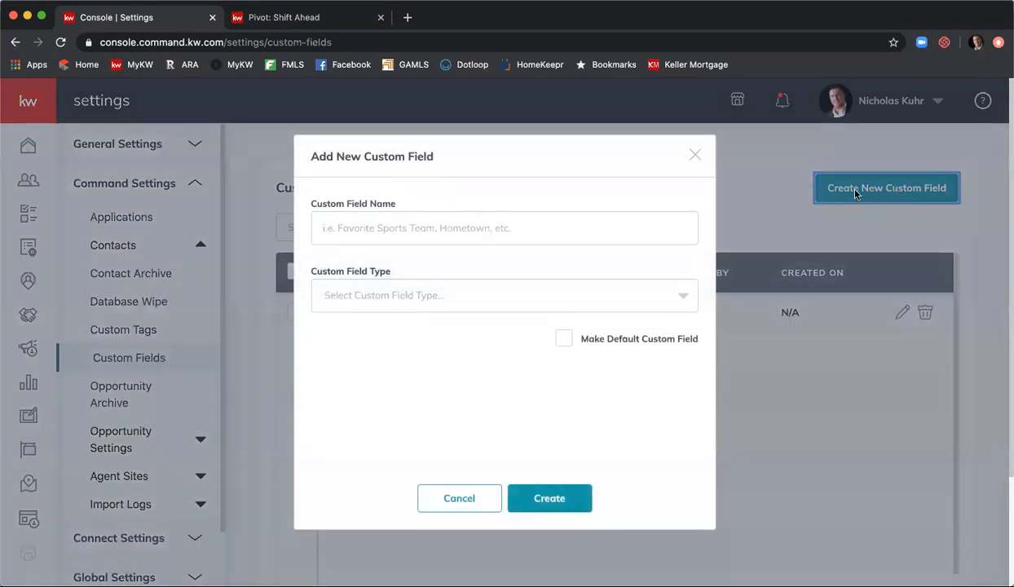
left_click(631, 212)
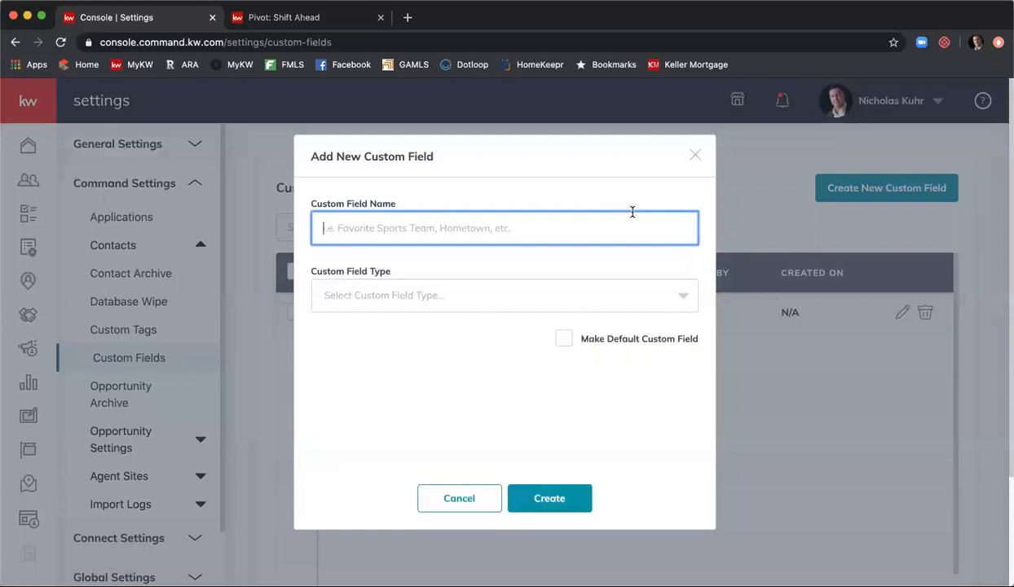
type("C")
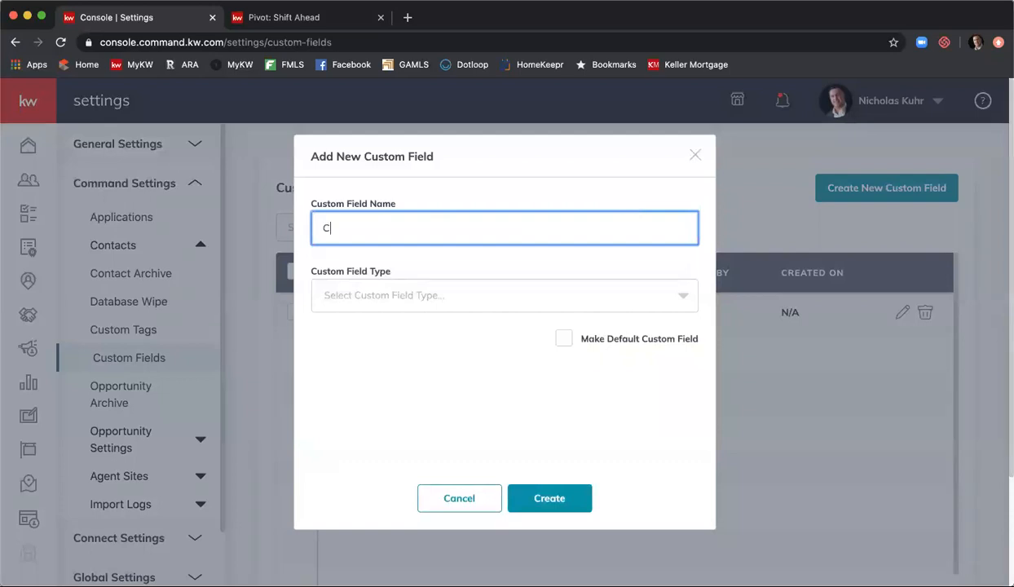
type("ollege Graduation")
- Make the field a Dropdown type with the options May and June
left_click(598, 295)
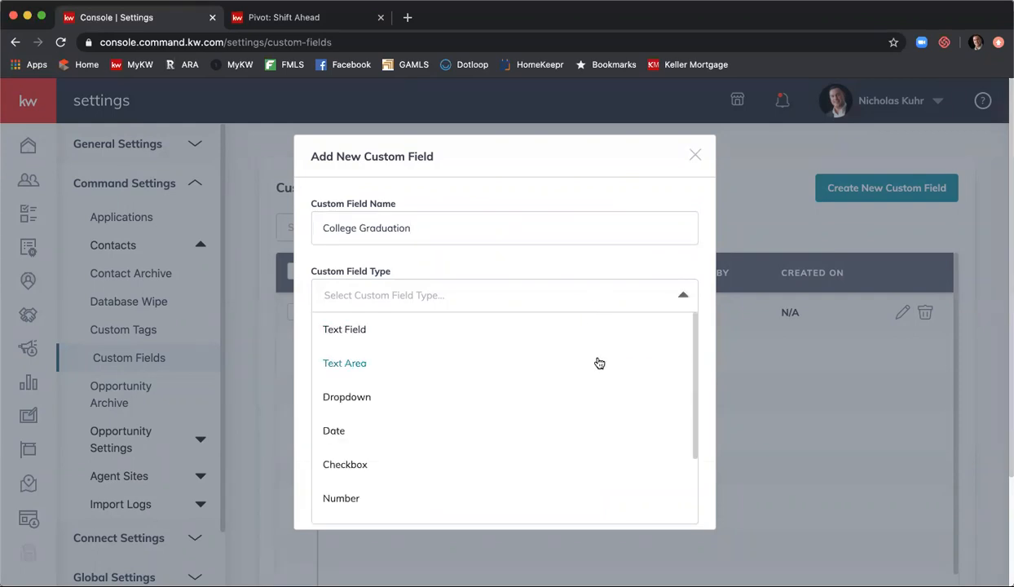
scroll(599, 363, "down", 1)
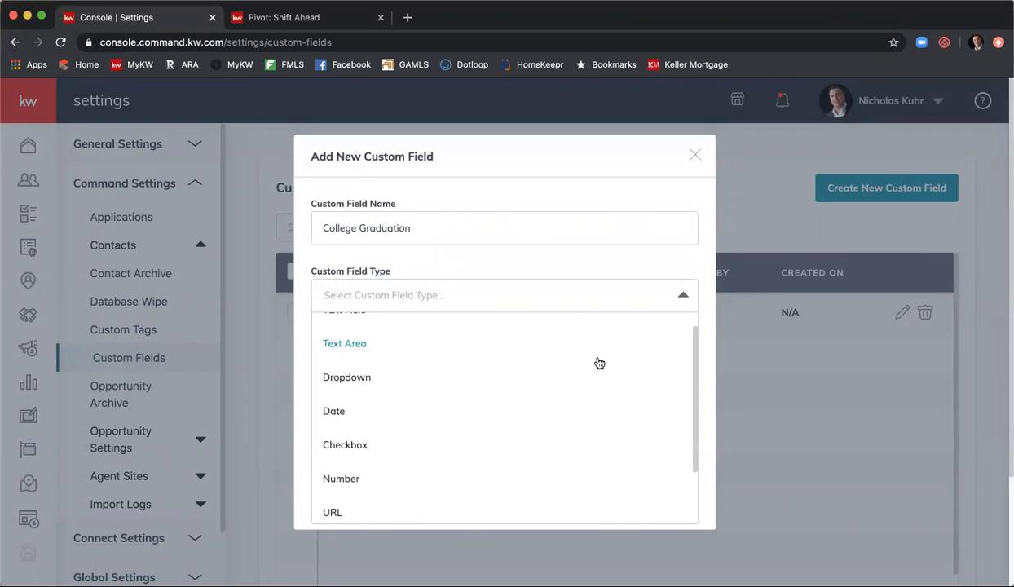
left_click(459, 388)
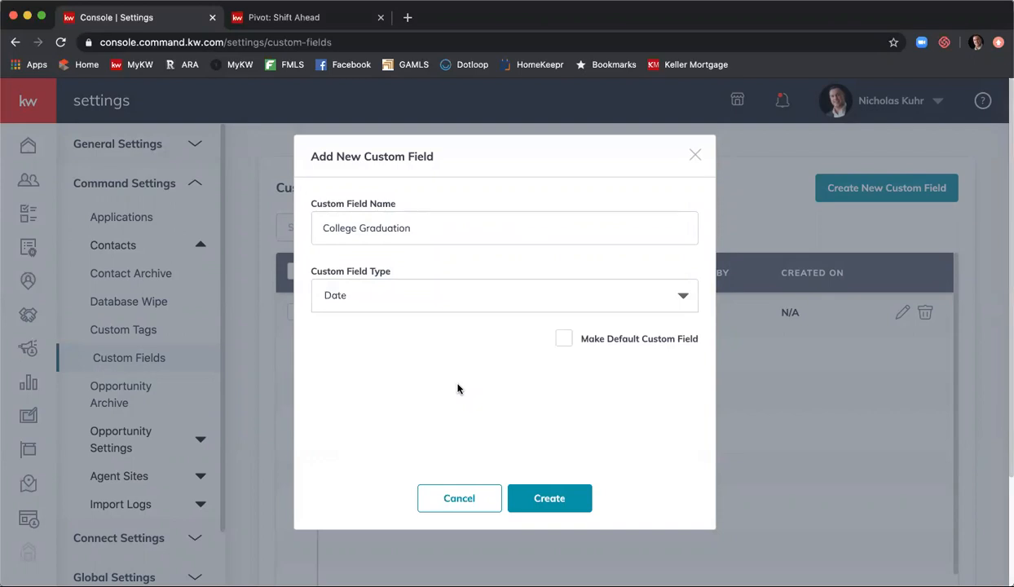
left_click(440, 300)
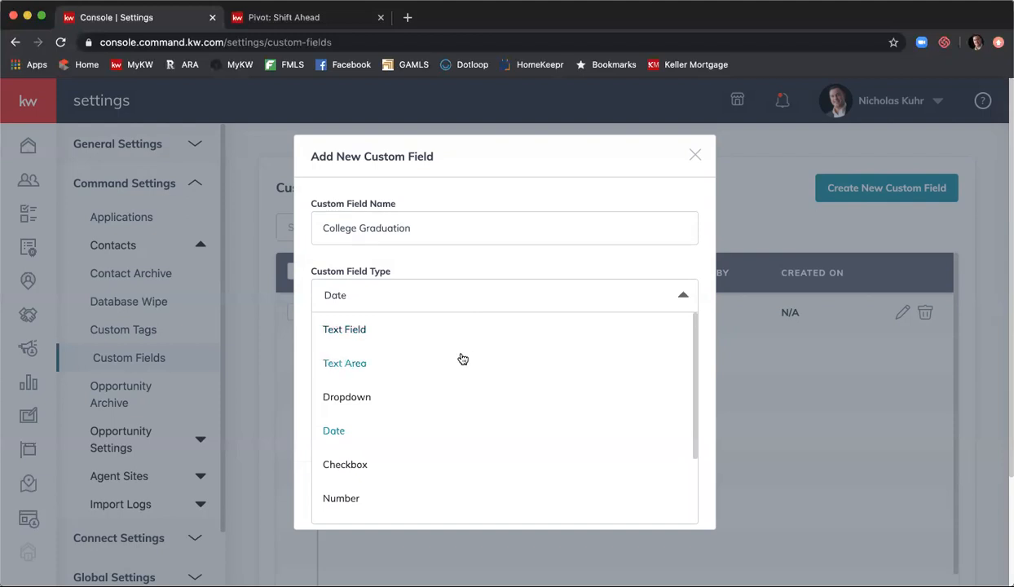
scroll(456, 370, "down", 1)
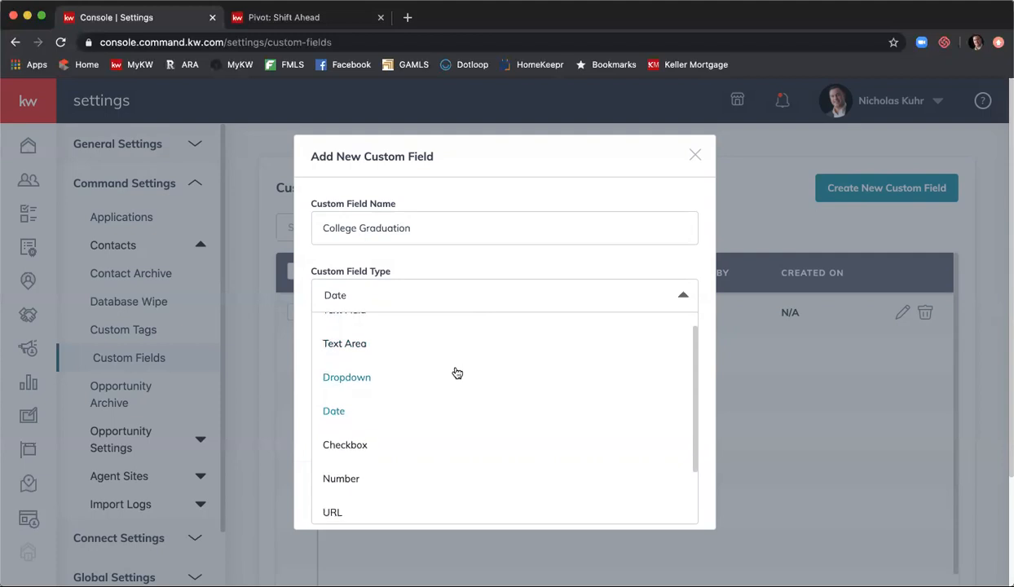
left_click(457, 373)
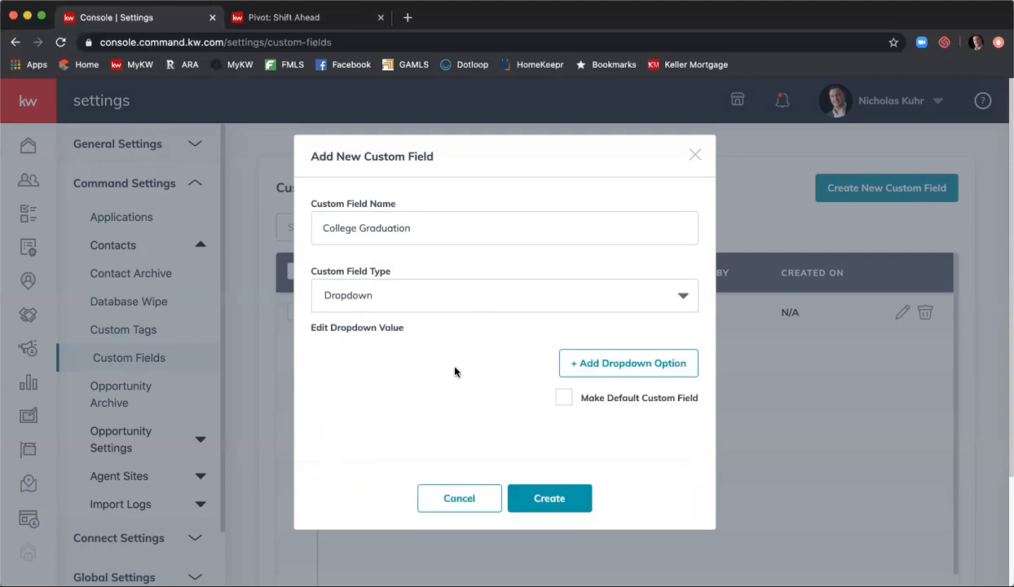
left_click(642, 374)
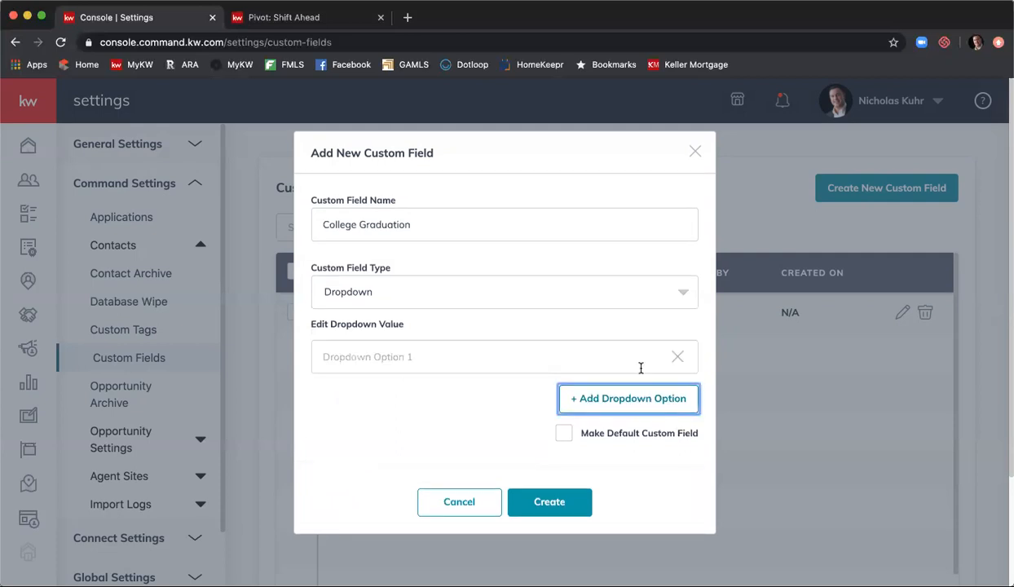
left_click(611, 352)
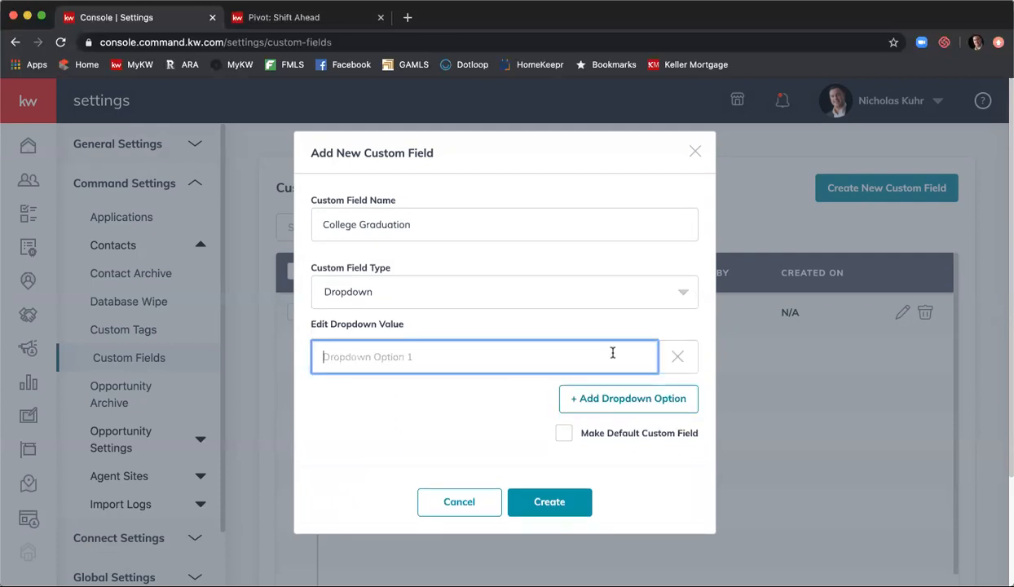
type("May")
left_click(641, 397)
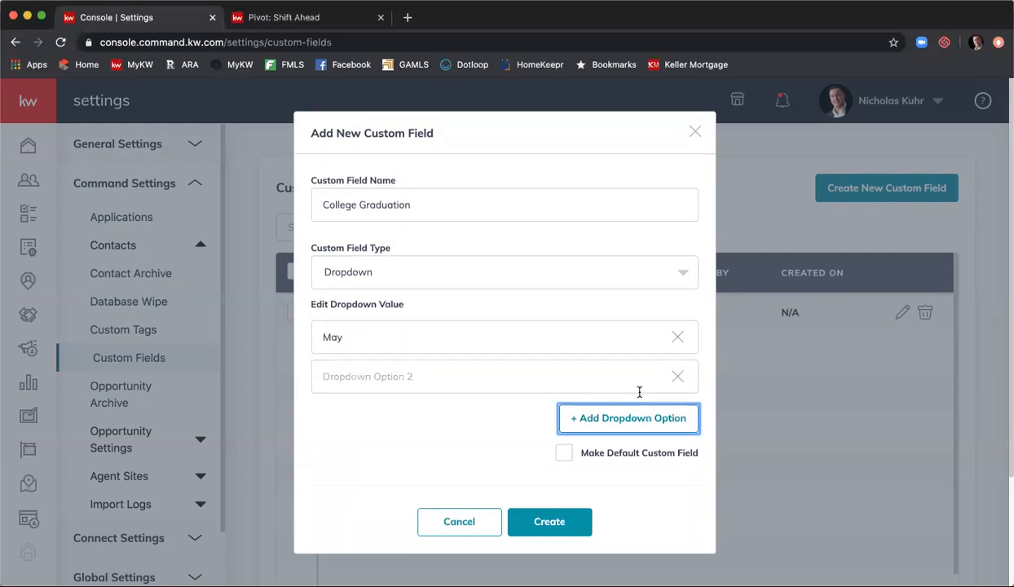
left_click(621, 380)
type("June")
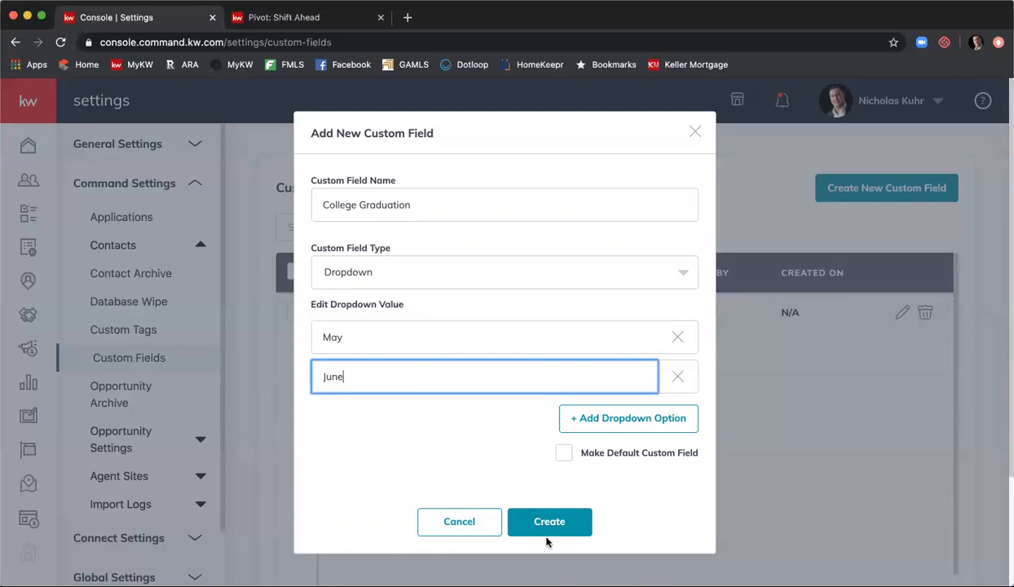
- Cancel the unsaved custom field and view the Opportunity Archive list
left_click(452, 520)
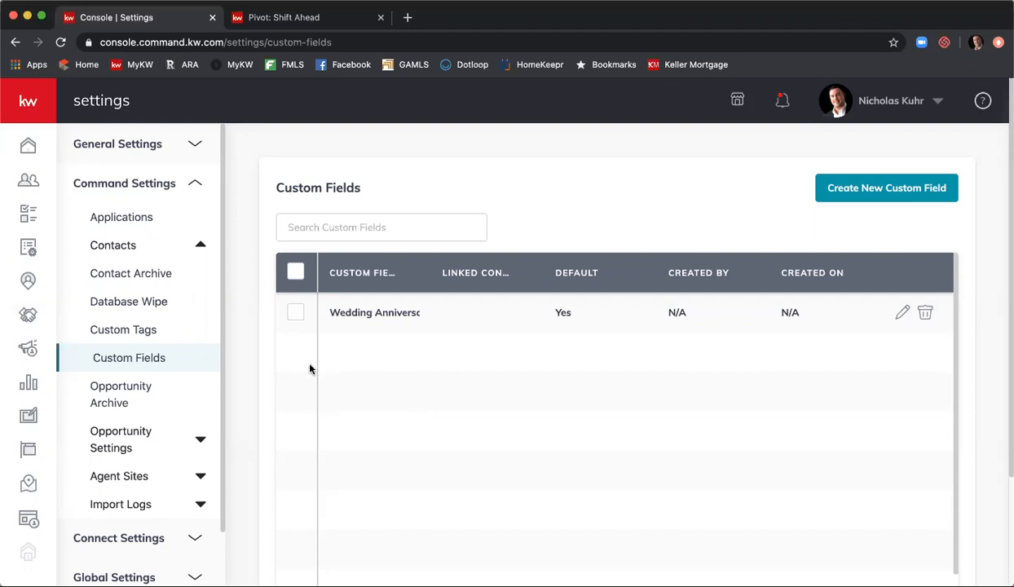
left_click(159, 388)
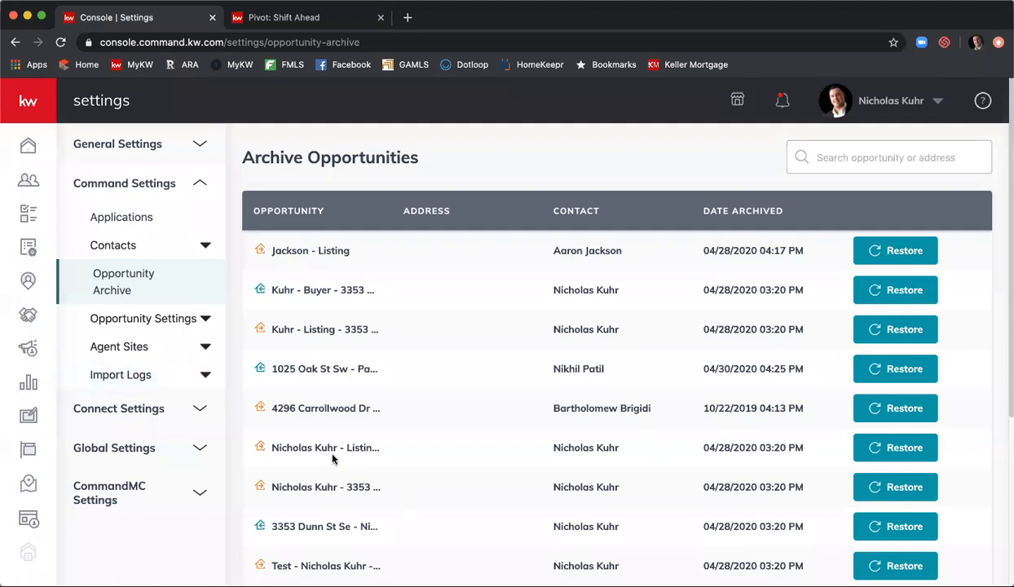
- Open the Design template page under Opportunity Settings for choosing the Sketchouse offer template
left_click(326, 220)
left_click(158, 320)
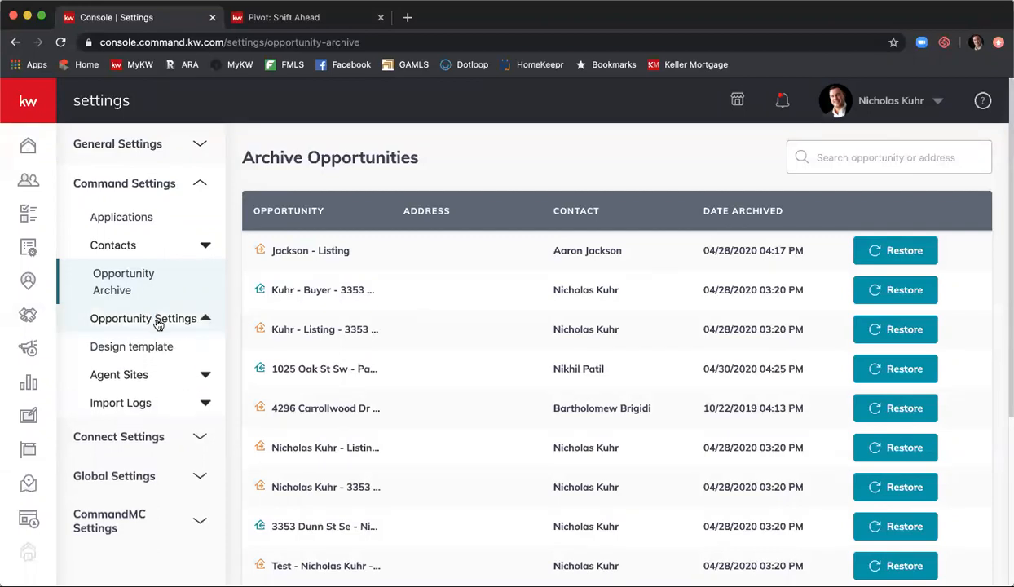
left_click(154, 346)
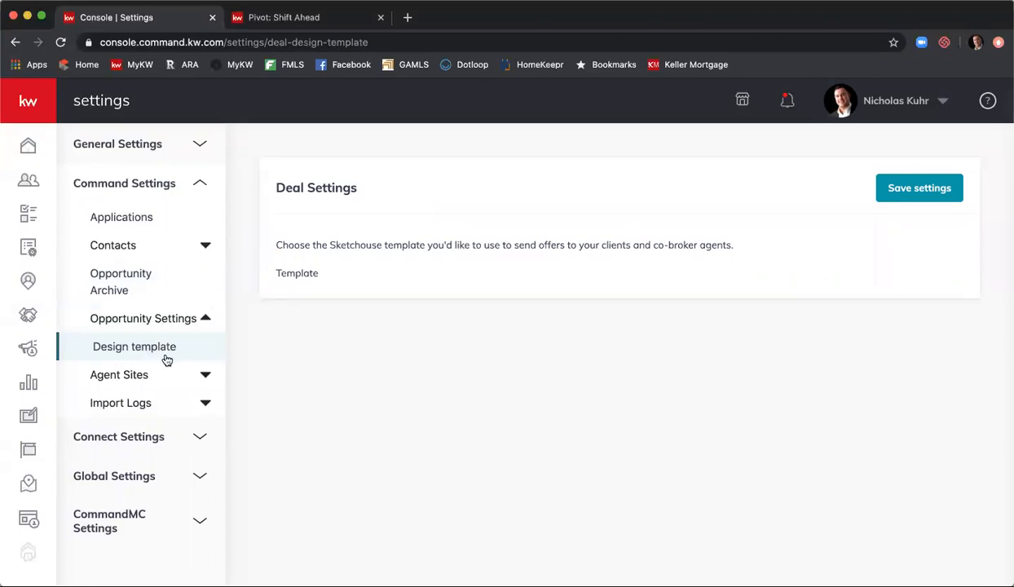
- Open My Neighborhoods under Agent Sites and bring up the Select Neighborhoods map picker
left_click(123, 375)
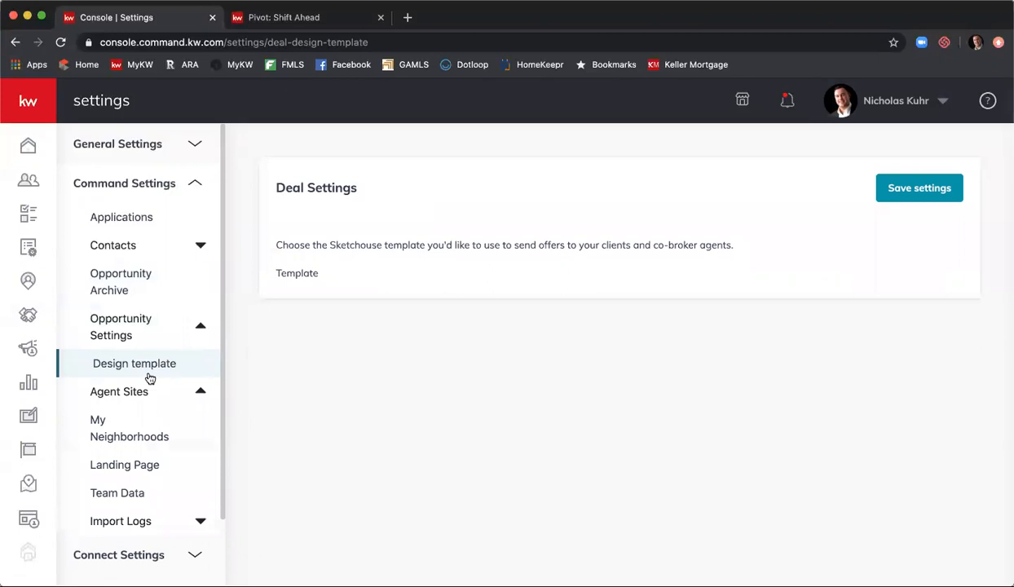
left_click(158, 429)
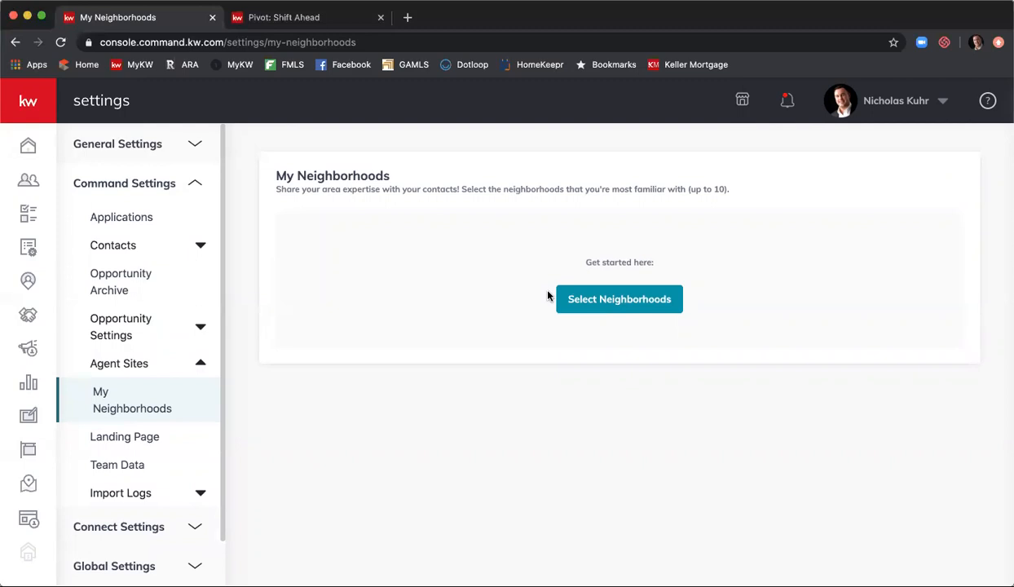
left_click(599, 300)
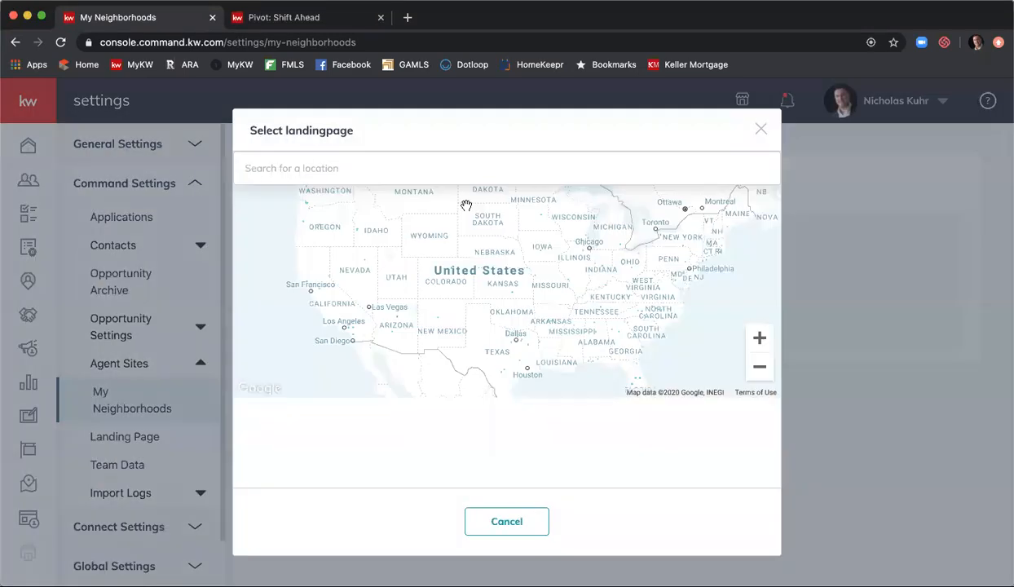
- Search the location picker for 'morningside', review the matches, then close it unchosen
left_click(411, 169)
type("g")
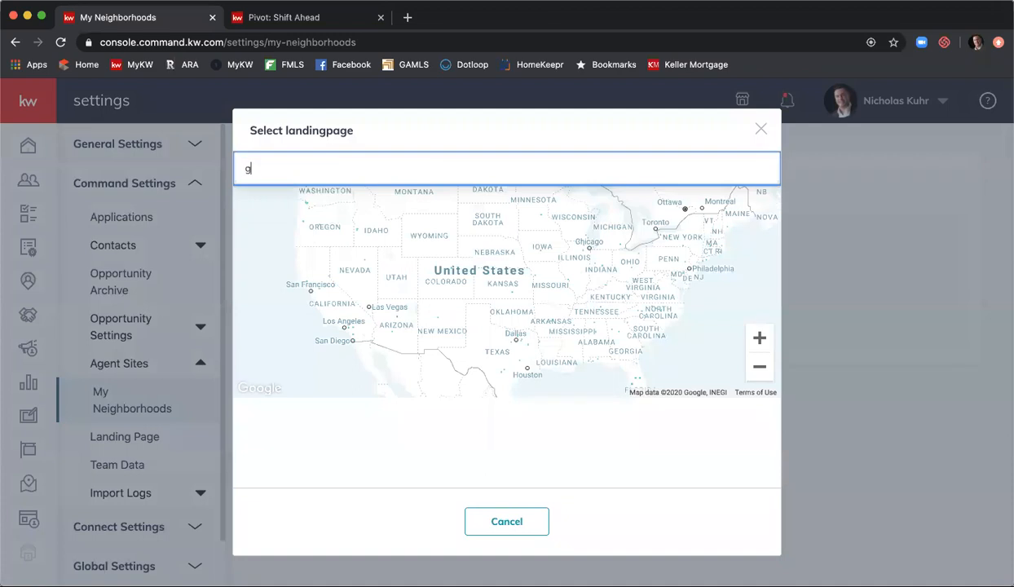
key("BackSpace")
type("mind")
key("BackSpace")
key("BackSpace")
type("dtown atlanta")
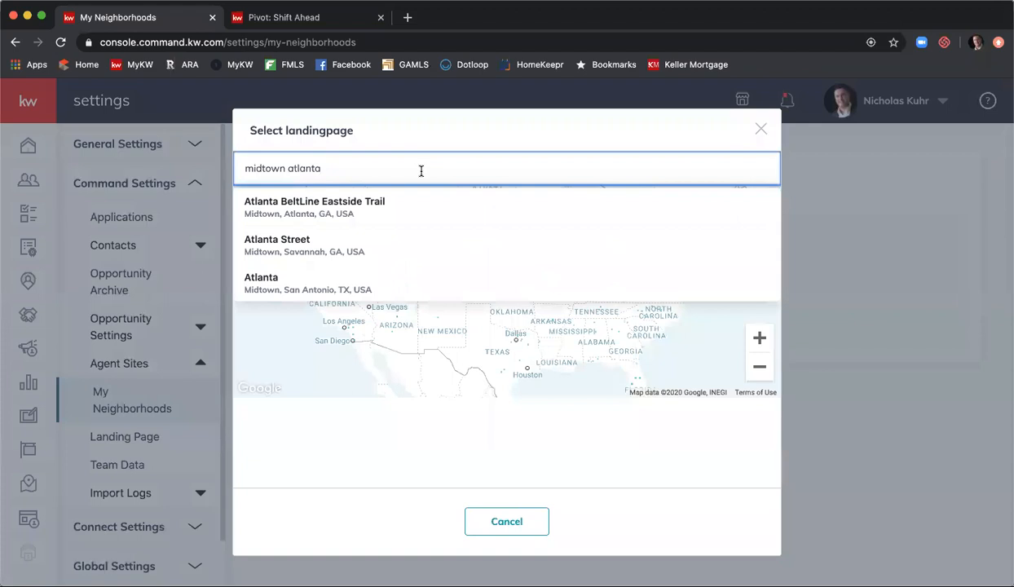
key("BackSpace")
key("BackSpace")
key("BackSpace")
key("BackSpace")
key("BackSpace")
key("BackSpace")
key("BackSpace")
key("BackSpace")
key("BackSpace")
key("BackSpace")
key("BackSpace")
key("BackSpace")
key("BackSpace")
key("BackSpace")
key("BackSpace")
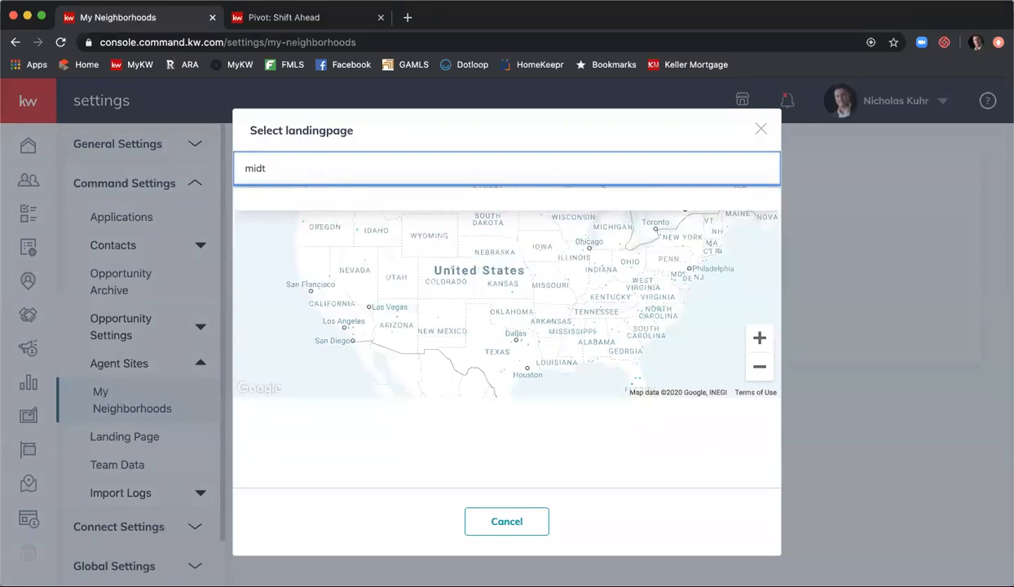
type("morningside")
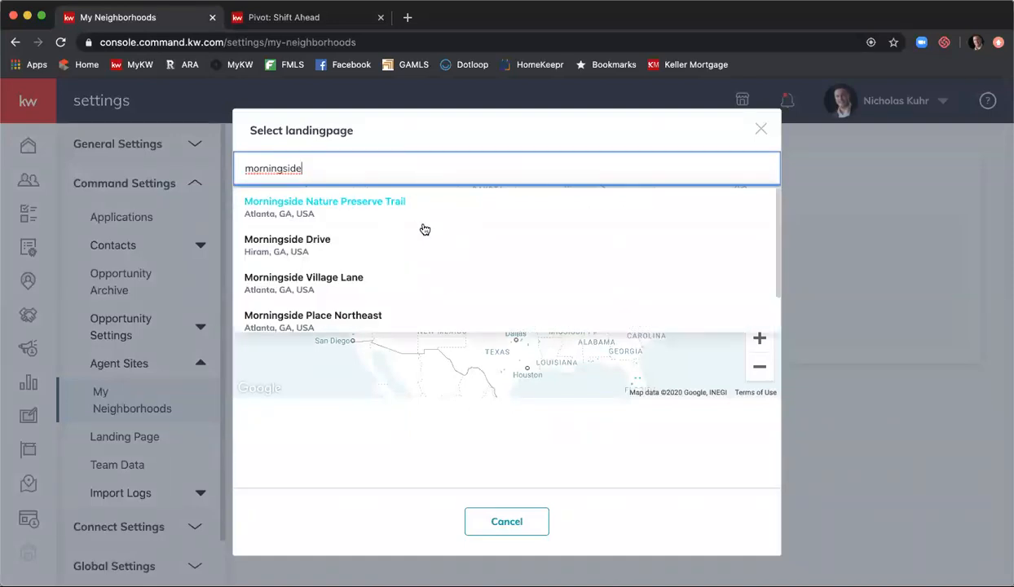
scroll(424, 219, "down", 1)
scroll(424, 220, "down", 1)
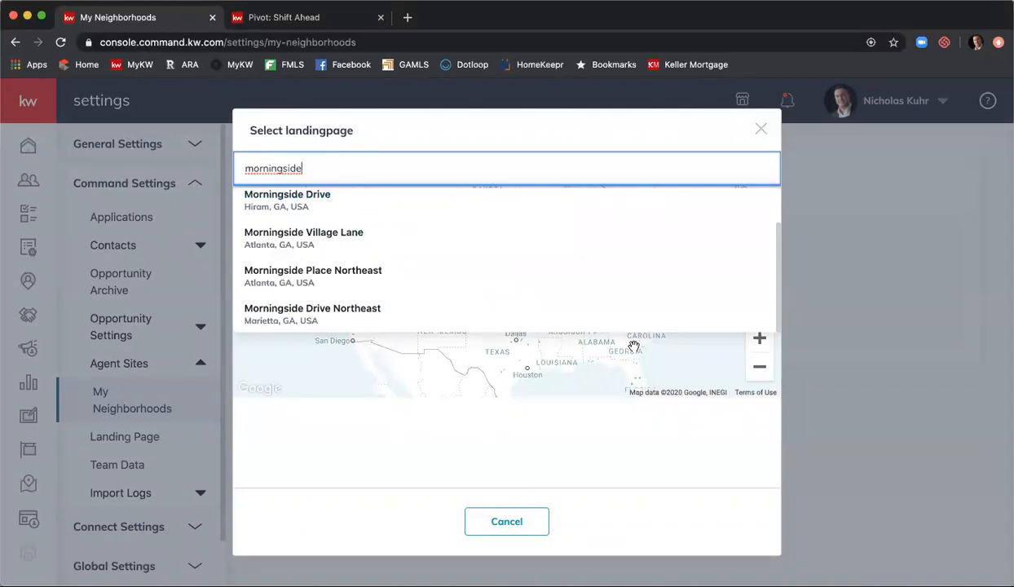
left_click(760, 131)
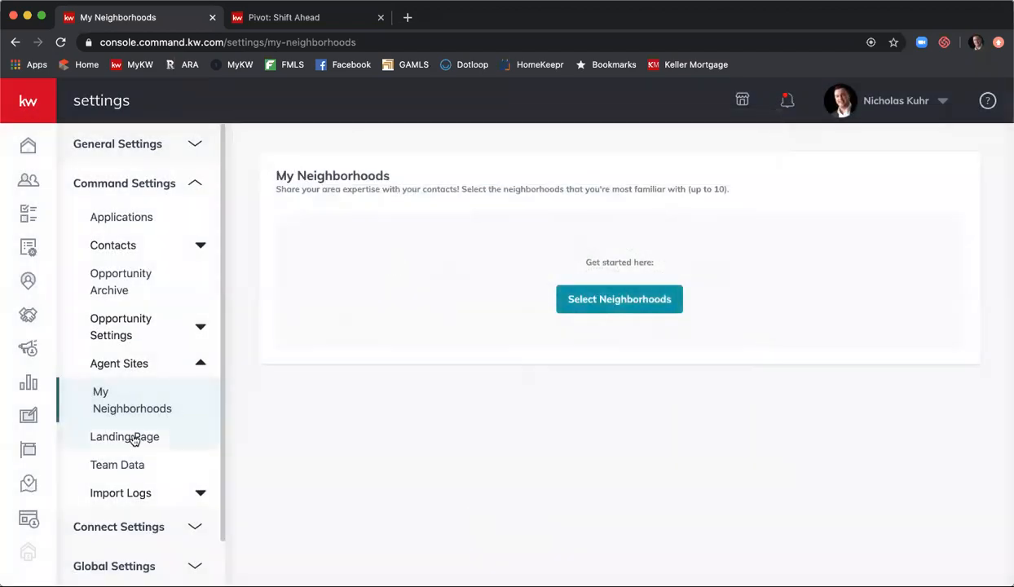
- Open Landing Page and scroll through the dark Barton Hills Neighborhood Snapshot preview
left_click(134, 438)
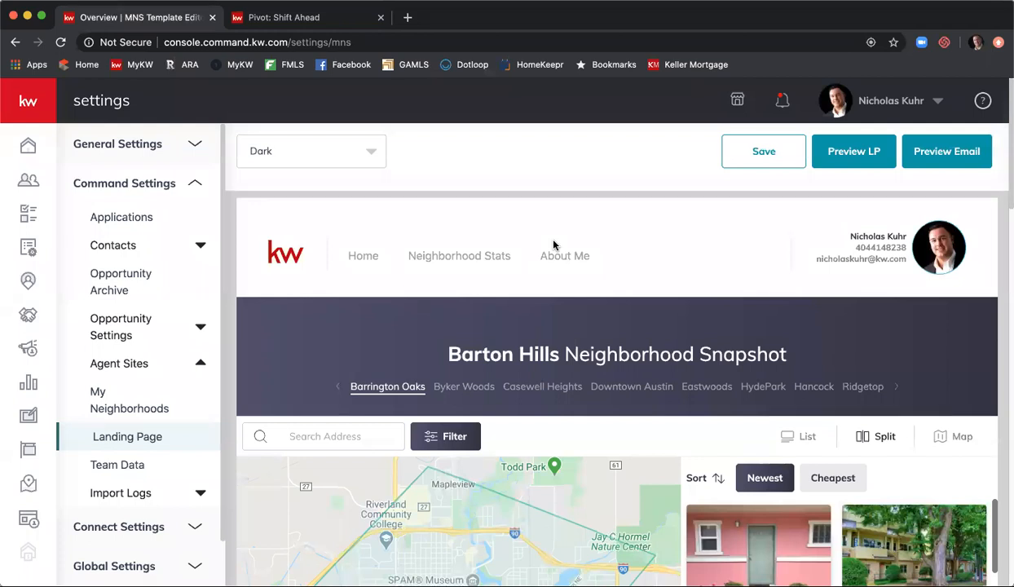
scroll(552, 244, "down", 1)
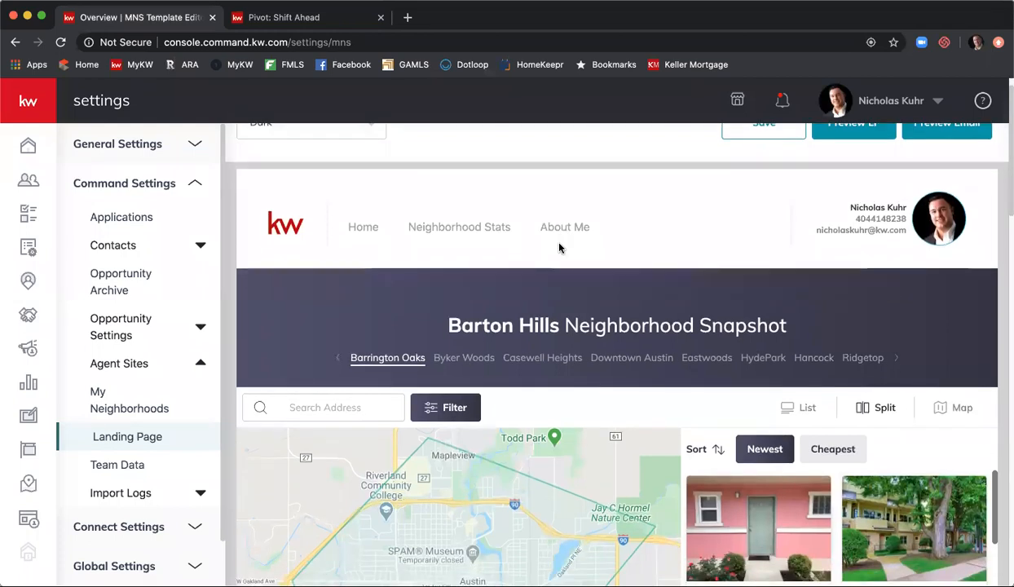
scroll(559, 248, "down", 5)
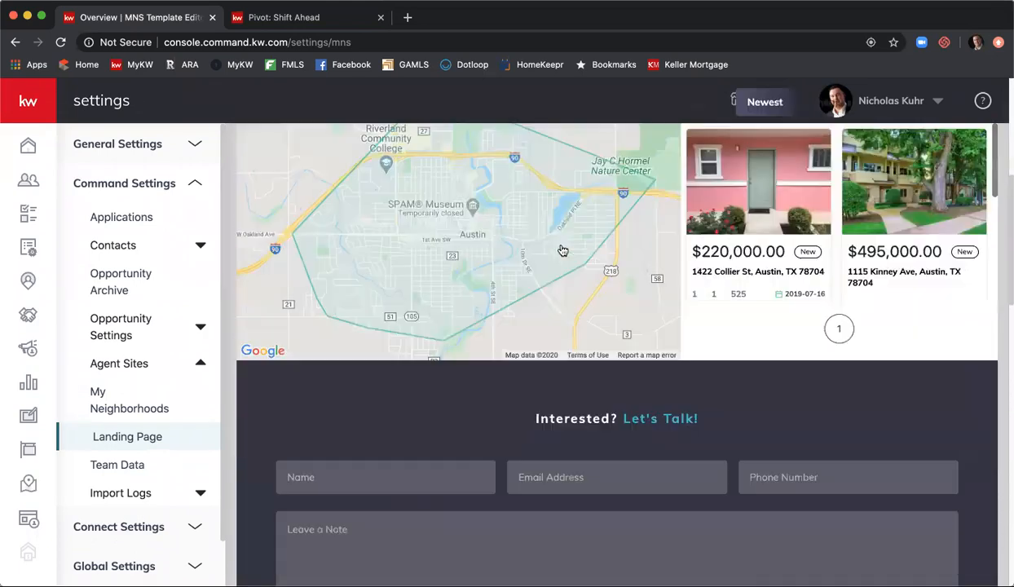
scroll(562, 250, "down", 10)
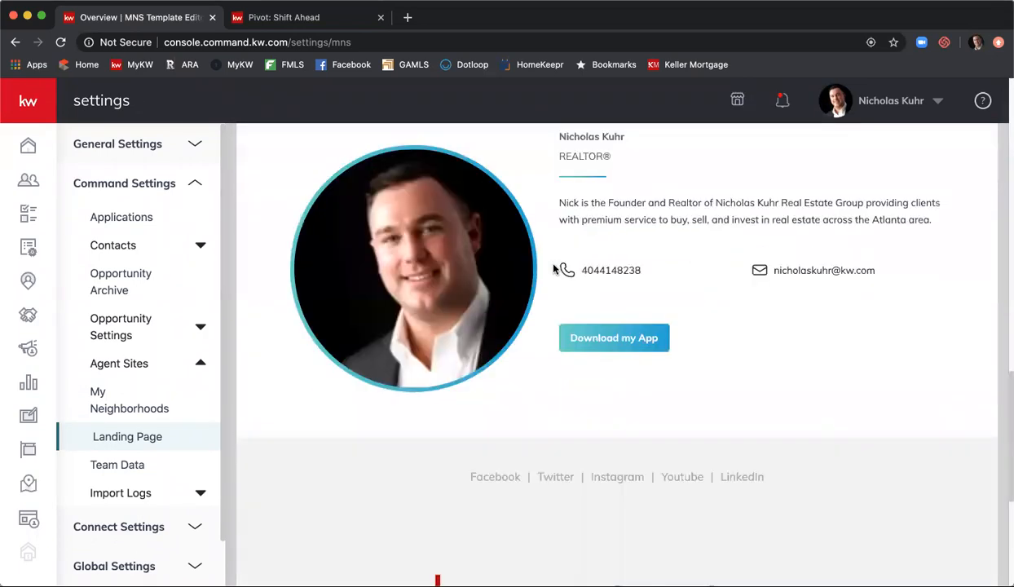
scroll(554, 269, "down", 5)
scroll(554, 265, "up", 15)
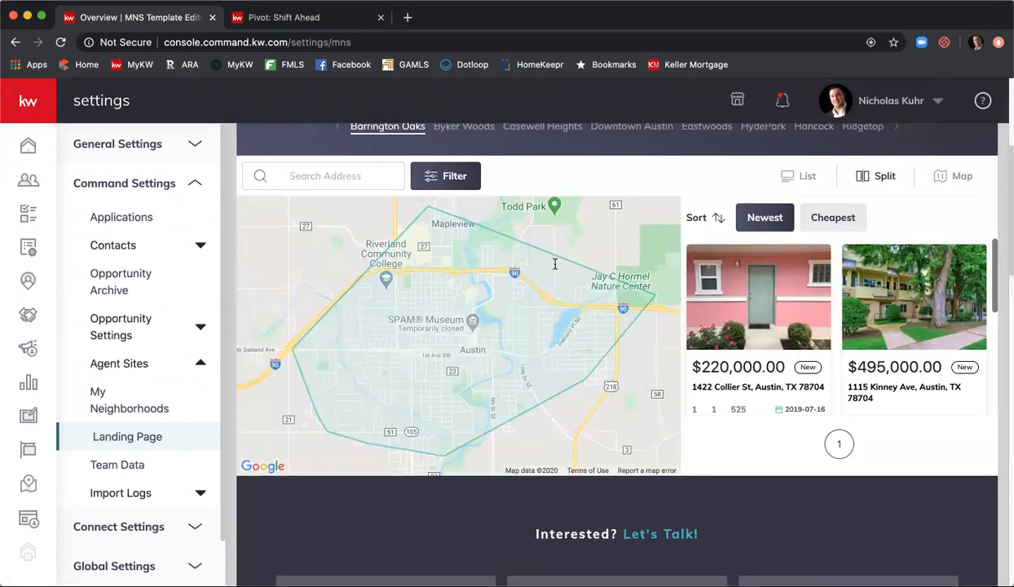
scroll(554, 263, "up", 4)
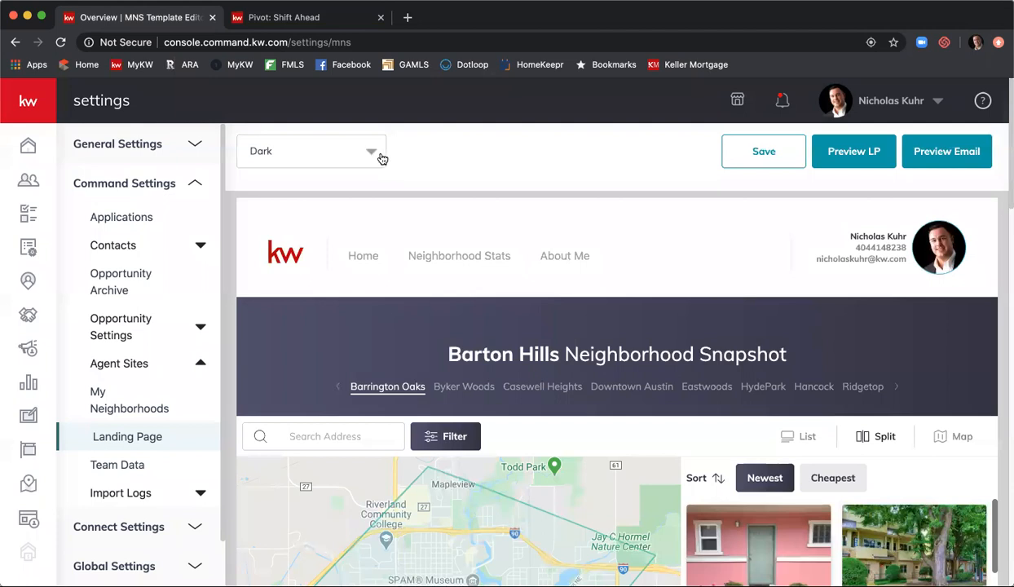
left_click(381, 157)
left_click(352, 186)
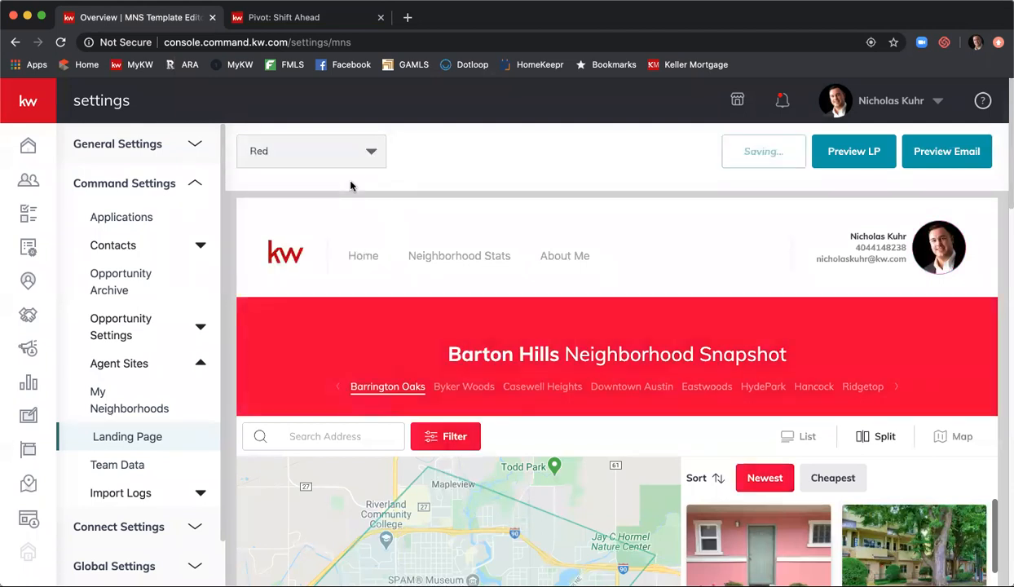
left_click(357, 157)
left_click(343, 214)
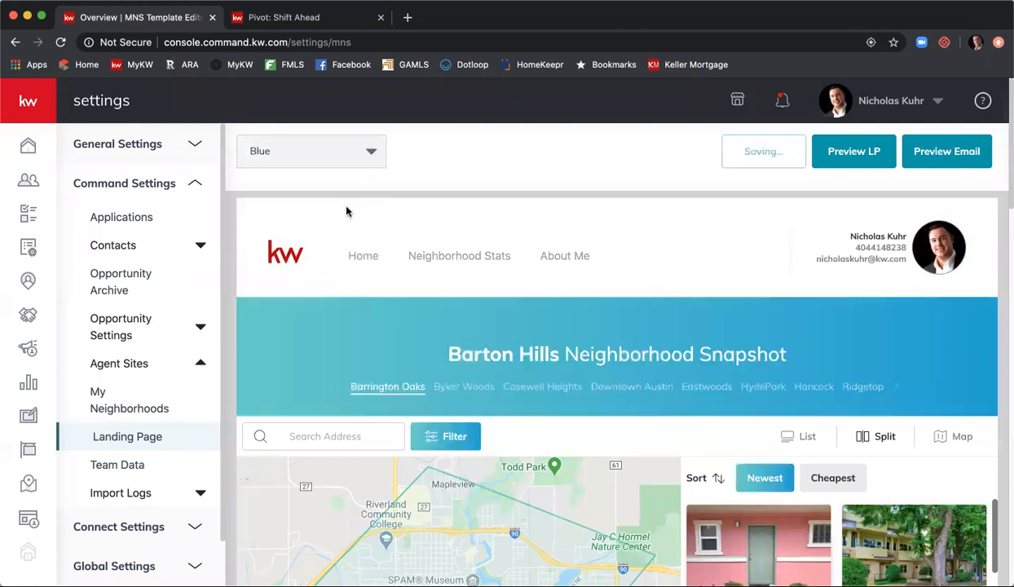
left_click(377, 162)
left_click(335, 252)
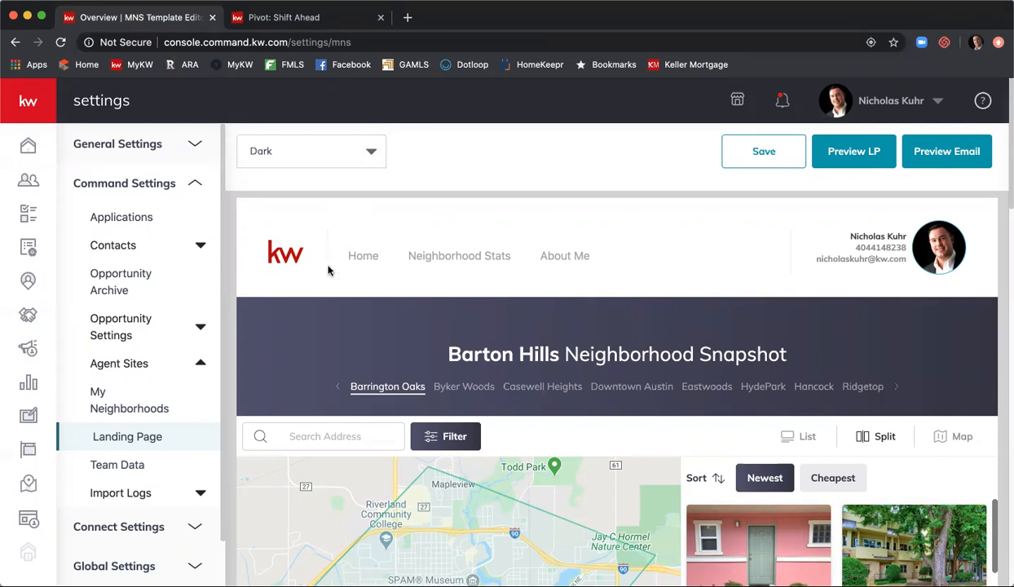
- Open Team Data and scroll through the empty team name, summary and team-member table
left_click(144, 468)
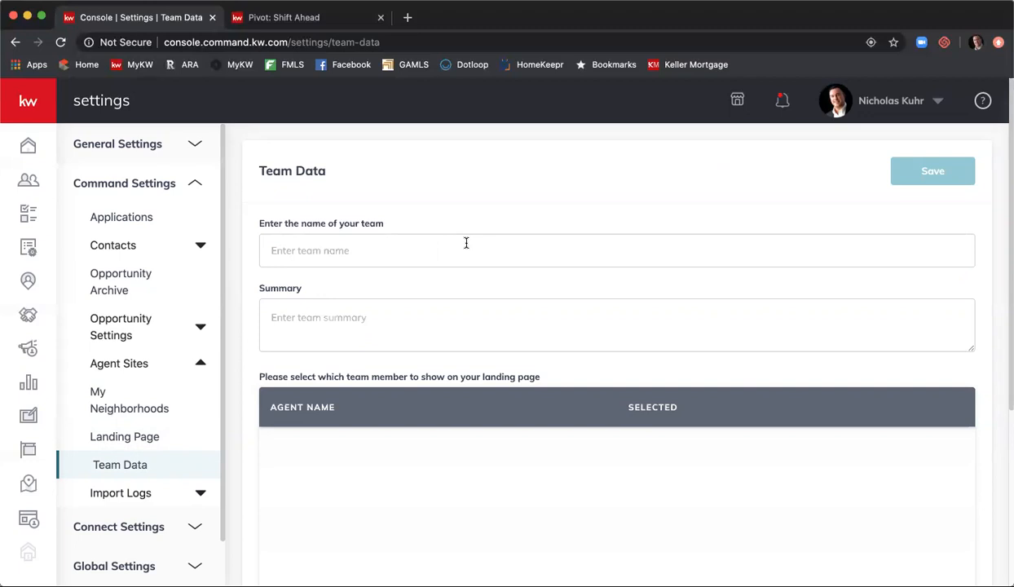
scroll(489, 314, "down", 1)
scroll(494, 324, "down", 4)
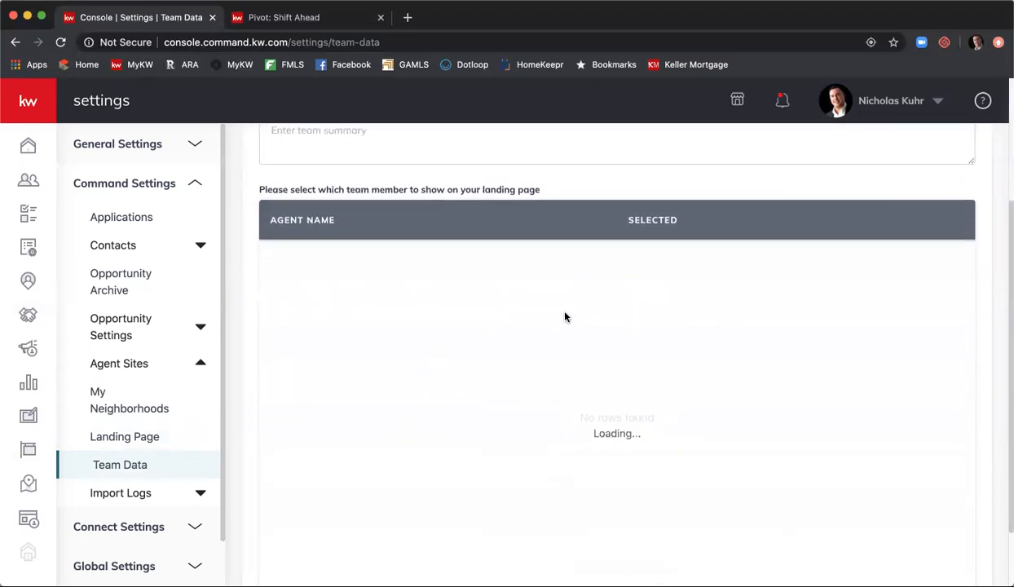
scroll(563, 317, "down", 2)
scroll(566, 309, "up", 3)
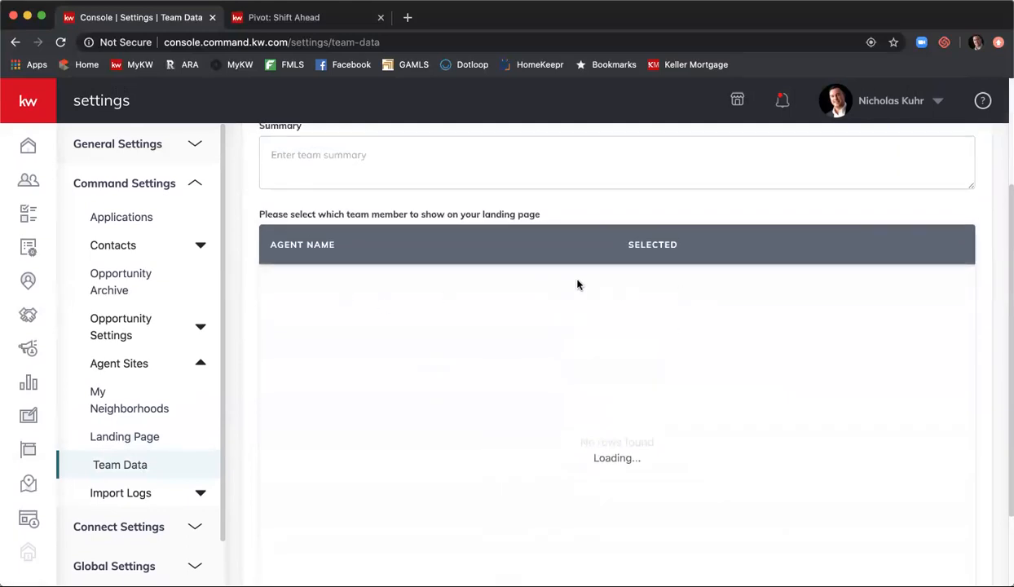
scroll(539, 333, "up", 4)
scroll(536, 341, "up", 1)
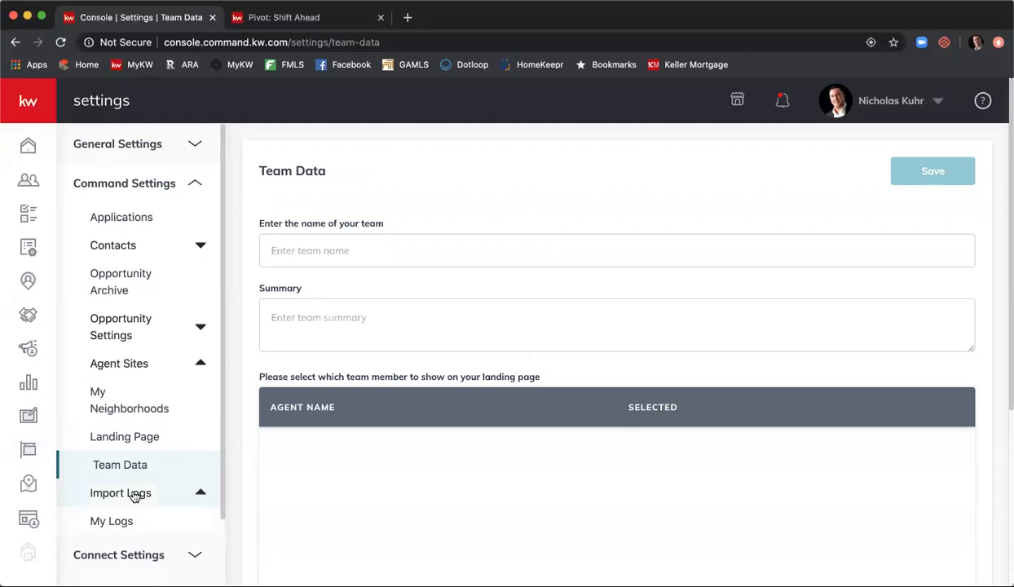
- Open My Logs to view the four past contact imports with their contact counts
left_click(114, 522)
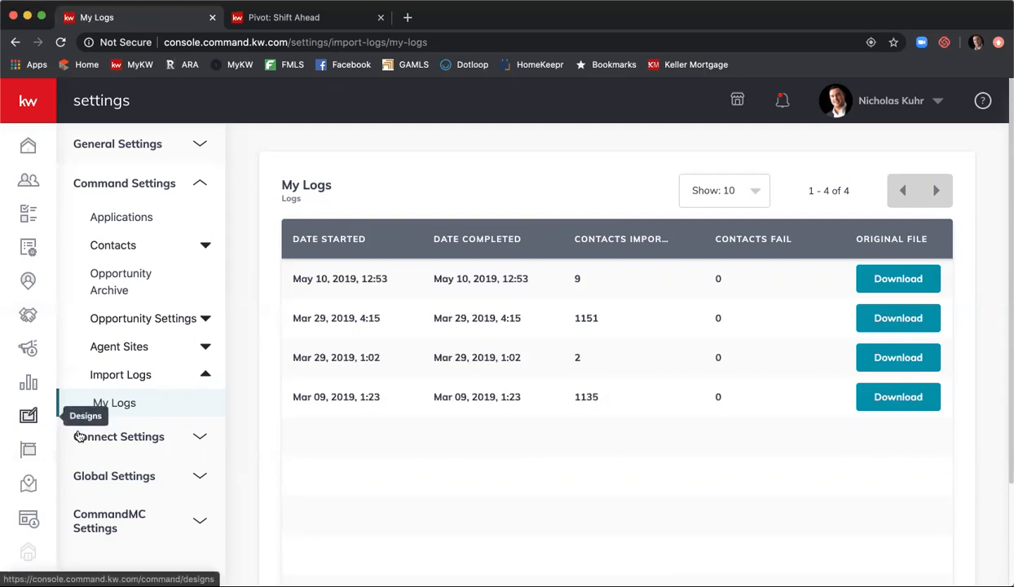
left_click(123, 444)
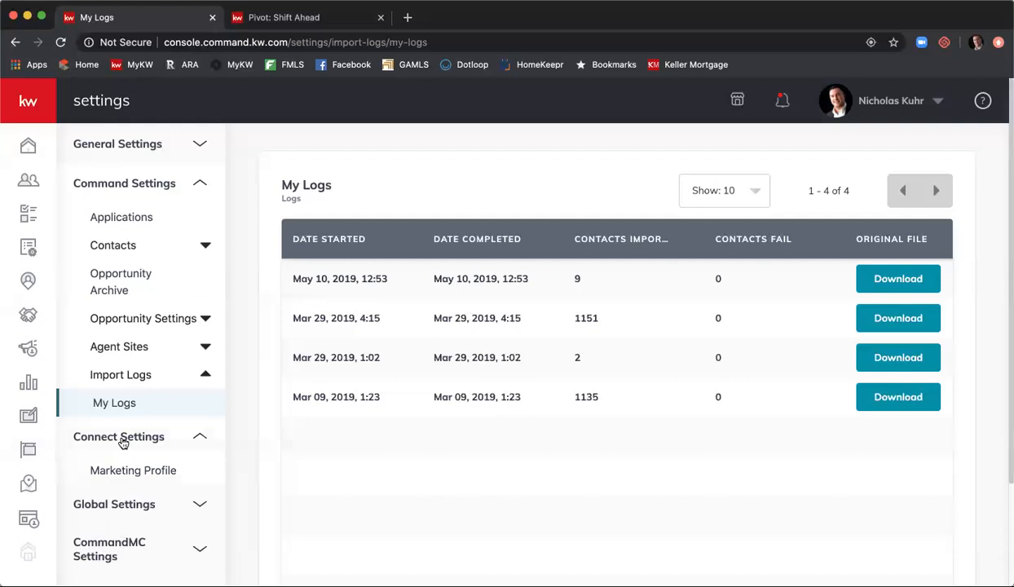
- Open Marketing Profile under Connect Settings and review the profile photo, Team Logo and My Details
left_click(162, 471)
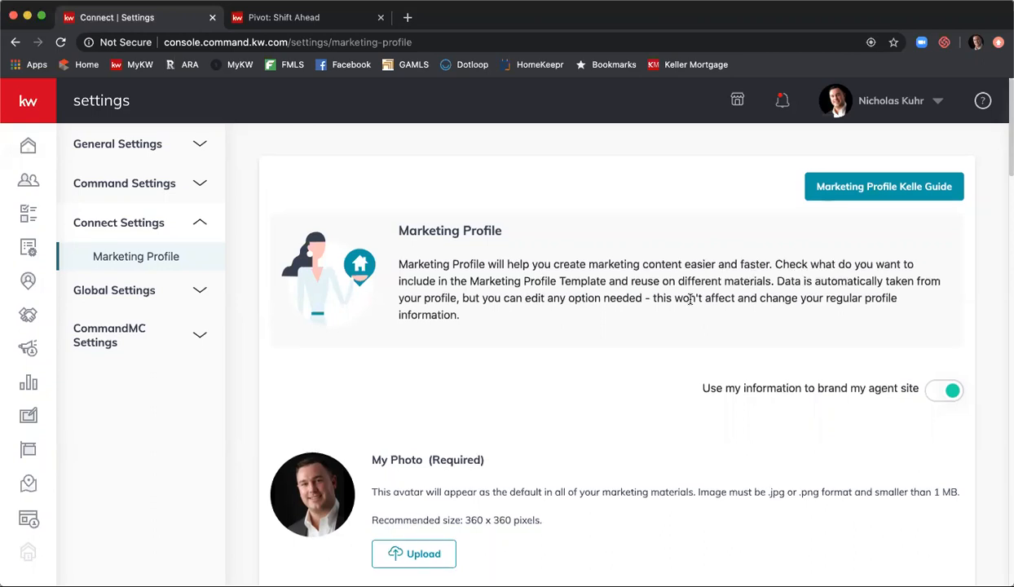
scroll(690, 310, "down", 3)
scroll(691, 306, "down", 2)
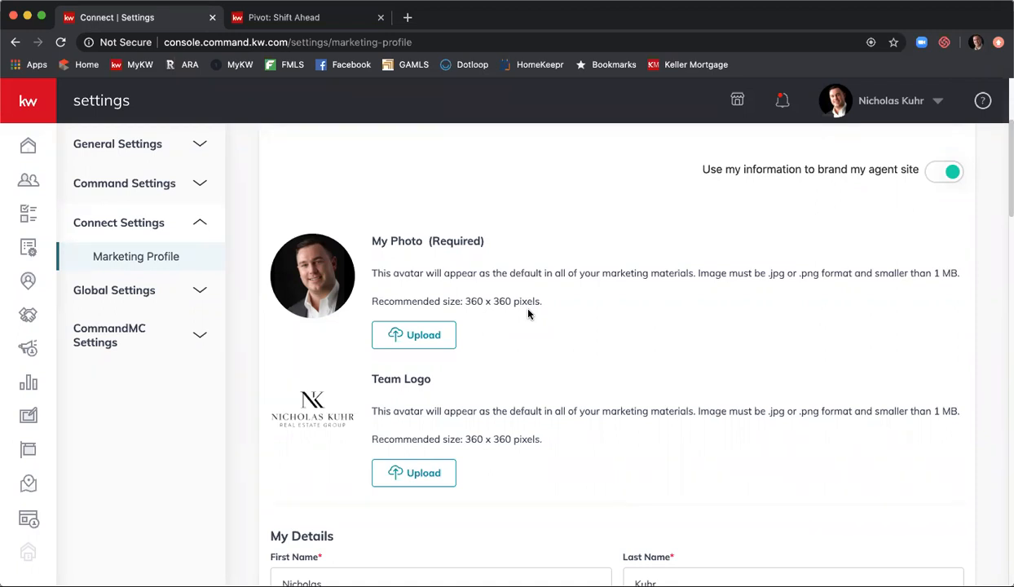
- Scroll through the Marketing Profile settings page to review its sections
scroll(530, 316, "down", 2)
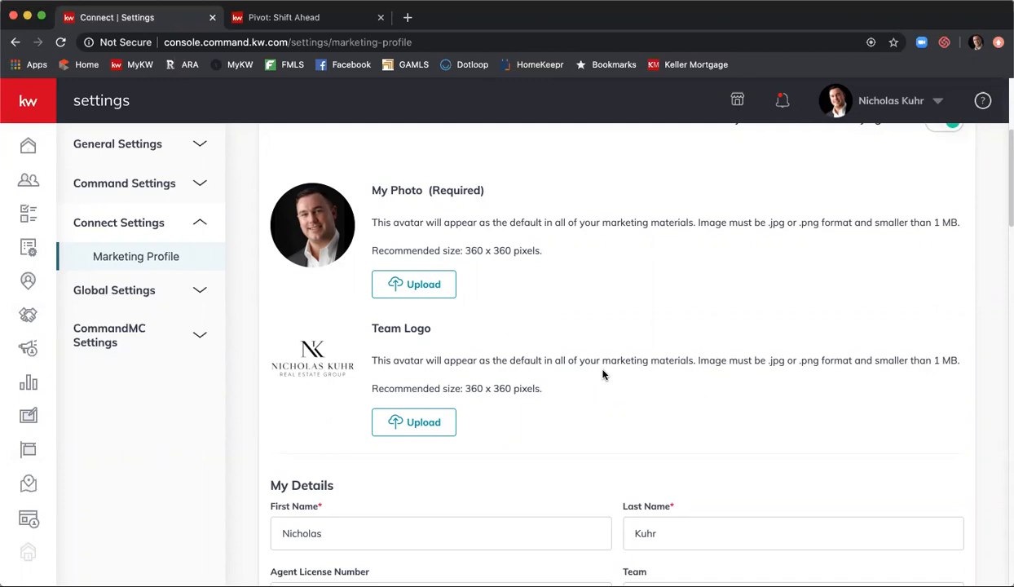
scroll(603, 374, "down", 3)
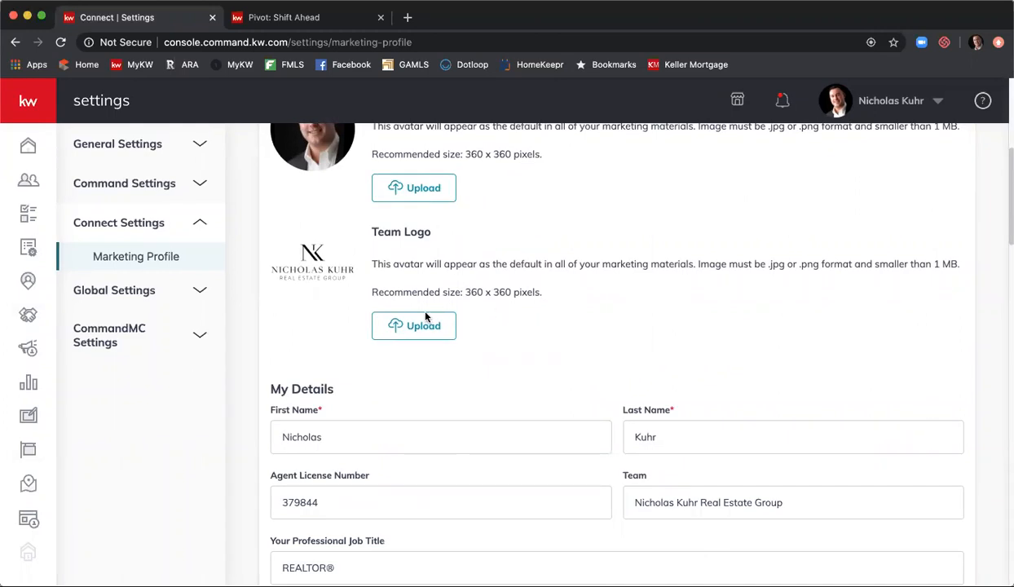
scroll(647, 270, "down", 3)
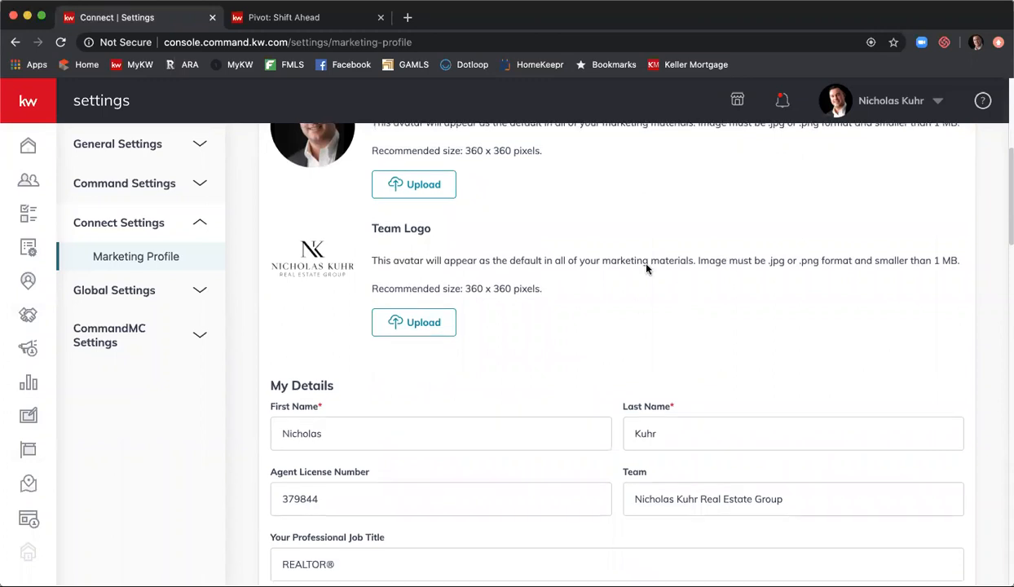
scroll(644, 267, "down", 2)
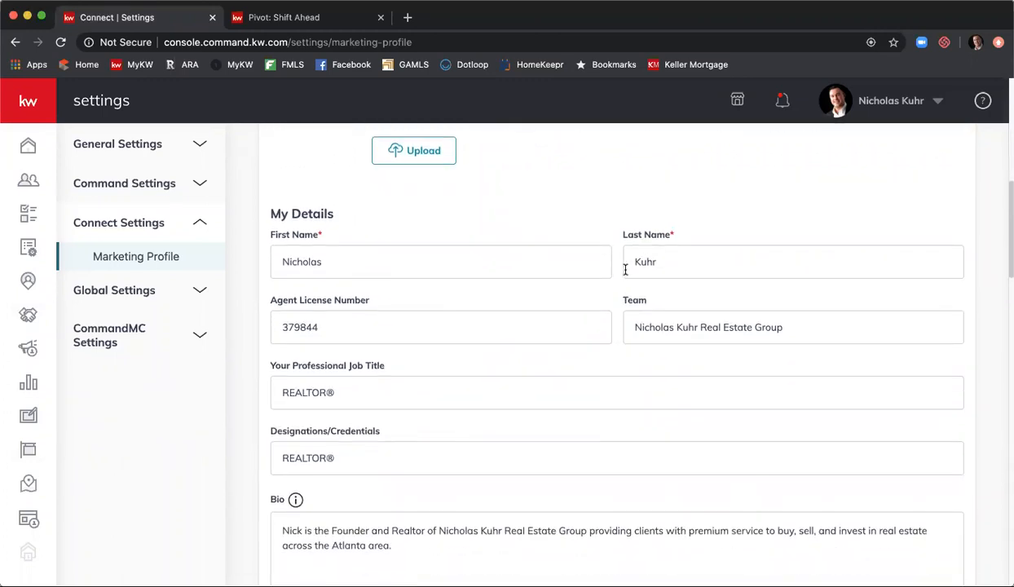
scroll(619, 277, "down", 1)
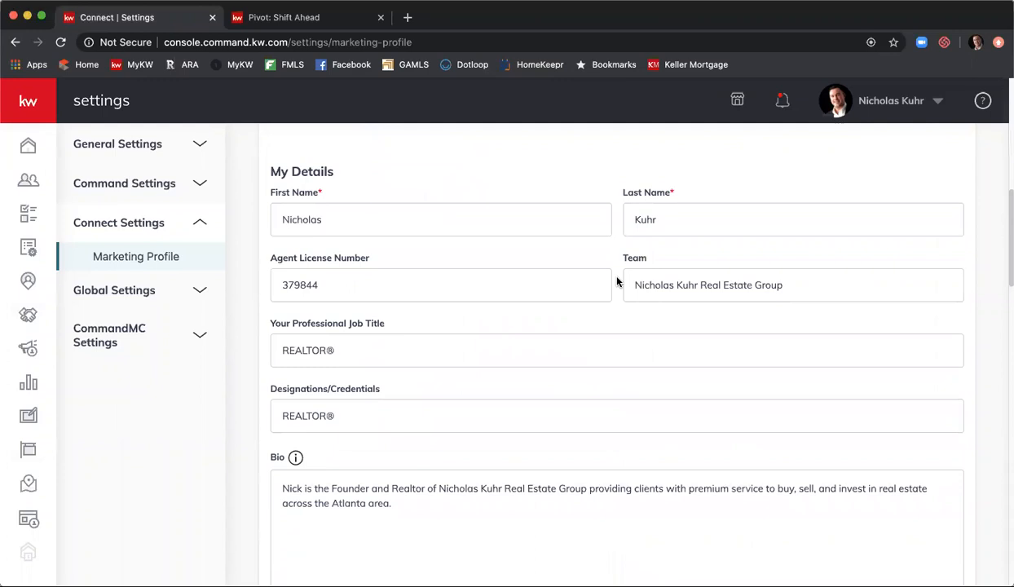
scroll(447, 238, "up", 1)
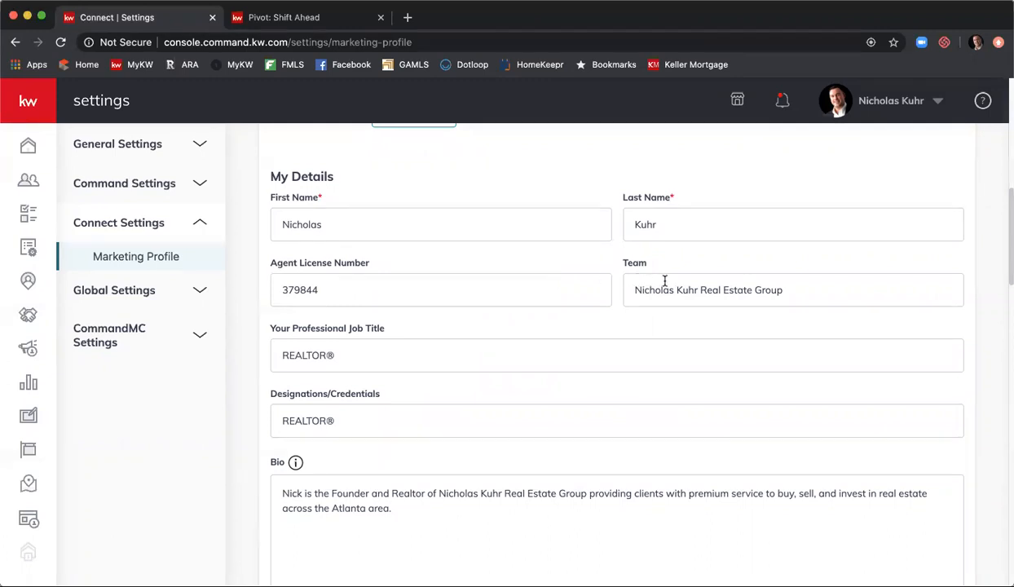
scroll(536, 349, "down", 2)
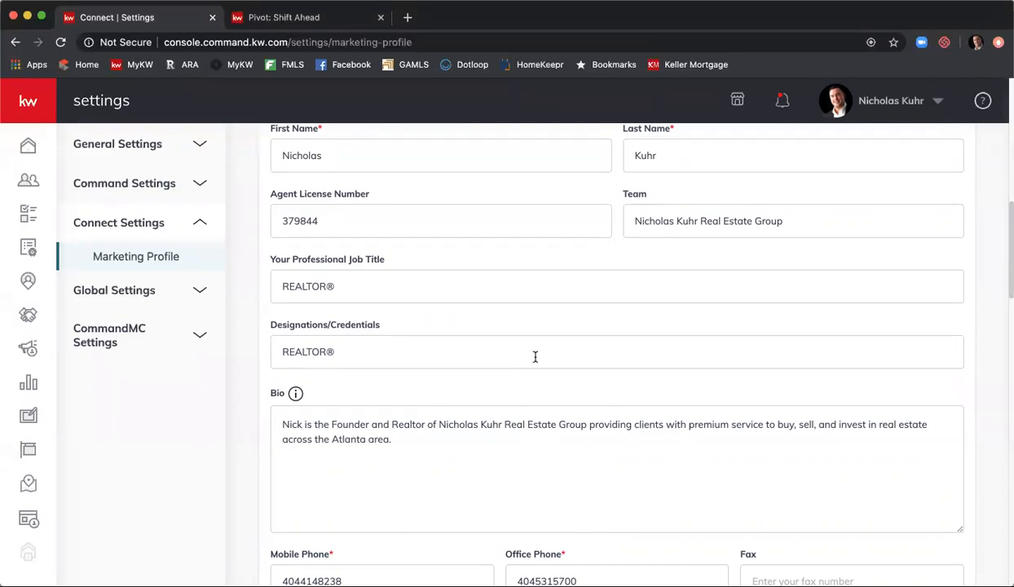
scroll(356, 434, "down", 1)
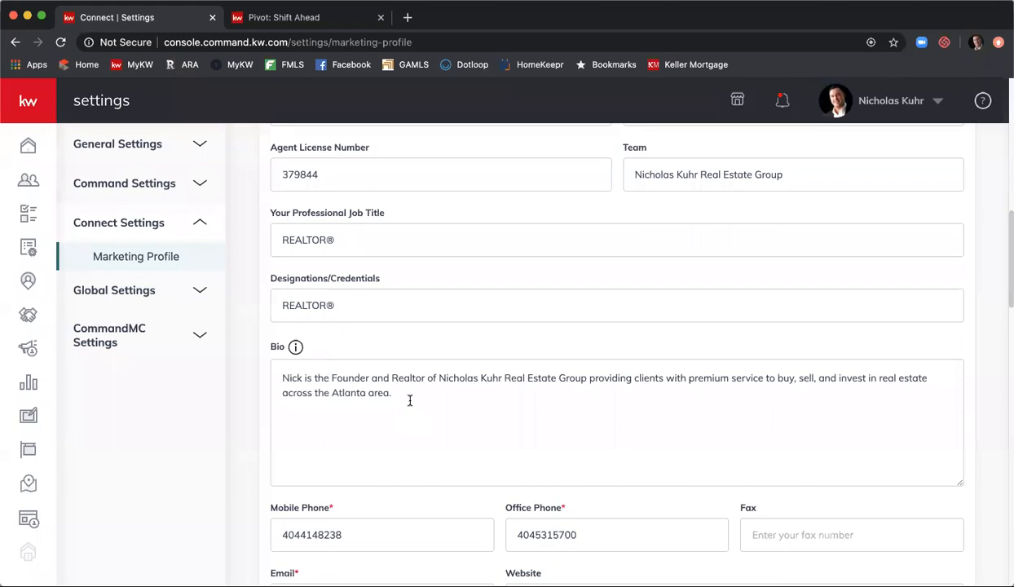
scroll(415, 388, "down", 3)
scroll(418, 390, "down", 3)
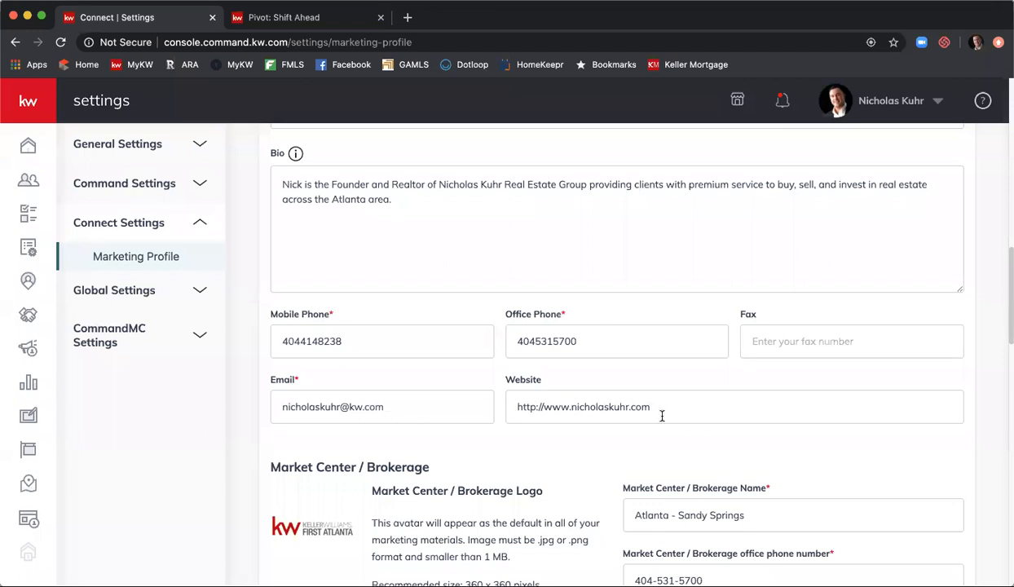
scroll(643, 408, "down", 2)
scroll(644, 419, "up", 1)
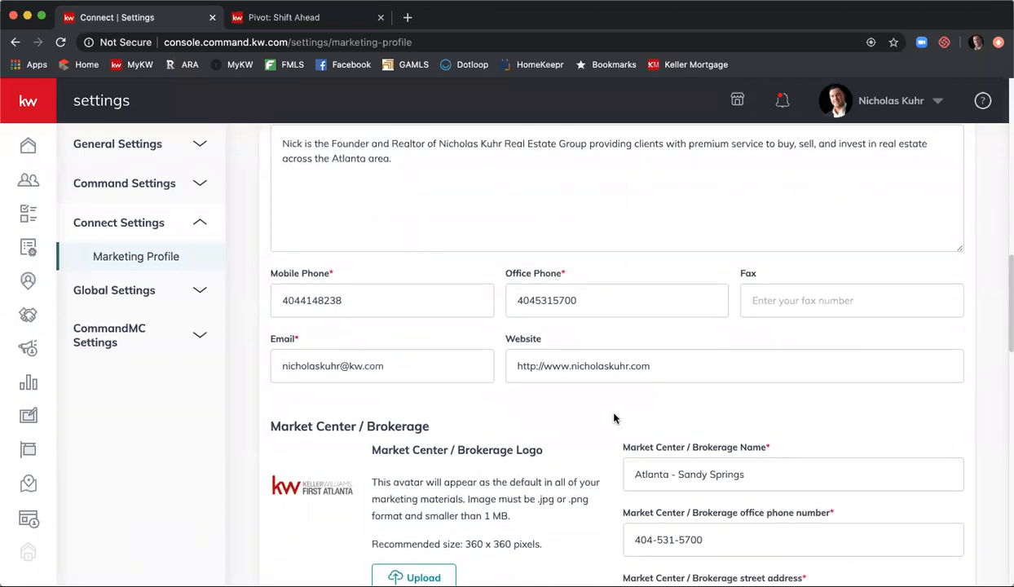
scroll(582, 413, "down", 8)
scroll(581, 413, "up", 6)
scroll(582, 413, "down", 1)
scroll(581, 413, "down", 4)
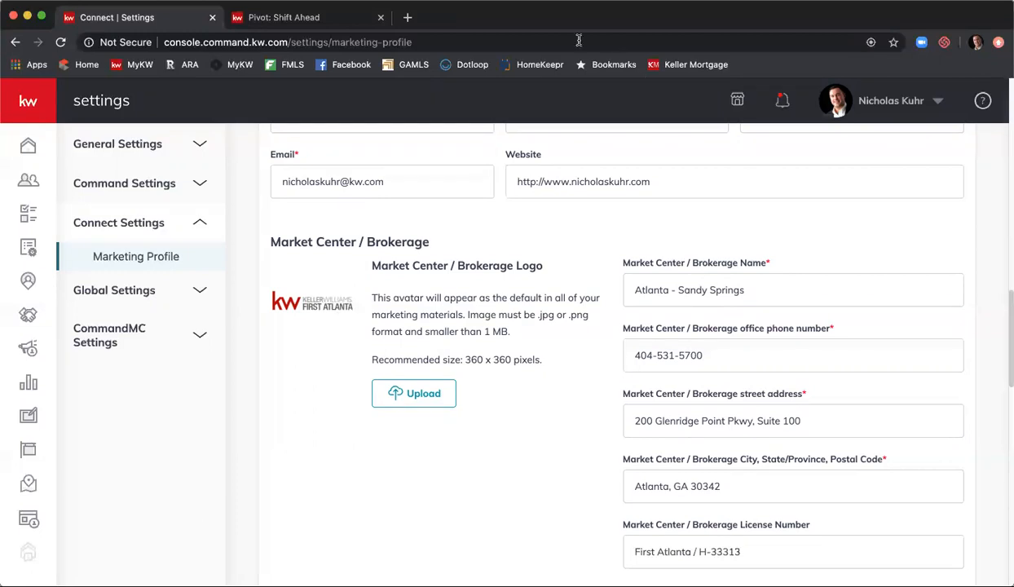
- Load rawlsgrouphelpdesk.com in a new Chrome tab
left_click(409, 18)
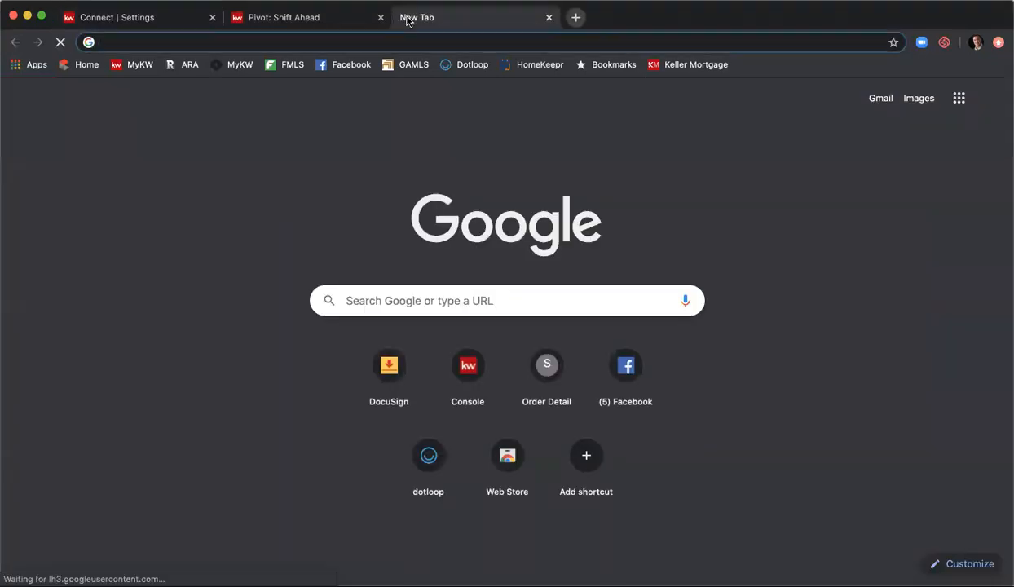
type("rawlsgroup")
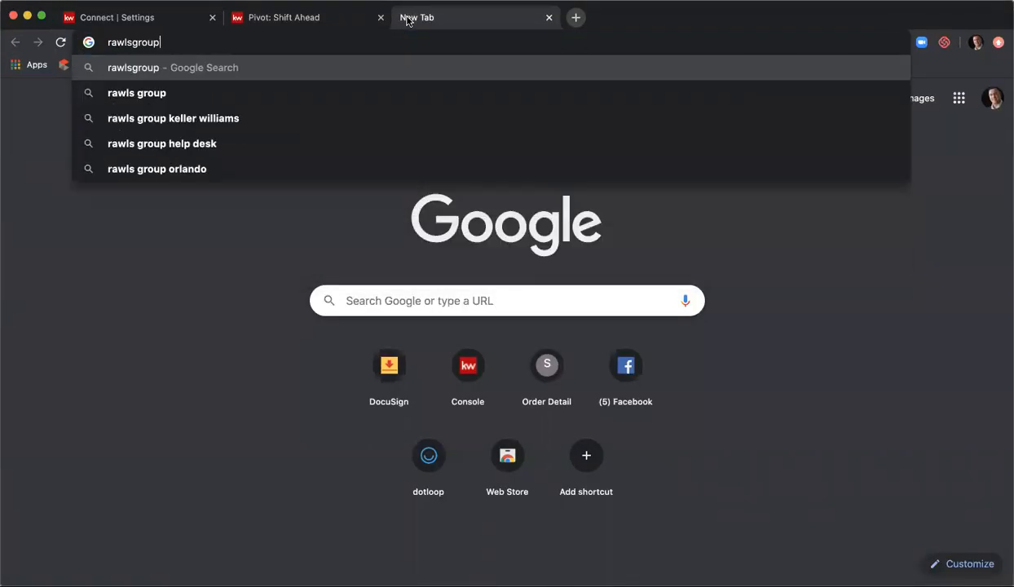
type("helpdesk.c")
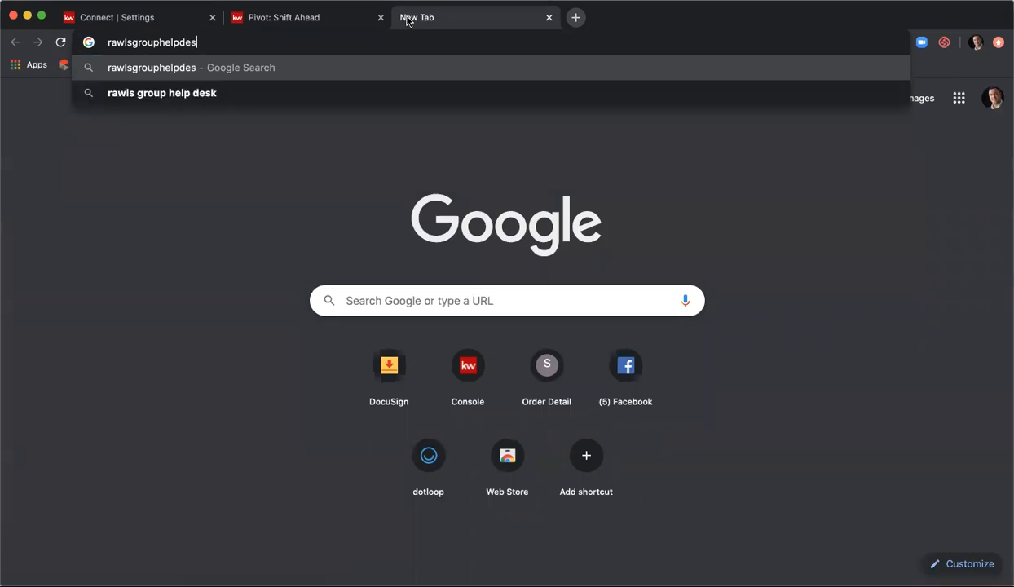
type("om")
key("Return")
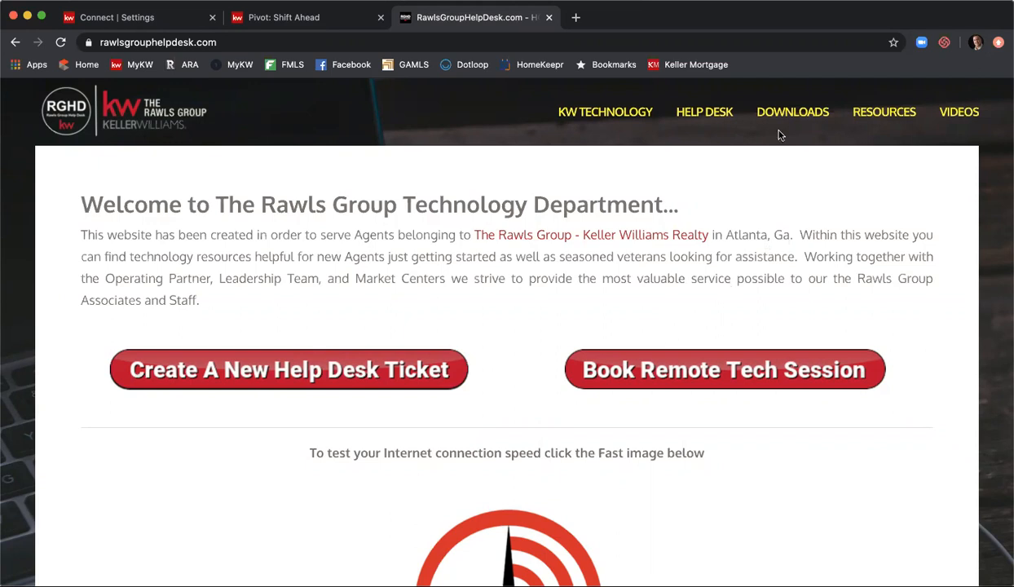
- View the Market Center Logos downloads page, then return to the KW Marketing Profile tab
mouse_move(781, 116)
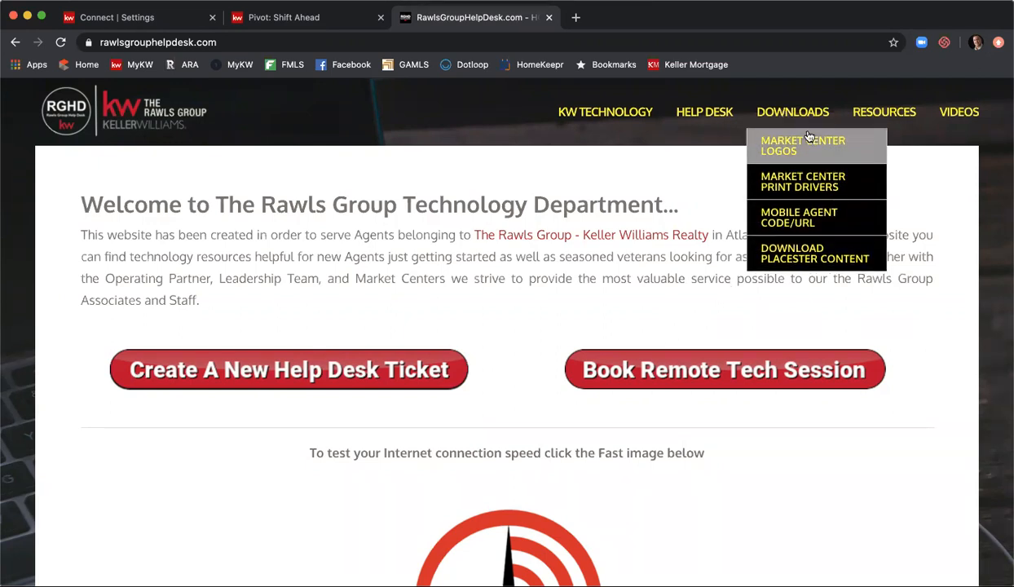
left_click(811, 145)
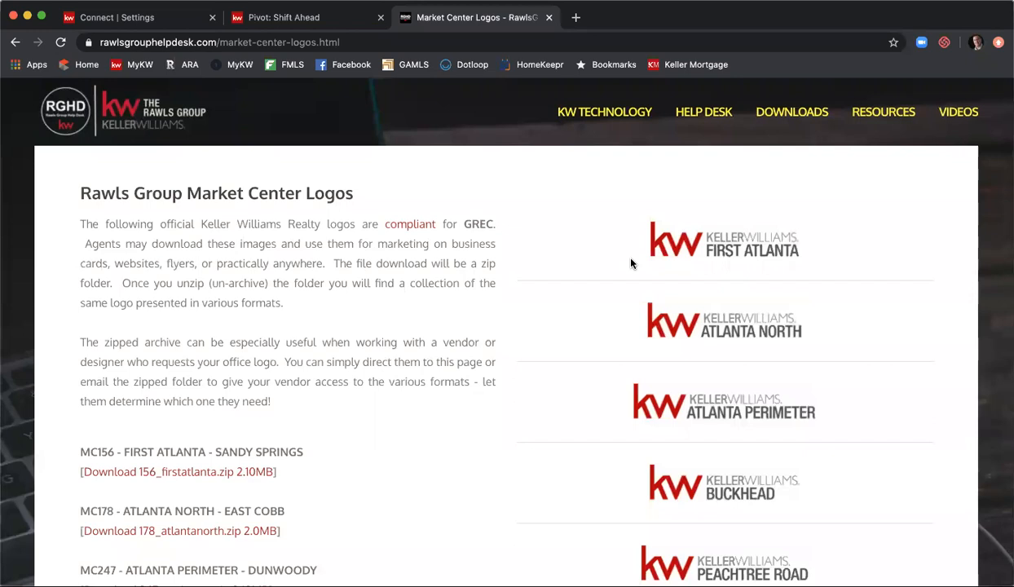
left_click(114, 23)
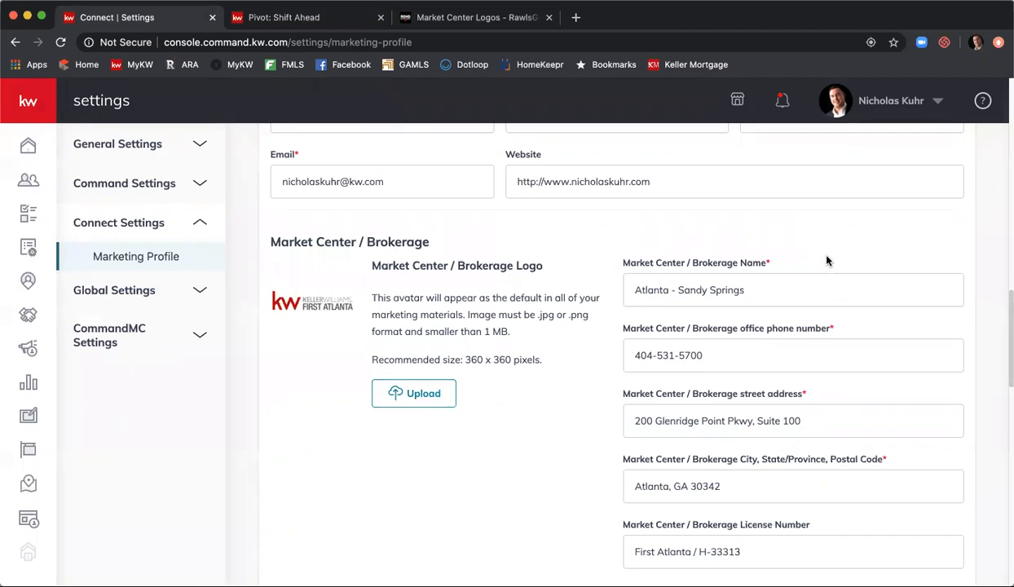
scroll(826, 259, "down", 1)
scroll(828, 257, "down", 1)
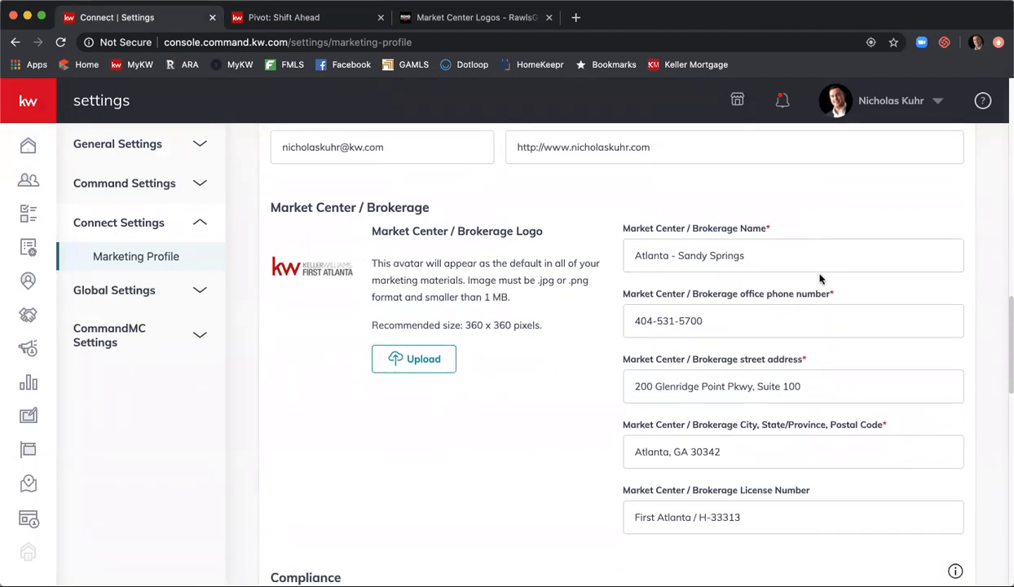
scroll(819, 276, "down", 1)
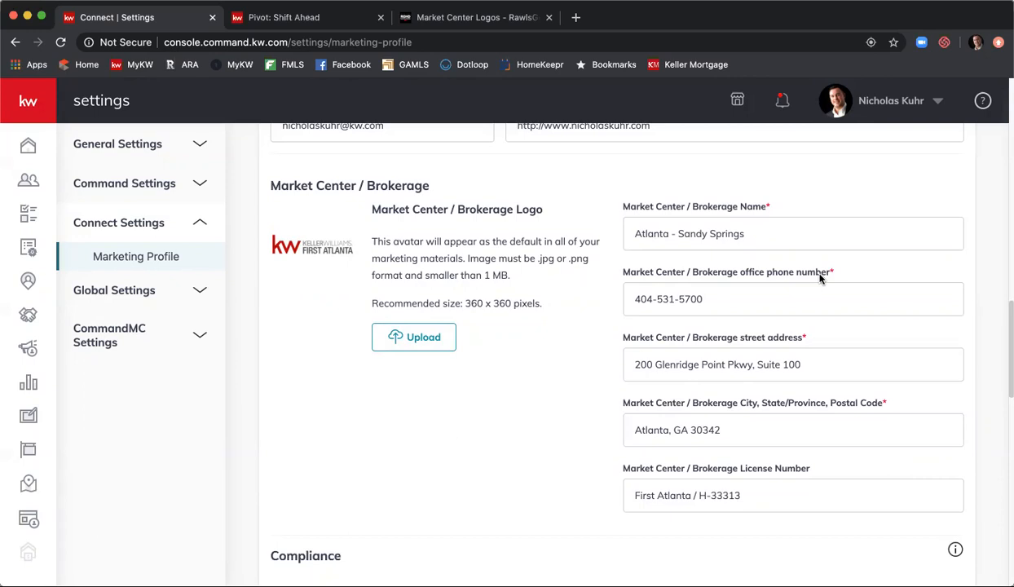
scroll(819, 278, "down", 2)
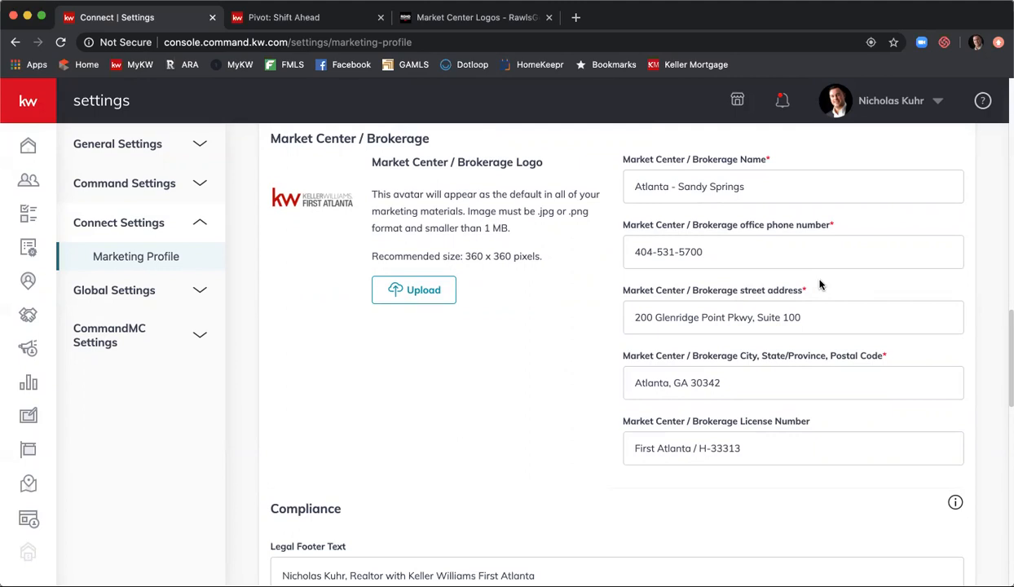
scroll(842, 311, "down", 2)
scroll(744, 308, "up", 3)
scroll(595, 283, "down", 5)
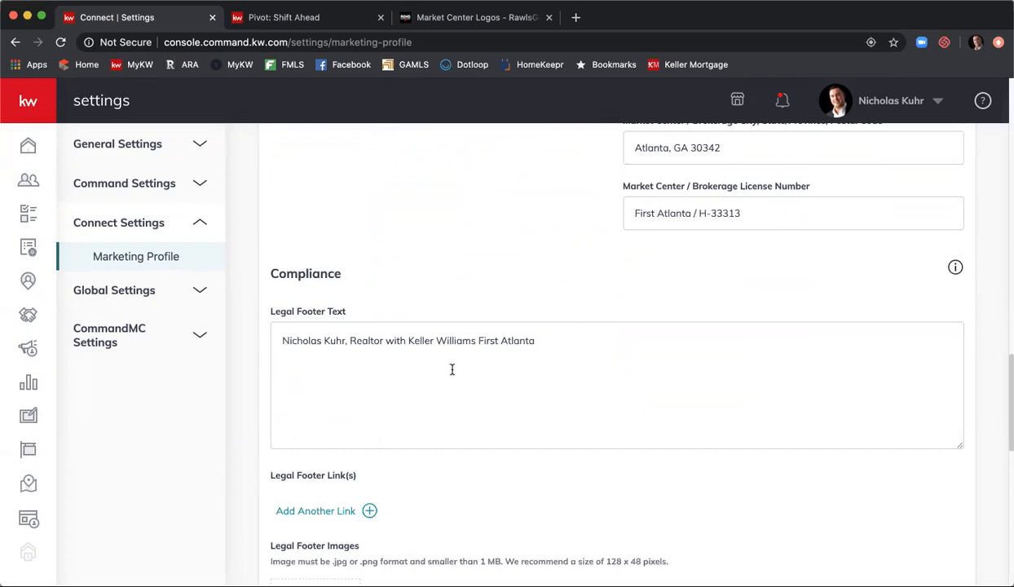
scroll(424, 363, "down", 1)
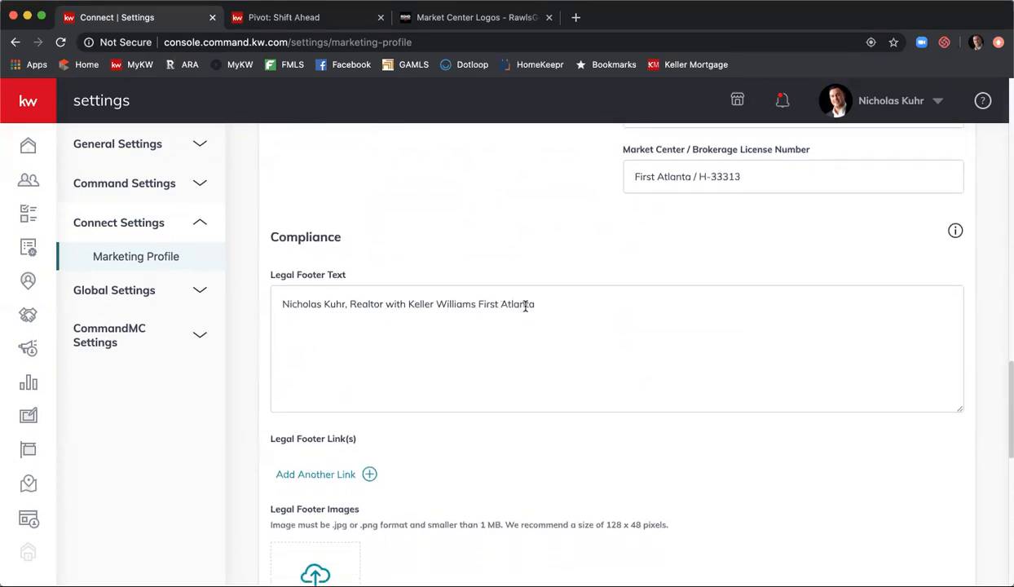
scroll(517, 370, "up", 1)
scroll(517, 369, "up", 1)
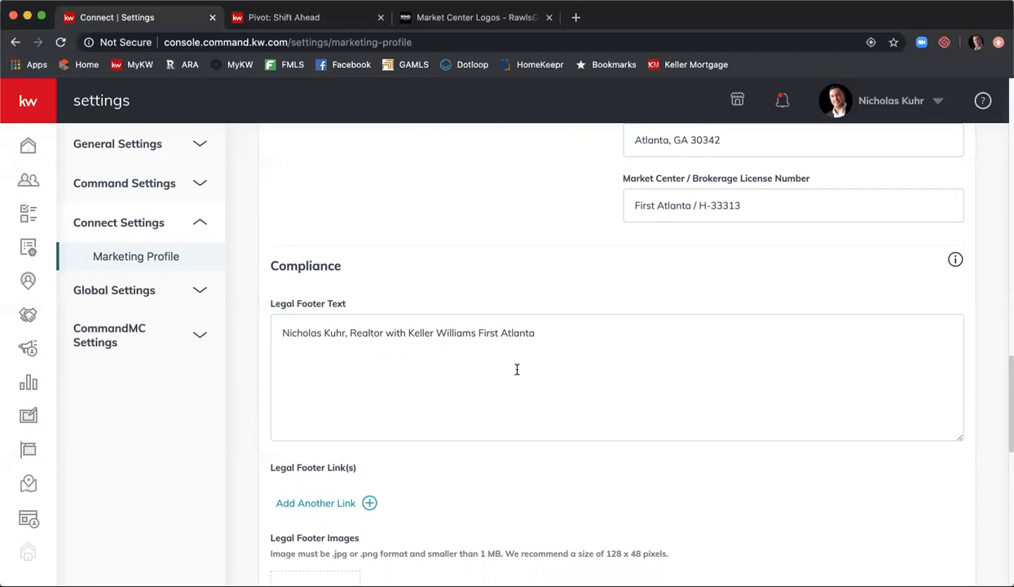
scroll(517, 369, "down", 2)
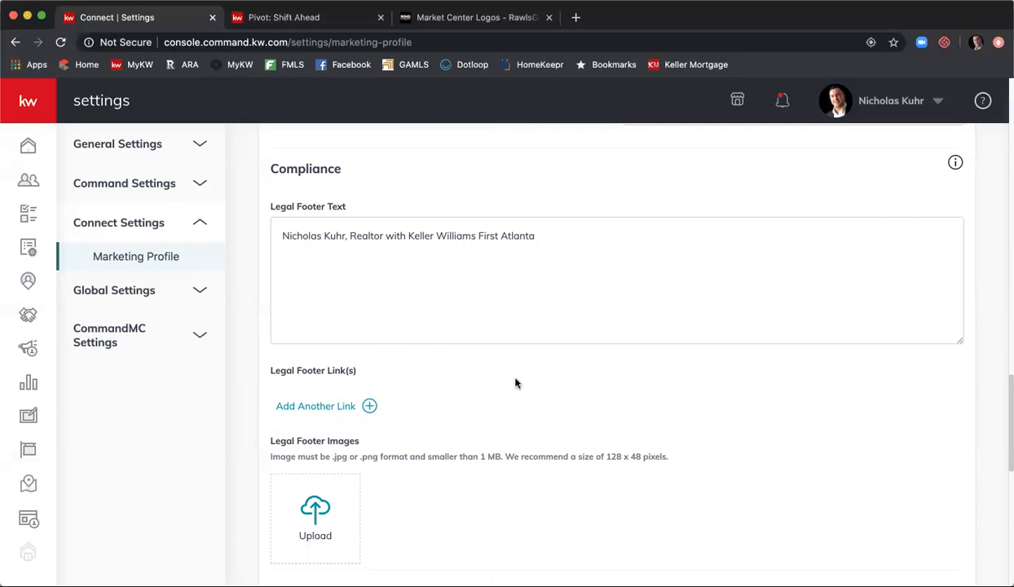
scroll(515, 383, "down", 2)
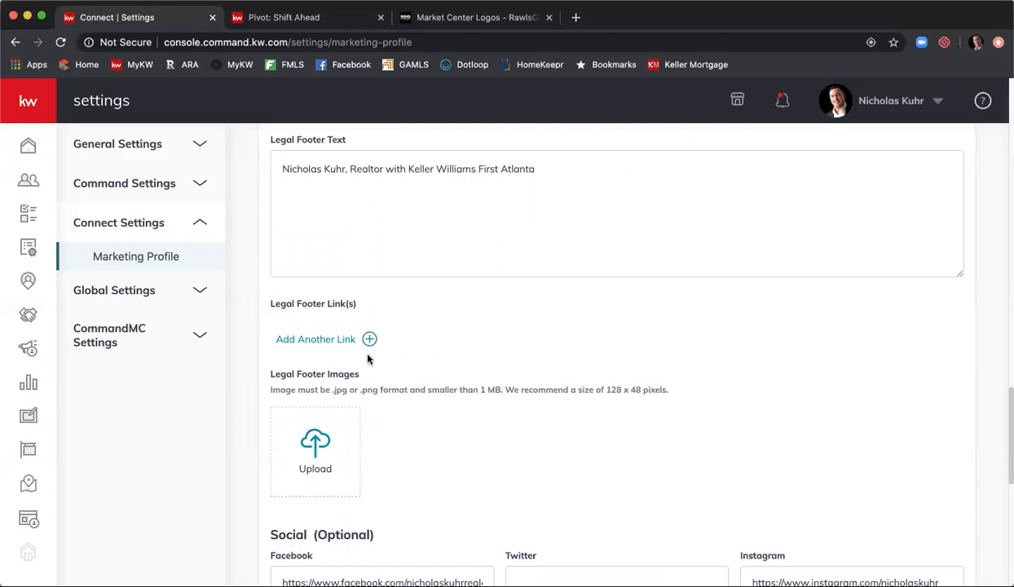
scroll(440, 348, "down", 1)
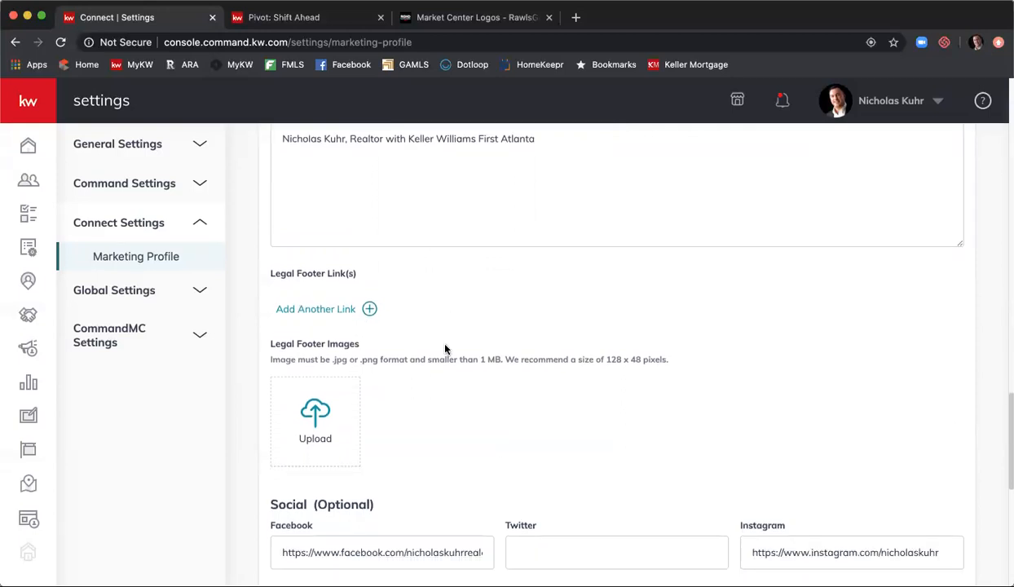
scroll(432, 354, "down", 1)
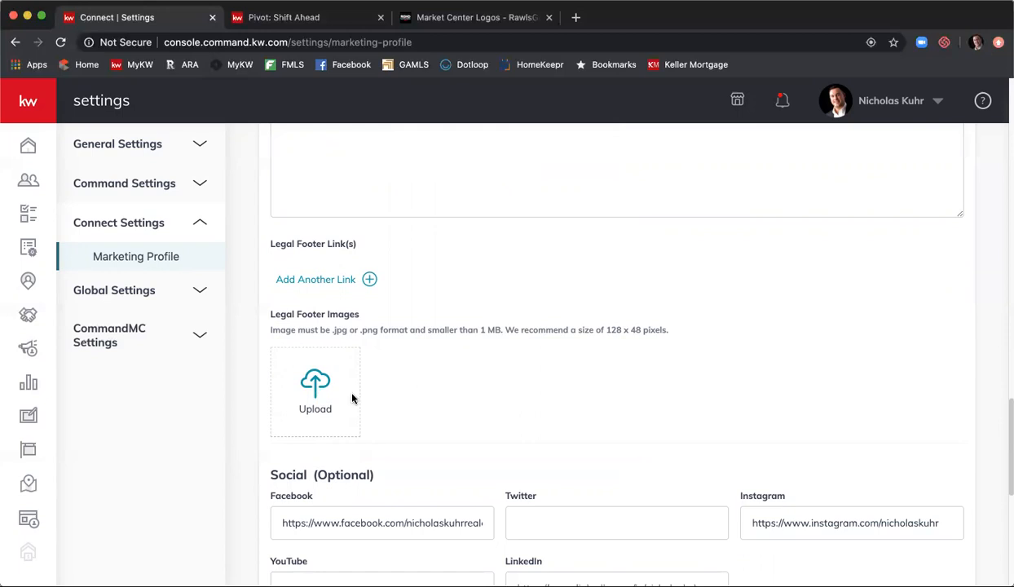
scroll(621, 290, "down", 5)
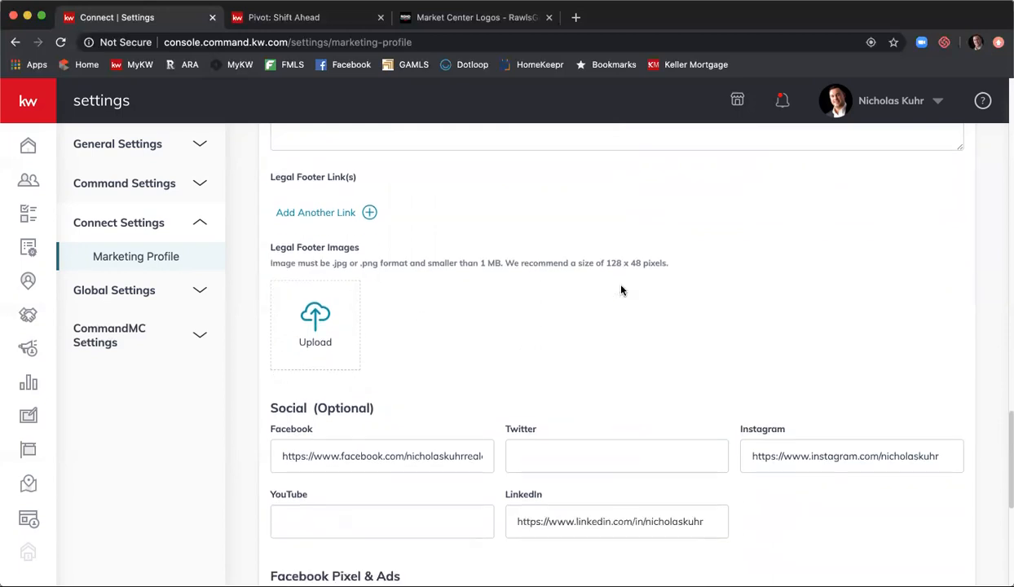
scroll(620, 292, "down", 2)
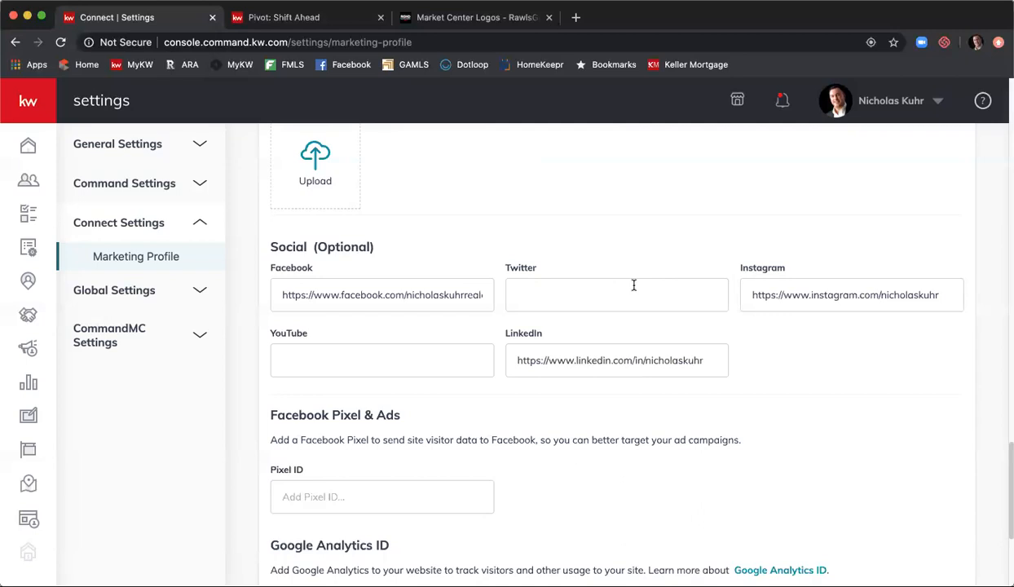
scroll(634, 285, "down", 5)
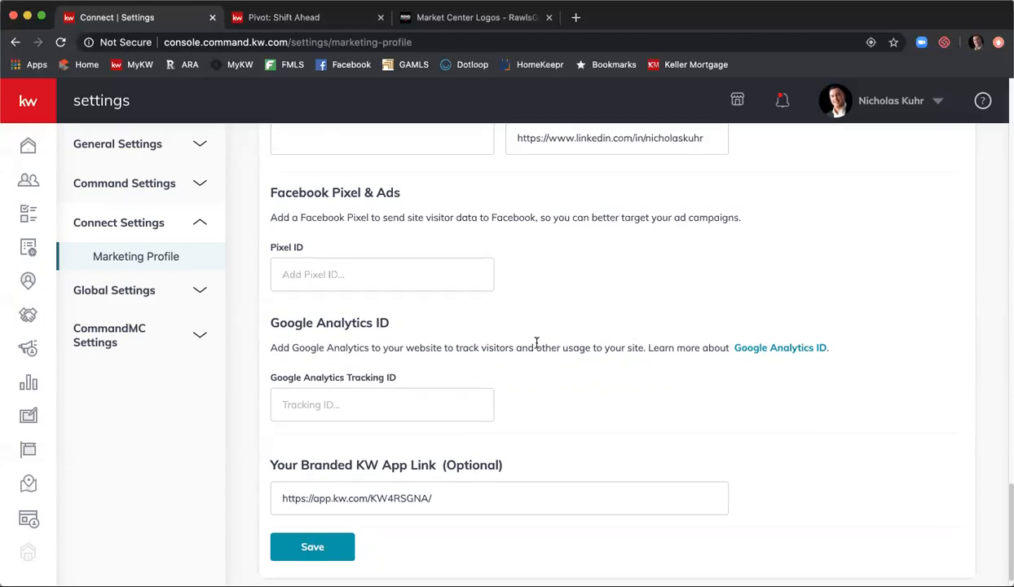
scroll(536, 344, "down", 2)
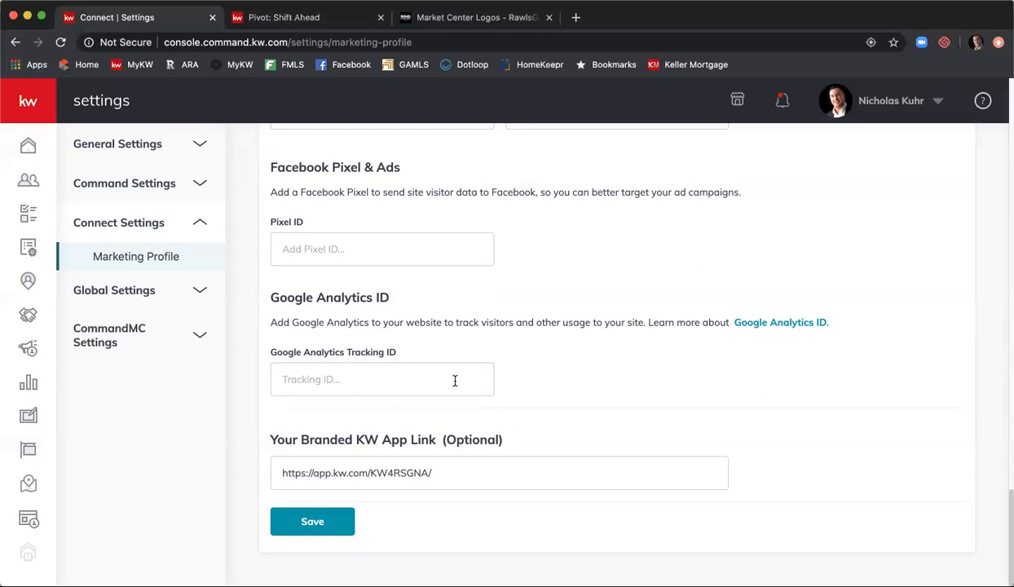
- Go back to the KW Command home dashboard showing no tasks or recent leads
scroll(454, 380, "up", 10)
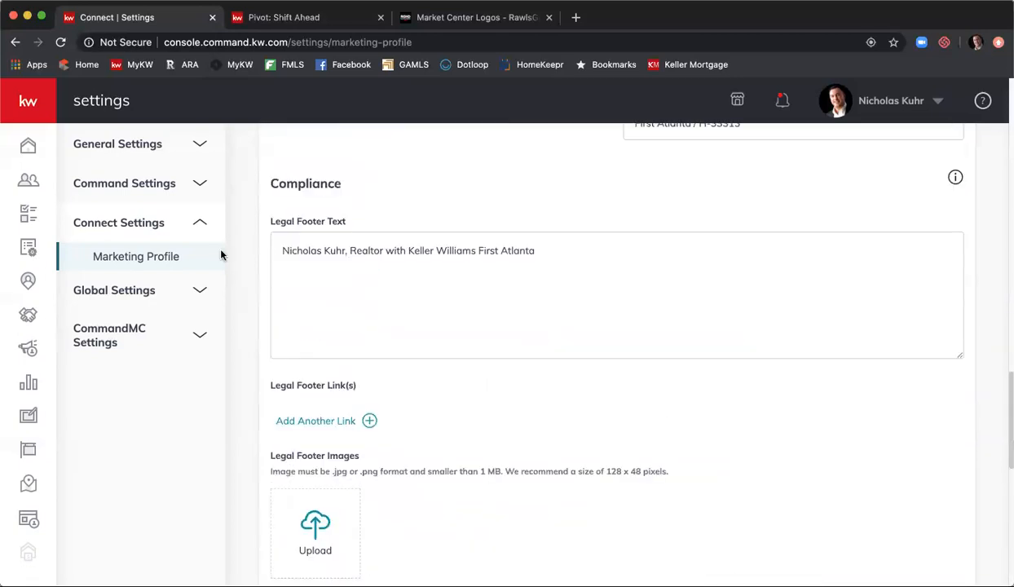
left_click(31, 143)
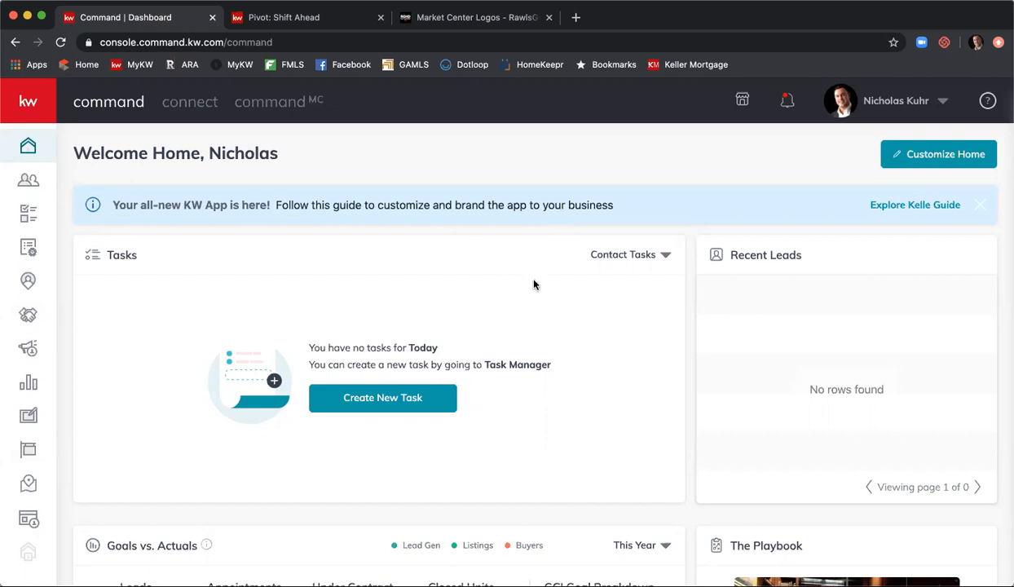
- Open Contacts to list all 1386 contacts with their tags
left_click(28, 182)
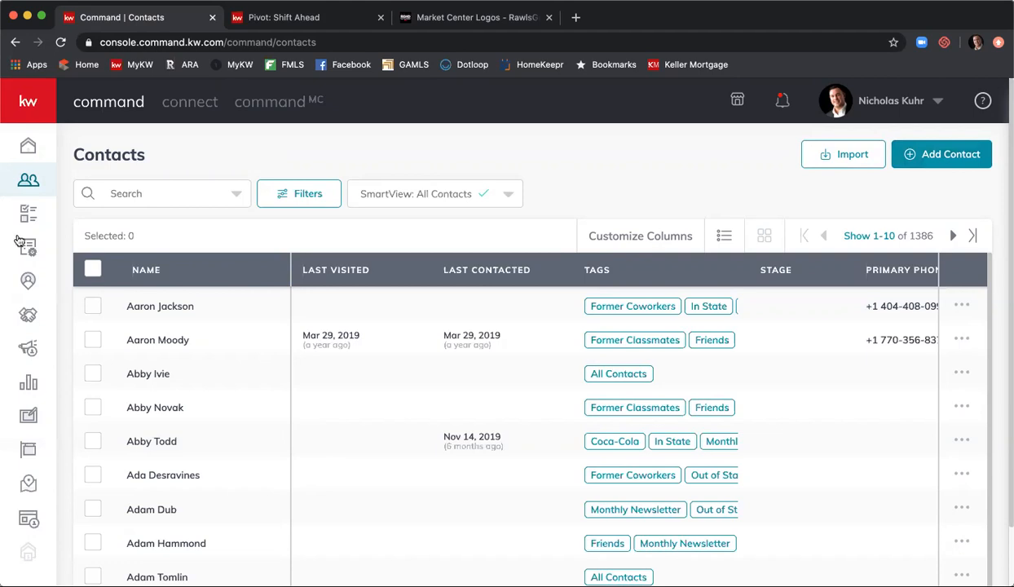
- Search contacts for a first name, clear it, then show which fields the search covers
left_click(157, 192)
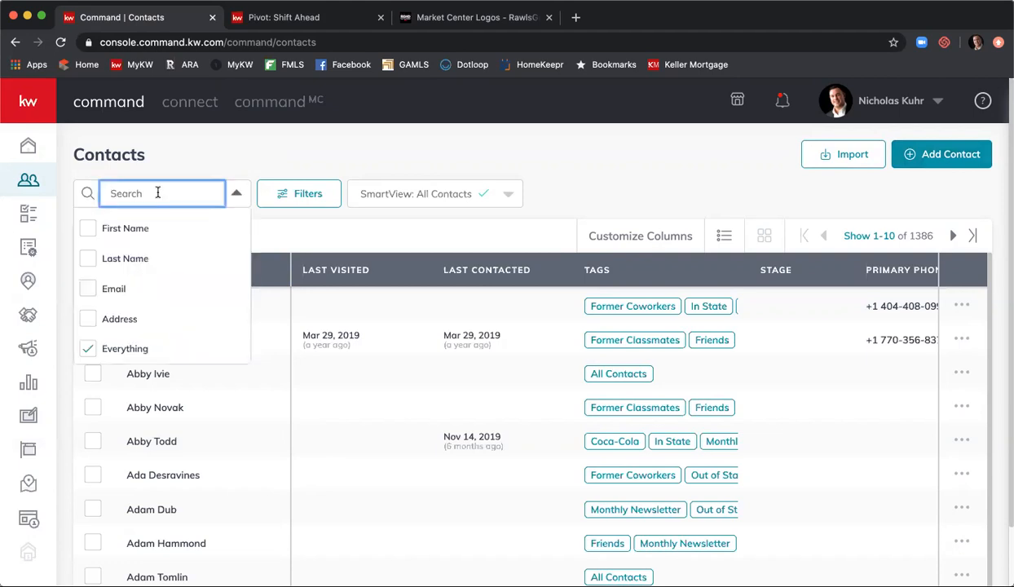
type("nicholas")
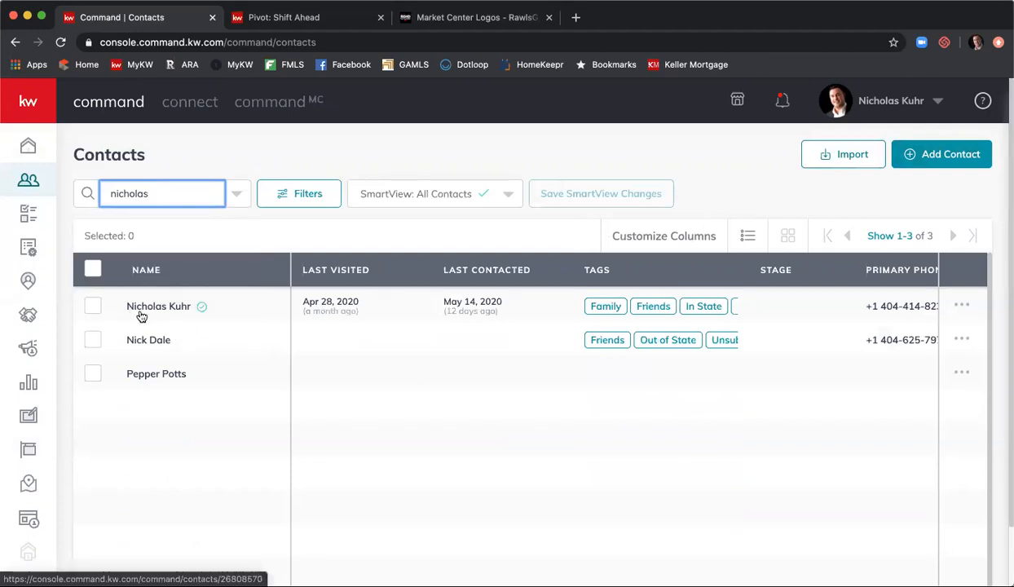
key("BackSpace")
key("BackSpace")
key("BackSpace")
key("BackSpace")
key("BackSpace")
key("BackSpace")
key("BackSpace")
key("BackSpace")
left_click(274, 157)
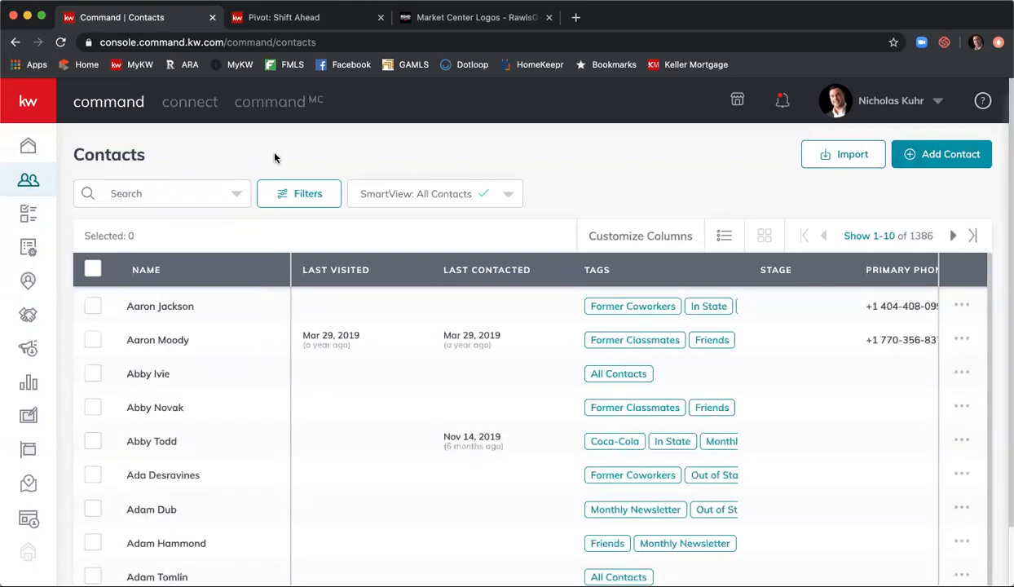
left_click(236, 192)
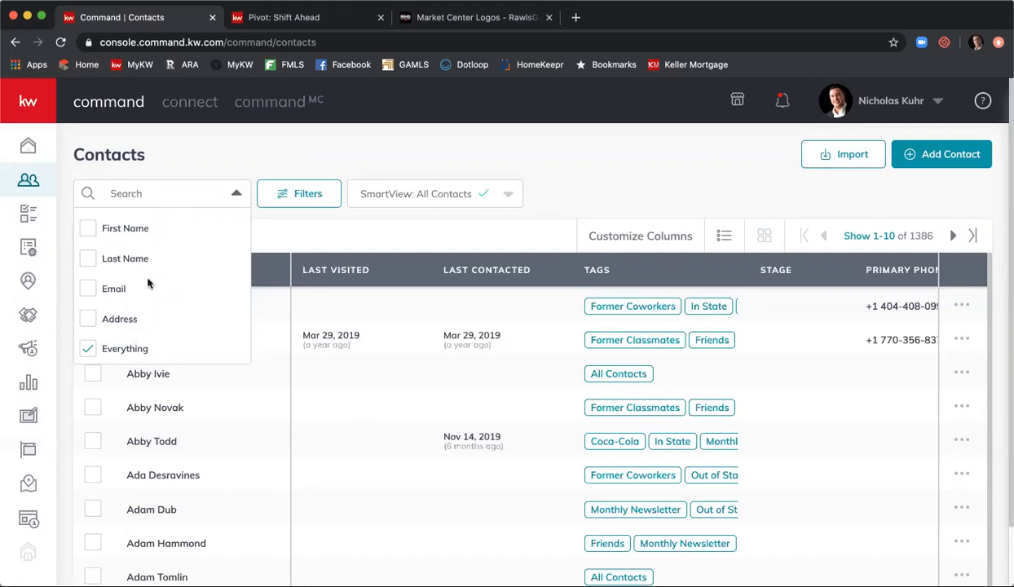
- Limit the contact search to First Name, then bring up the contact Filters panel
left_click(114, 232)
left_click(252, 157)
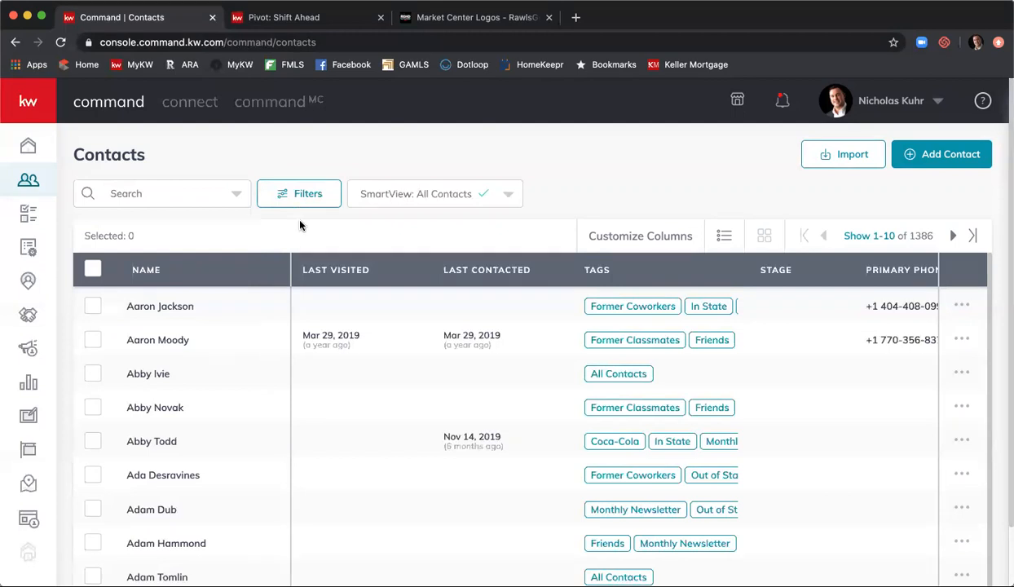
left_click(302, 199)
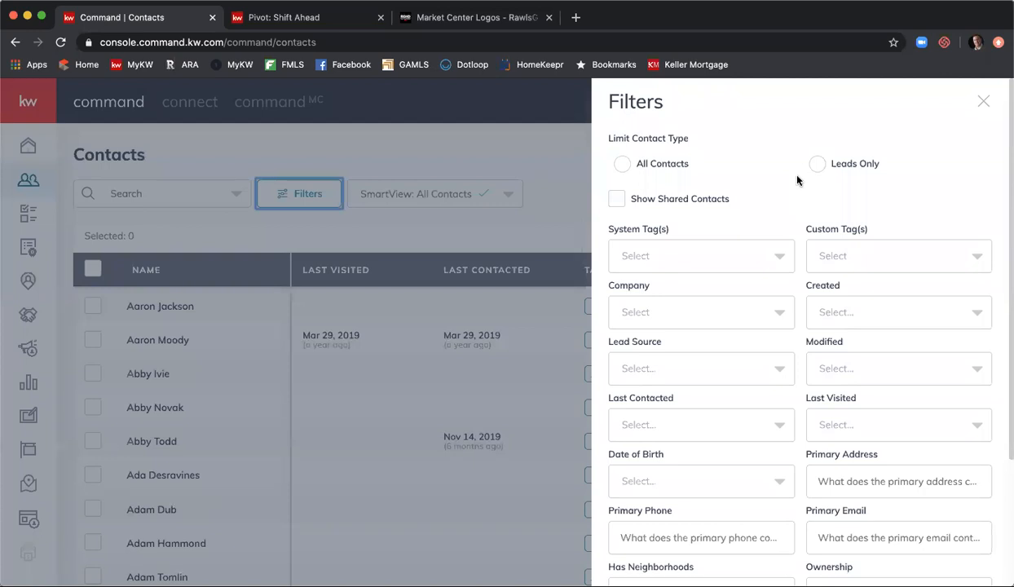
scroll(798, 183, "down", 2)
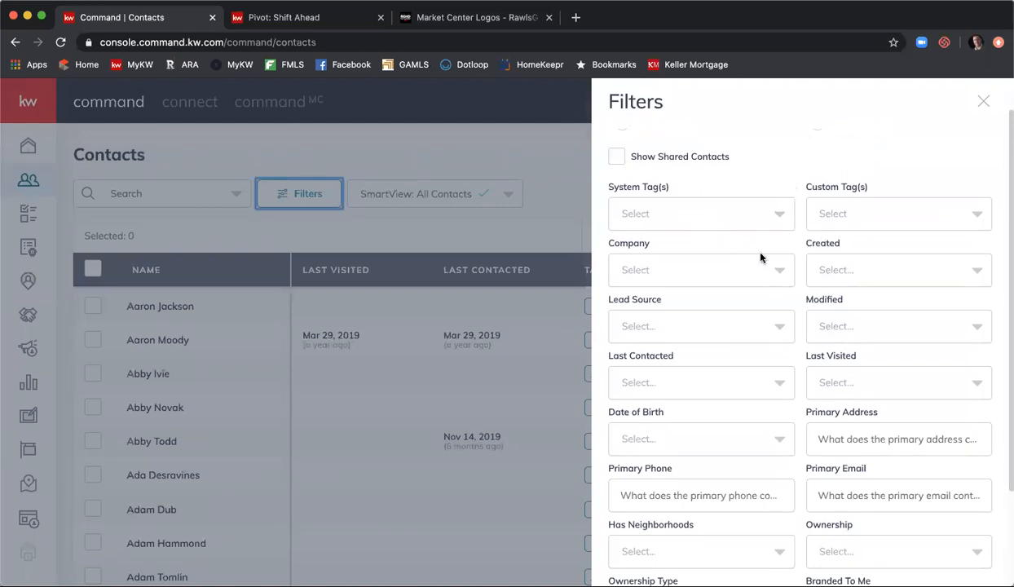
scroll(760, 268, "down", 3)
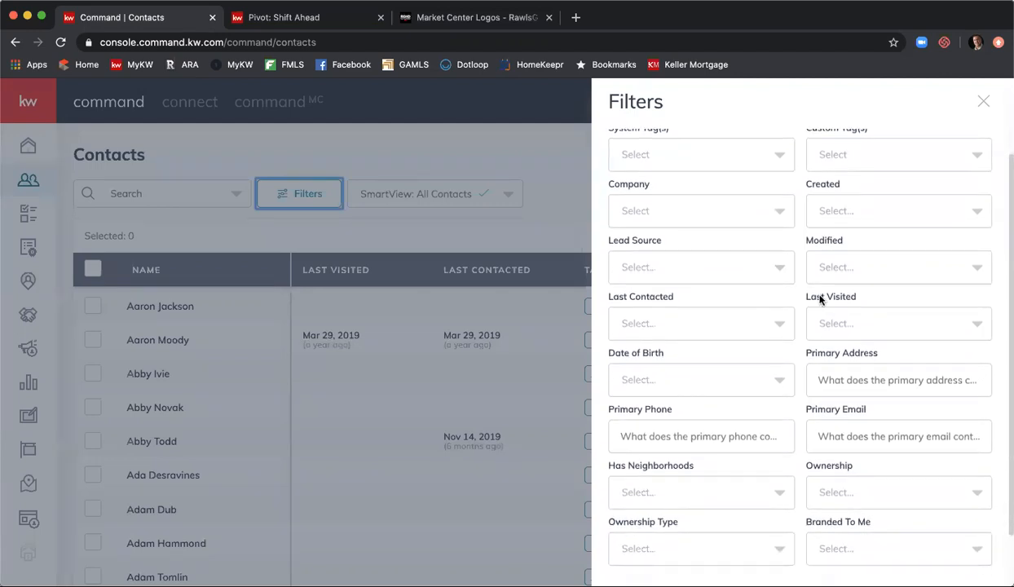
scroll(817, 299, "down", 3)
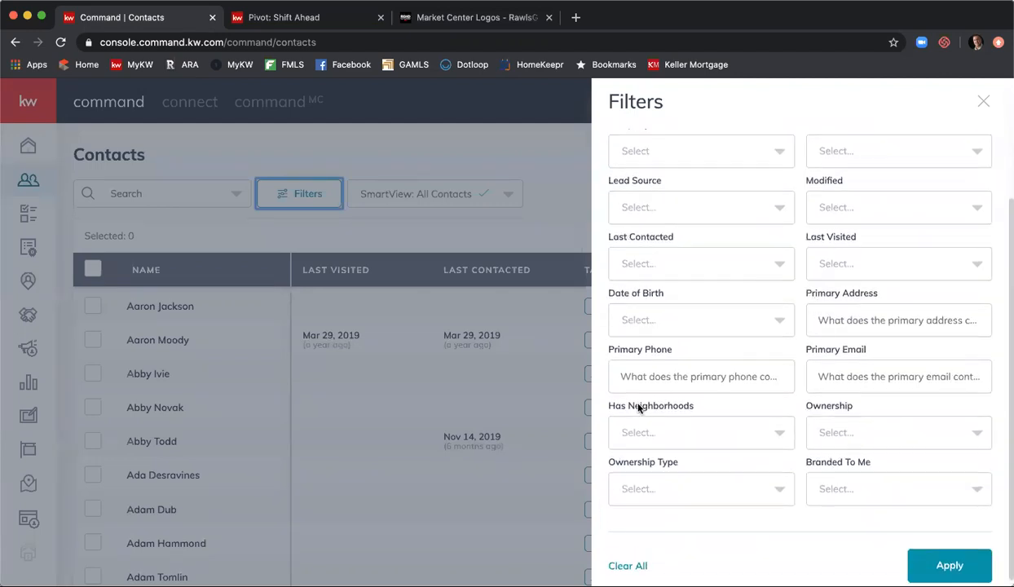
scroll(757, 439, "up", 8)
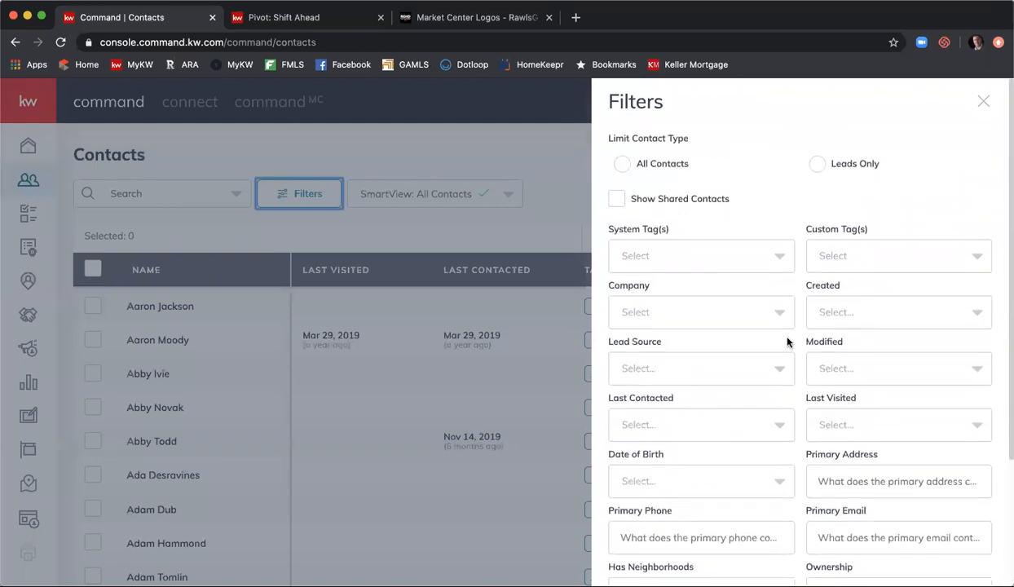
- Apply a Smyrna custom tag filter, leaving 44 contacts in the list
left_click(874, 261)
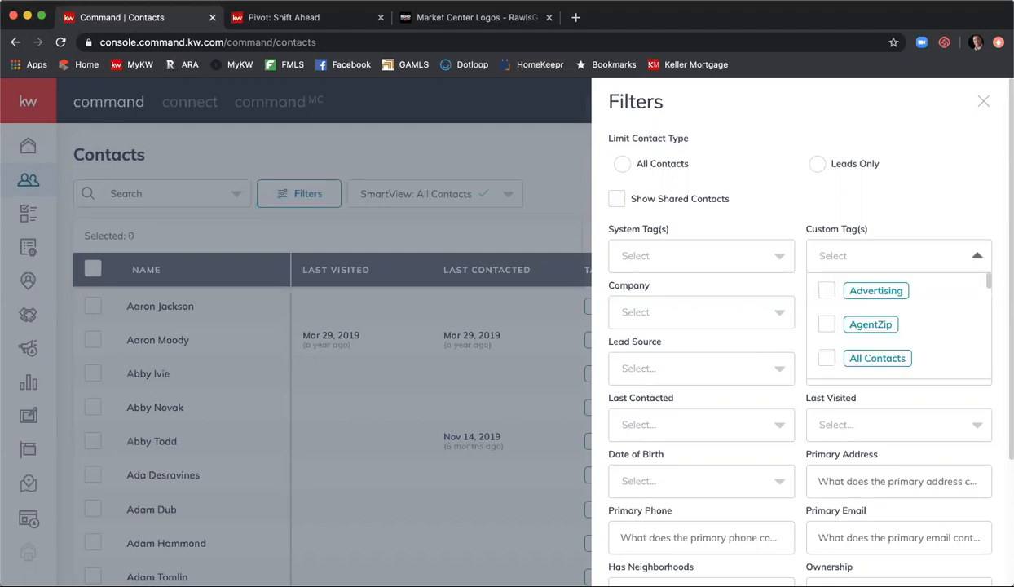
type("smyr")
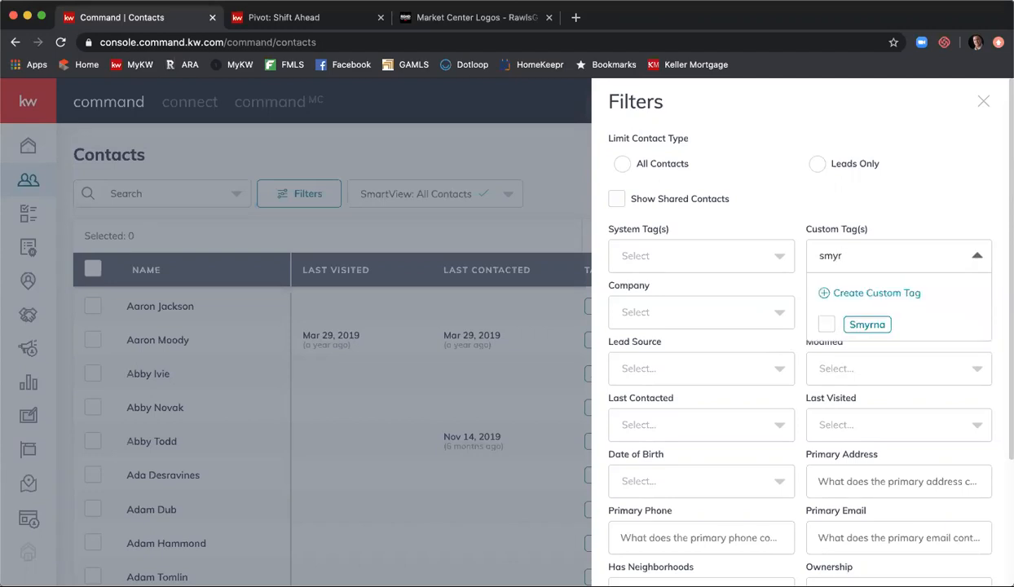
left_click(826, 325)
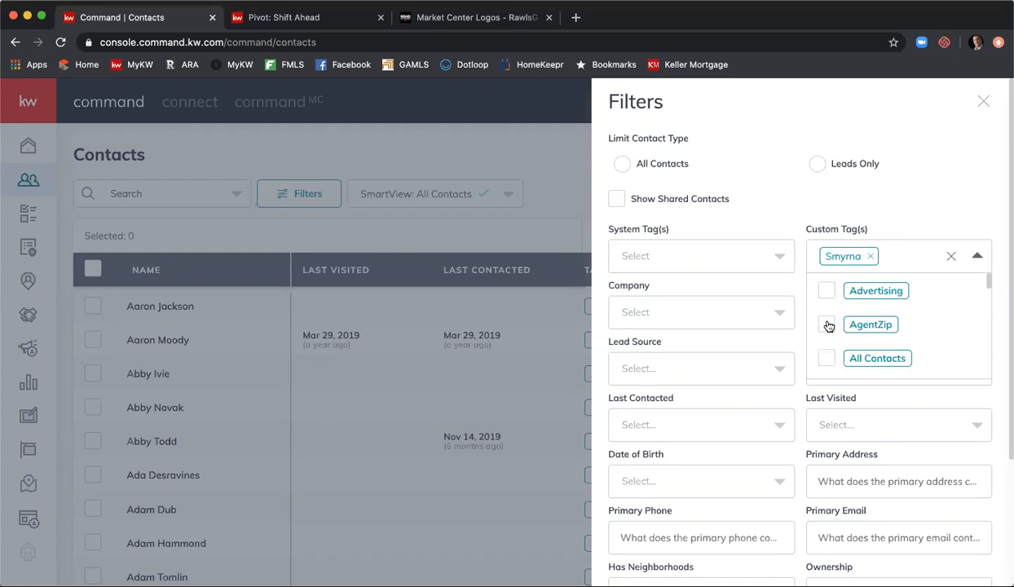
left_click(924, 182)
scroll(937, 196, "down", 2)
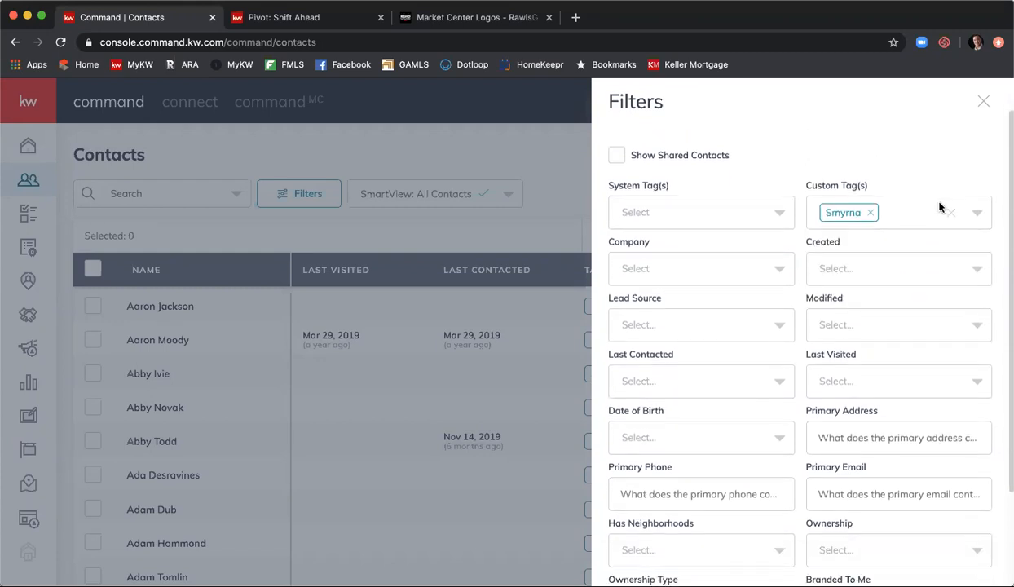
scroll(973, 206, "down", 3)
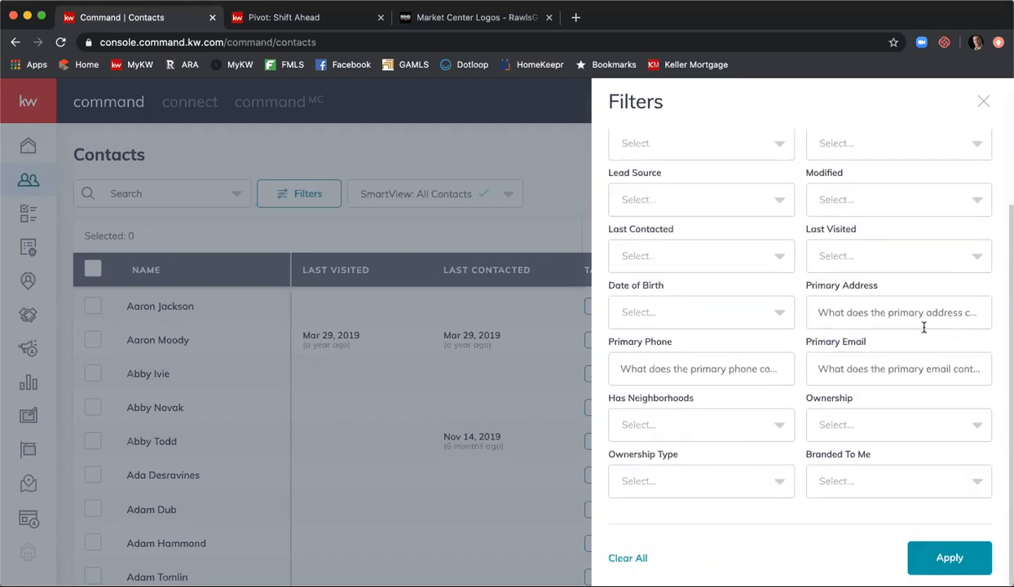
left_click(950, 558)
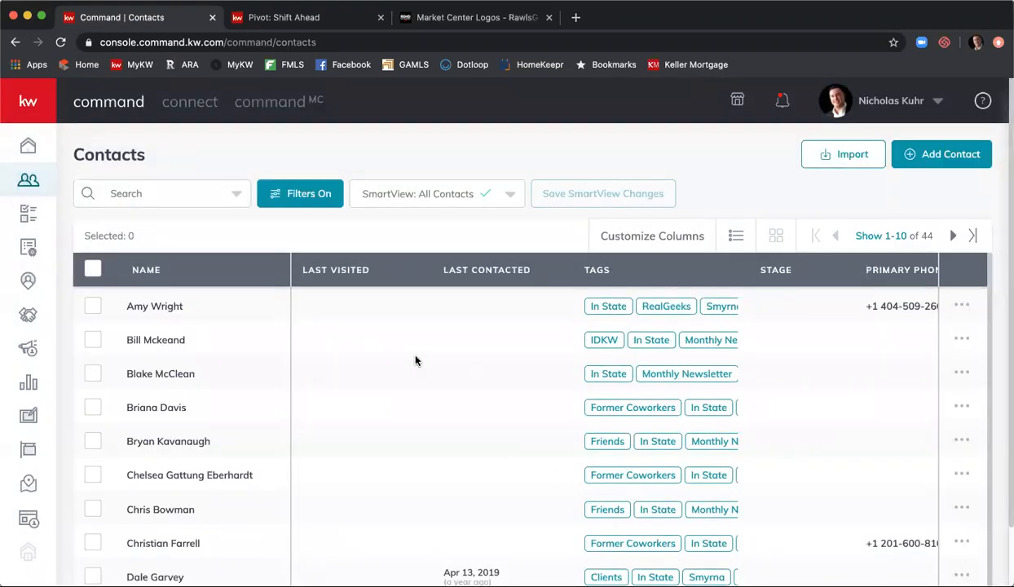
scroll(416, 361, "down", 1)
scroll(444, 366, "down", 3)
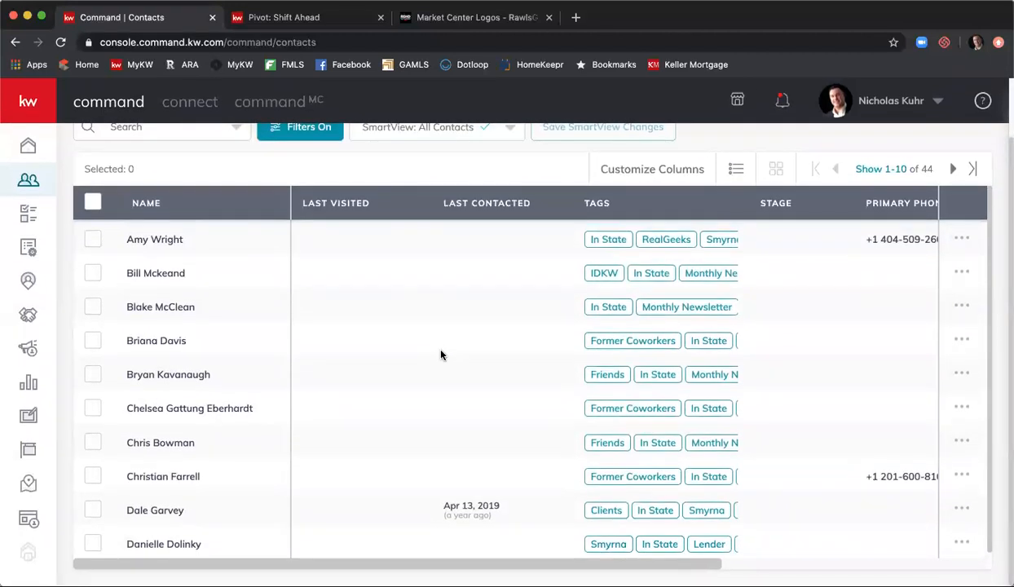
scroll(440, 354, "up", 3)
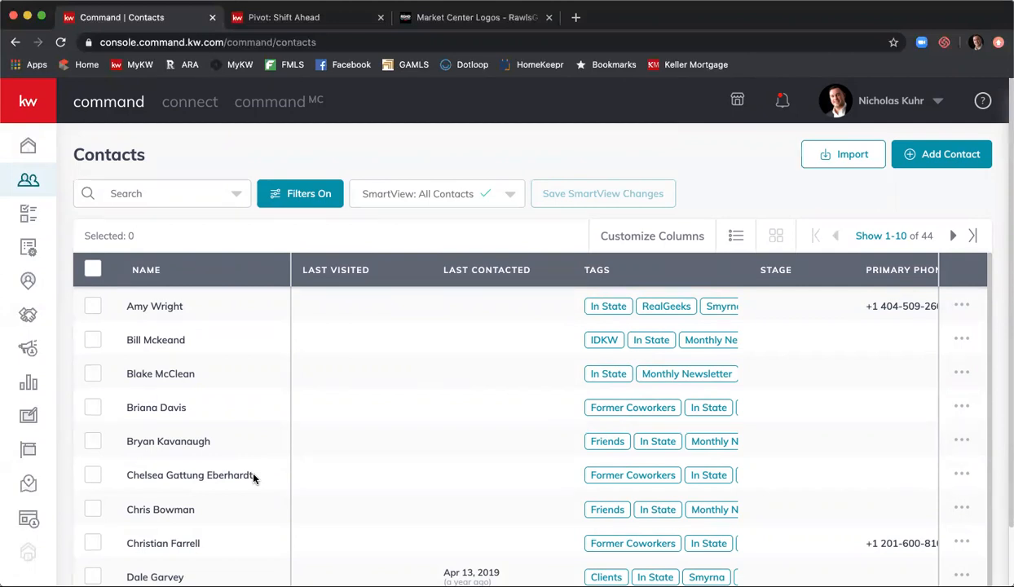
- Clear All filters and apply, restoring the list of 1386 contacts
left_click(291, 199)
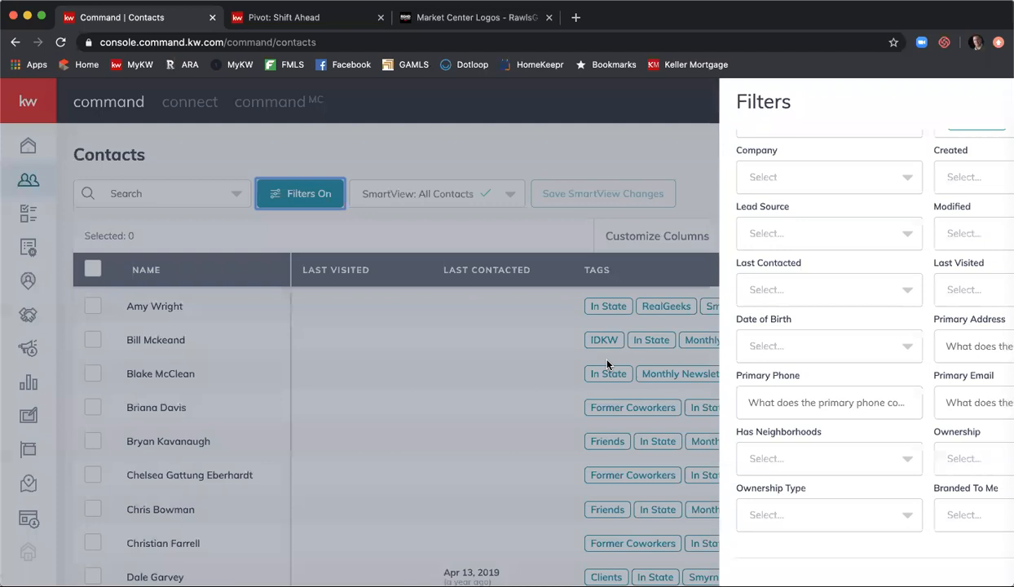
scroll(786, 374, "down", 1)
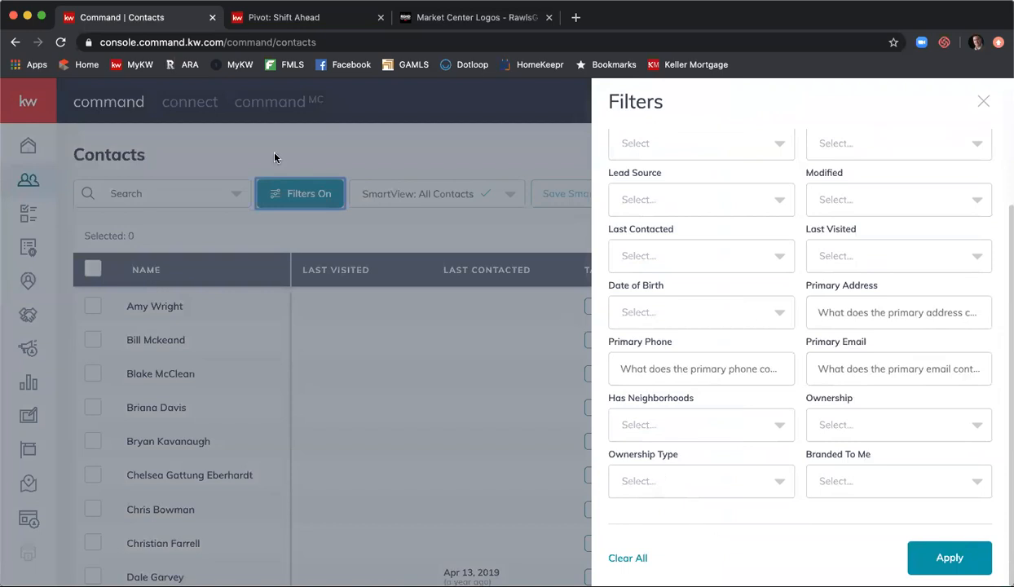
left_click(633, 560)
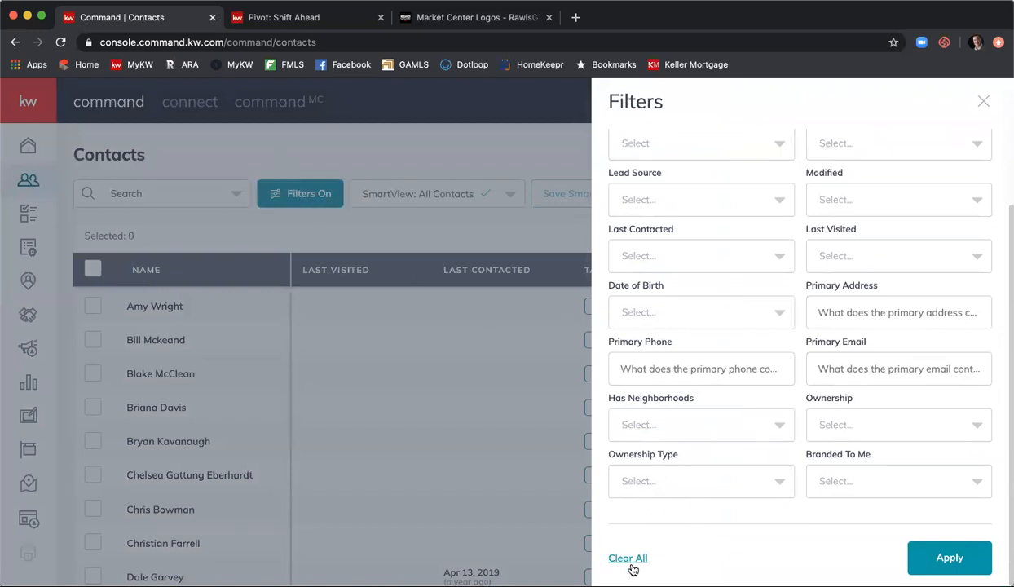
left_click(921, 559)
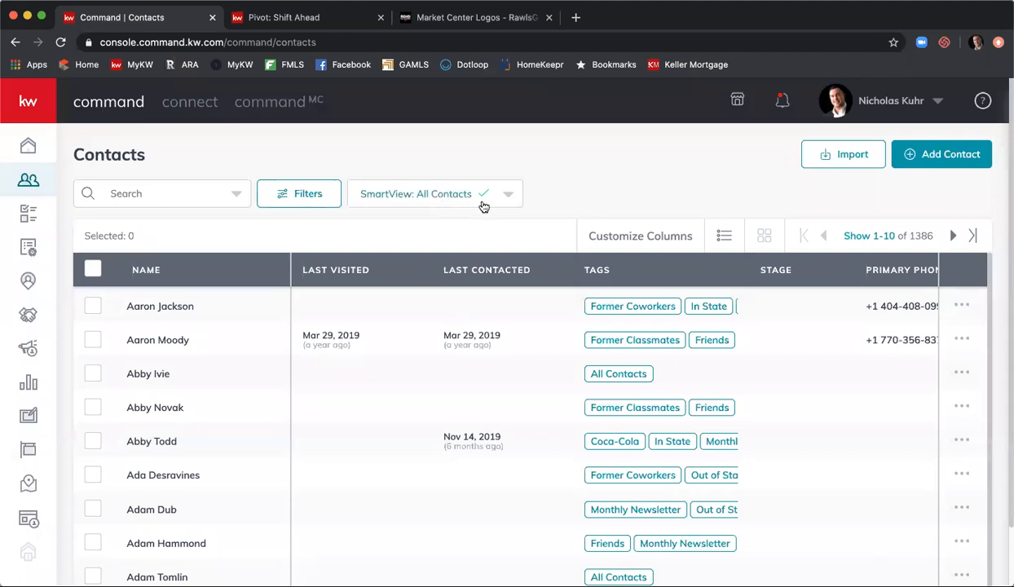
- Apply the No Neighborhoods smartview and browse the resulting contacts
left_click(509, 199)
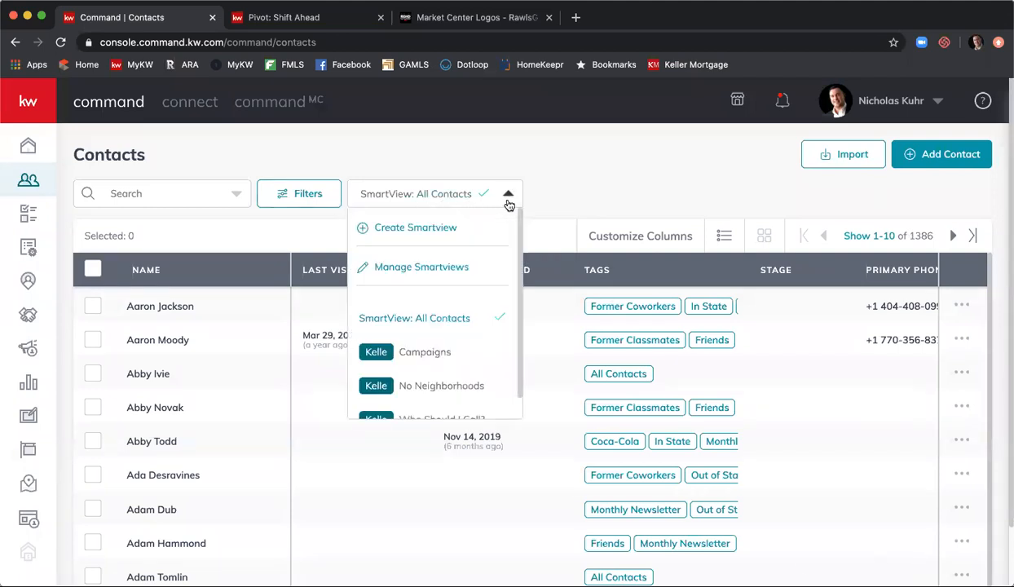
scroll(473, 242, "down", 3)
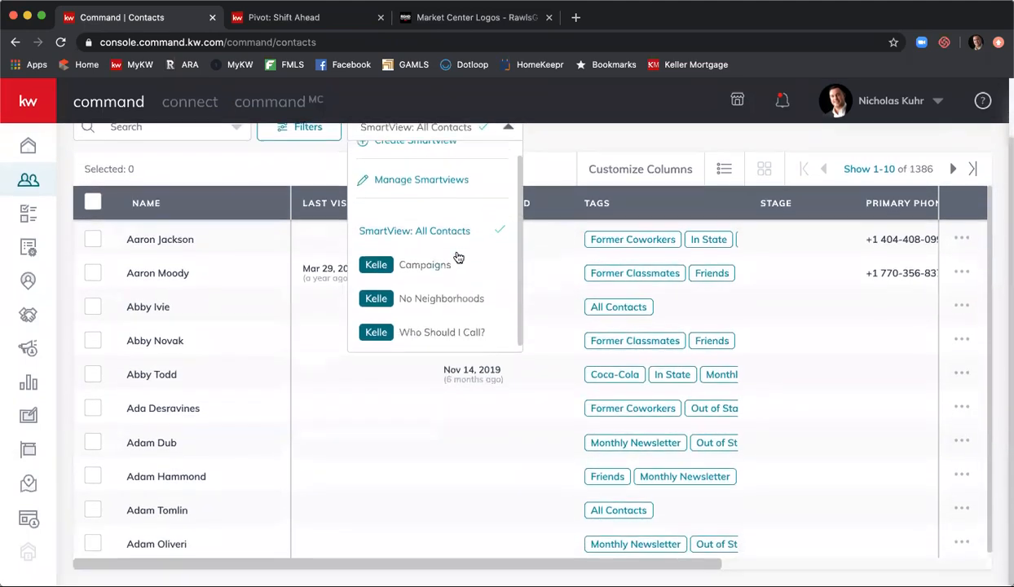
left_click(469, 300)
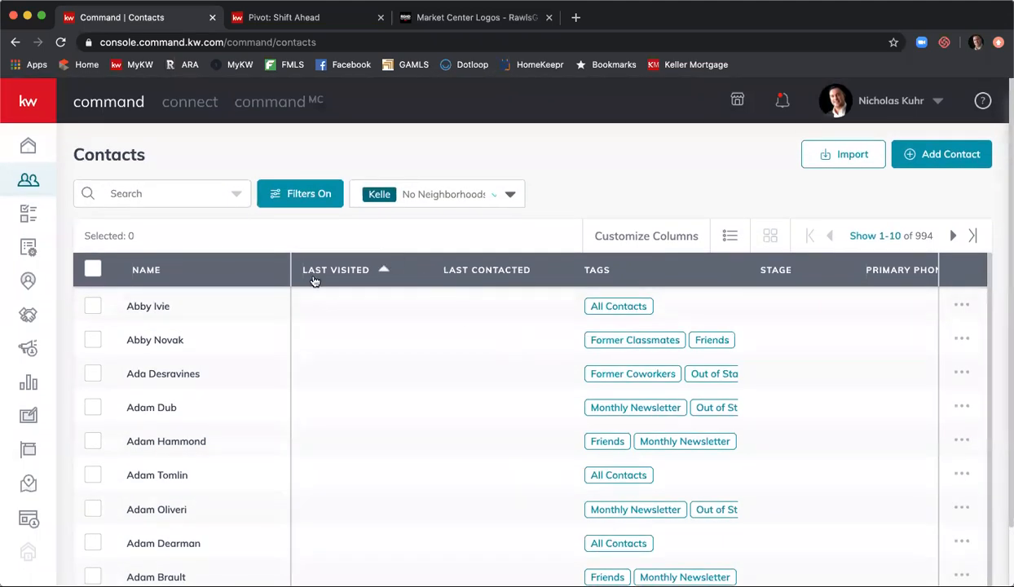
left_click(482, 199)
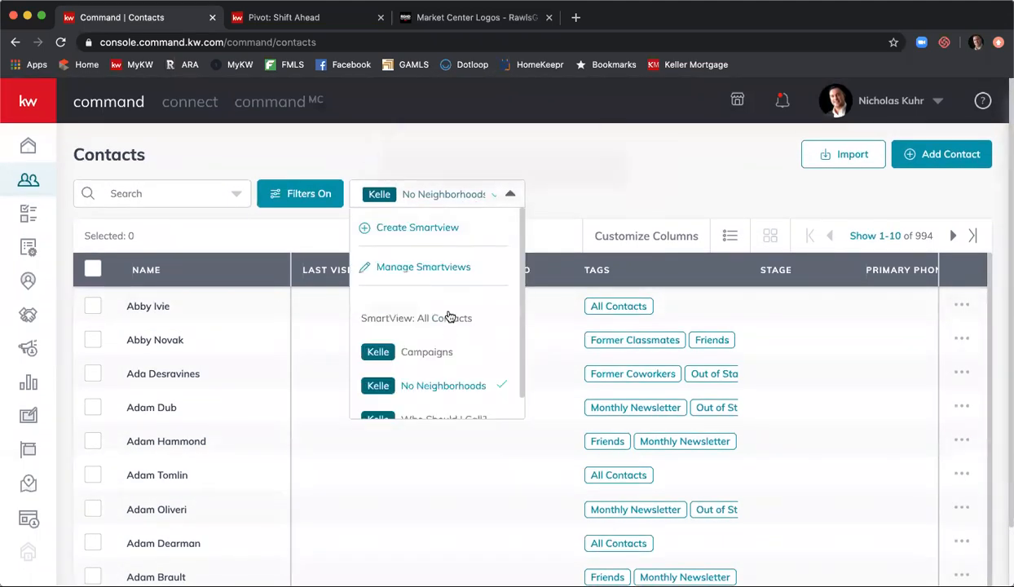
scroll(448, 318, "down", 1)
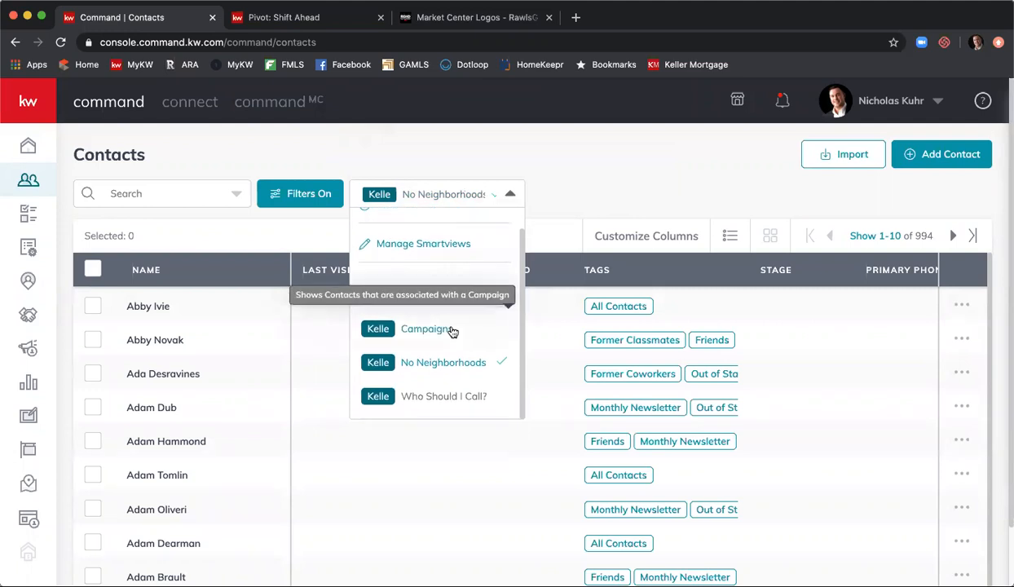
left_click(580, 187)
scroll(478, 317, "down", 1)
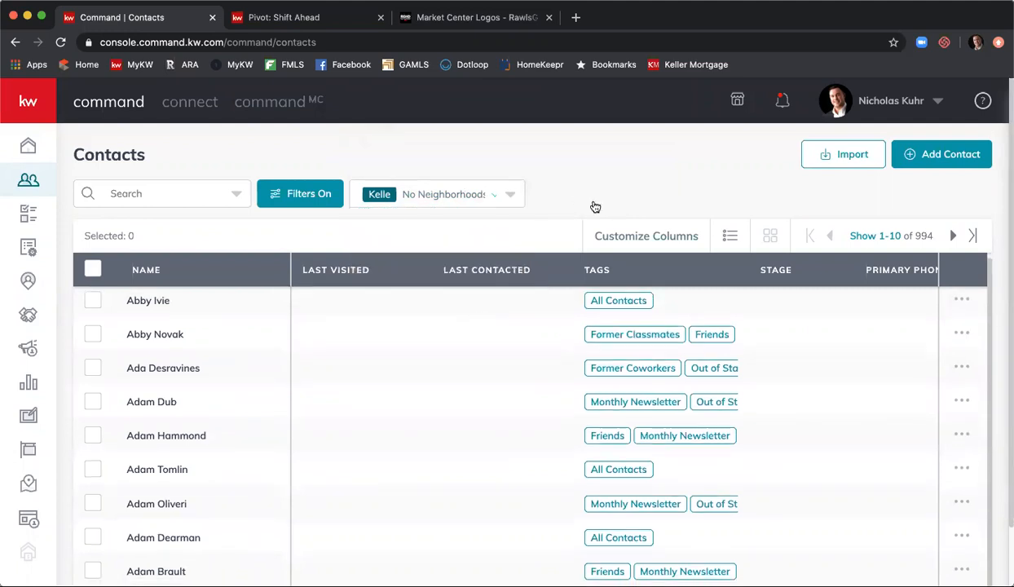
scroll(548, 258, "down", 2)
scroll(524, 295, "down", 1)
scroll(527, 295, "up", 1)
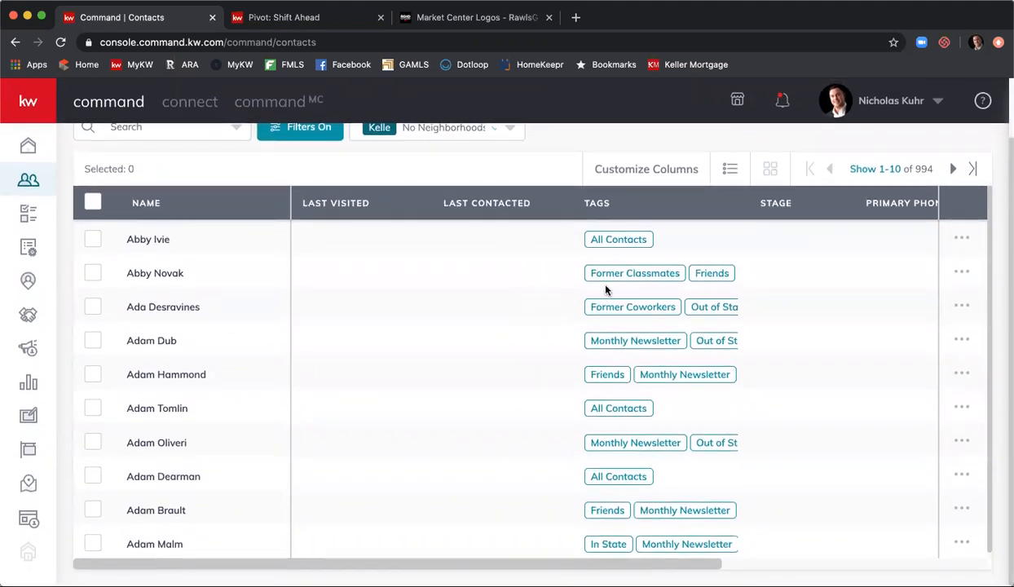
scroll(911, 176, "up", 1)
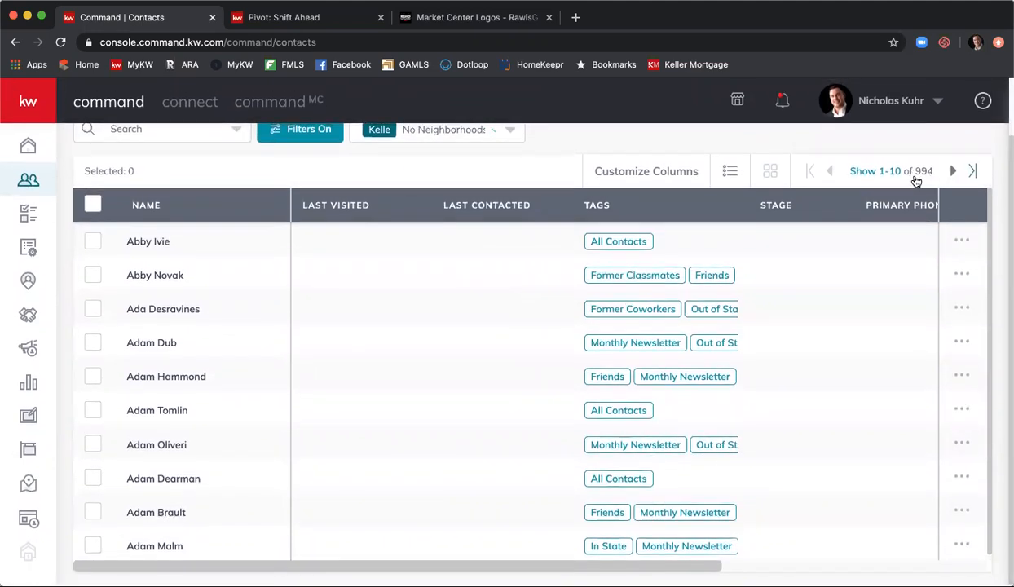
scroll(537, 171, "up", 2)
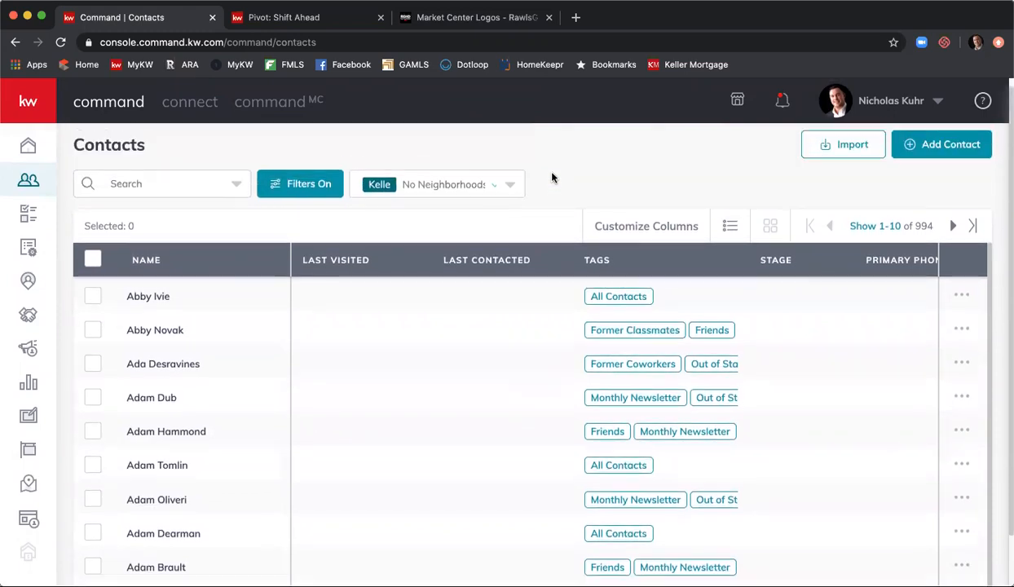
- Switch to the Campaigns smartview, then to Who Should I Call?, showing 200 contacts
left_click(514, 187)
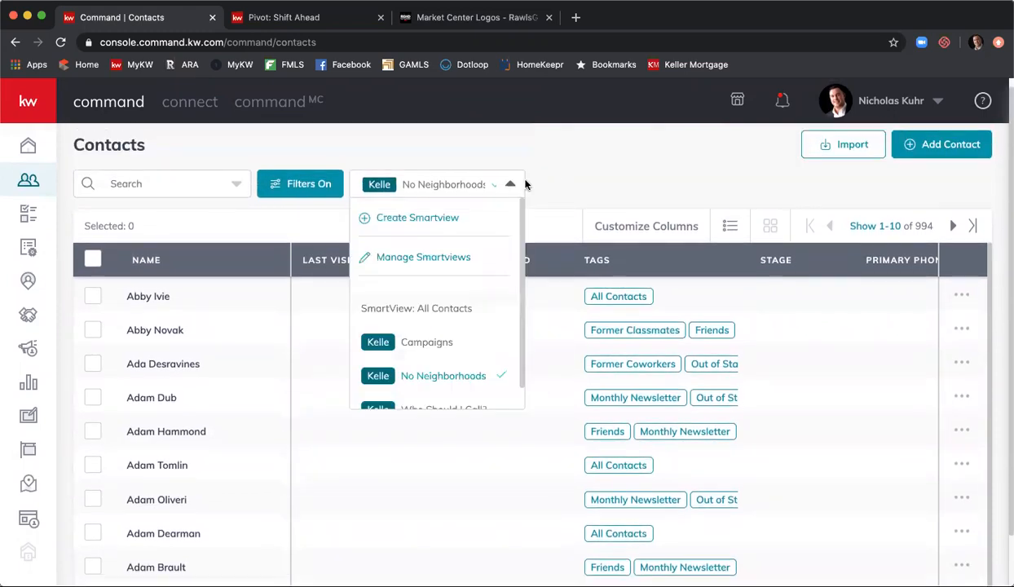
scroll(424, 257, "down", 1)
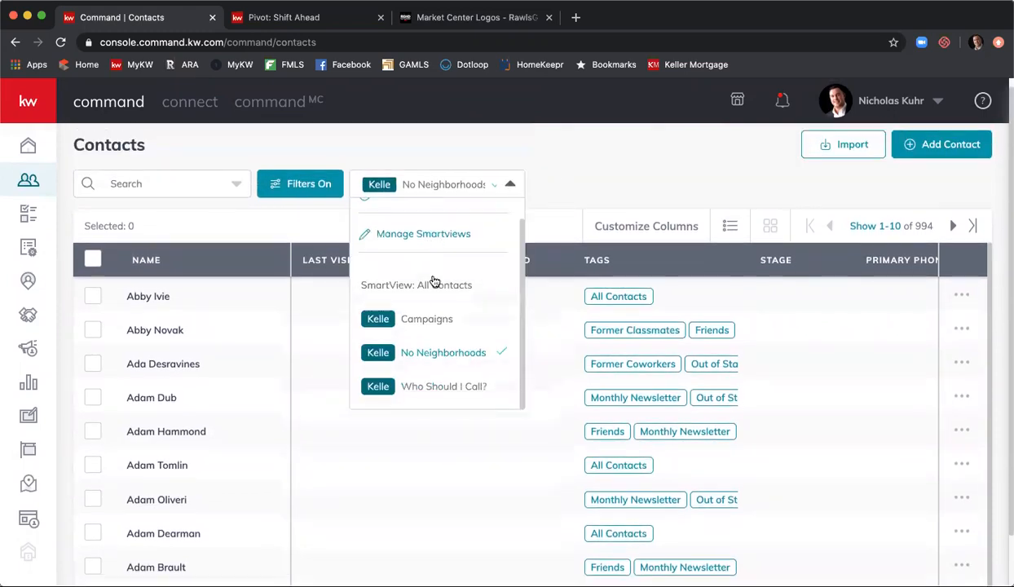
left_click(417, 324)
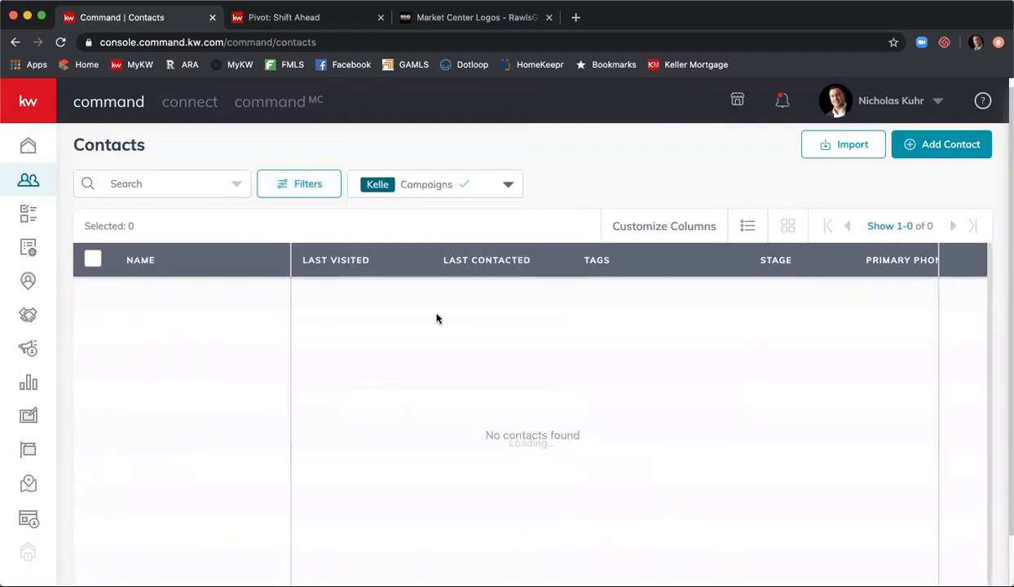
left_click(482, 188)
scroll(415, 320, "down", 1)
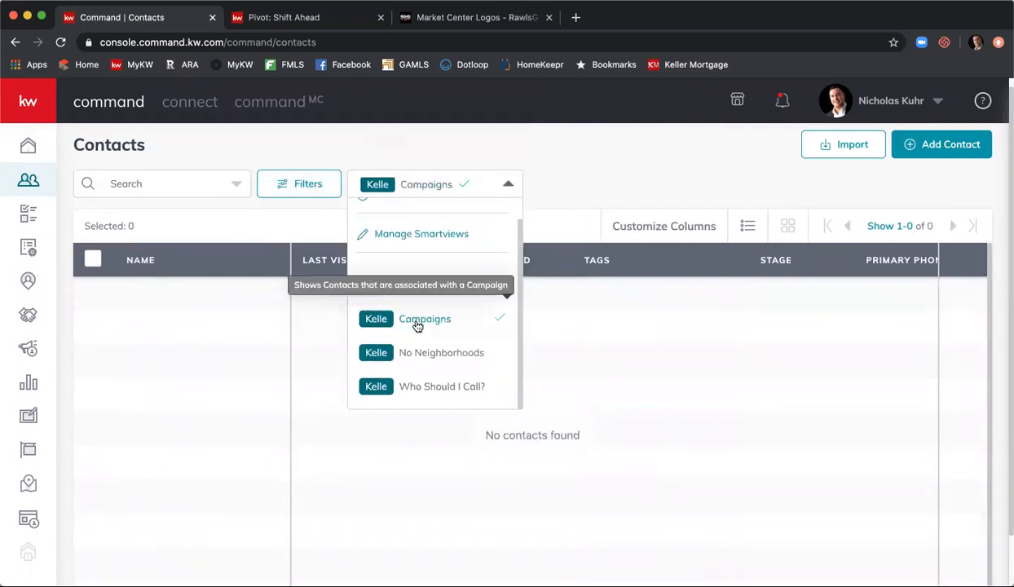
left_click(448, 387)
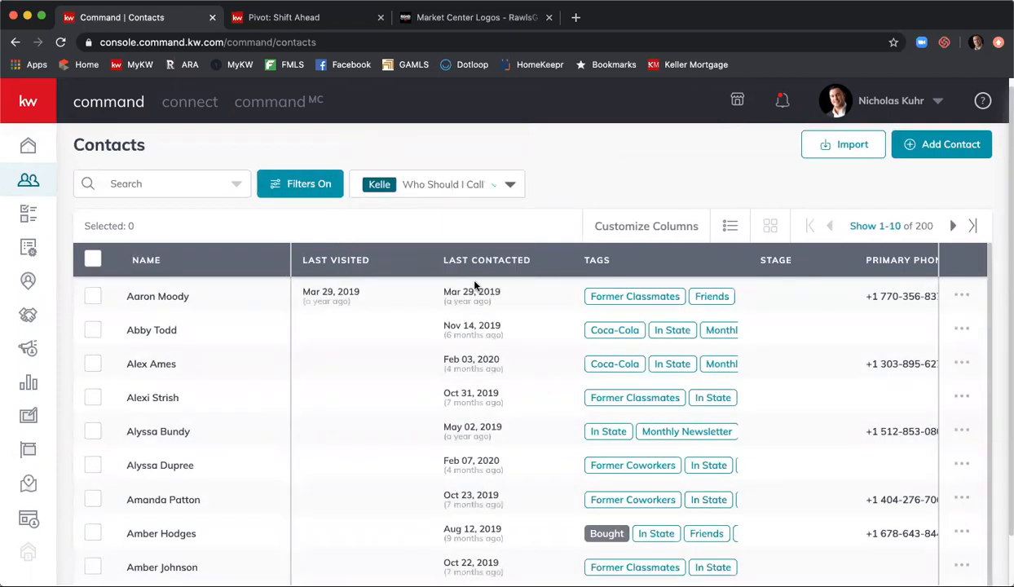
scroll(530, 208, "down", 1)
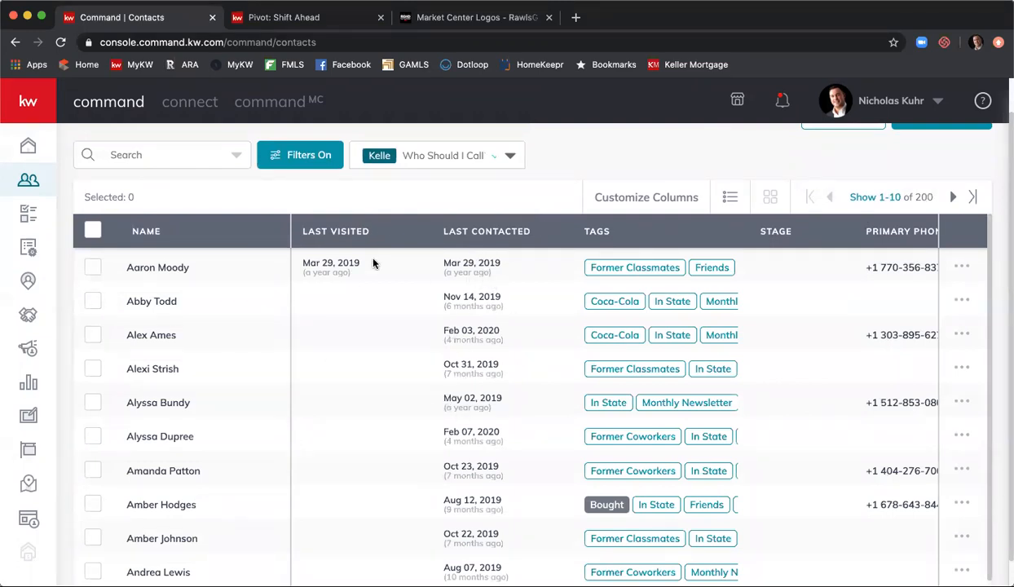
left_click(461, 160)
scroll(451, 289, "up", 2)
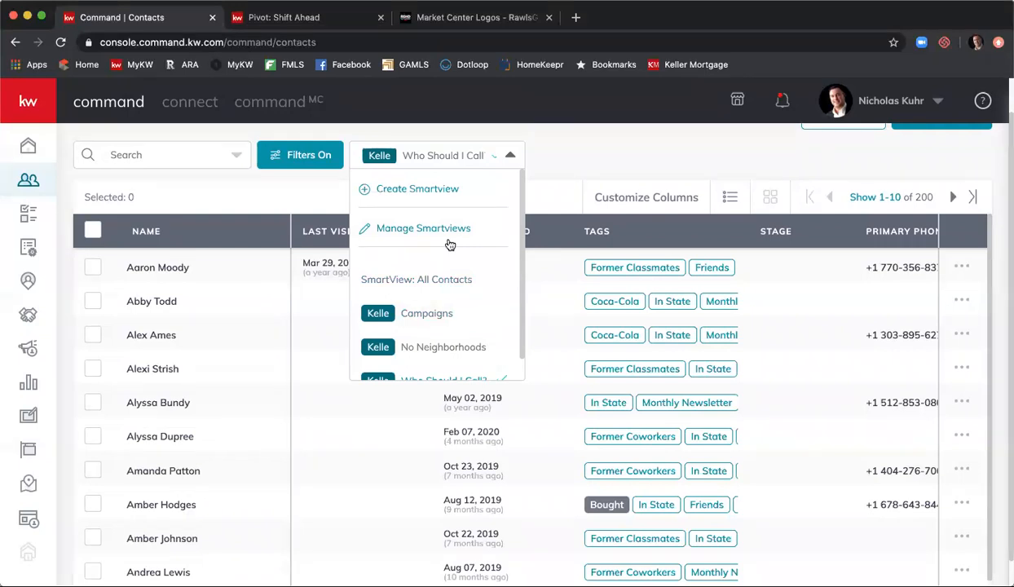
- Switch back to SmartView: All Contacts and scroll the table sideways to review its columns
left_click(423, 277)
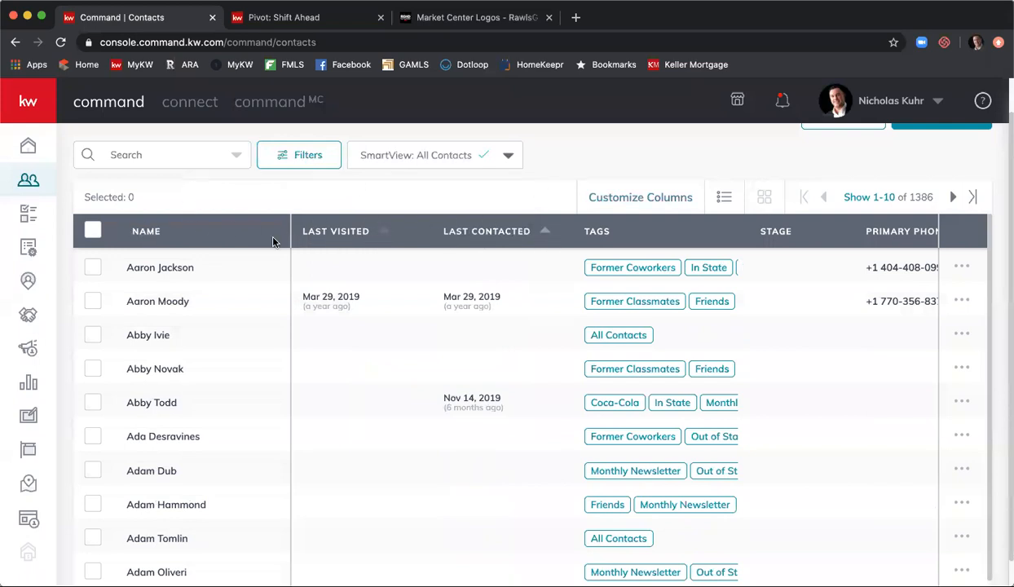
scroll(378, 360, "right", 10)
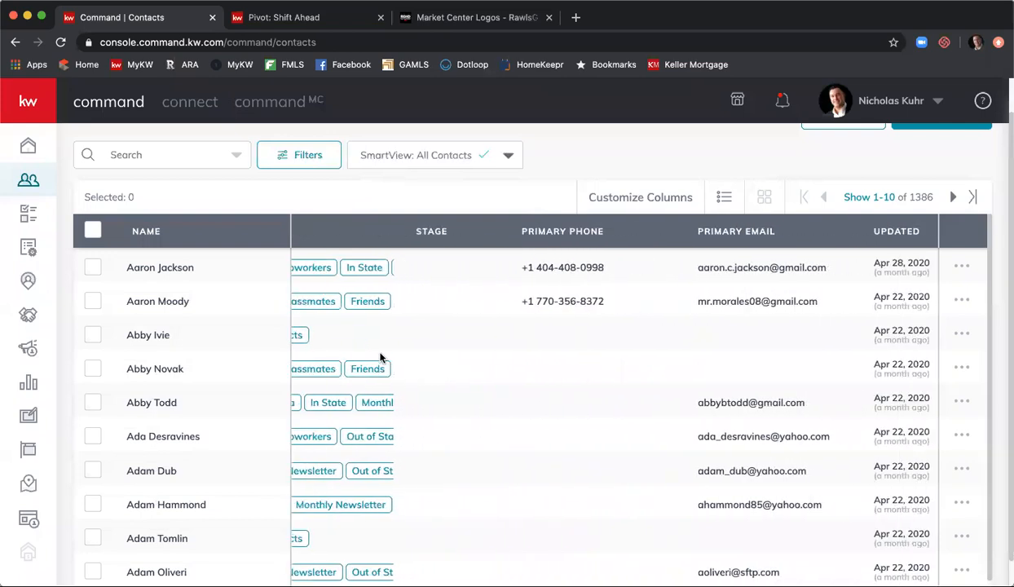
scroll(379, 353, "left", 10)
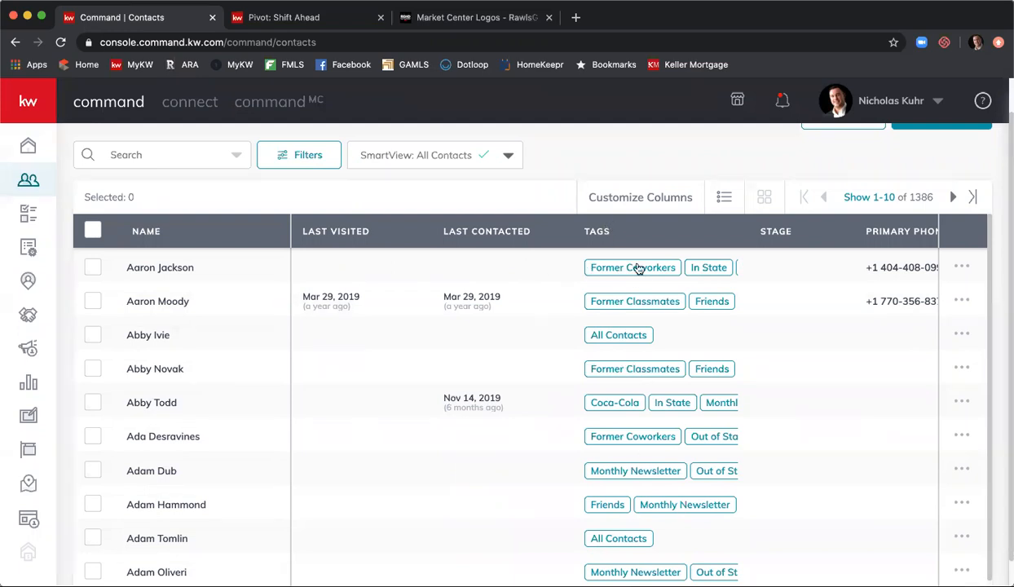
scroll(750, 269, "right", 1)
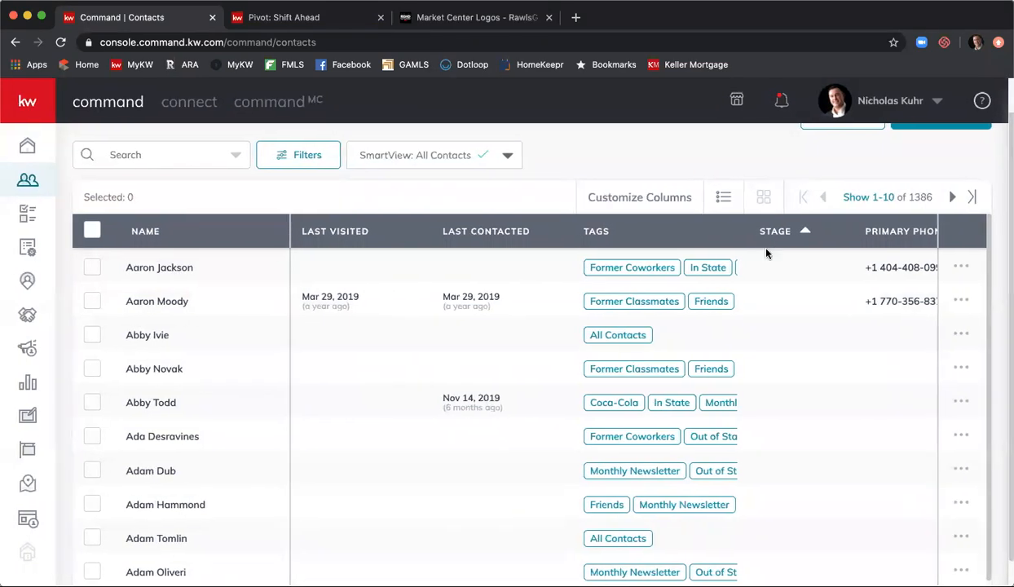
scroll(750, 287, "right", 5)
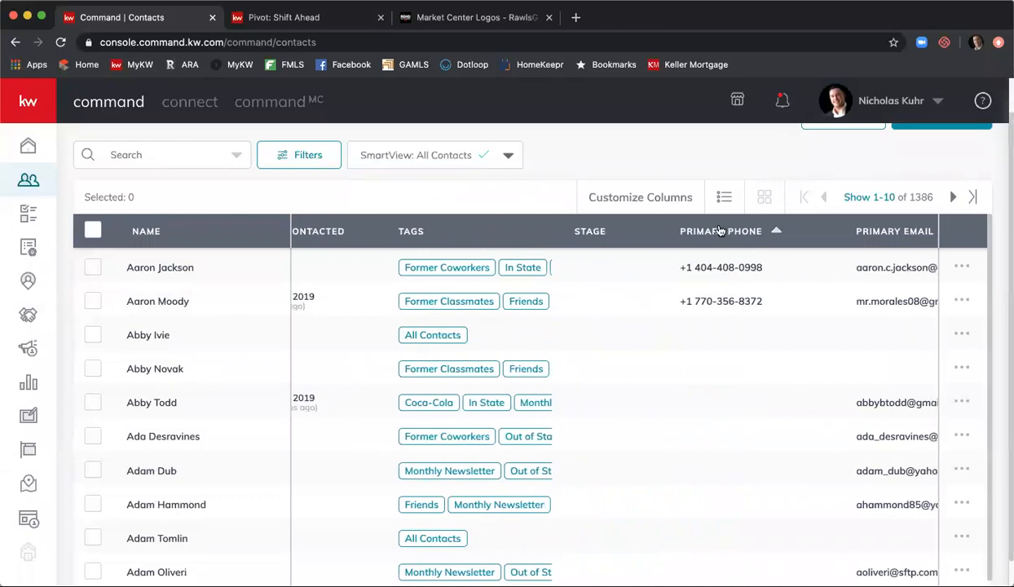
scroll(727, 255, "right", 5)
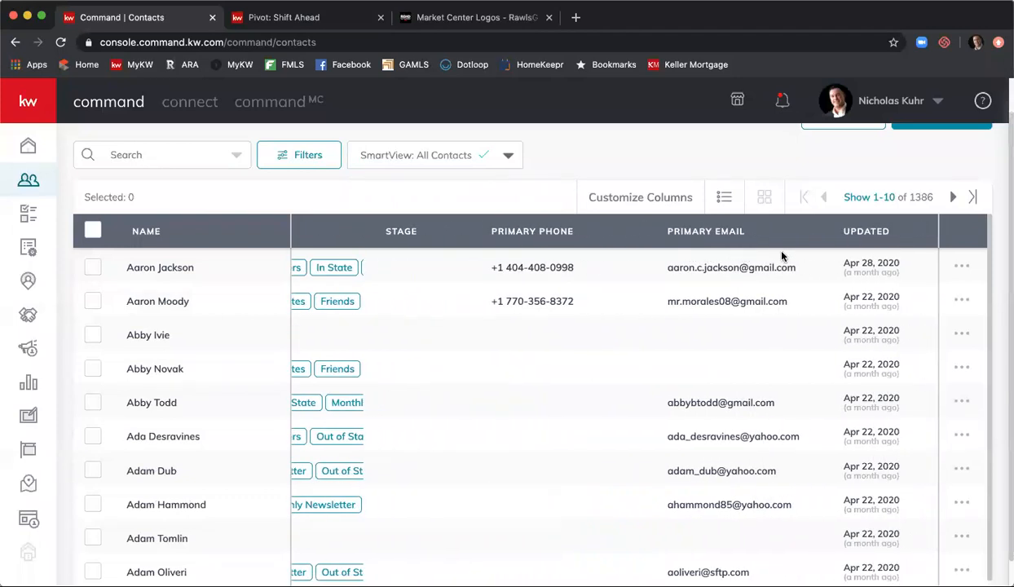
scroll(789, 261, "left", 9)
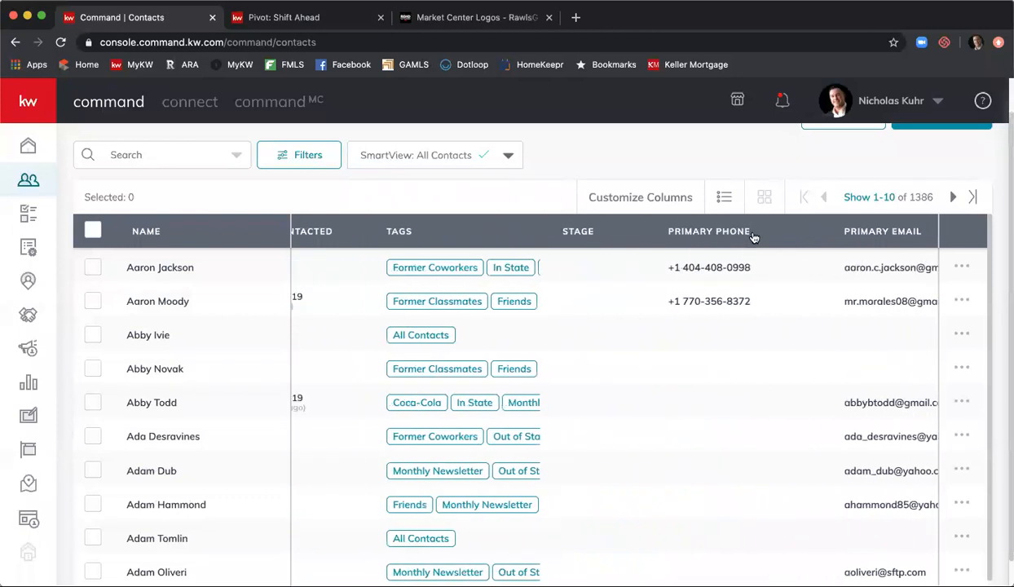
- Turn on the Date of Birth column in the Customize Columns settings
left_click(624, 201)
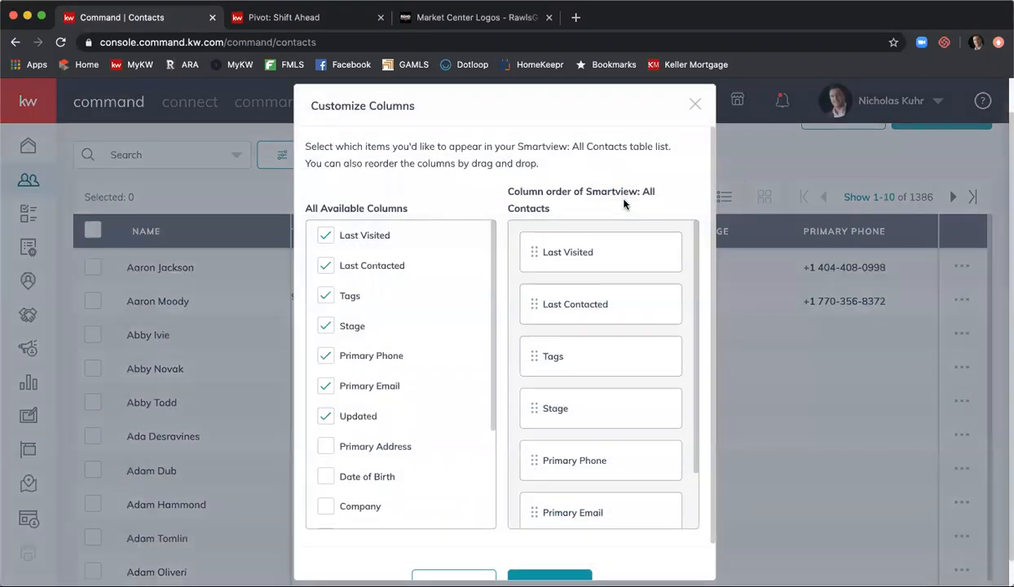
scroll(557, 333, "down", 2)
scroll(367, 319, "down", 1)
scroll(367, 324, "down", 3)
scroll(375, 324, "up", 2)
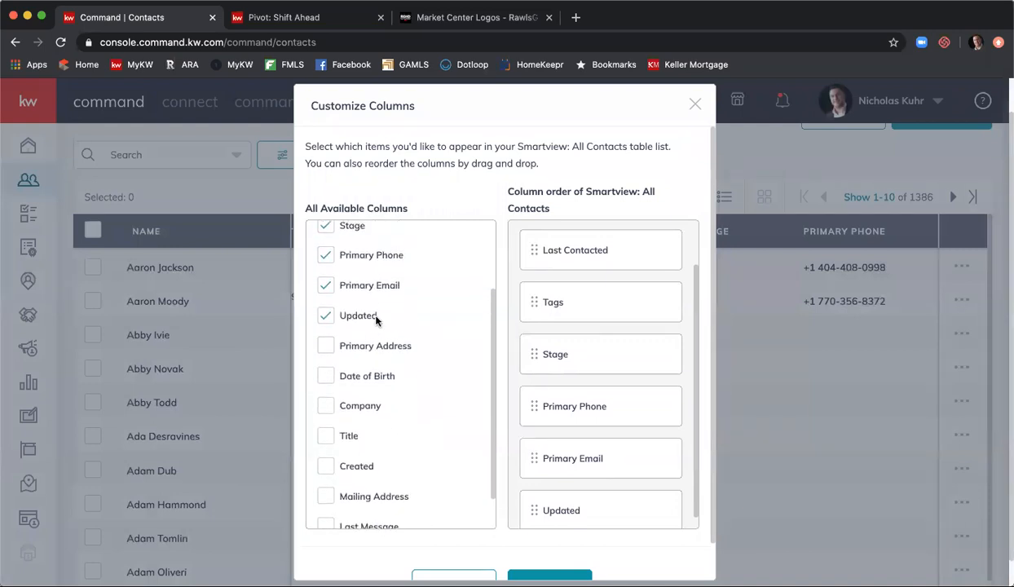
scroll(378, 322, "up", 1)
scroll(375, 325, "down", 3)
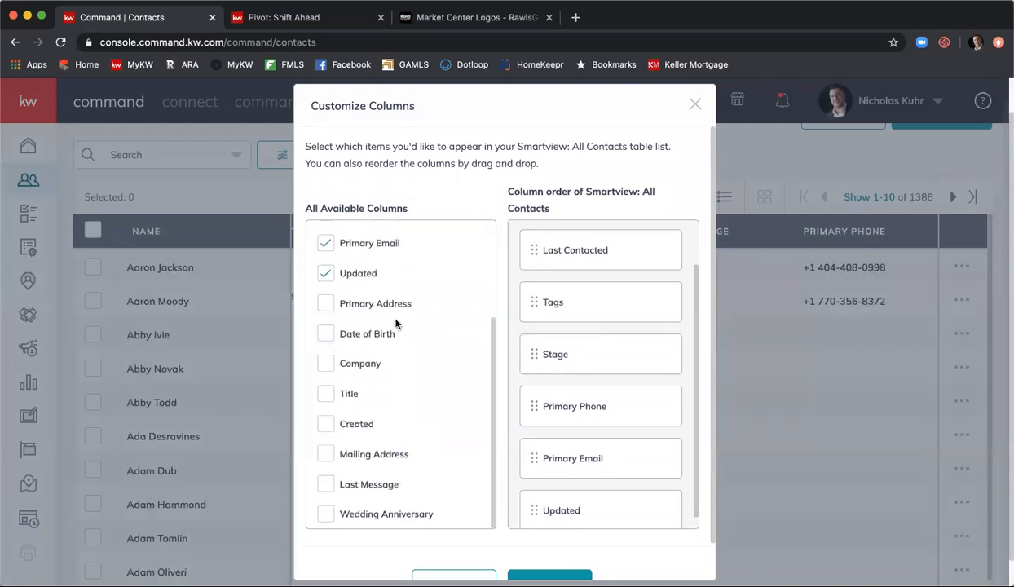
left_click(330, 343)
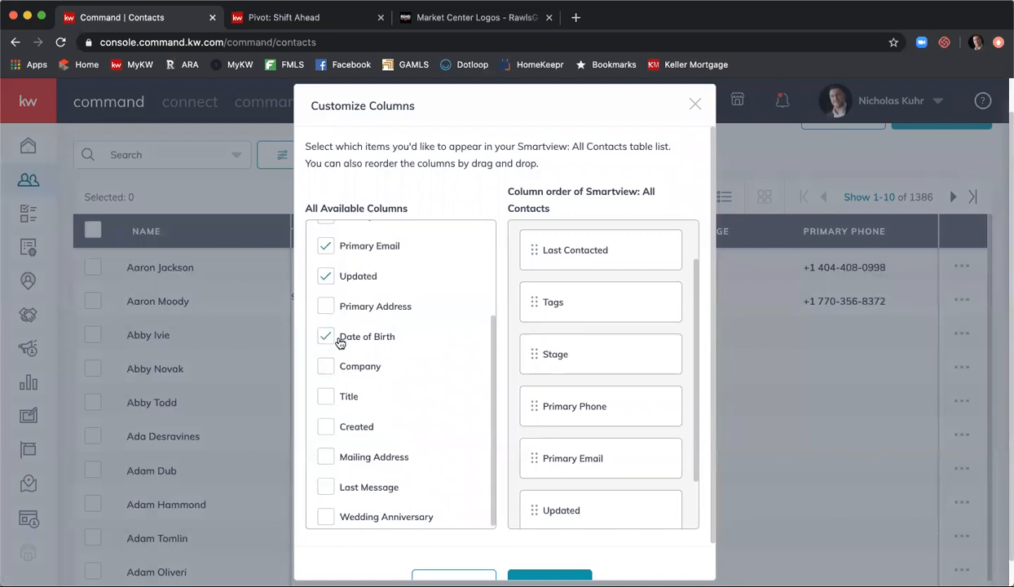
- Move Date of Birth between Tags and Stage and apply the column changes
scroll(601, 379, "down", 1)
left_click_drag(602, 489, 599, 301)
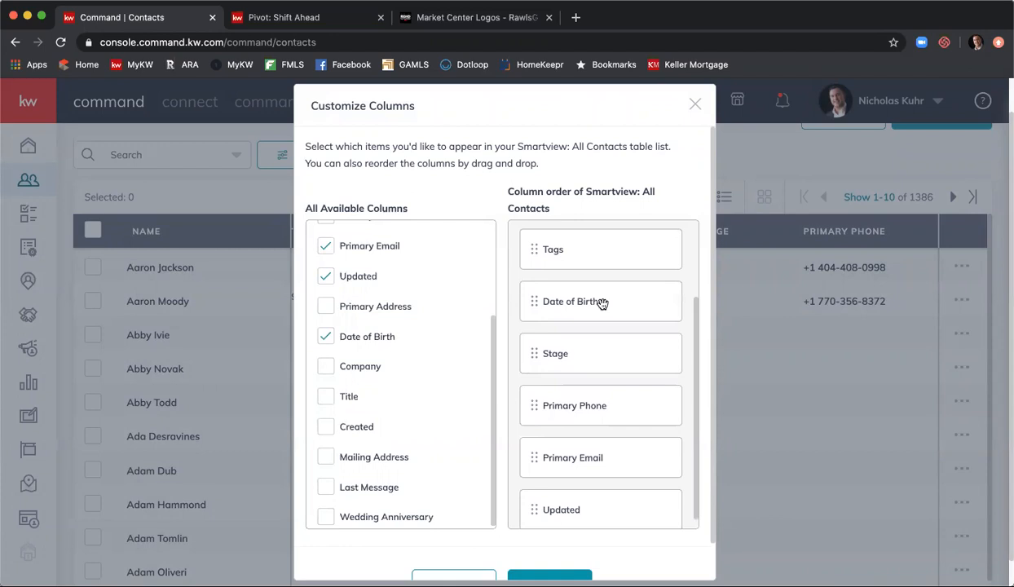
scroll(604, 317, "up", 2)
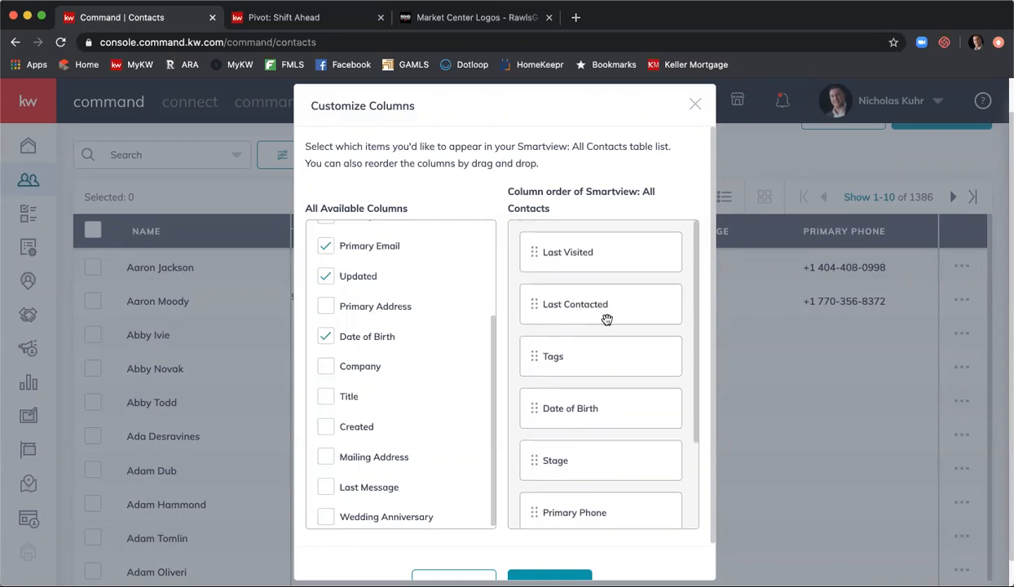
scroll(606, 322, "down", 2)
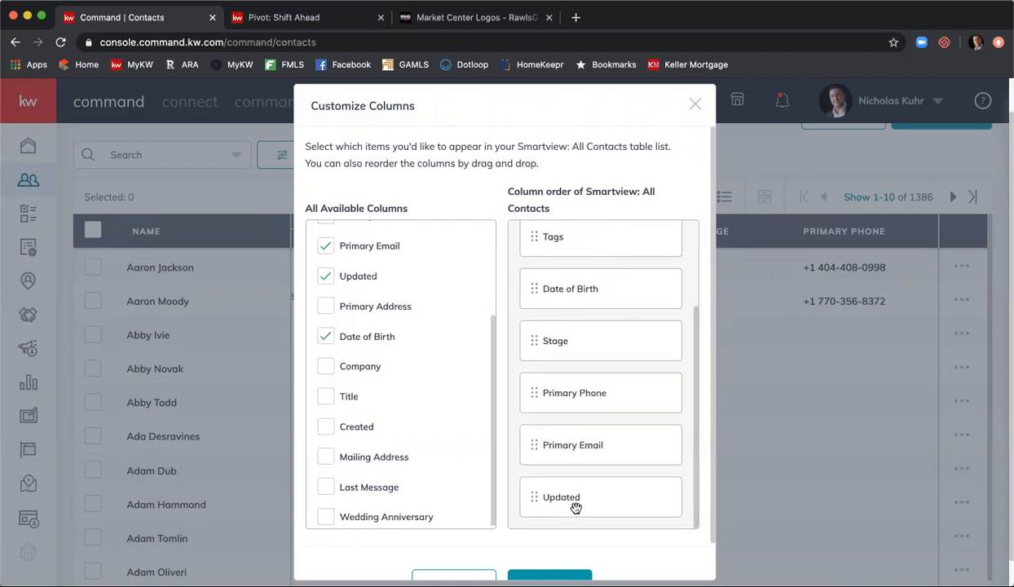
scroll(557, 566, "down", 1)
left_click(573, 549)
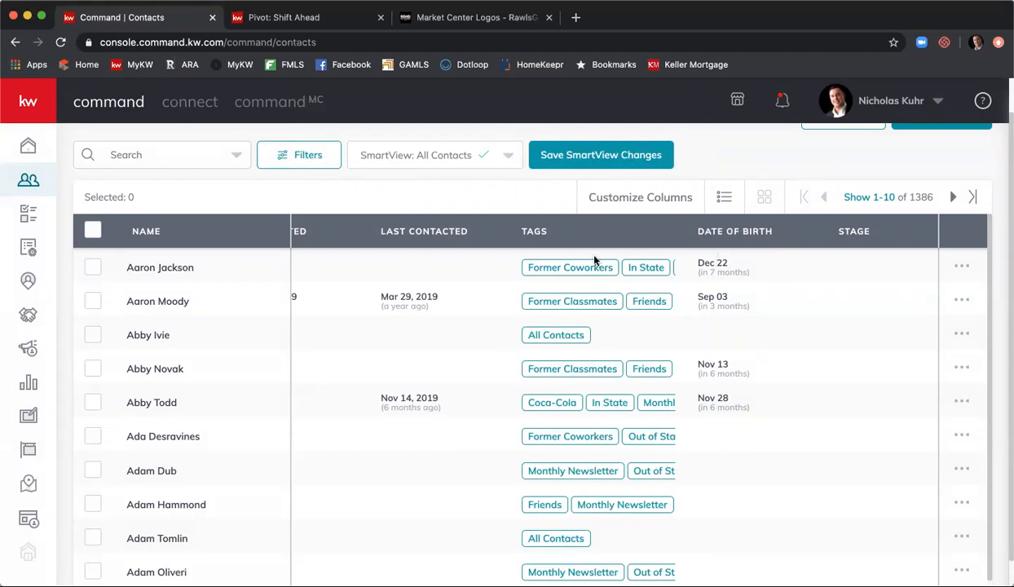
left_click(607, 202)
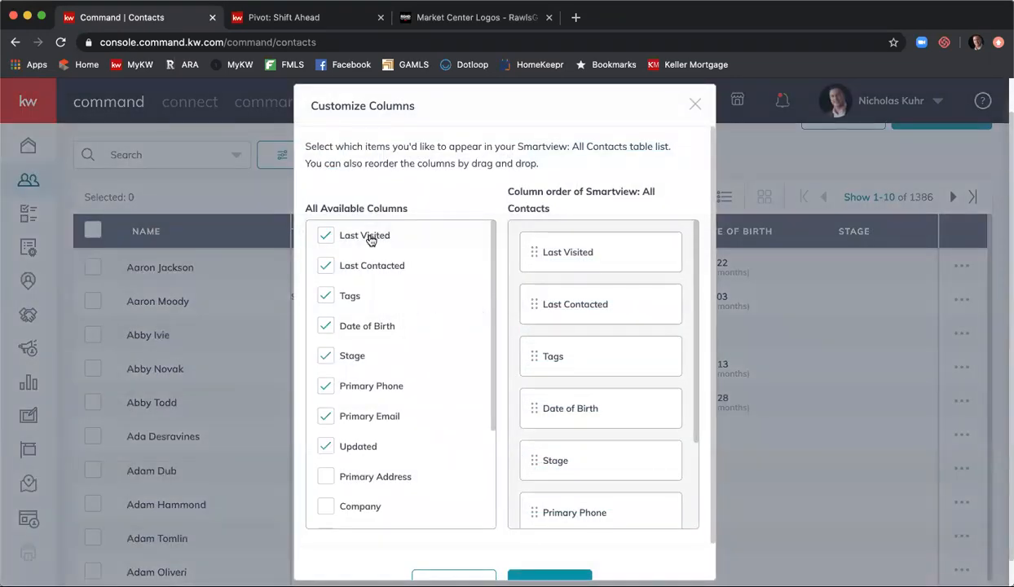
scroll(358, 292, "down", 3)
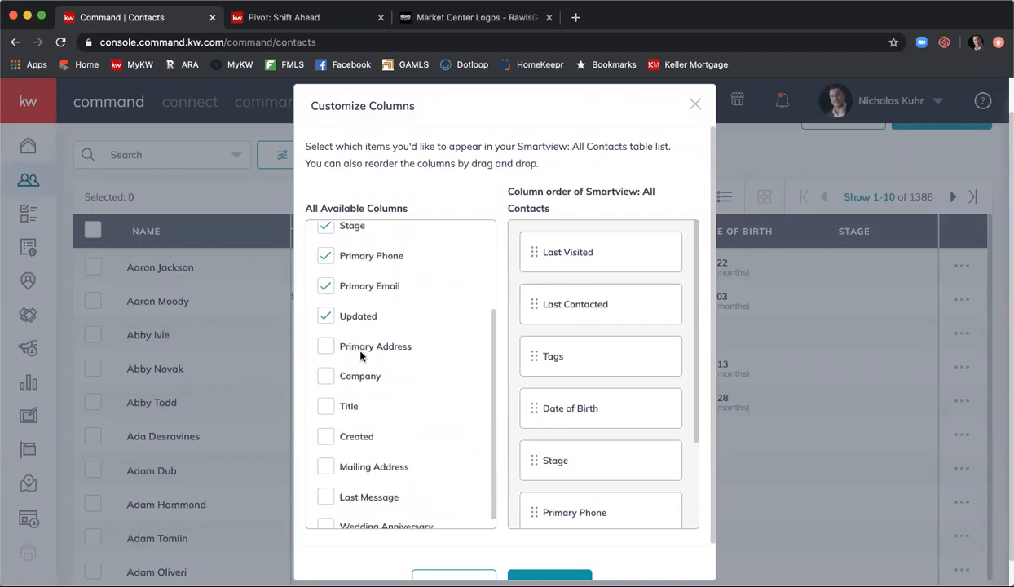
scroll(357, 349, "down", 1)
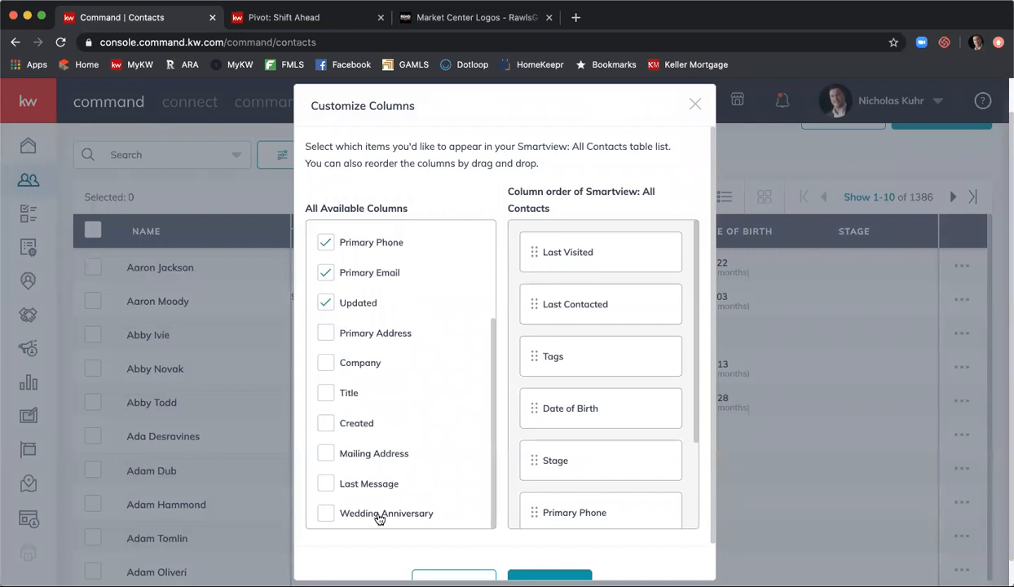
scroll(509, 415, "down", 3)
scroll(509, 411, "up", 1)
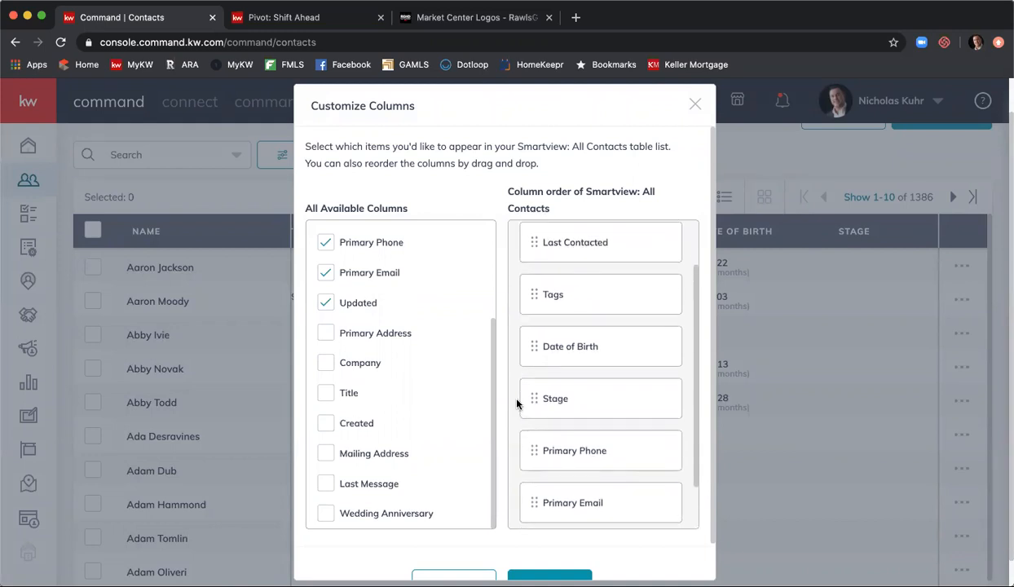
scroll(537, 380, "down", 2)
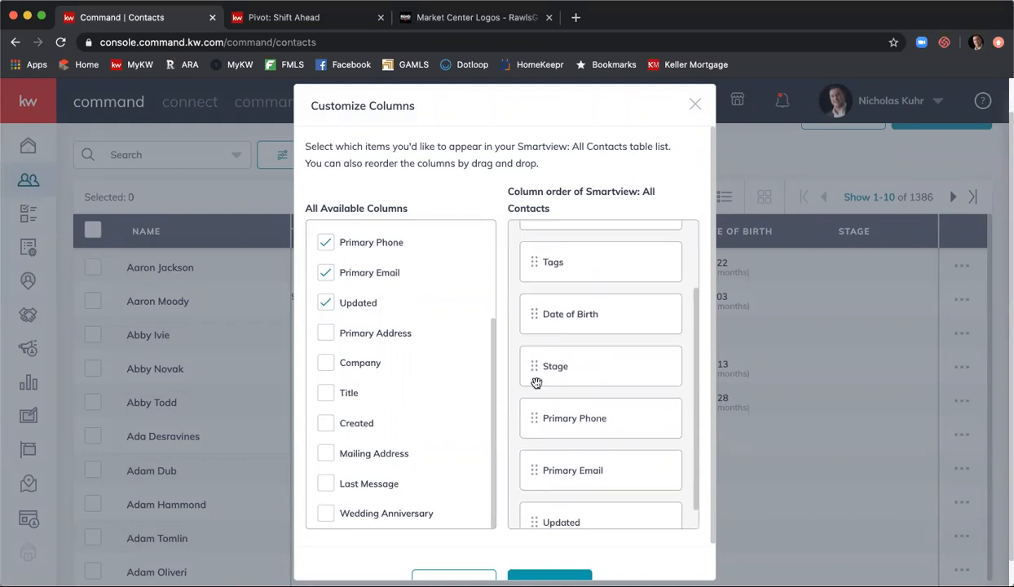
scroll(501, 472, "down", 1)
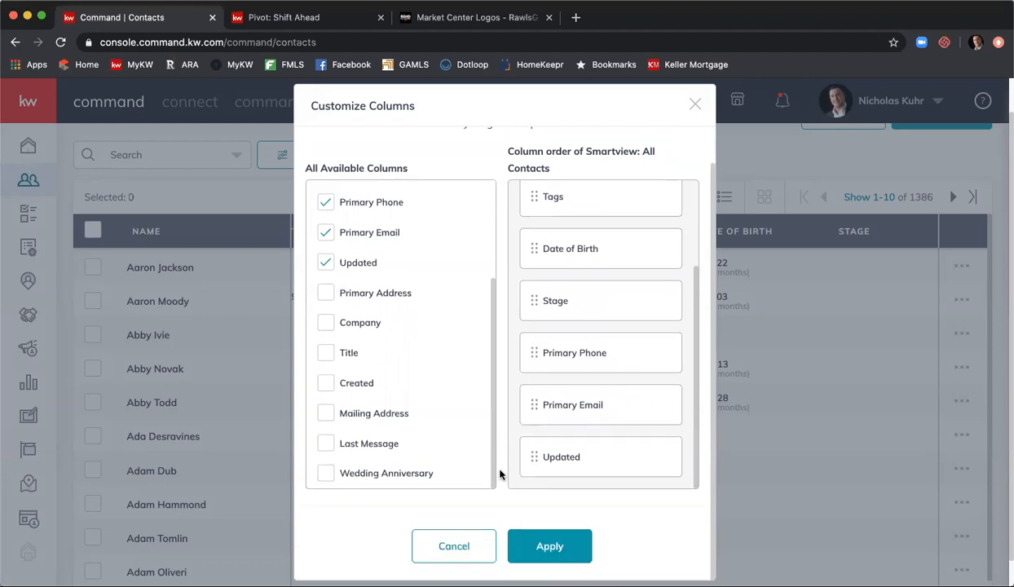
left_click(554, 556)
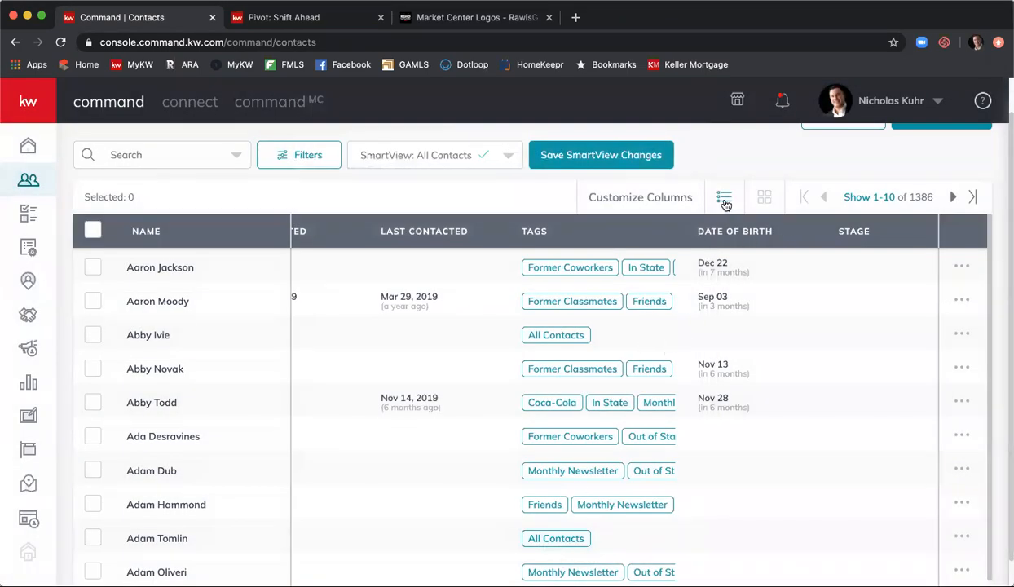
- Switch the contacts list to card view showing stage, last activity, phone, email and tags
left_click(764, 199)
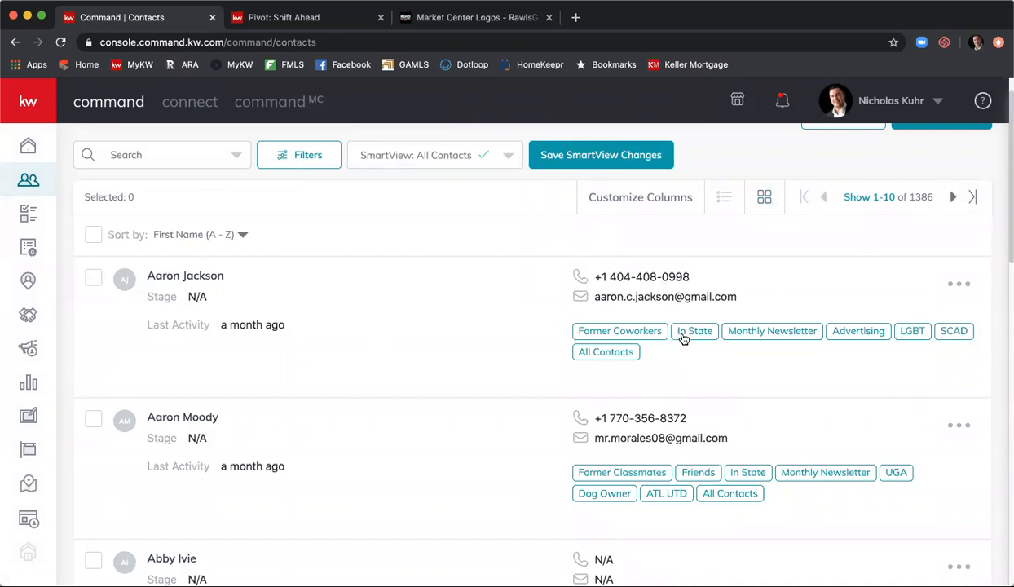
scroll(598, 318, "down", 10)
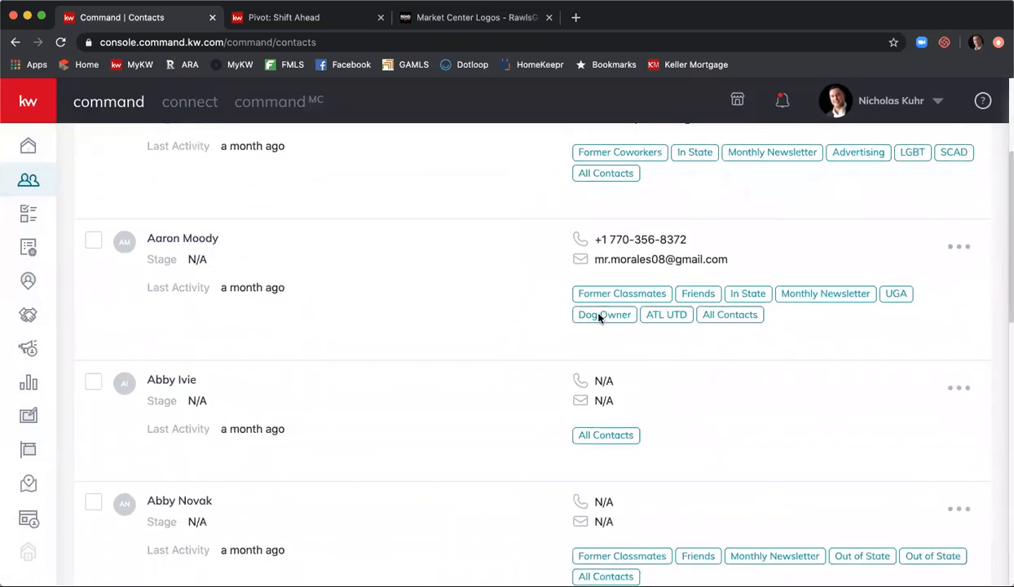
scroll(598, 316, "up", 10)
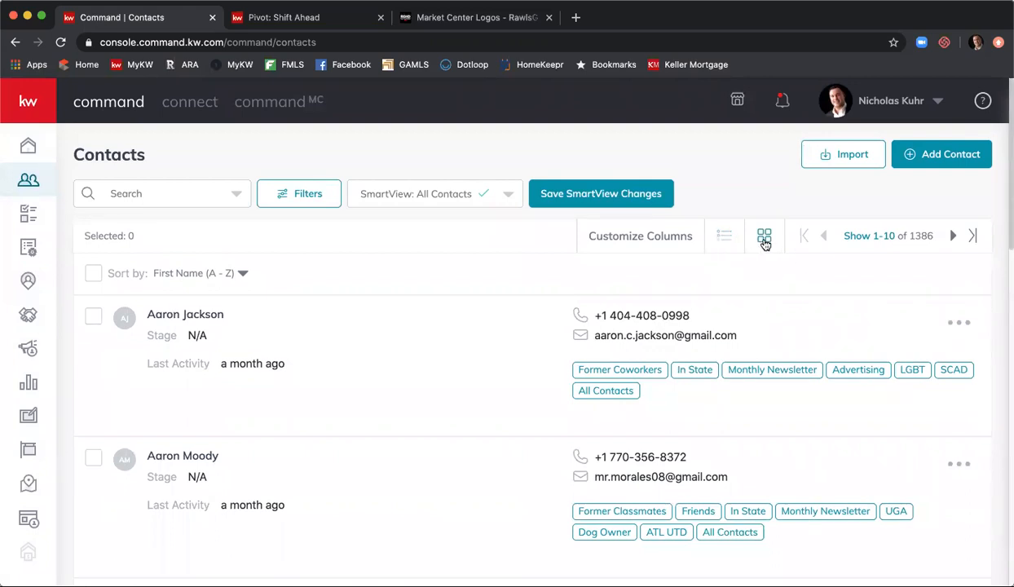
- Set the contacts list to show 50 contacts per page
left_click(879, 236)
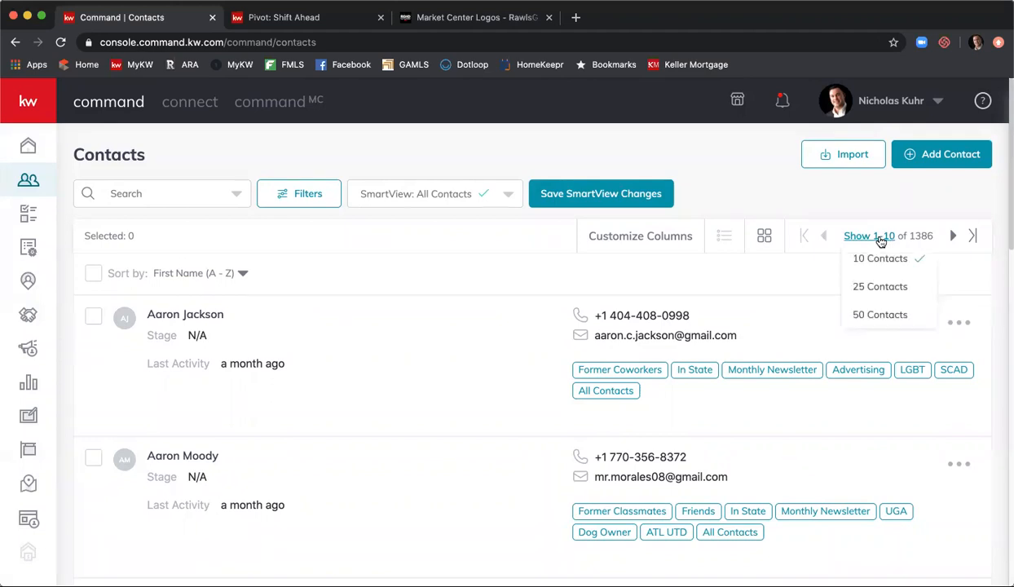
left_click(880, 315)
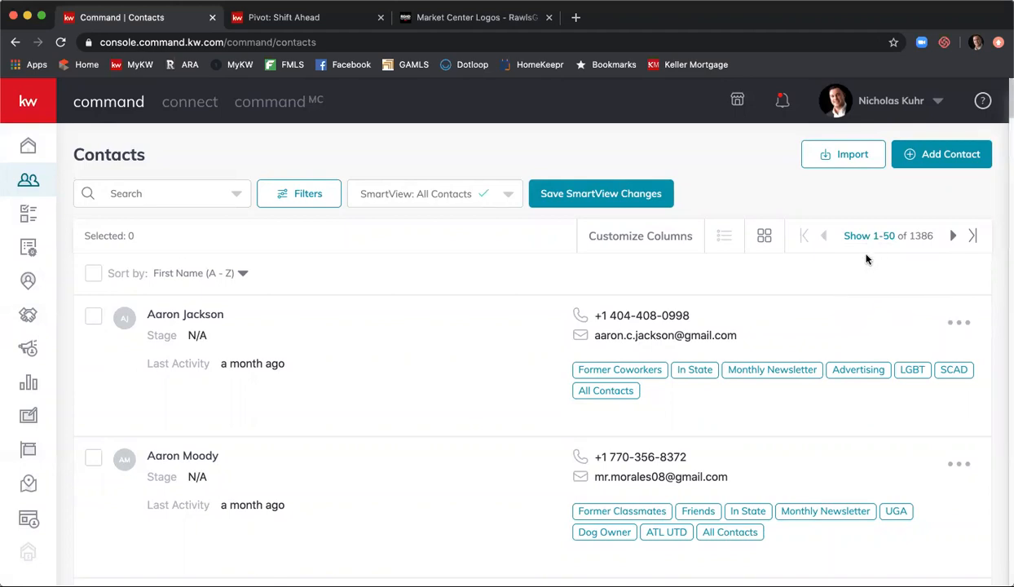
scroll(808, 300, "down", 15)
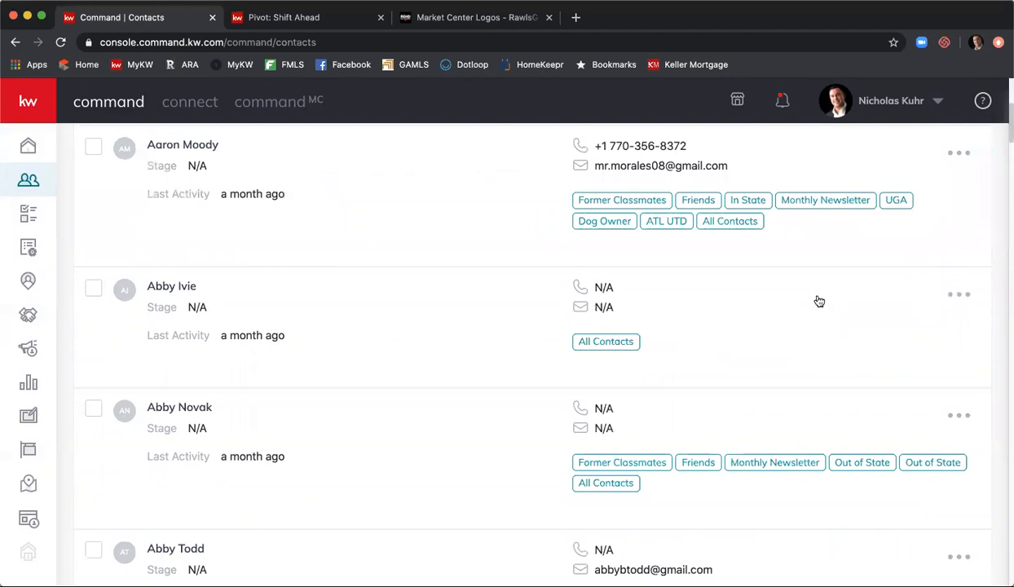
scroll(819, 300, "down", 8)
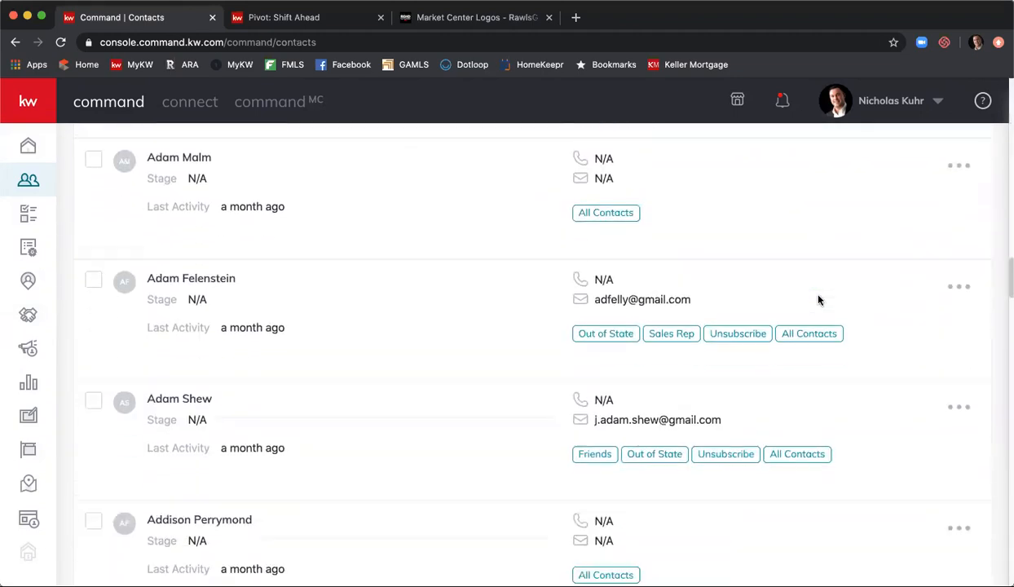
scroll(823, 283, "up", 20)
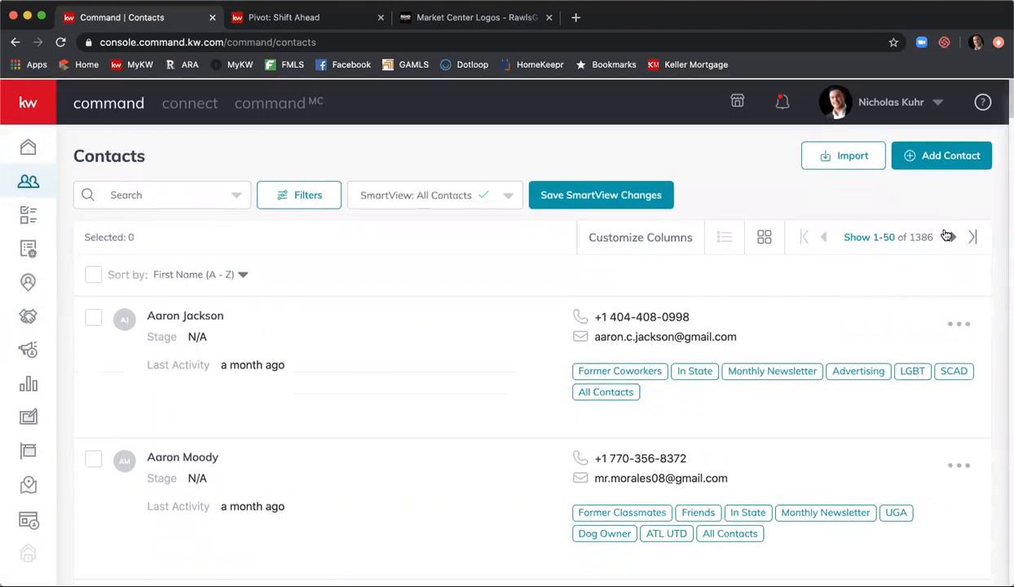
- Page to the next and last pages of contacts, then return to the first page
left_click(952, 236)
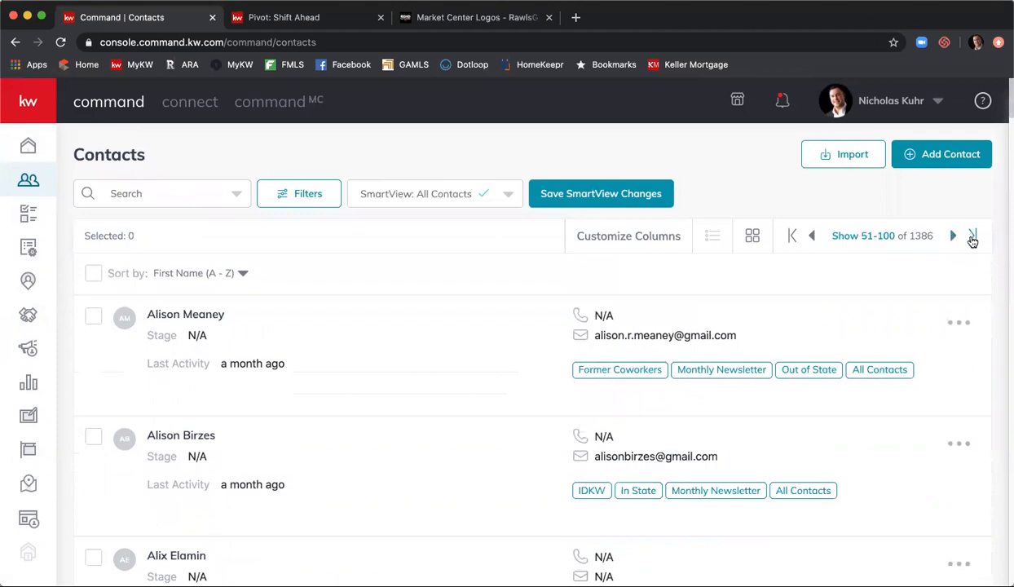
left_click(972, 236)
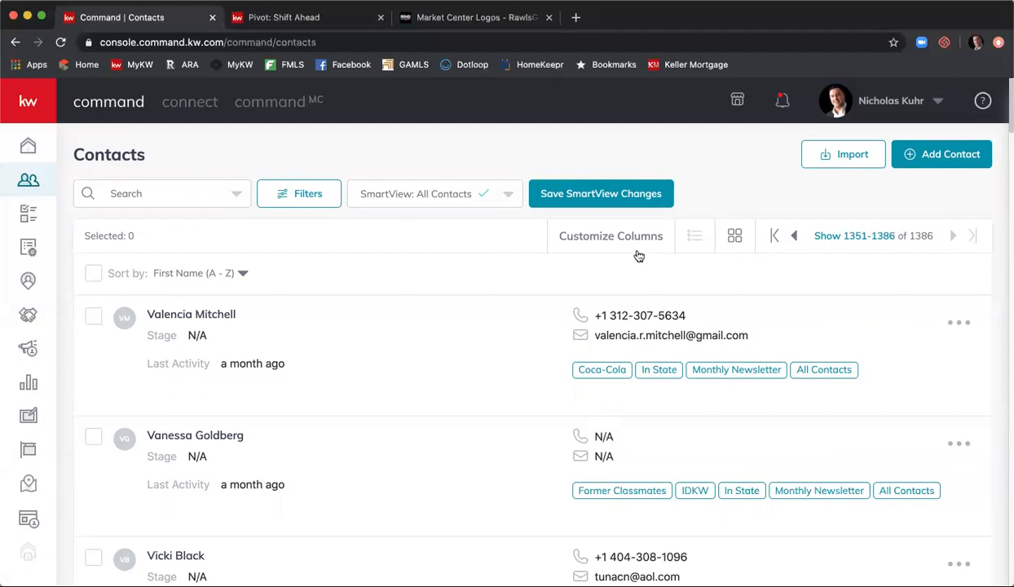
left_click(774, 237)
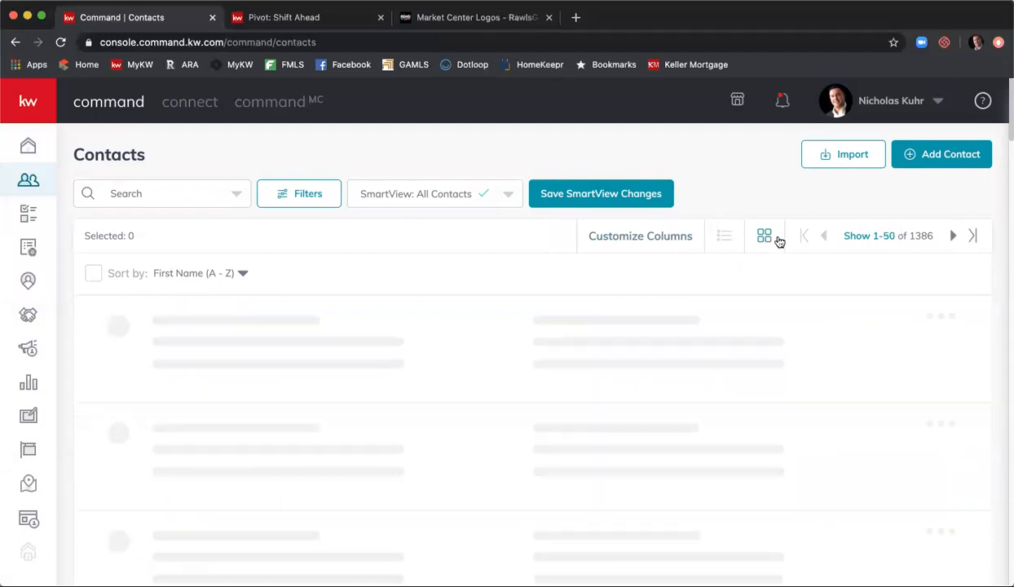
- Return the contacts to table layout and start a new contact owned by Me
left_click(725, 237)
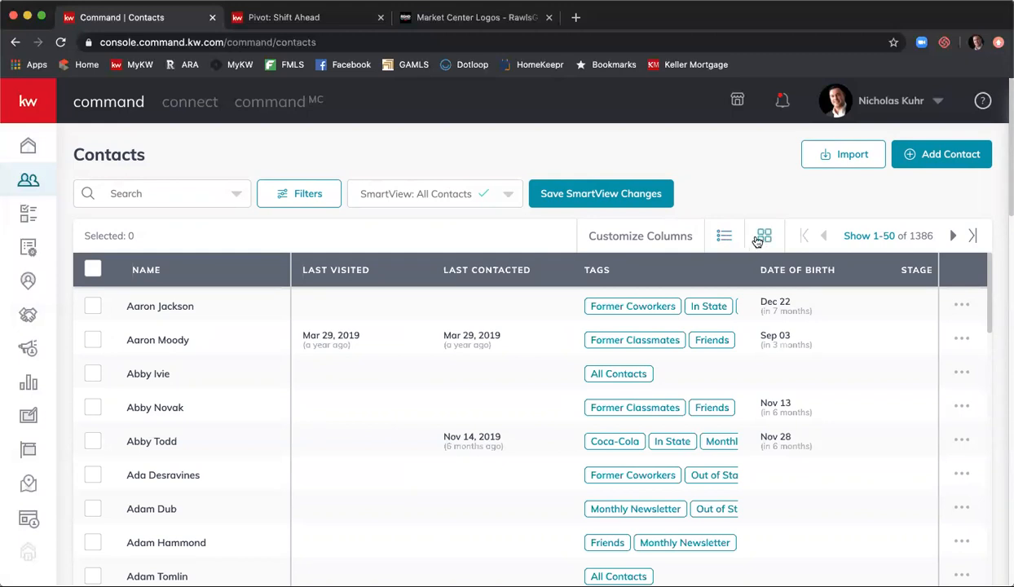
left_click(943, 167)
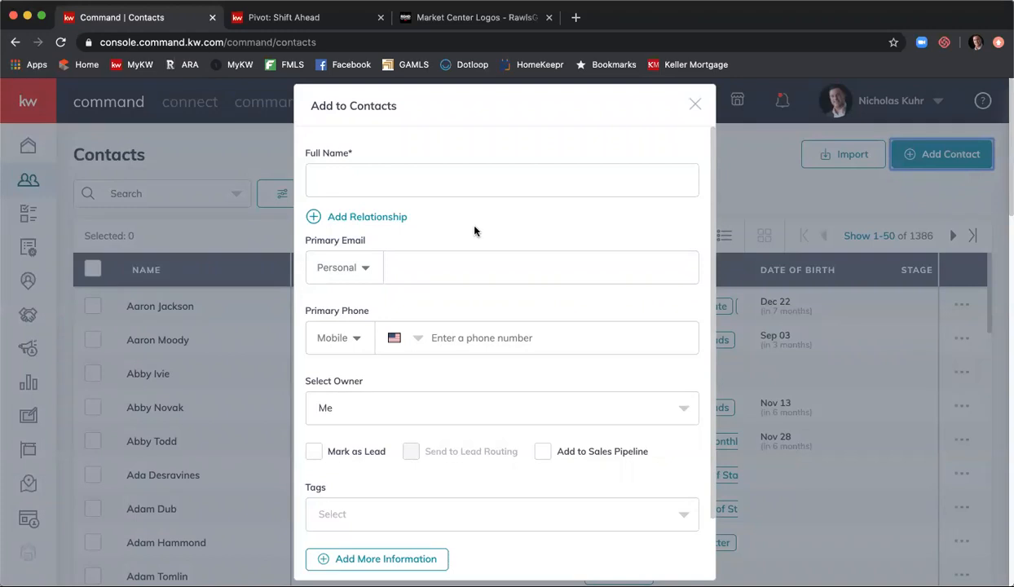
- Enter the new contact's full name and personal Gmail address as primary email
scroll(541, 226, "down", 2)
scroll(550, 231, "up", 2)
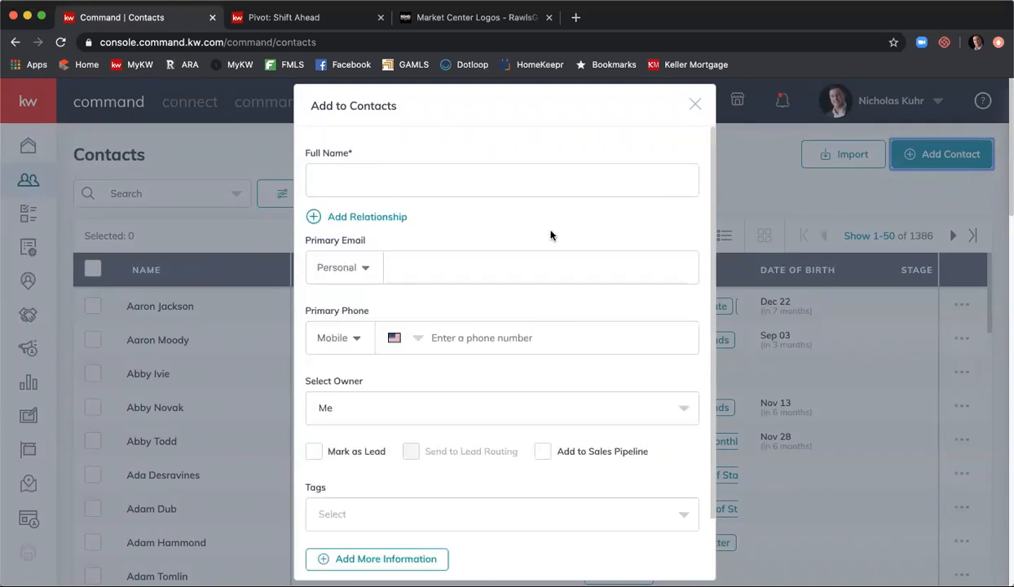
left_click(551, 179)
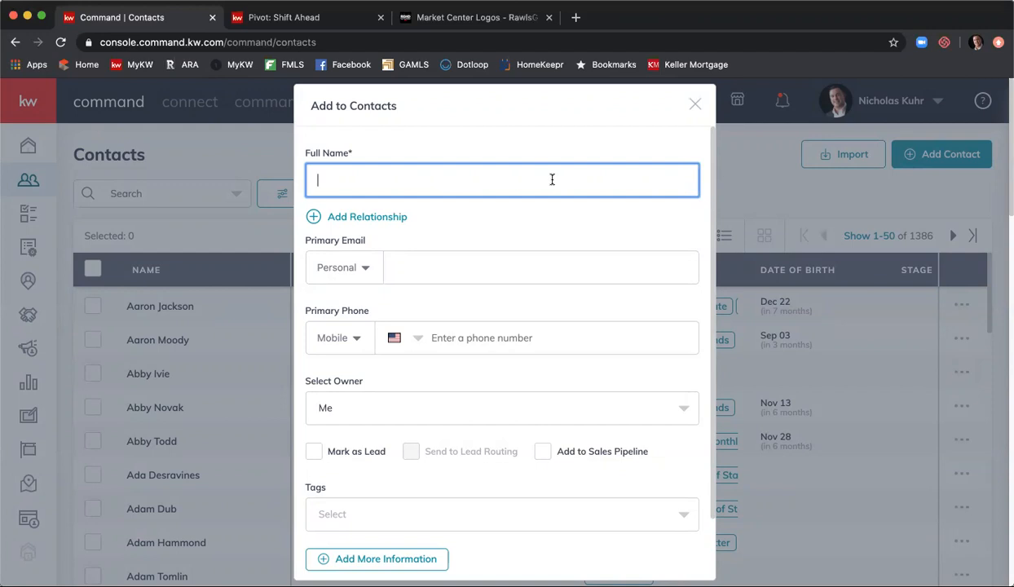
left_click(472, 268)
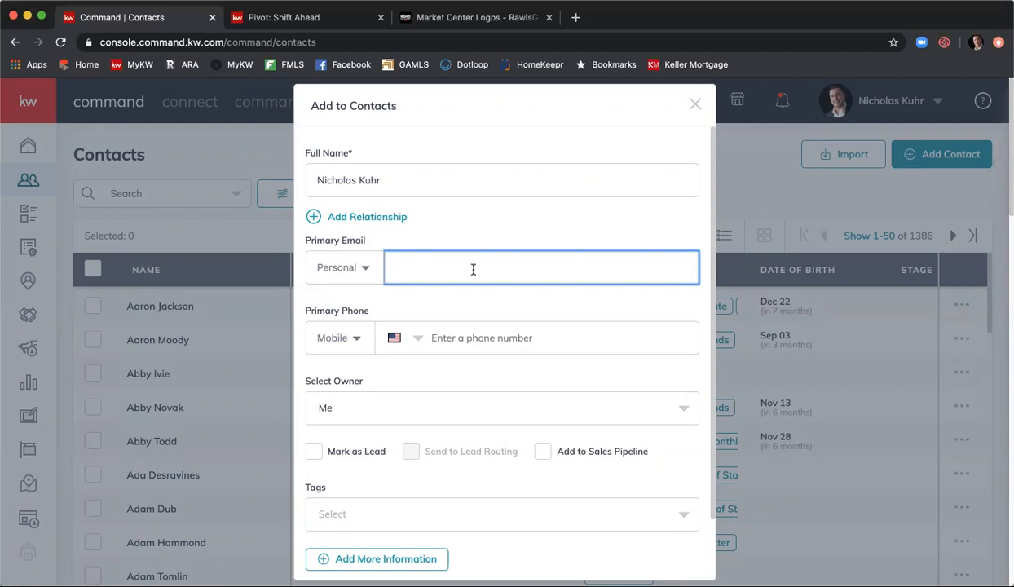
- Insert the middle initial 'A' into the full name and delete the dot from the email
left_click(412, 182)
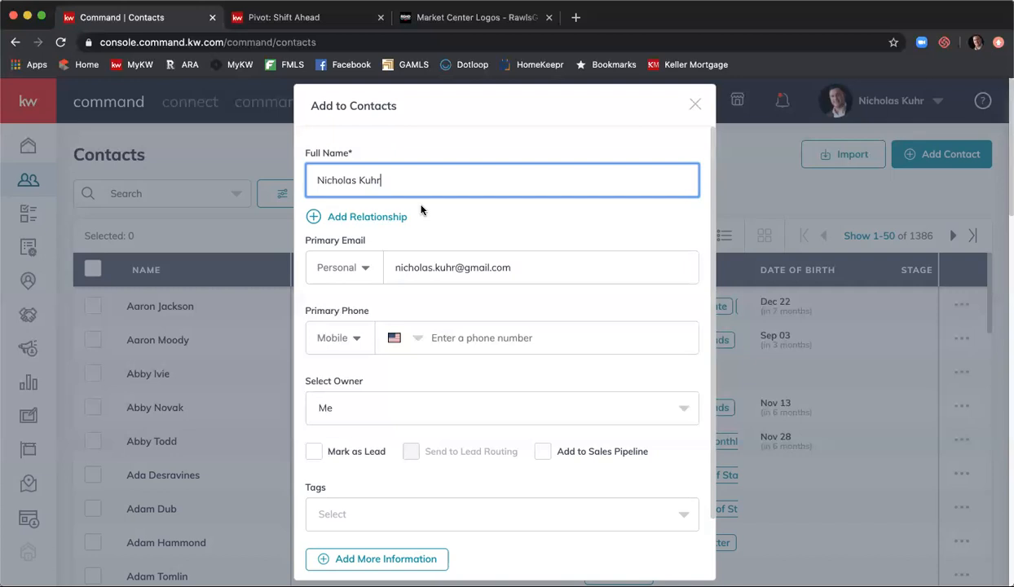
left_click(361, 184)
type("A")
left_click(456, 260)
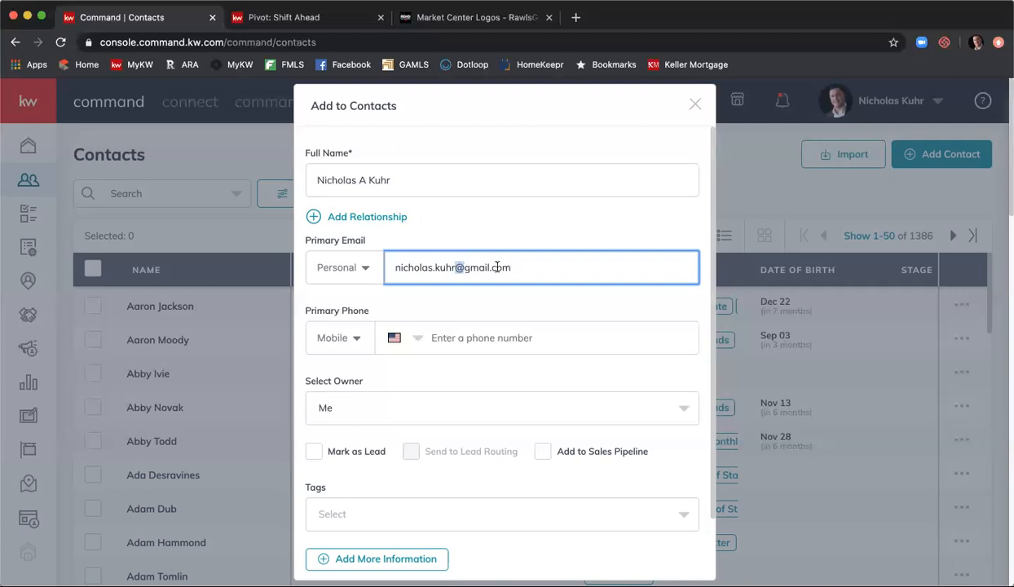
left_click(434, 267)
key("BackSpace")
- Enter the contact's mobile number as the primary phone
scroll(520, 269, "down", 2)
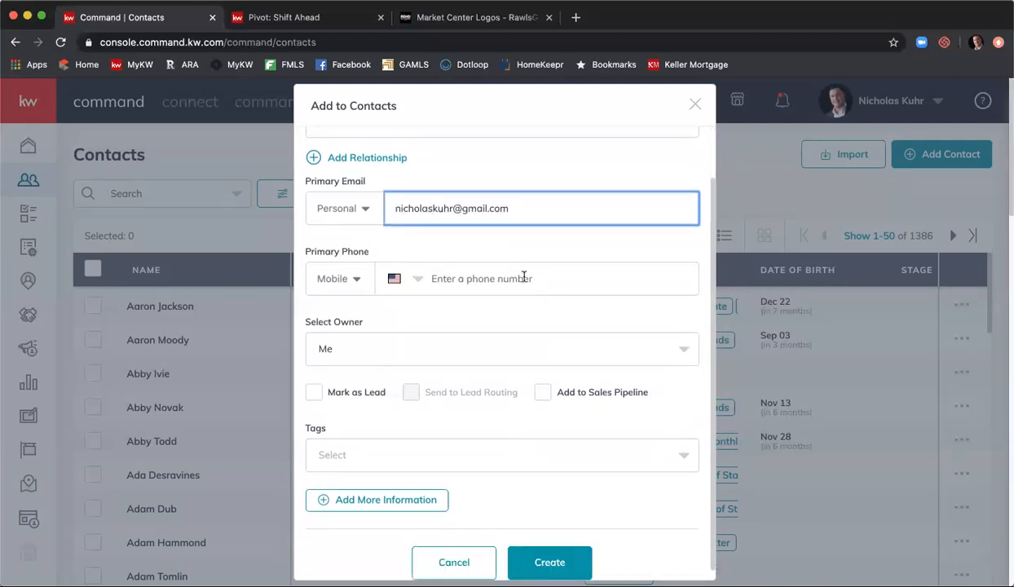
left_click(526, 276)
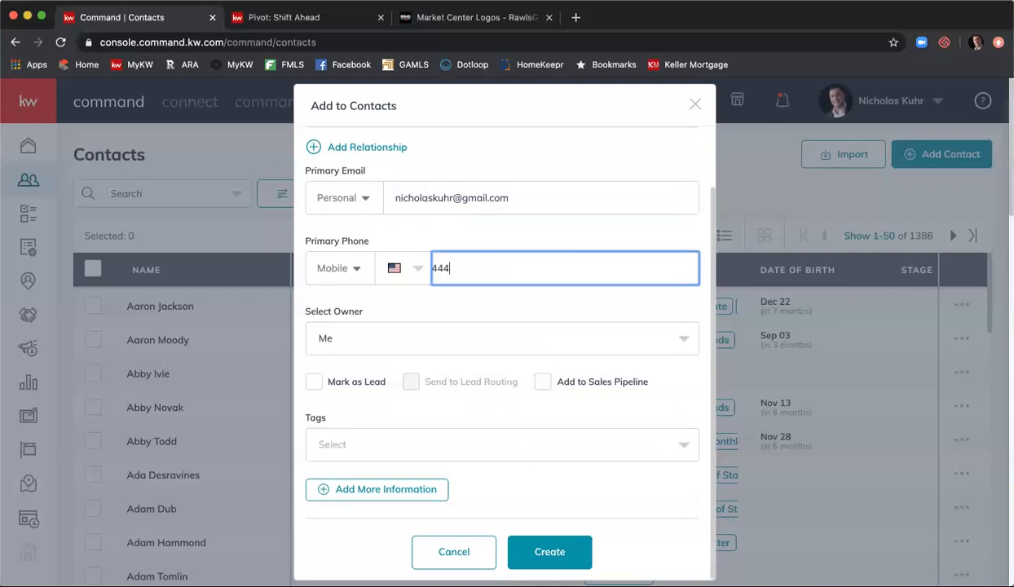
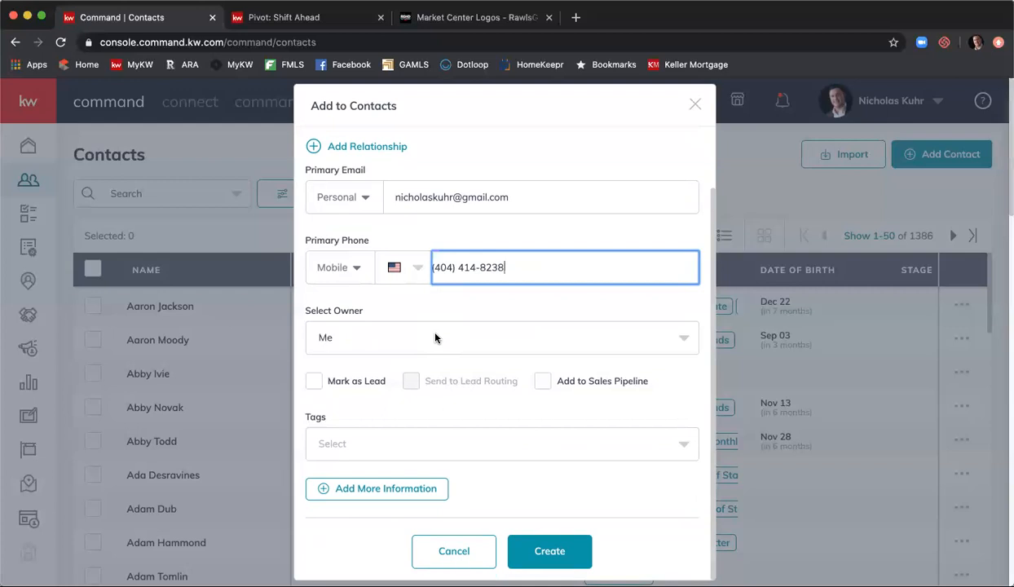
scroll(435, 338, "down", 2)
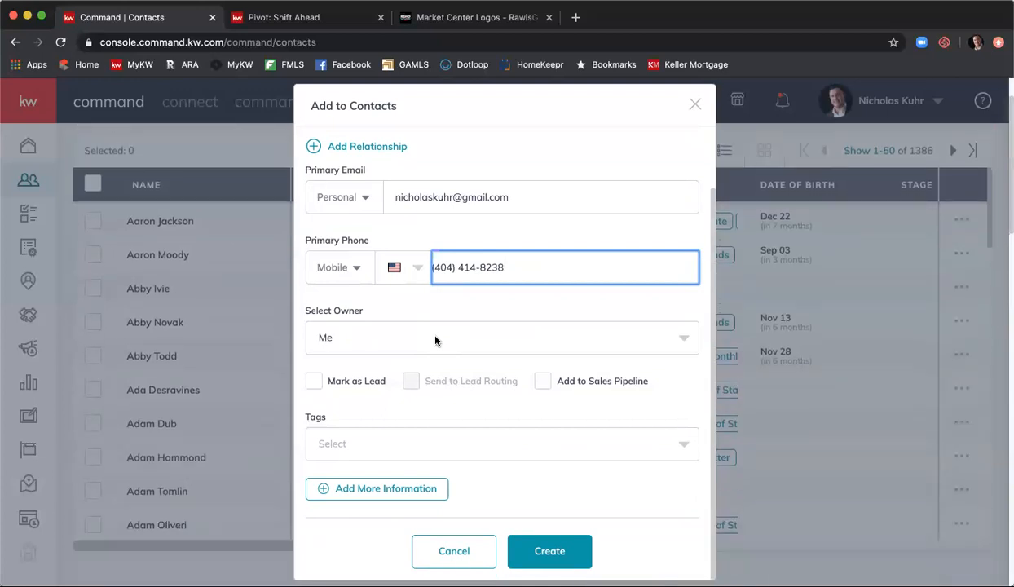
- Tag the contact with Smyrna and UGA
left_click(393, 443)
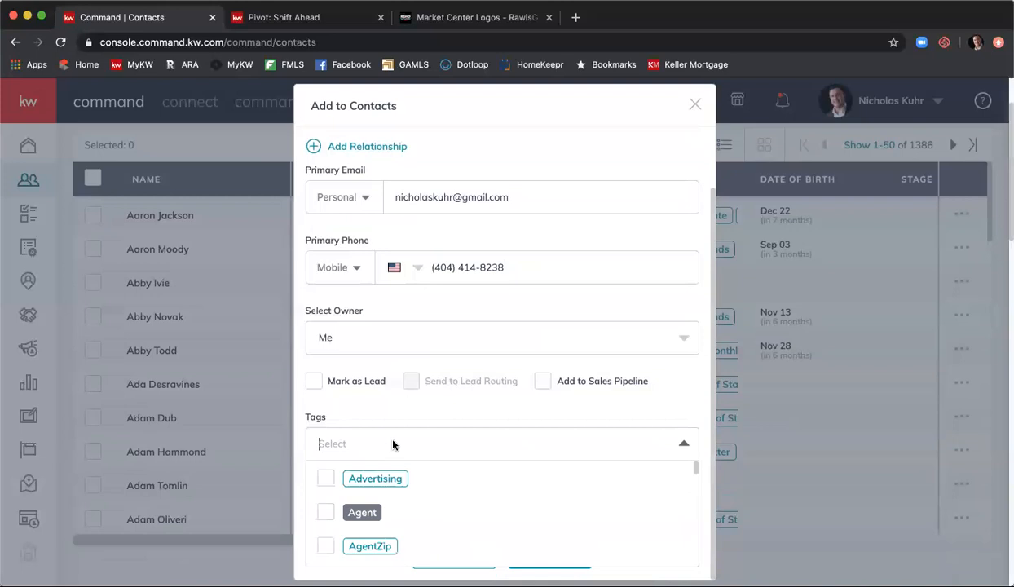
scroll(407, 400, "down", 2)
scroll(459, 468, "down", 2)
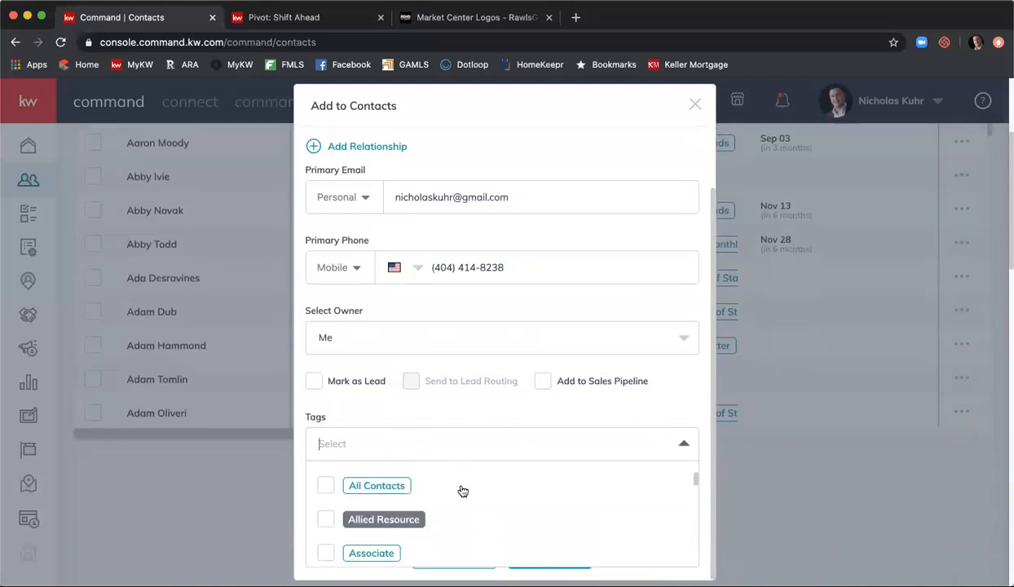
scroll(461, 484, "down", 2)
scroll(461, 492, "up", 4)
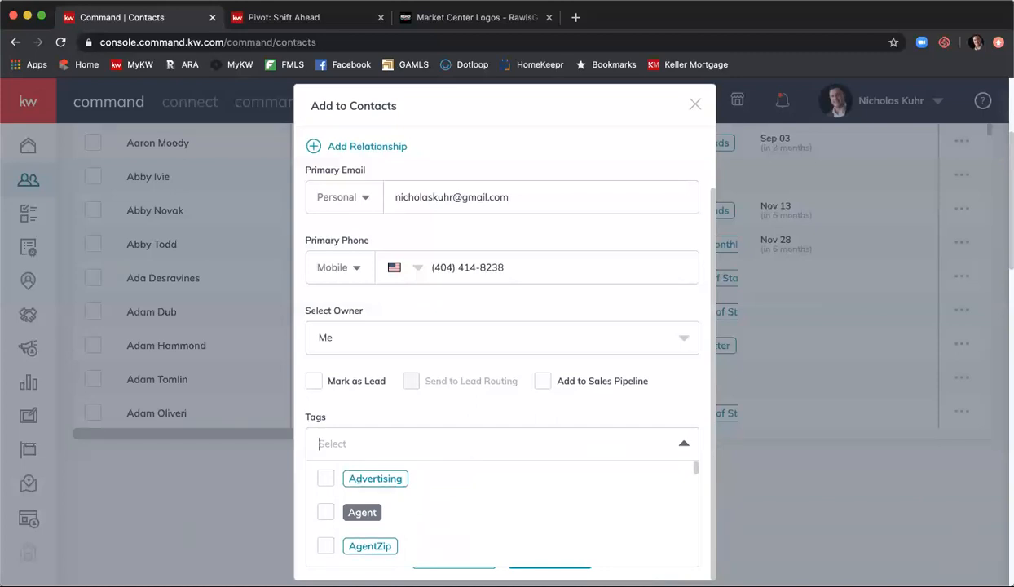
type("smyr")
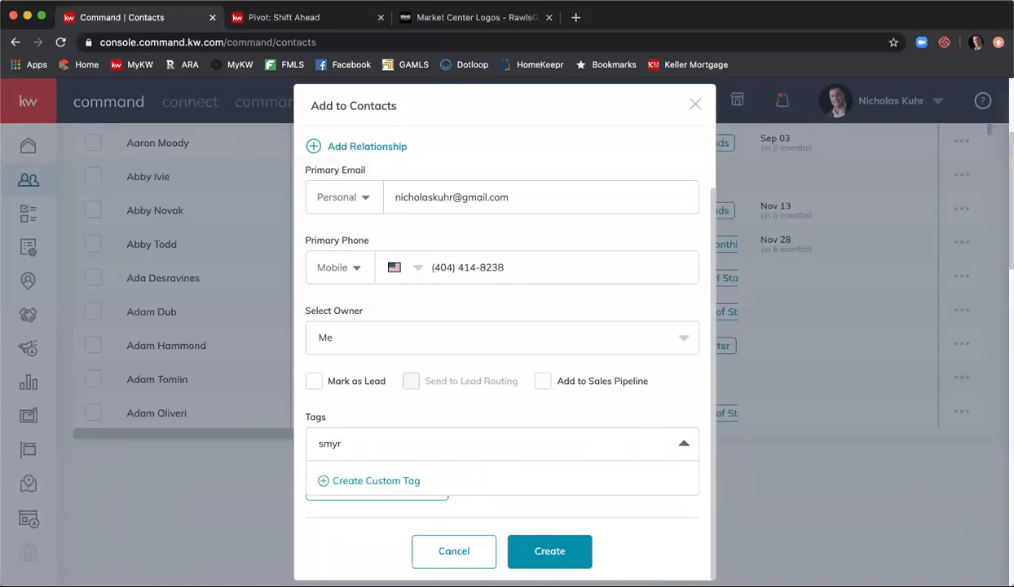
type("n")
left_click(327, 511)
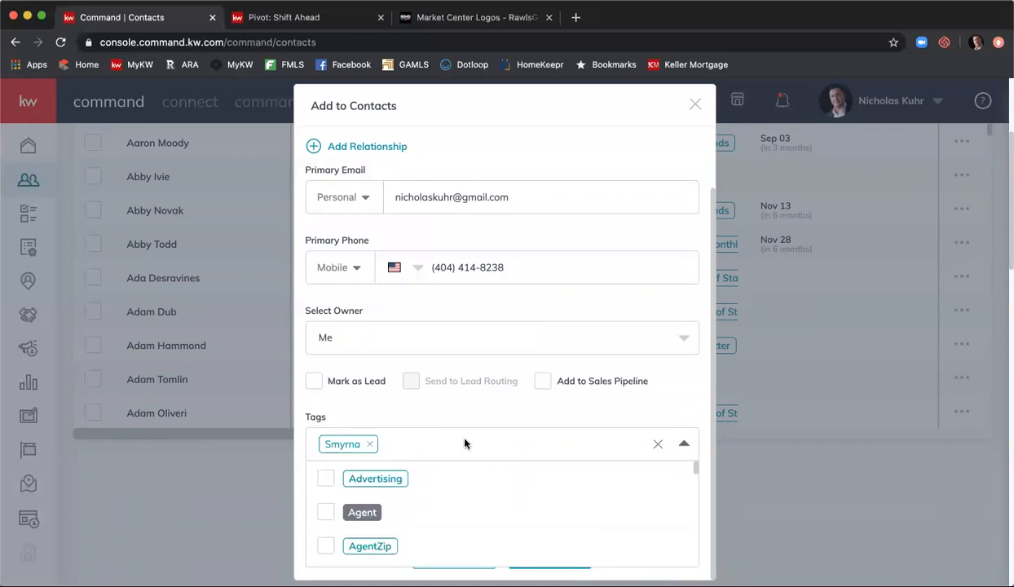
type("uga")
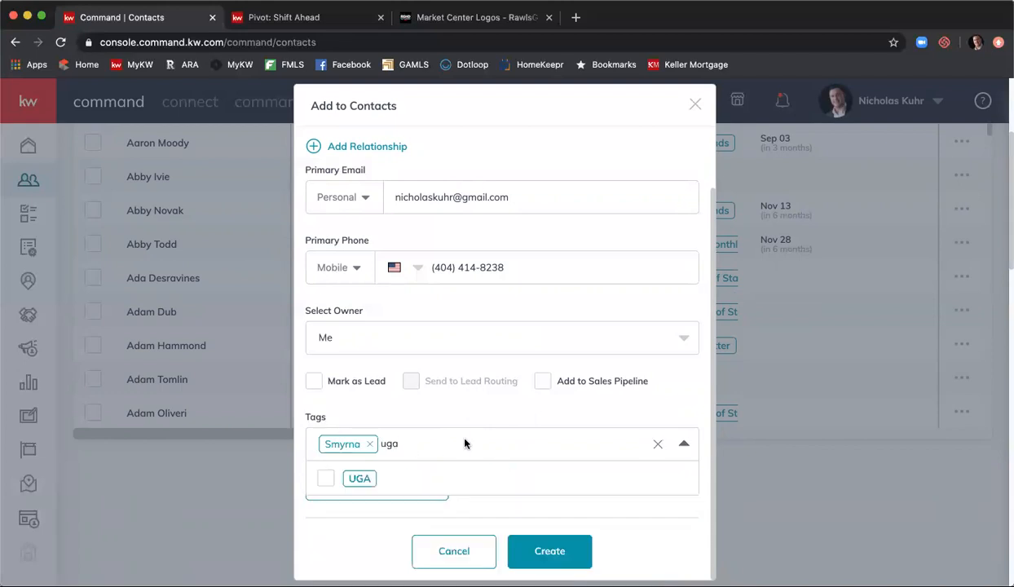
left_click(325, 482)
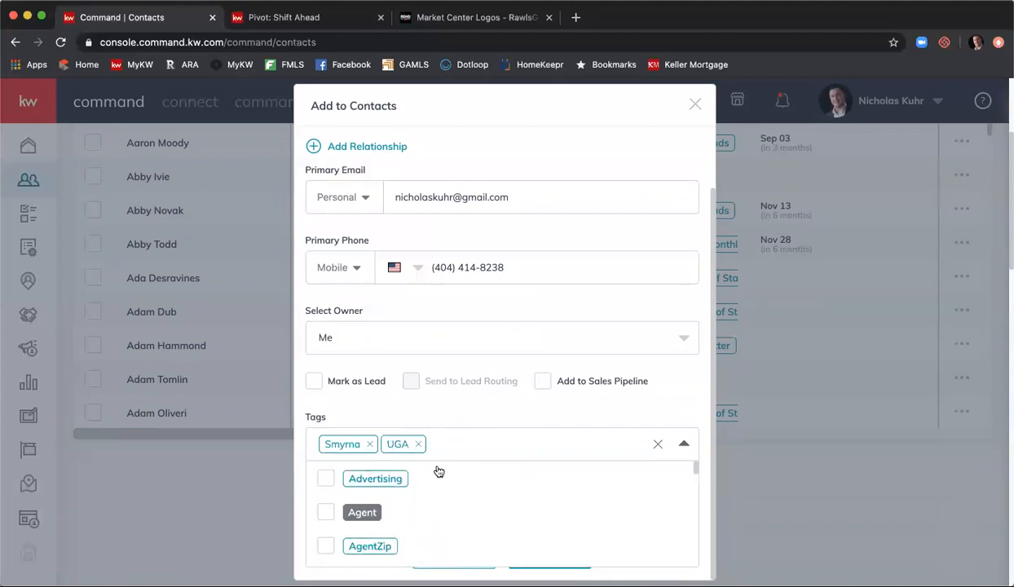
- Add the Former Classmate tag to the contact
type("sph")
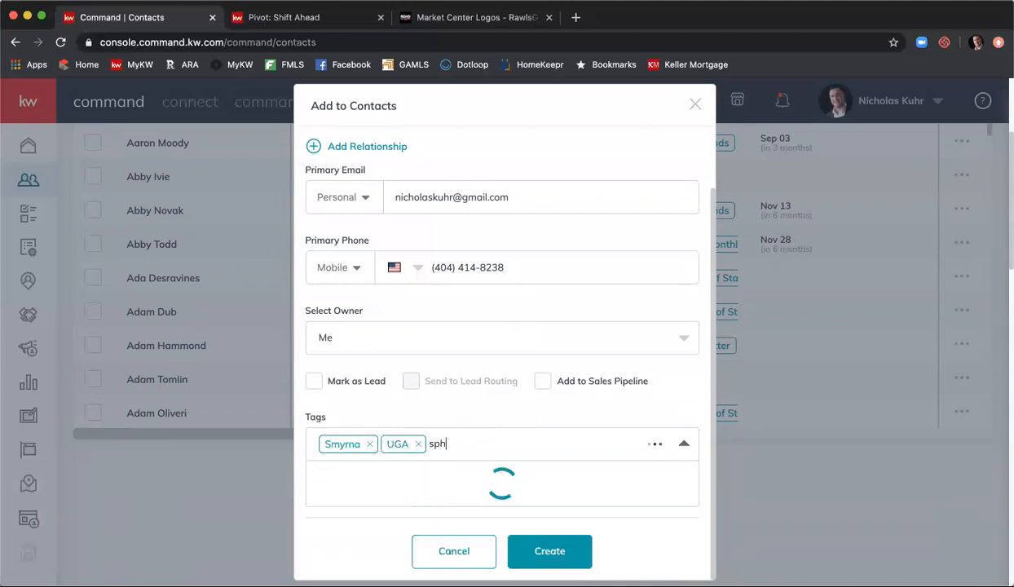
key("BackSpace")
key("BackSpace")
key("BackSpace")
type("fromer")
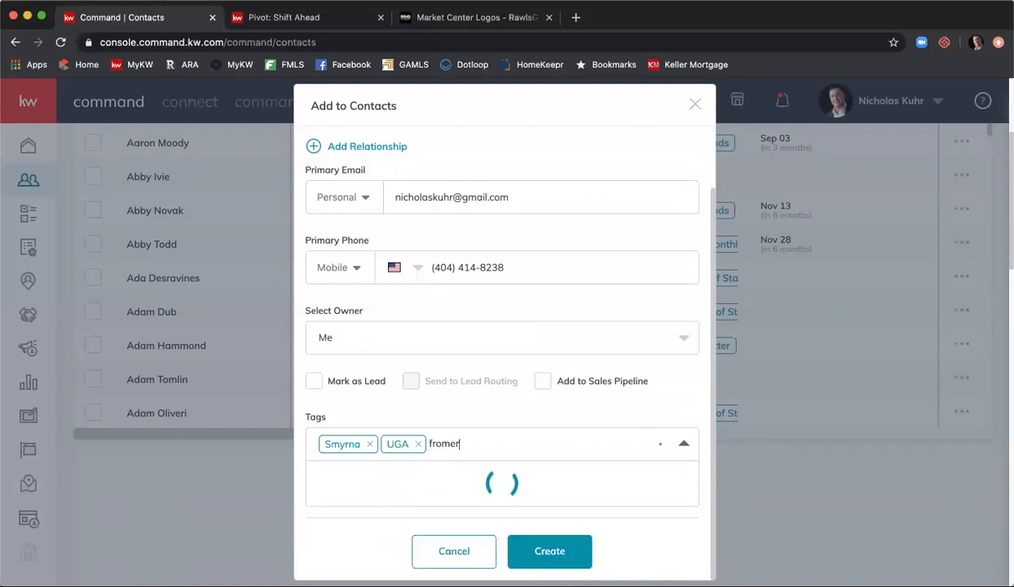
key("BackSpace")
key("BackSpace")
key("BackSpace")
key("BackSpace")
key("BackSpace")
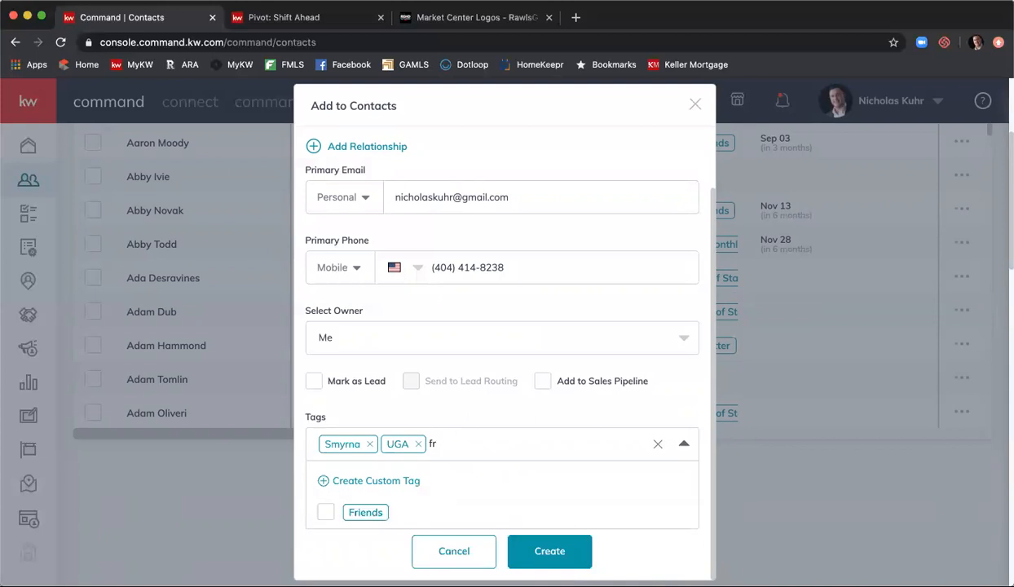
type("ormer class")
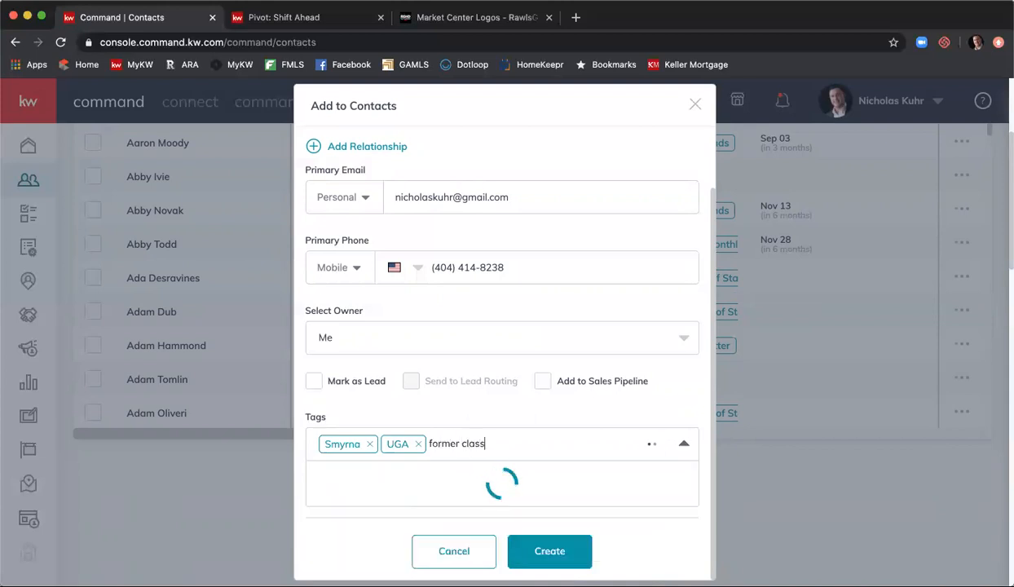
left_click(329, 512)
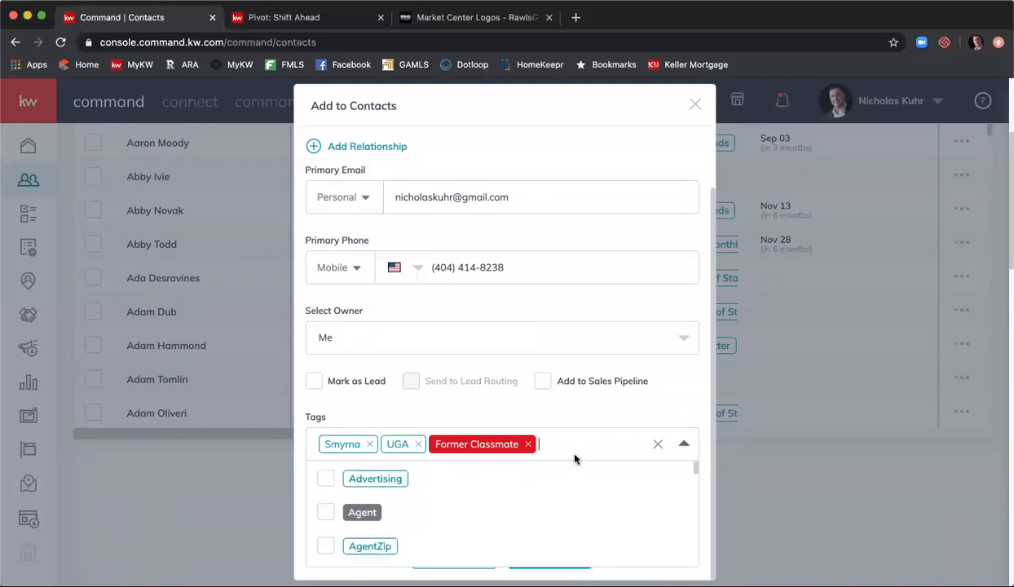
- Start a custom 'sphere' tag, try several colours, then discard it
type("sphere")
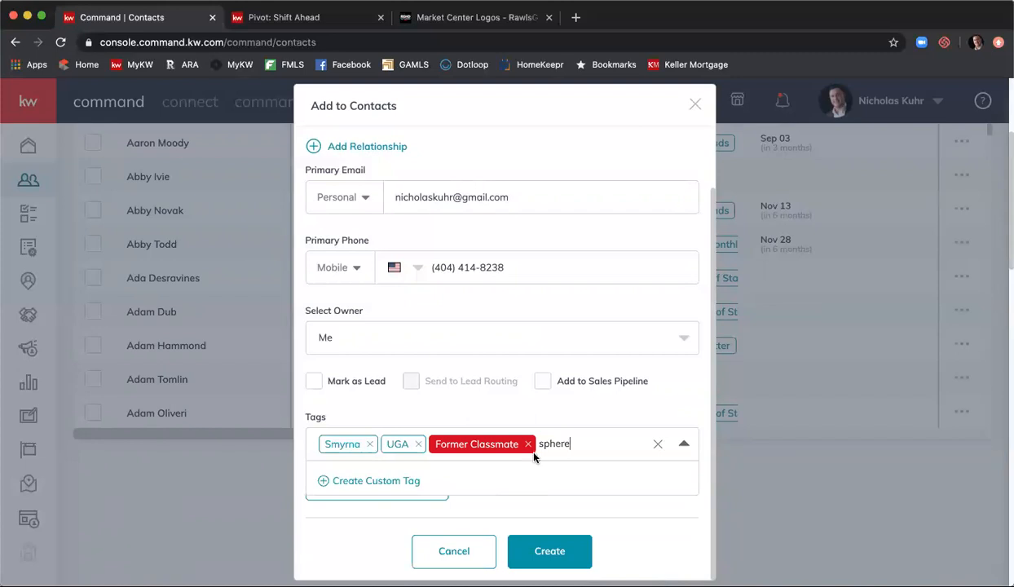
left_click(353, 485)
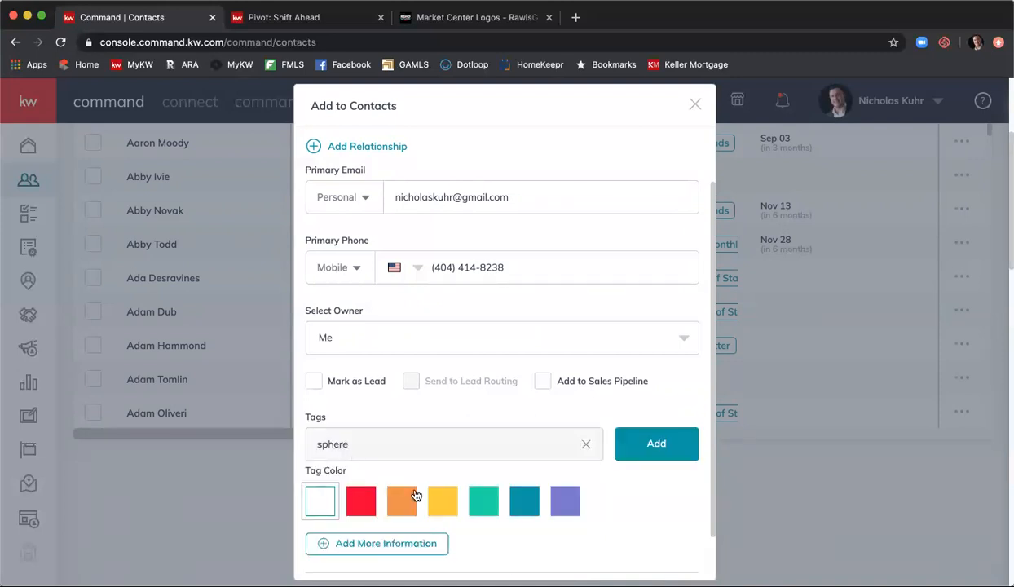
left_click(446, 504)
left_click(484, 504)
left_click(524, 504)
left_click(565, 504)
left_click(317, 501)
scroll(648, 456, "down", 1)
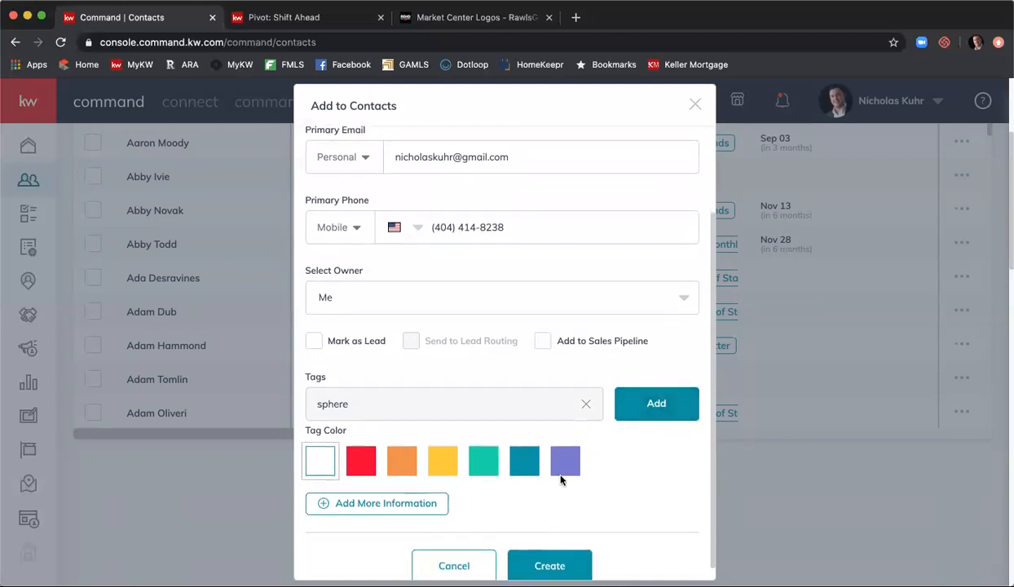
left_click(584, 406)
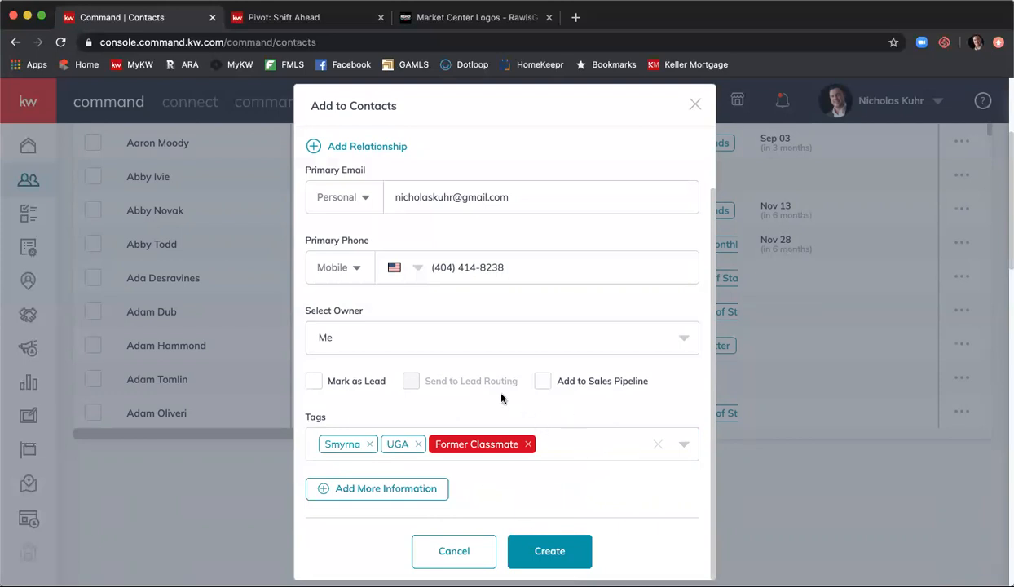
- Reveal the form's additional information sections
scroll(482, 380, "down", 1)
left_click(403, 489)
scroll(423, 464, "down", 1)
scroll(529, 326, "down", 1)
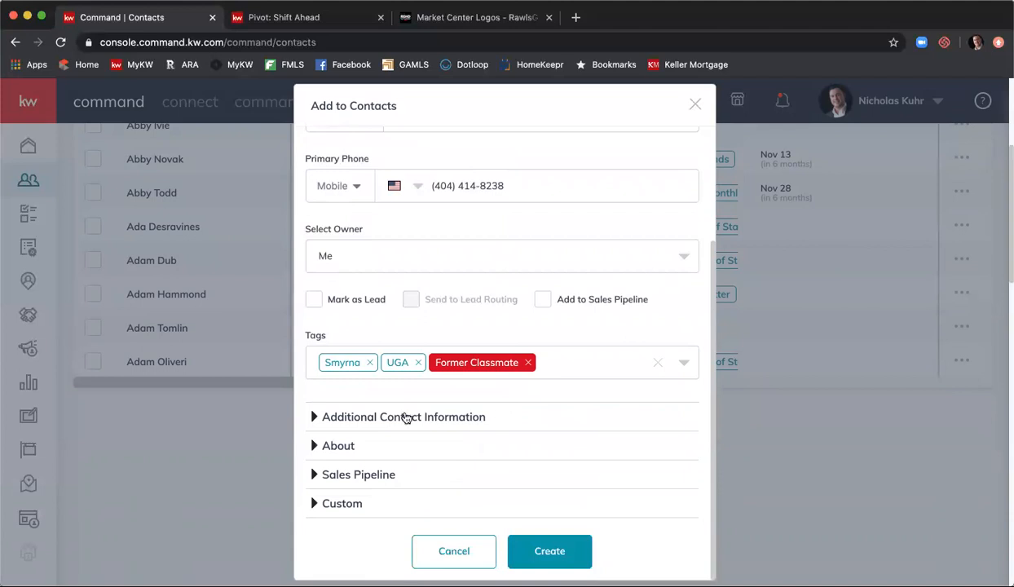
- Enter the contact's Home street address from the Smyrna suggestion and mark it as mailing address
left_click(406, 418)
scroll(485, 417, "down", 3)
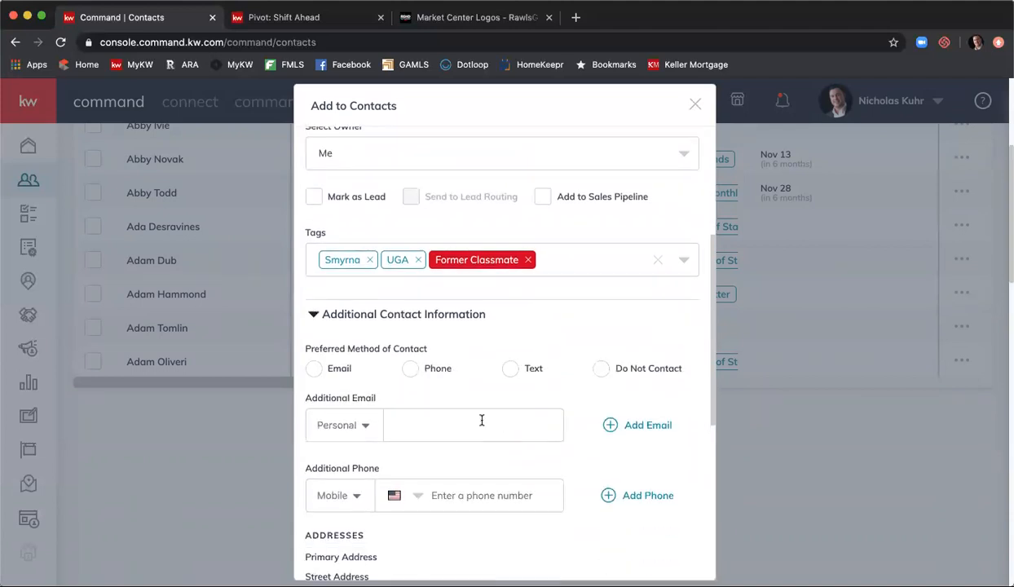
scroll(489, 419, "down", 2)
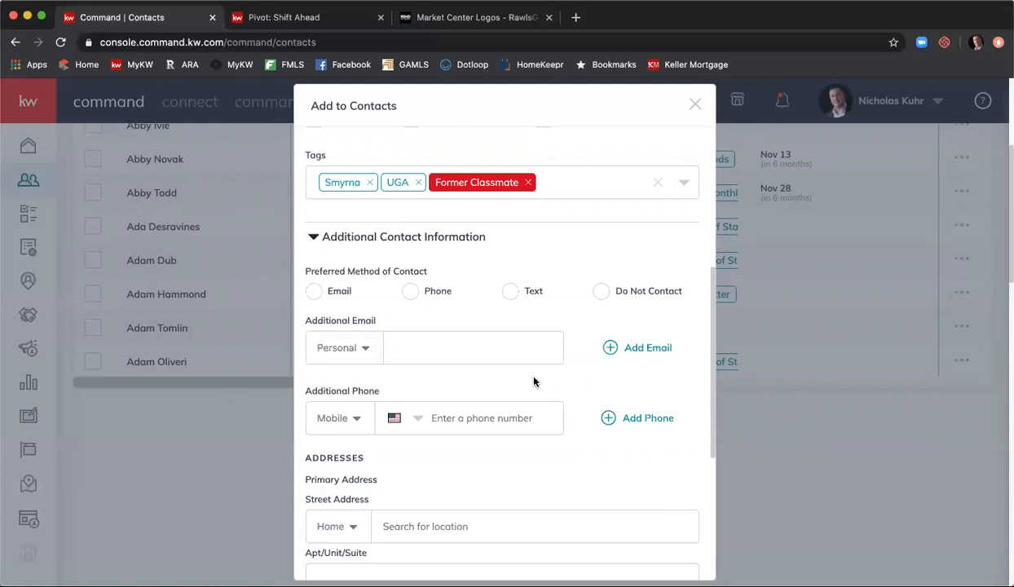
scroll(562, 381, "down", 3)
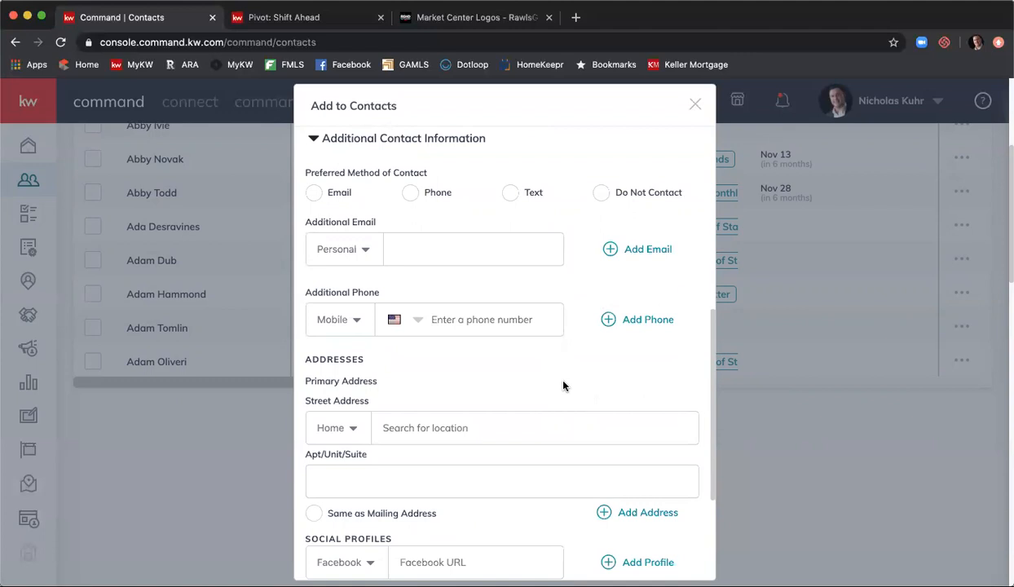
scroll(561, 382, "down", 3)
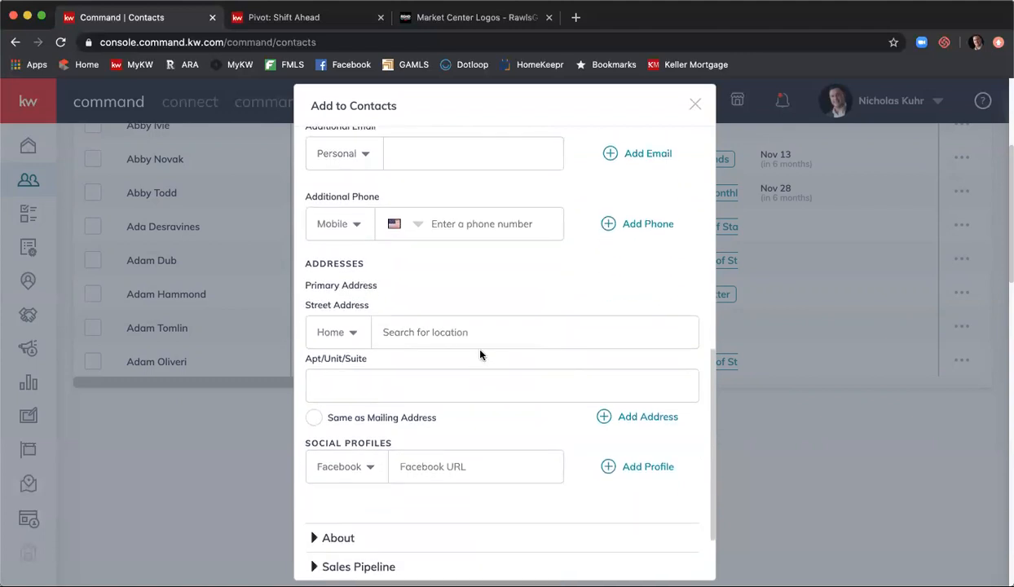
left_click(448, 333)
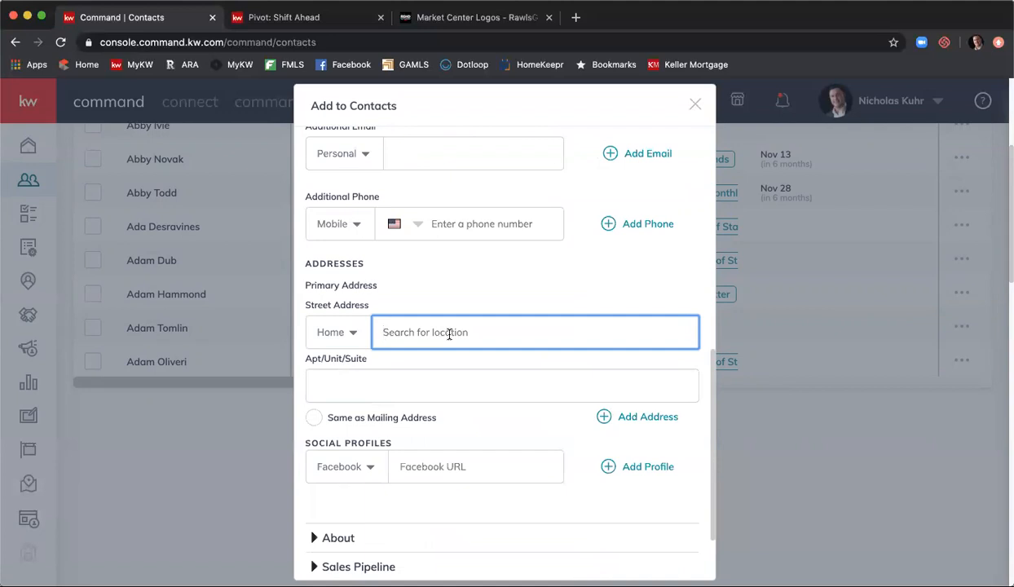
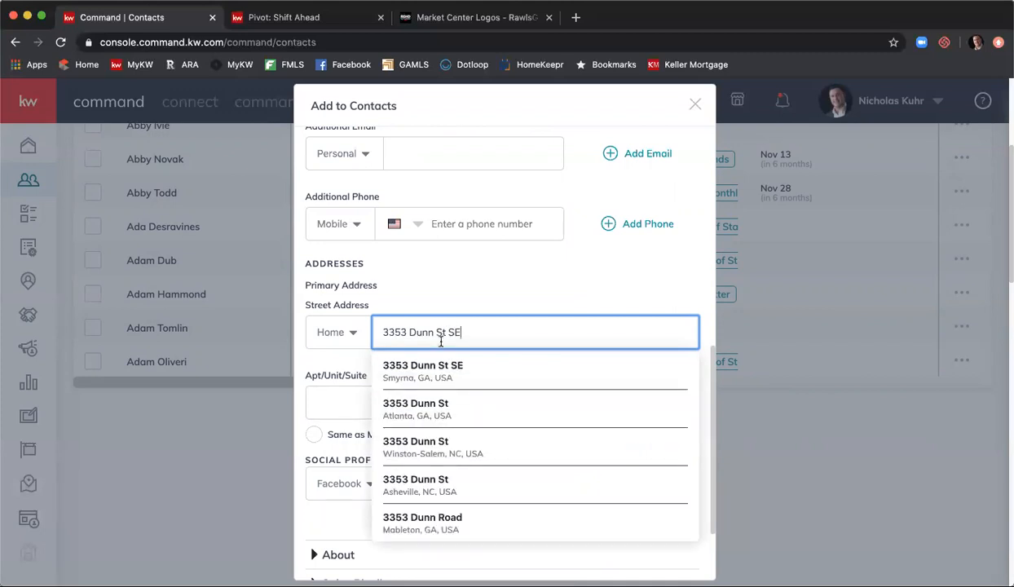
left_click(475, 369)
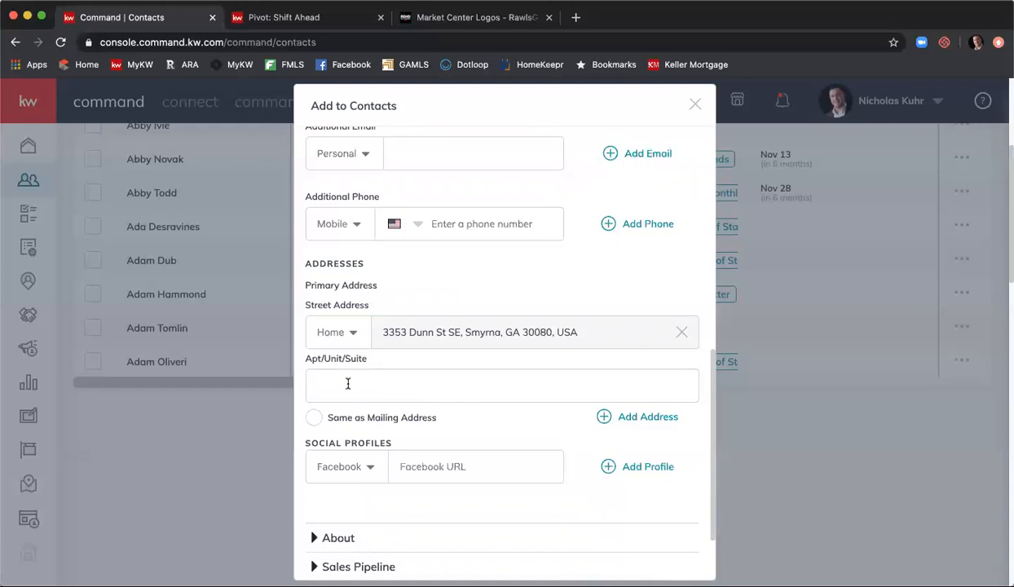
left_click(313, 417)
- Keep Facebook as the network for the first social profile
scroll(463, 425, "down", 1)
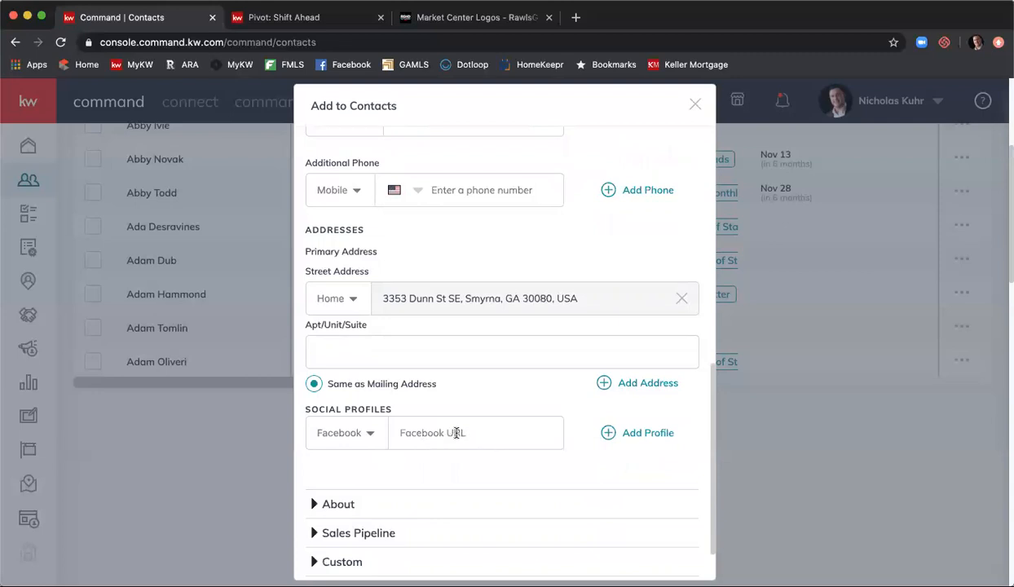
left_click(370, 436)
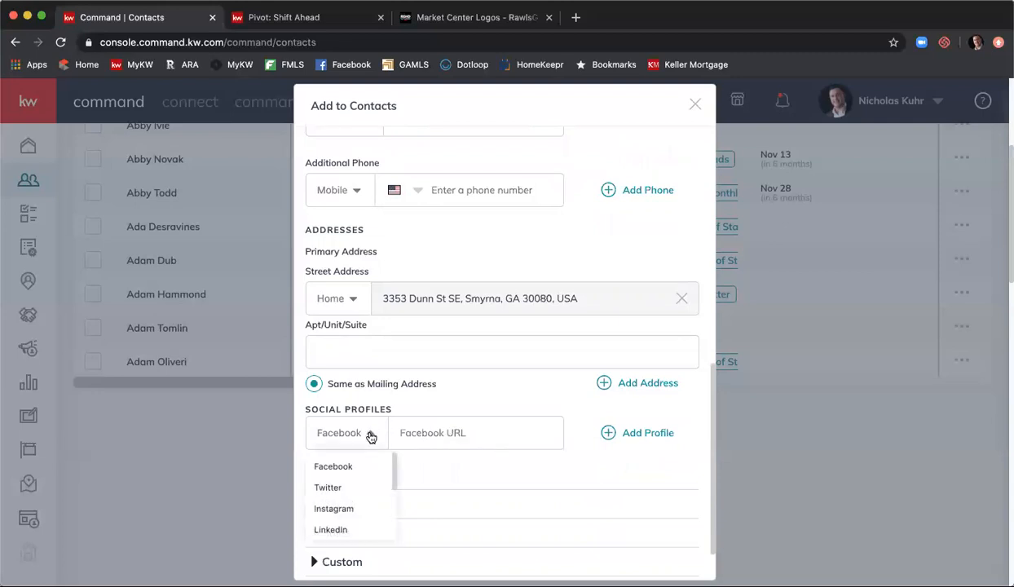
scroll(372, 486, "down", 4)
scroll(373, 486, "up", 4)
scroll(372, 486, "down", 3)
scroll(372, 486, "down", 5)
scroll(370, 487, "up", 5)
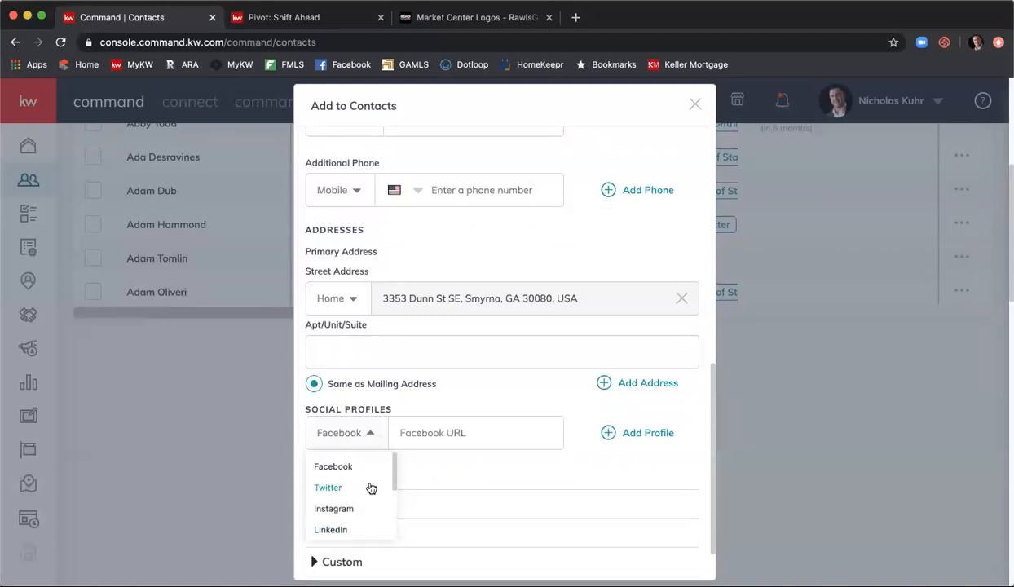
left_click(357, 466)
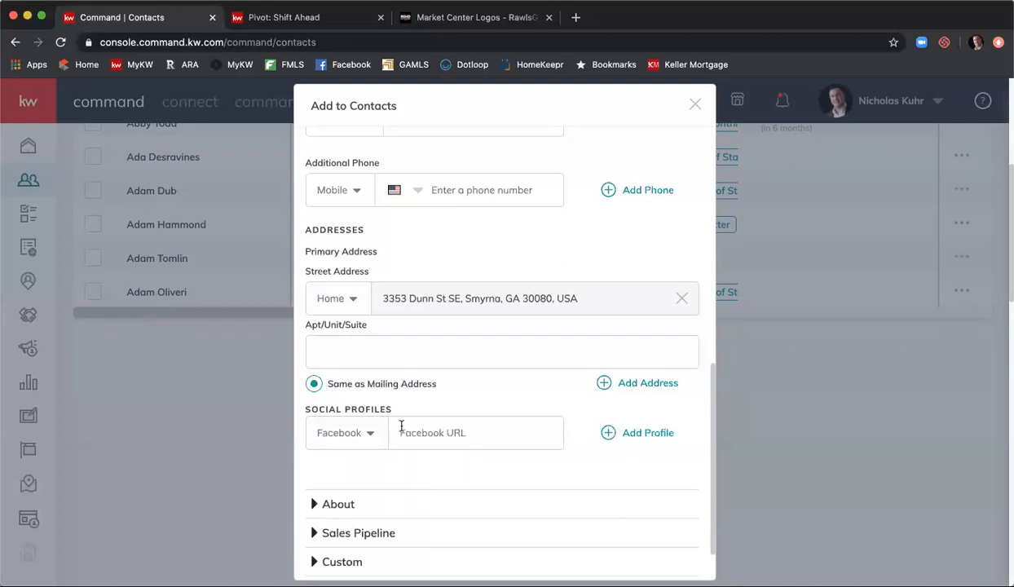
- Add a second social profile set to Instagram
left_click(654, 434)
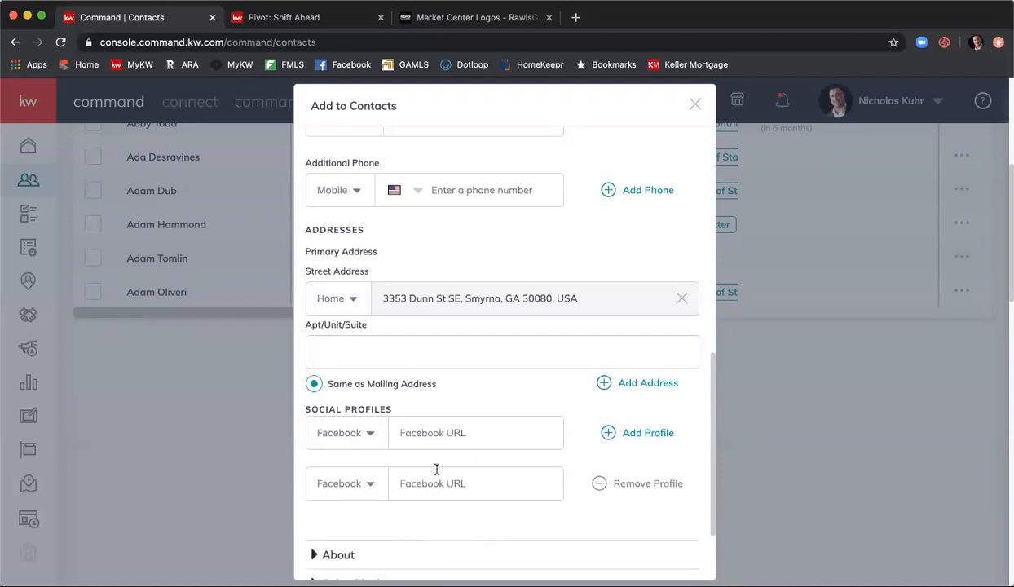
left_click(348, 483)
left_click(350, 436)
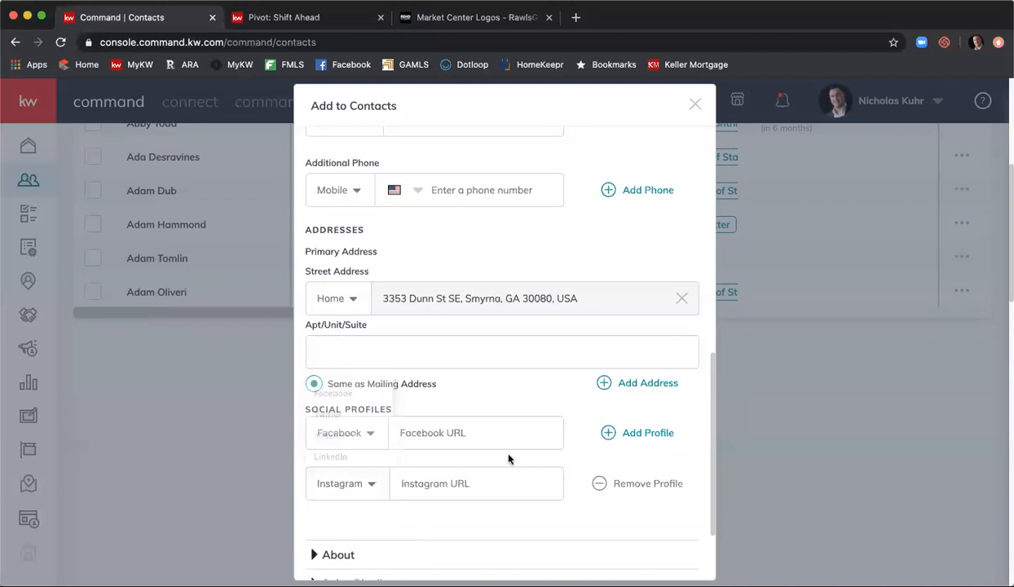
left_click(634, 483)
scroll(628, 440, "down", 2)
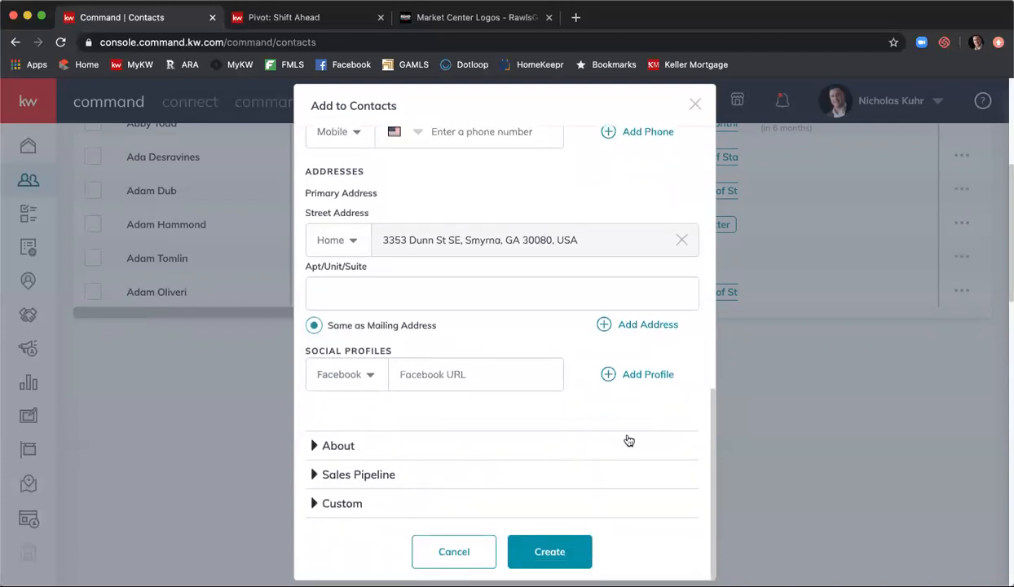
left_click(640, 376)
left_click(351, 424)
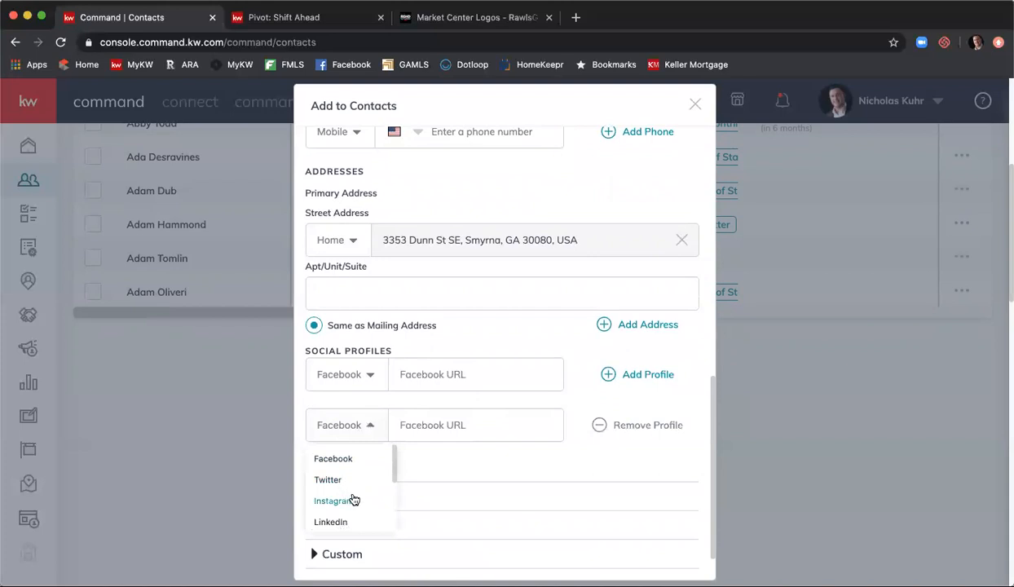
left_click(351, 500)
- Add a third social profile set to Twitter
left_click(644, 376)
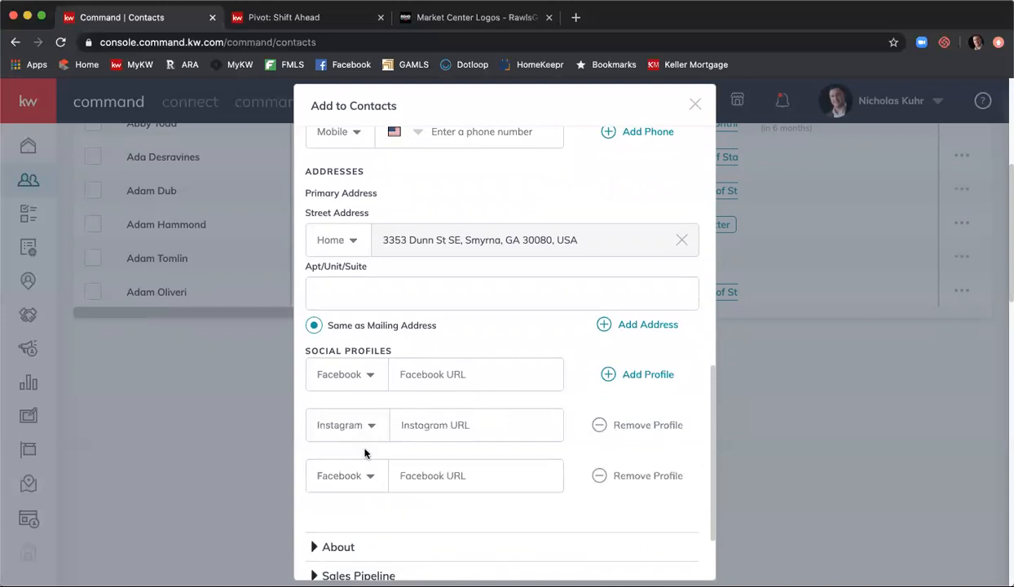
left_click(352, 478)
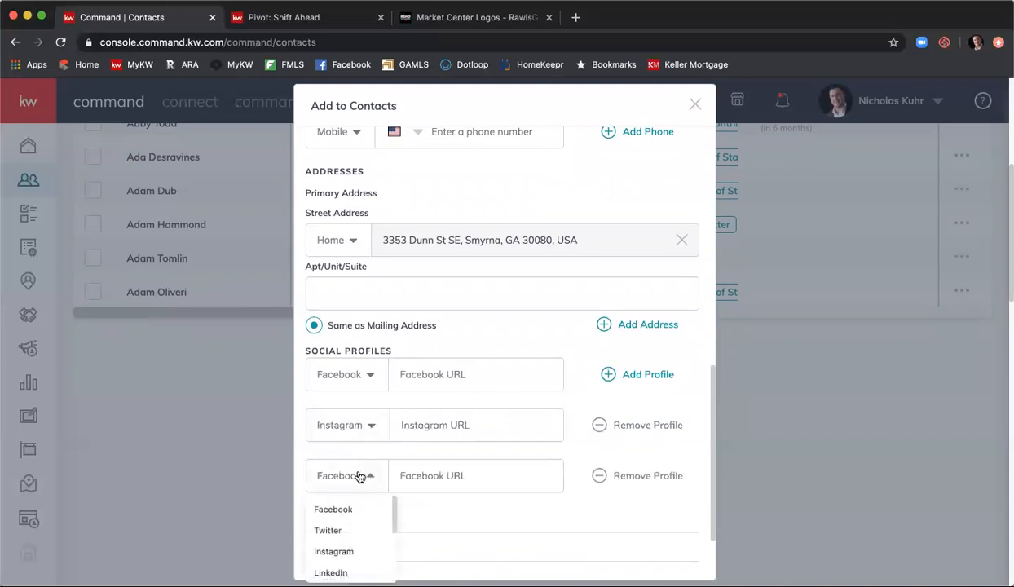
left_click(358, 528)
scroll(585, 425, "down", 2)
scroll(583, 426, "down", 1)
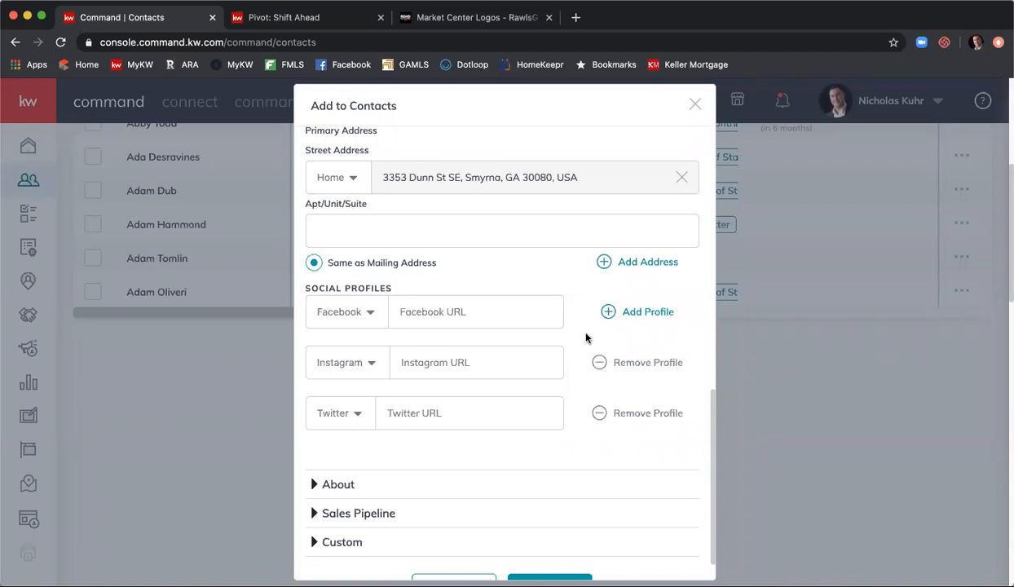
scroll(583, 338, "down", 1)
- Set the contact's birthday to March 14, 1984 in the About section
left_click(507, 449)
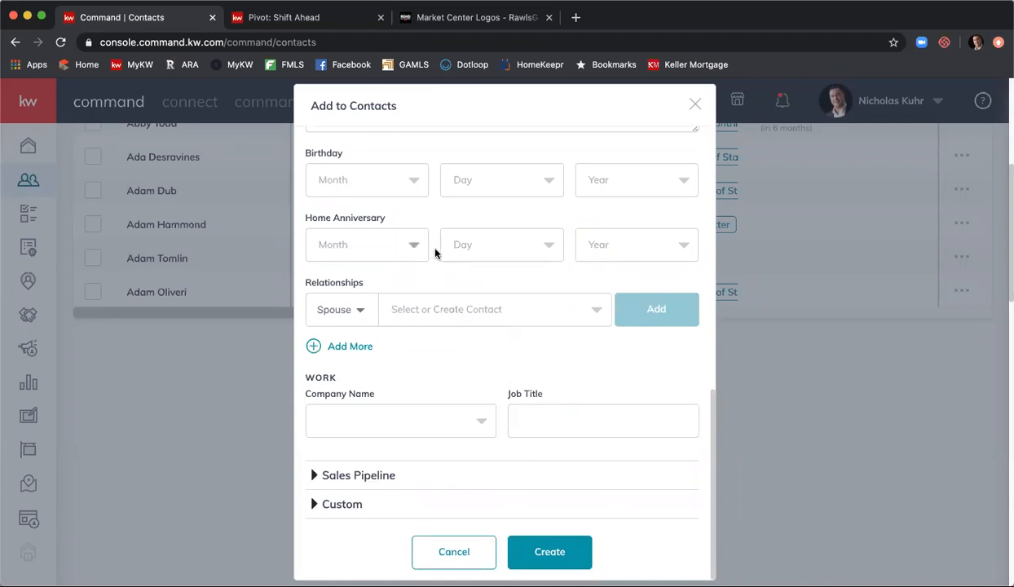
left_click(412, 185)
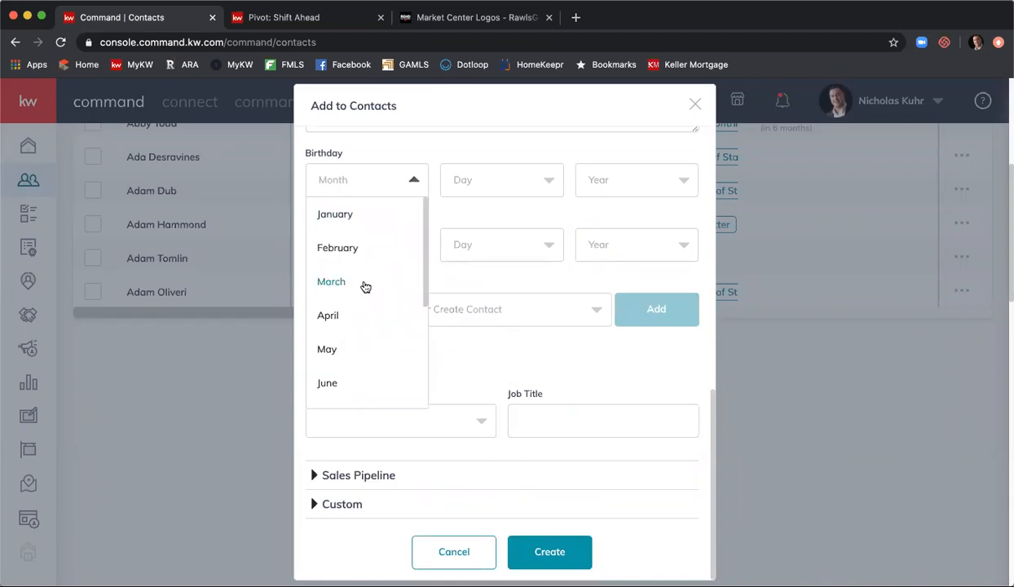
left_click(364, 285)
left_click(493, 190)
scroll(497, 260, "down", 5)
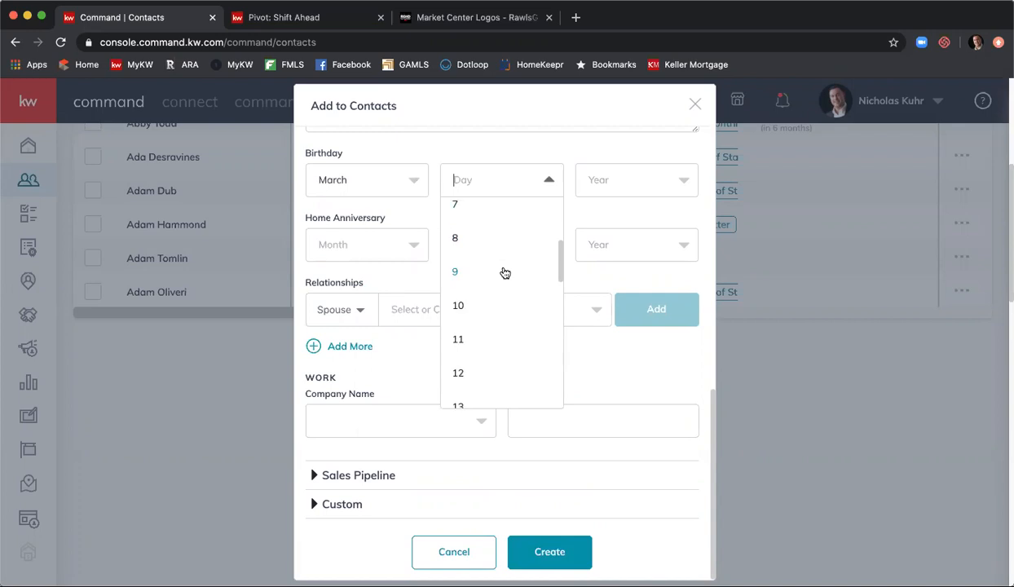
left_click(499, 287)
left_click(627, 180)
scroll(613, 273, "down", 8)
scroll(616, 275, "down", 10)
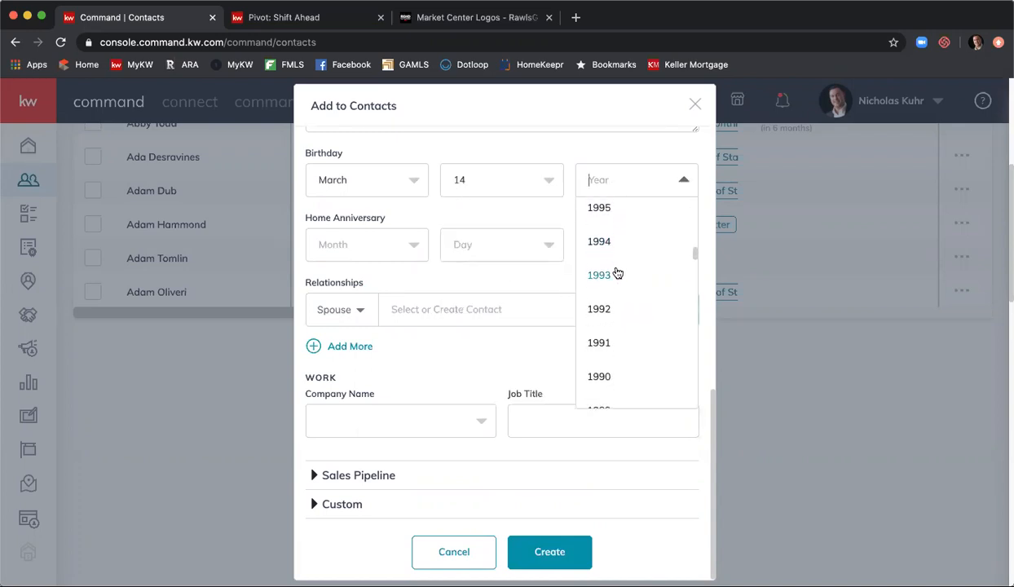
left_click(619, 290)
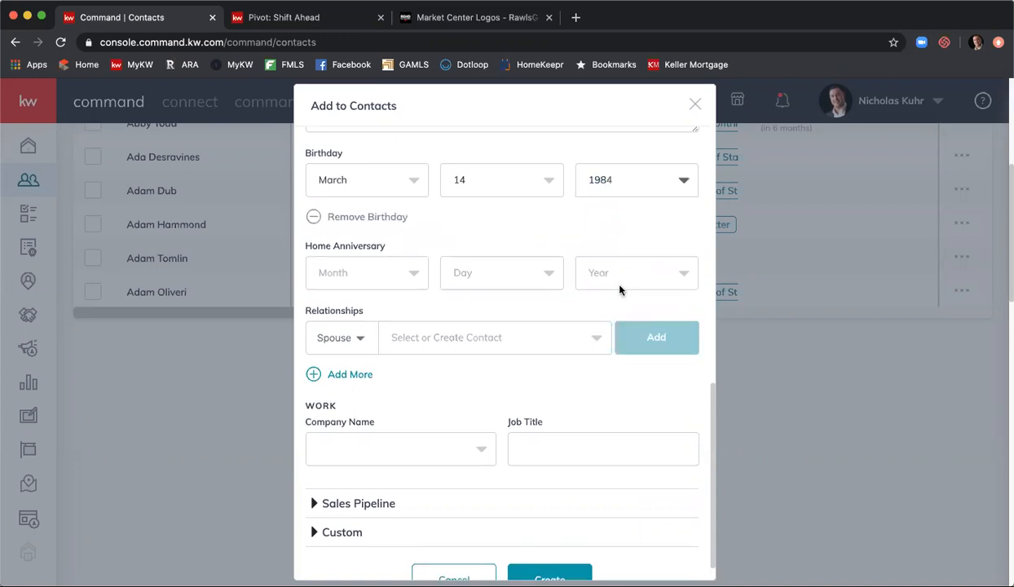
- Set the home anniversary to December 10, 2015
left_click(388, 276)
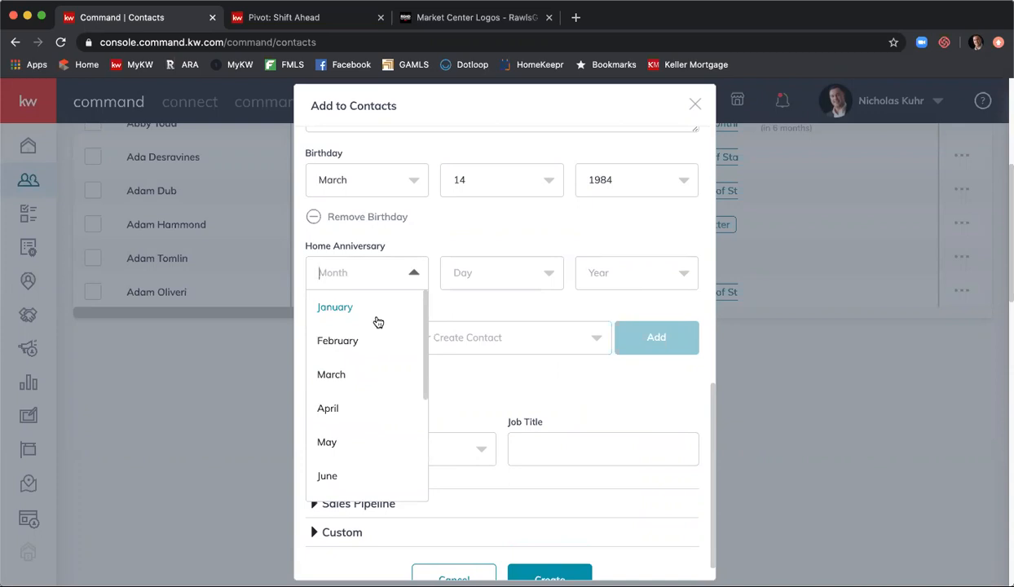
scroll(377, 342, "down", 3)
left_click(360, 485)
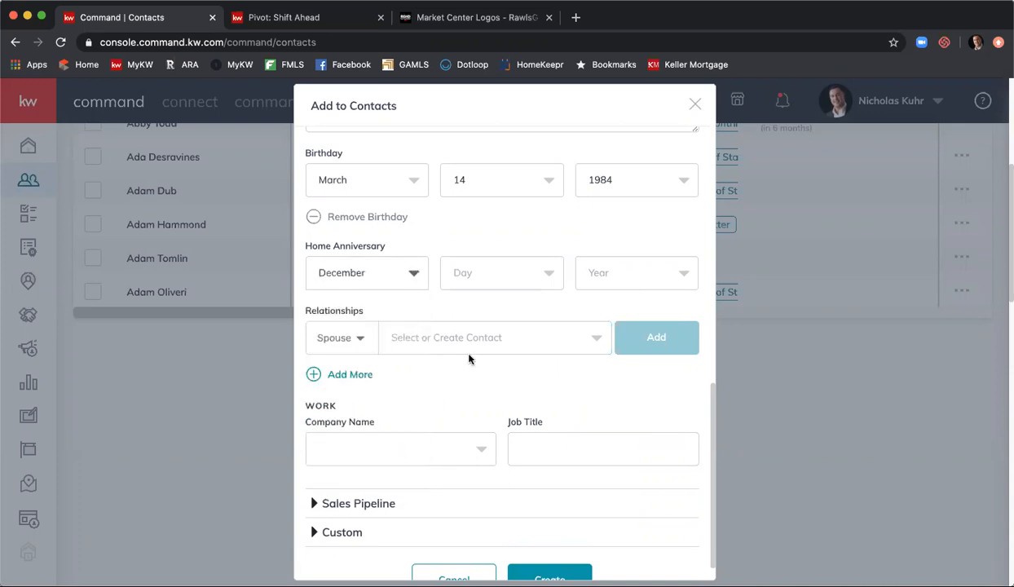
left_click(480, 275)
scroll(496, 378, "down", 4)
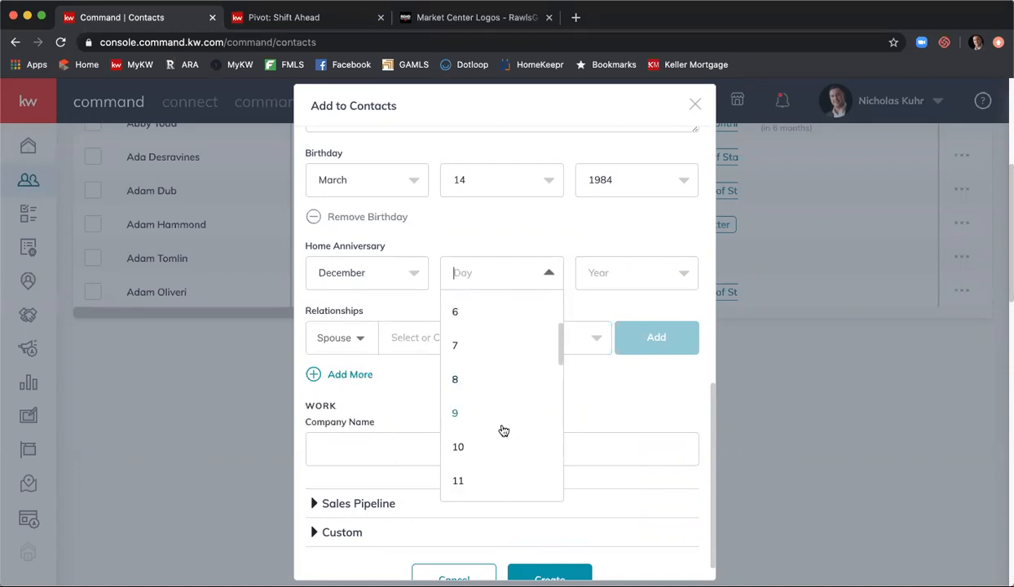
left_click(489, 434)
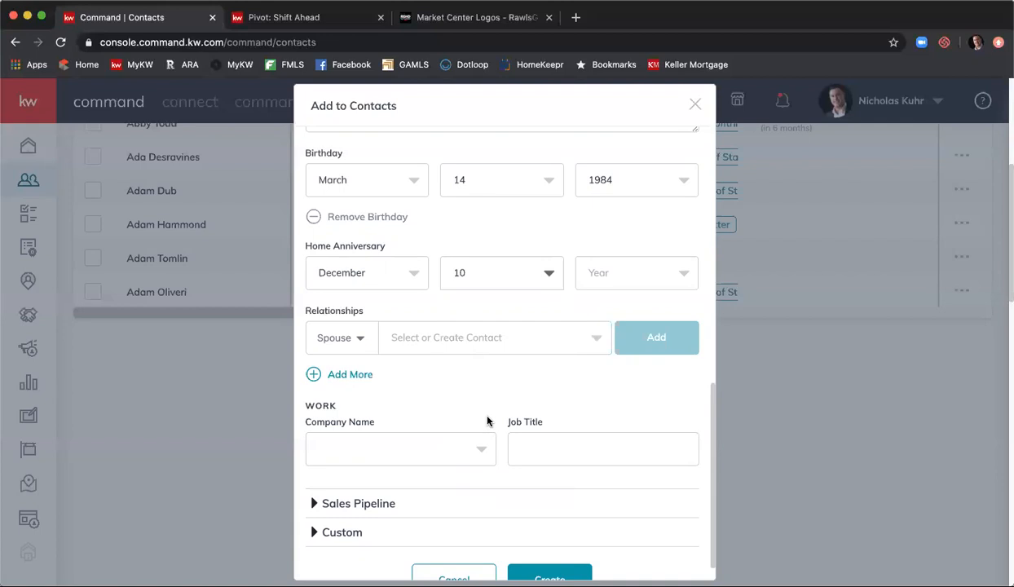
left_click(595, 269)
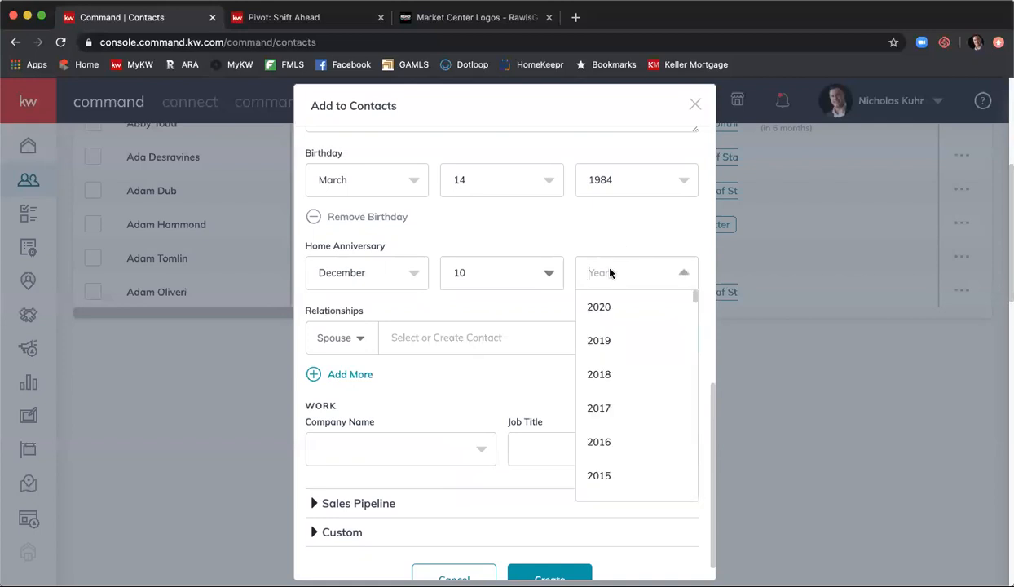
scroll(619, 361, "down", 2)
left_click(615, 411)
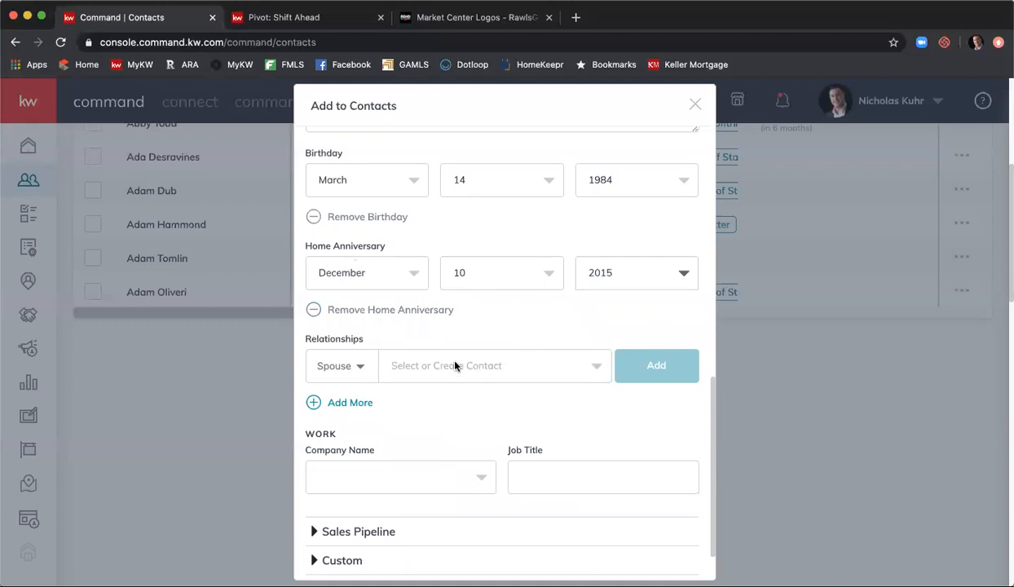
- Add a new, not-yet-existing person as the contact's Spouse by entering the spouse's name
left_click(500, 371)
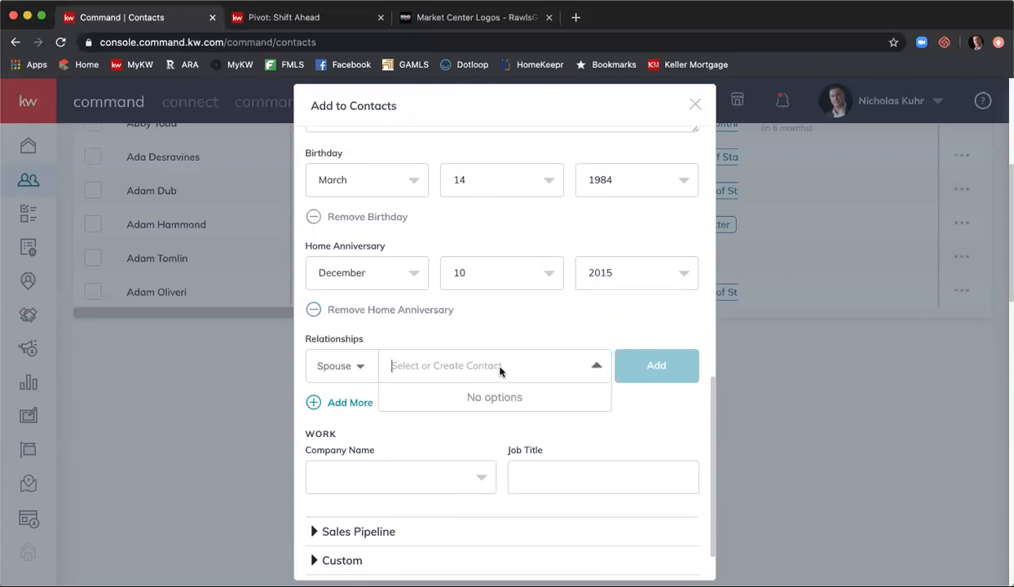
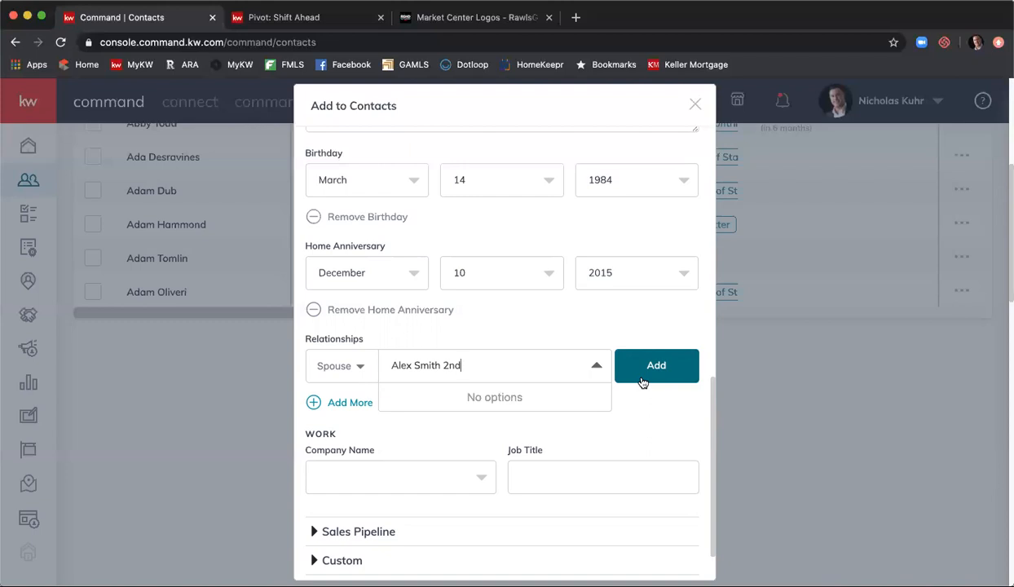
left_click(654, 411)
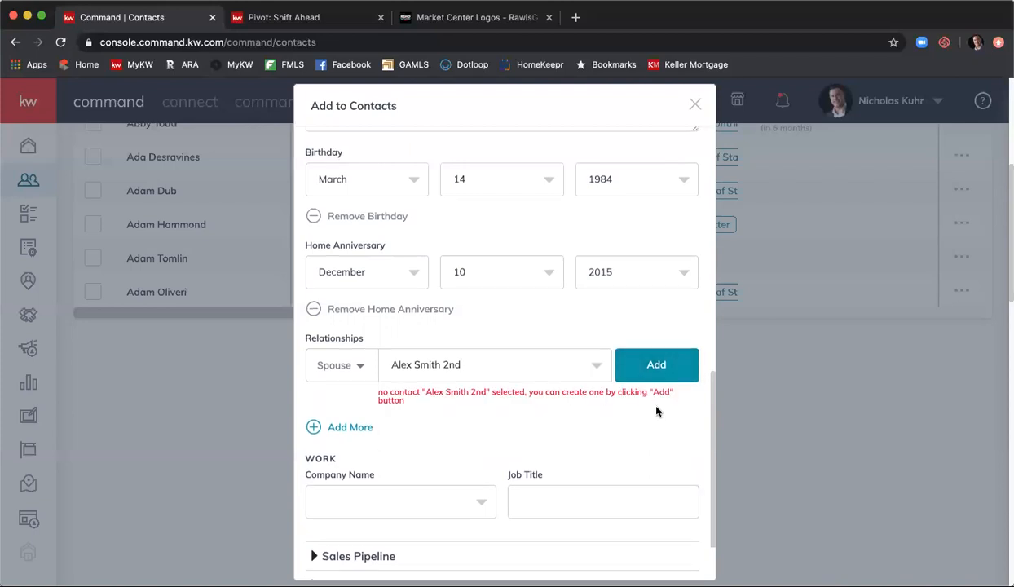
scroll(640, 396, "down", 2)
scroll(395, 387, "down", 2)
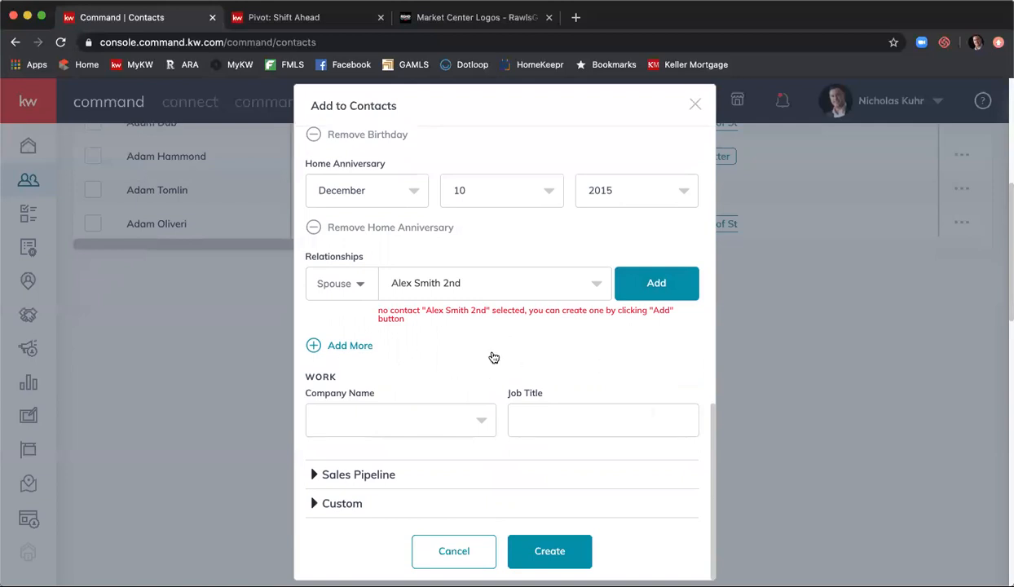
left_click(356, 347)
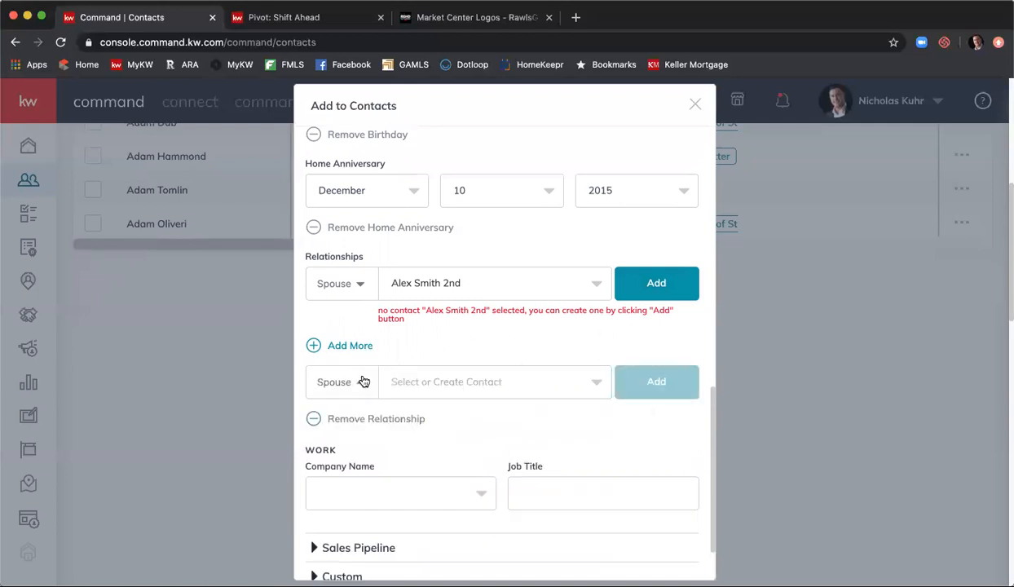
left_click(361, 380)
scroll(356, 428, "down", 2)
left_click(355, 437)
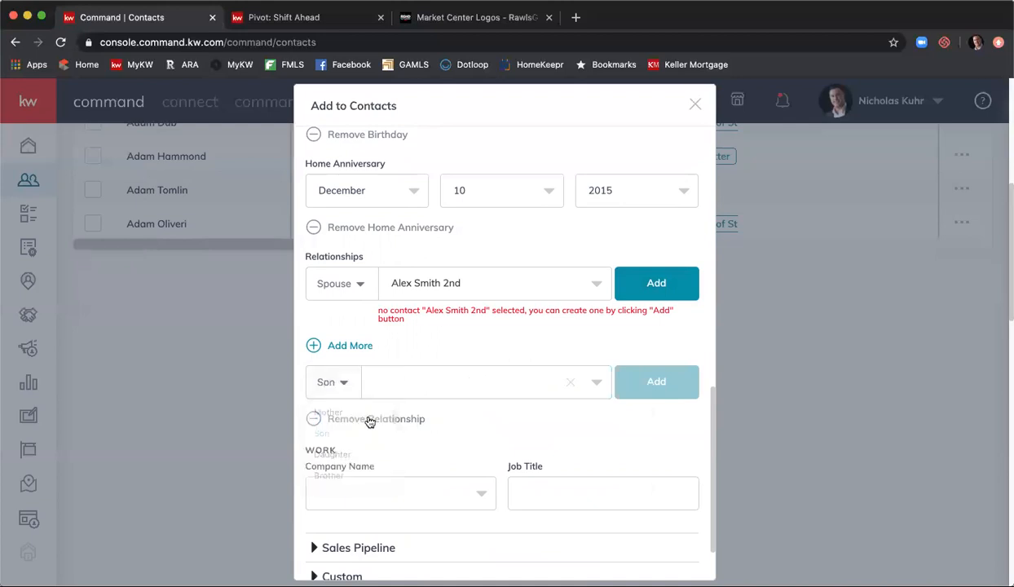
left_click(341, 347)
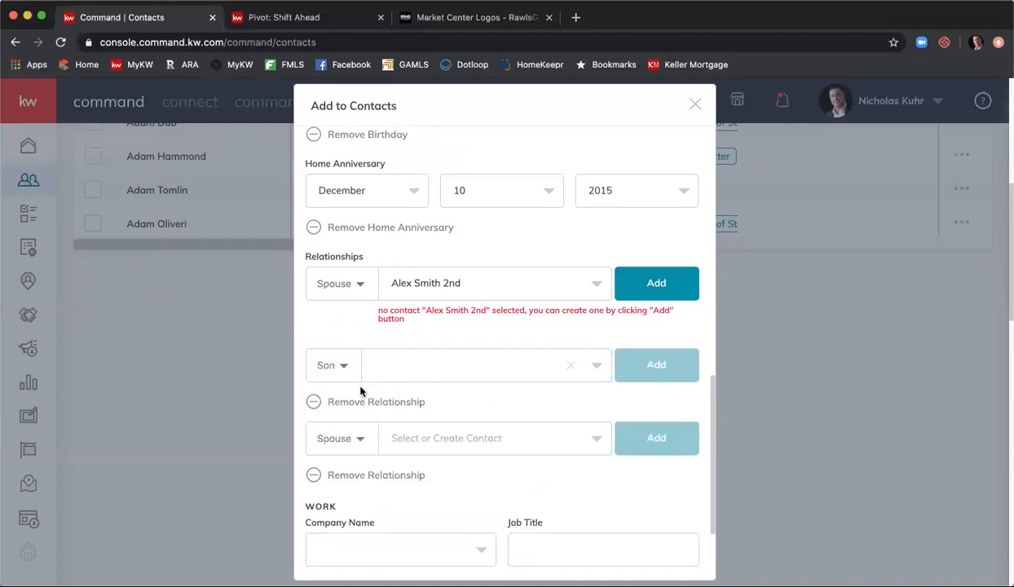
scroll(350, 417, "down", 1)
left_click(350, 427)
scroll(363, 460, "down", 2)
scroll(364, 469, "down", 4)
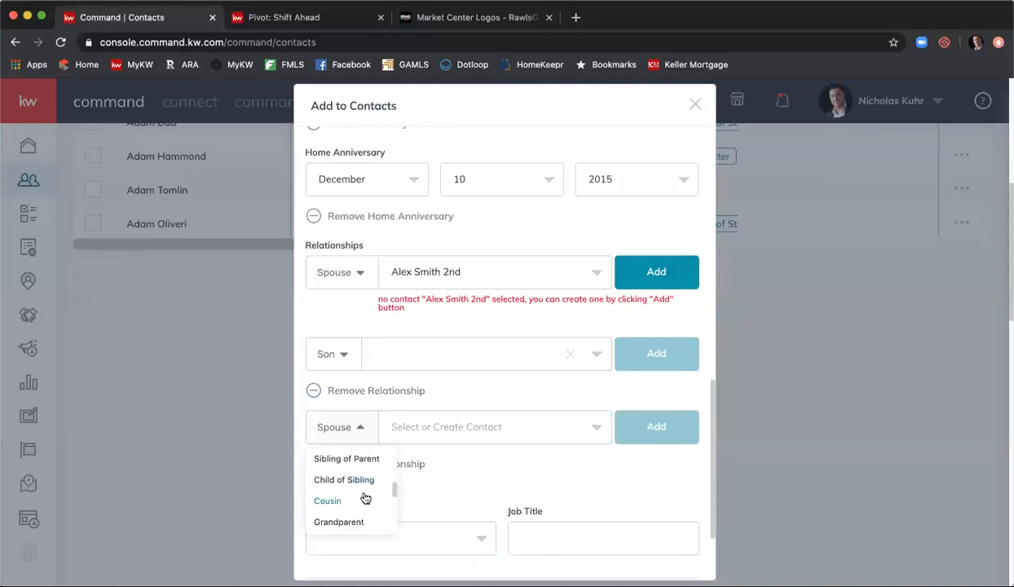
scroll(362, 495, "down", 2)
left_click(359, 500)
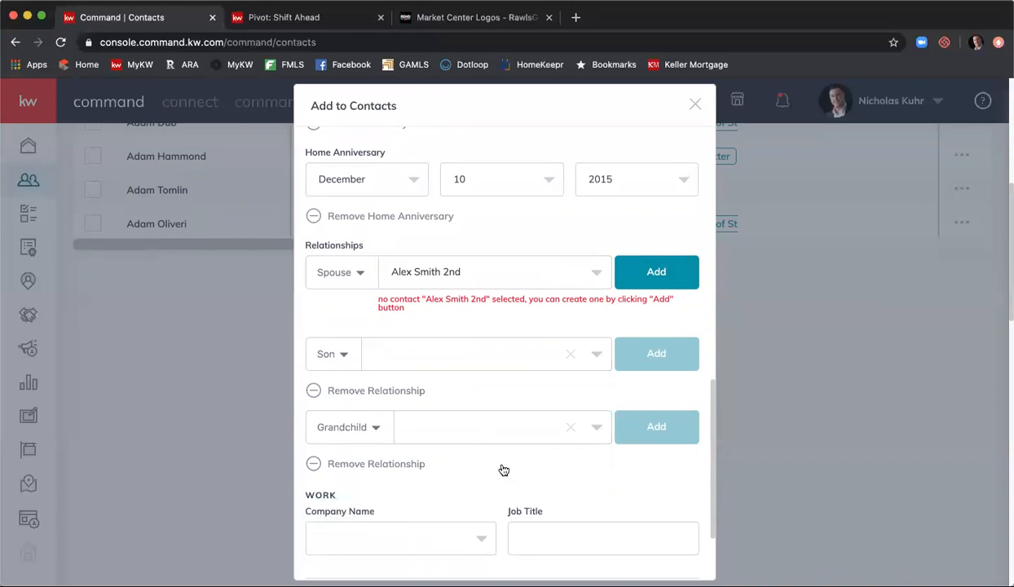
scroll(507, 434, "down", 3)
scroll(508, 440, "up", 1)
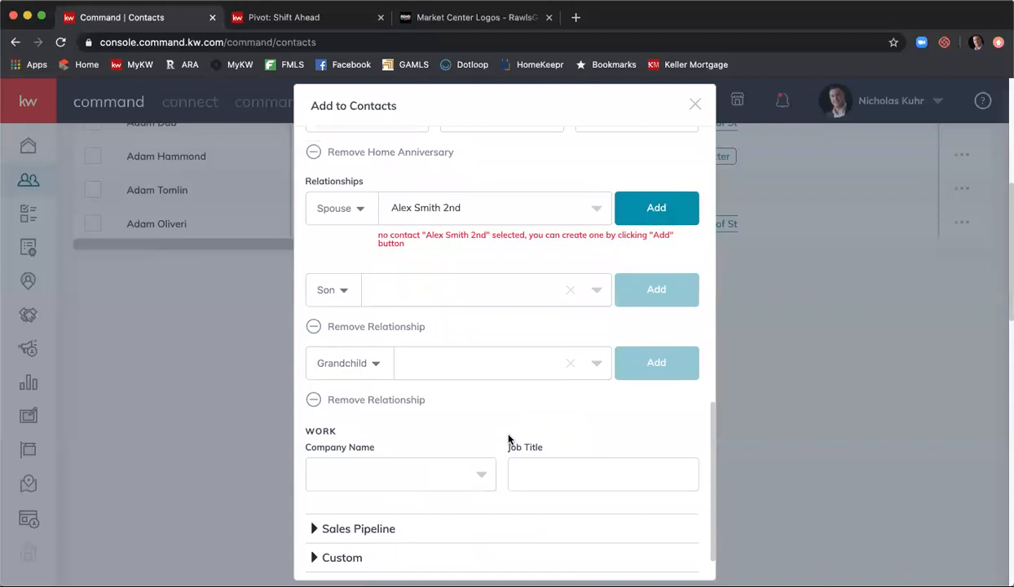
scroll(505, 429, "down", 1)
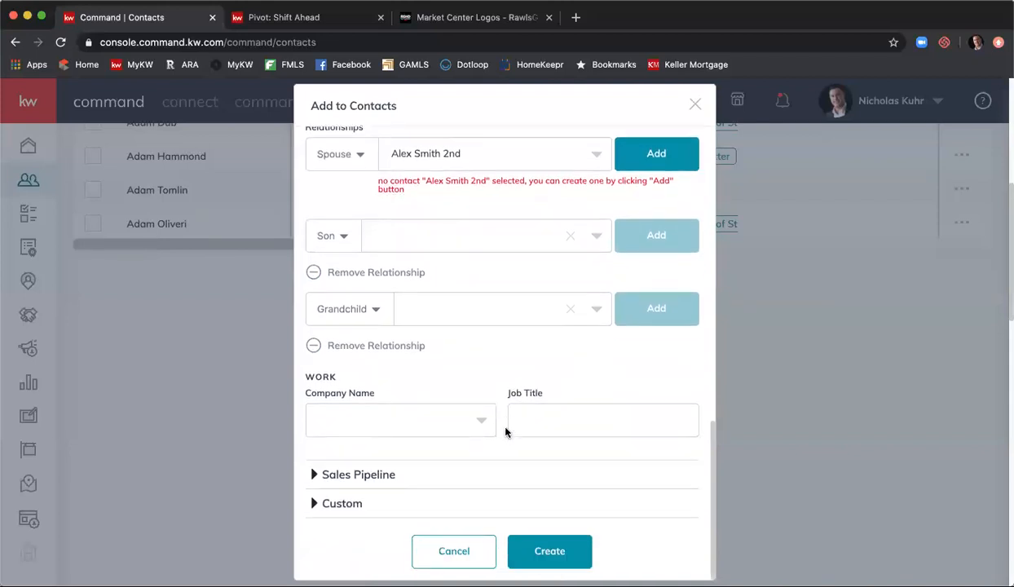
- Set the company name to KWFA, creating it as a new company
left_click(399, 422)
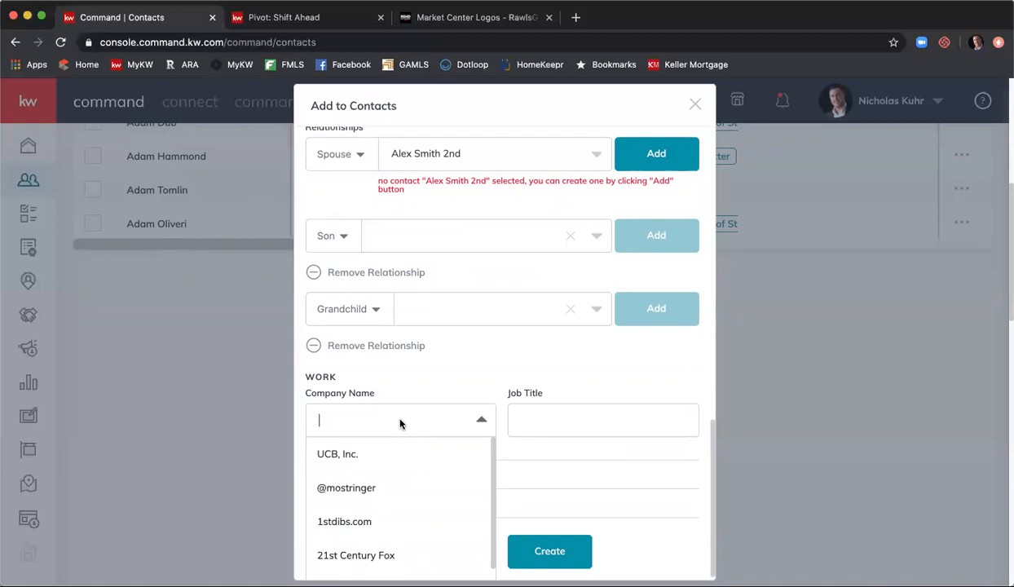
type("KW")
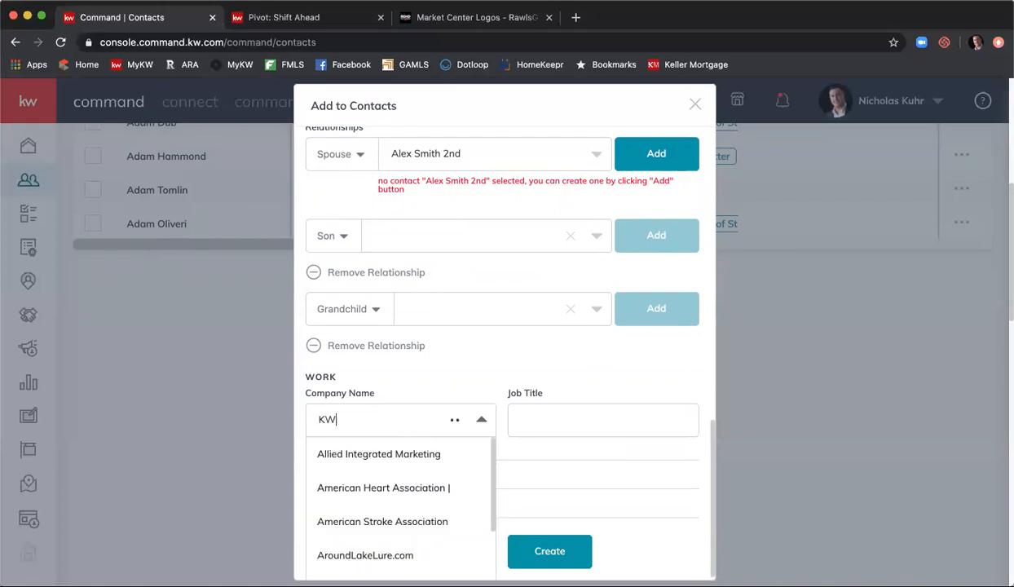
type("FA")
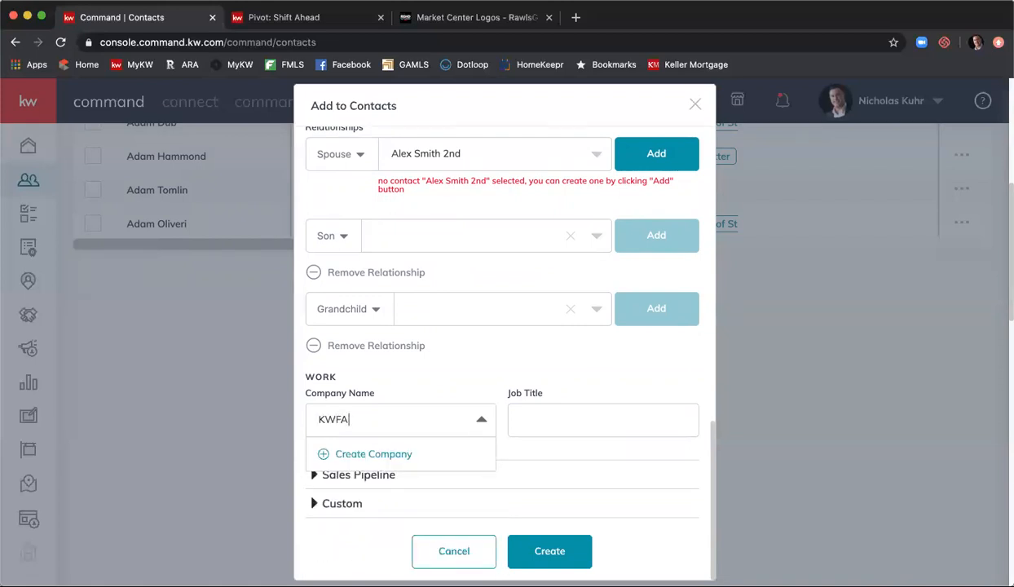
left_click(388, 458)
scroll(516, 429, "down", 1)
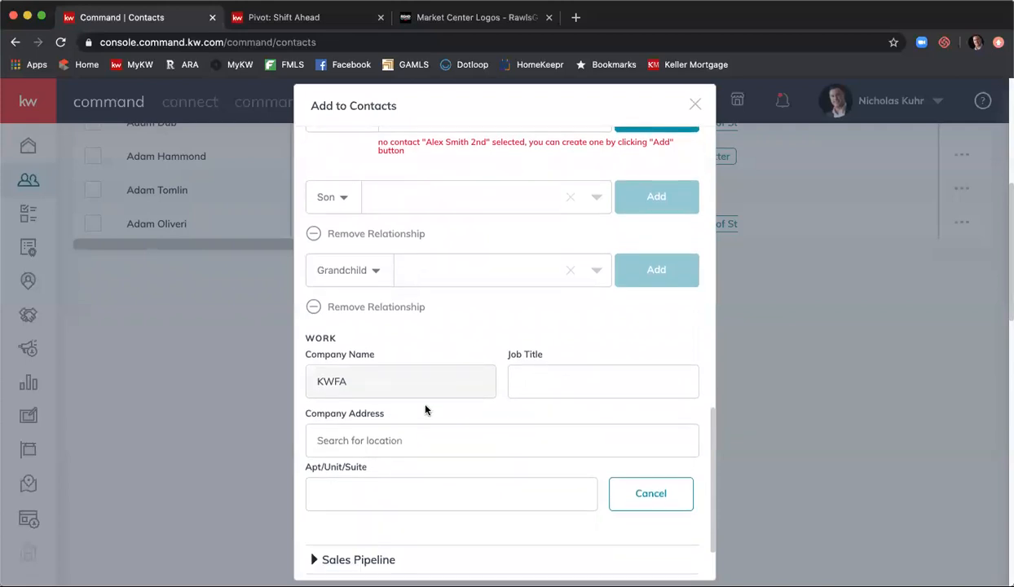
scroll(384, 445, "down", 1)
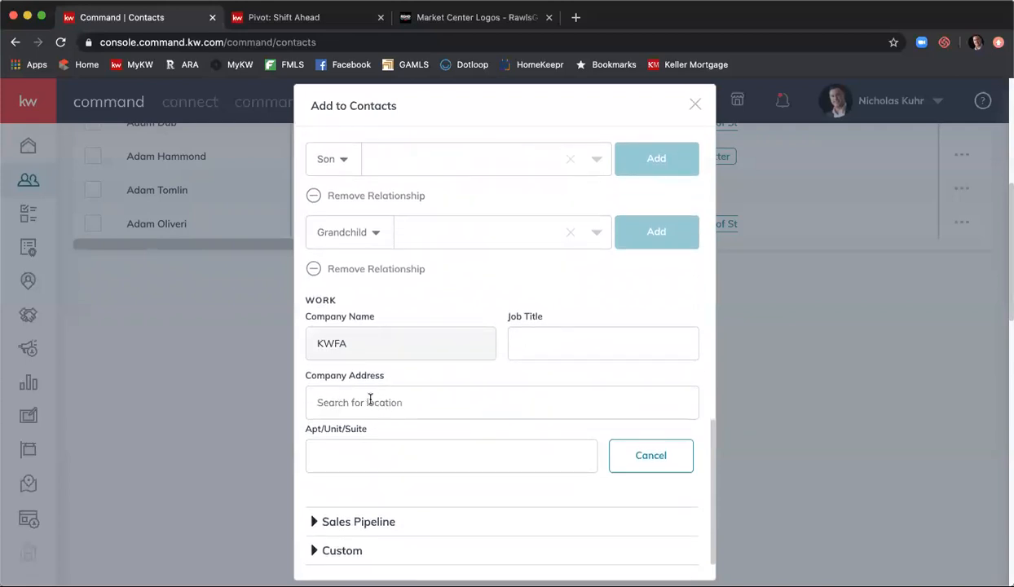
- Enter Realtor as the contact's job title, correcting the typos along the way
left_click(558, 347)
type("Raj")
key("BackSpace")
key("BackSpace")
type("al")
key("BackSpace")
key("BackSpace")
type("eatl")
key("BackSpace")
type("ltor")
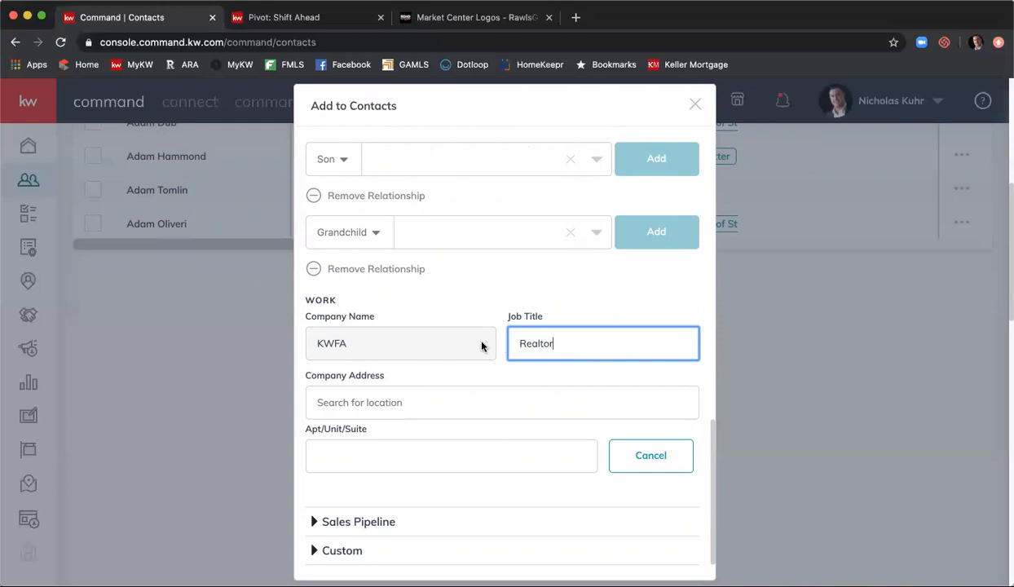
scroll(481, 347, "down", 2)
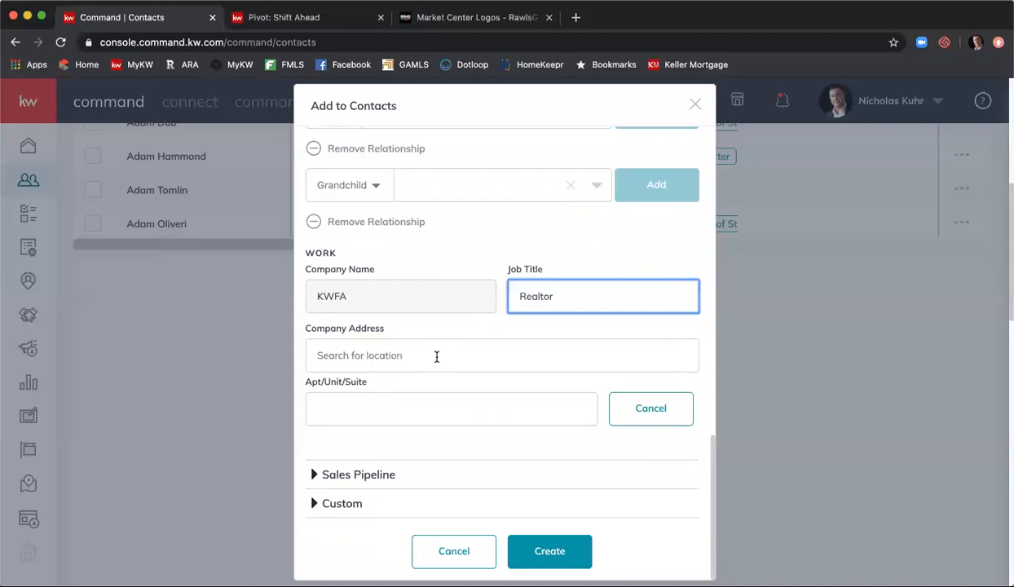
- Expand Sales Pipeline and browse the Lead Source list, leaving it unselected
left_click(368, 479)
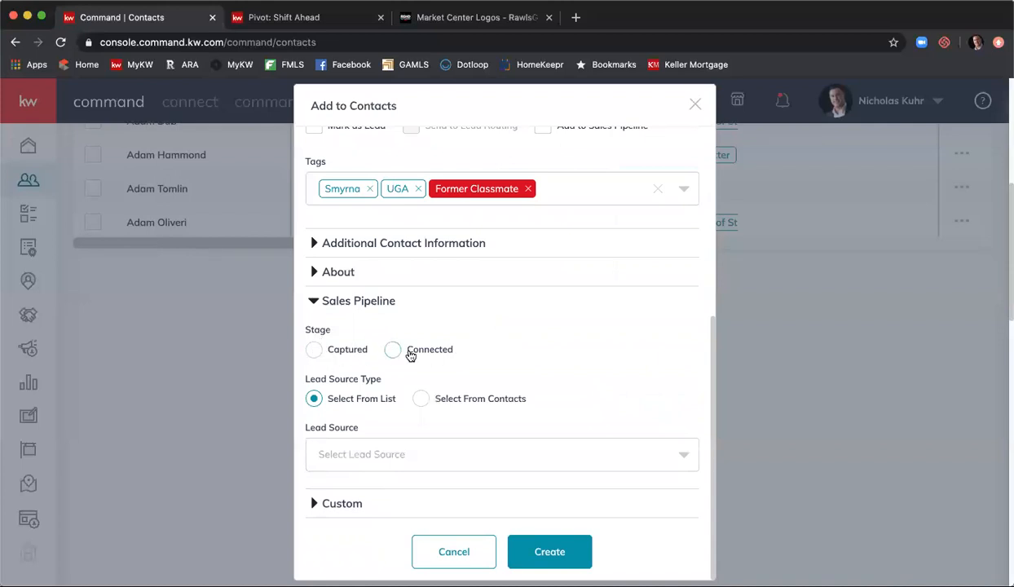
left_click(499, 452)
scroll(547, 507, "down", 3)
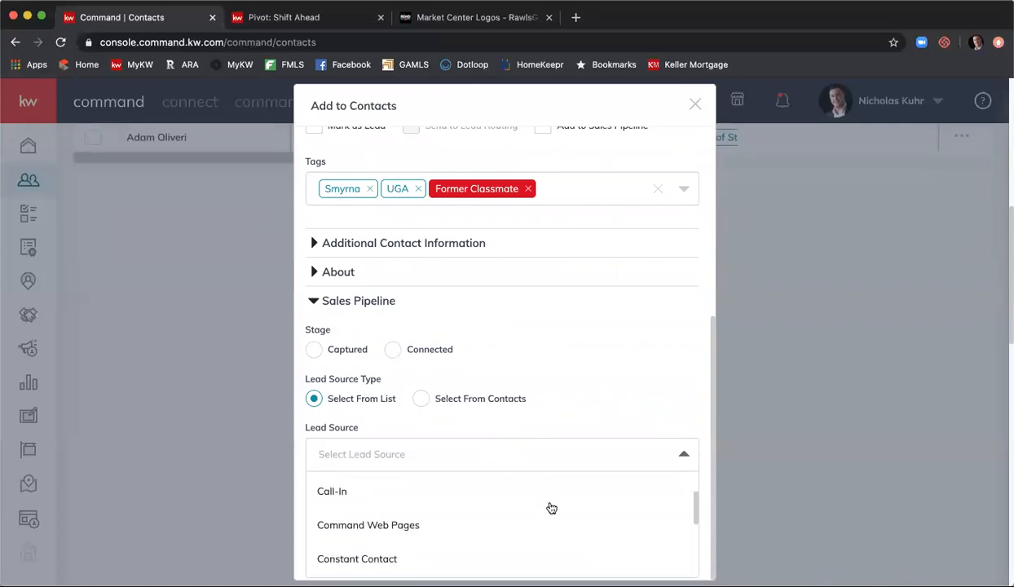
scroll(635, 508, "down", 2)
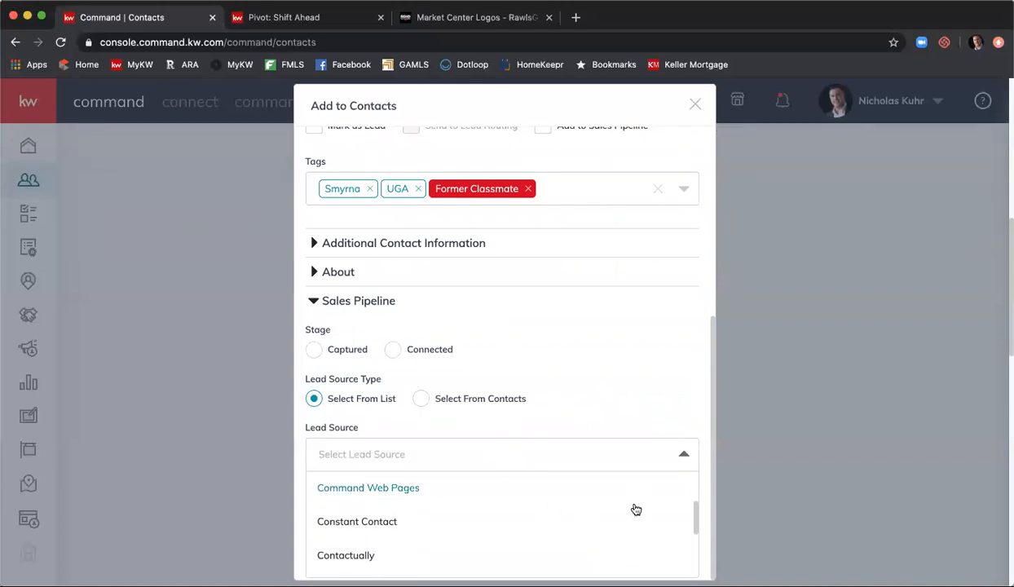
scroll(634, 509, "down", 5)
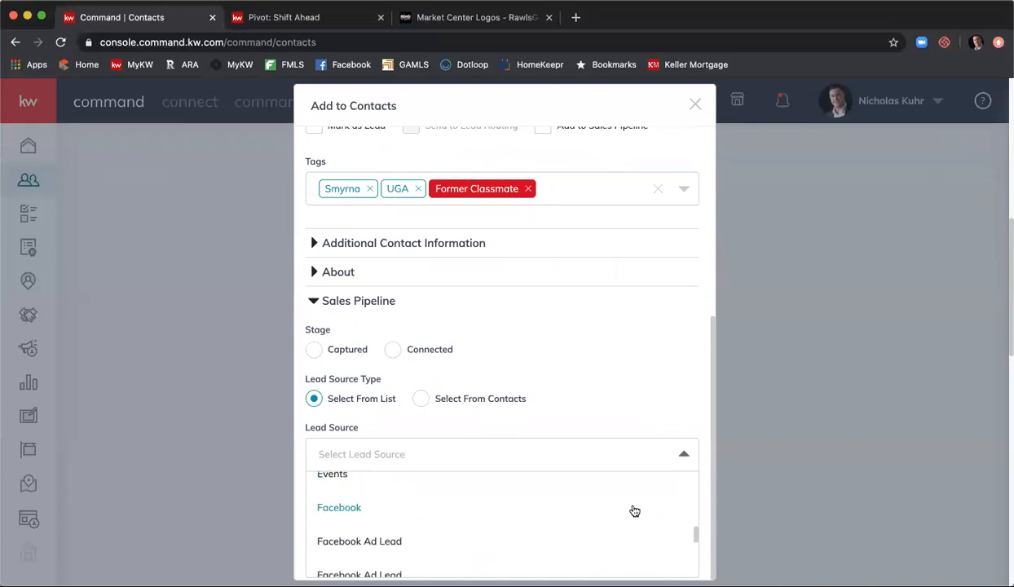
scroll(635, 509, "down", 5)
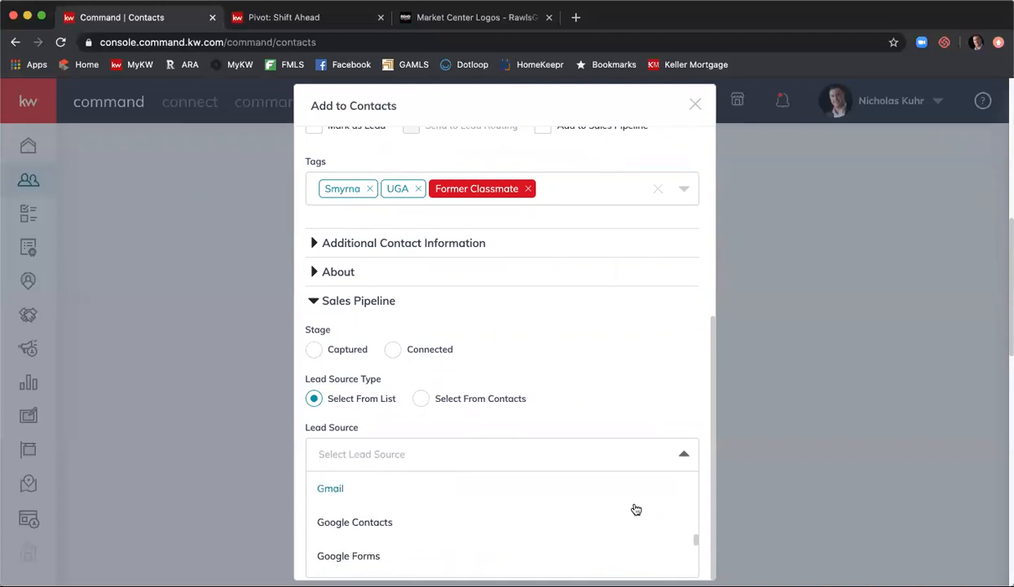
scroll(636, 510, "down", 6)
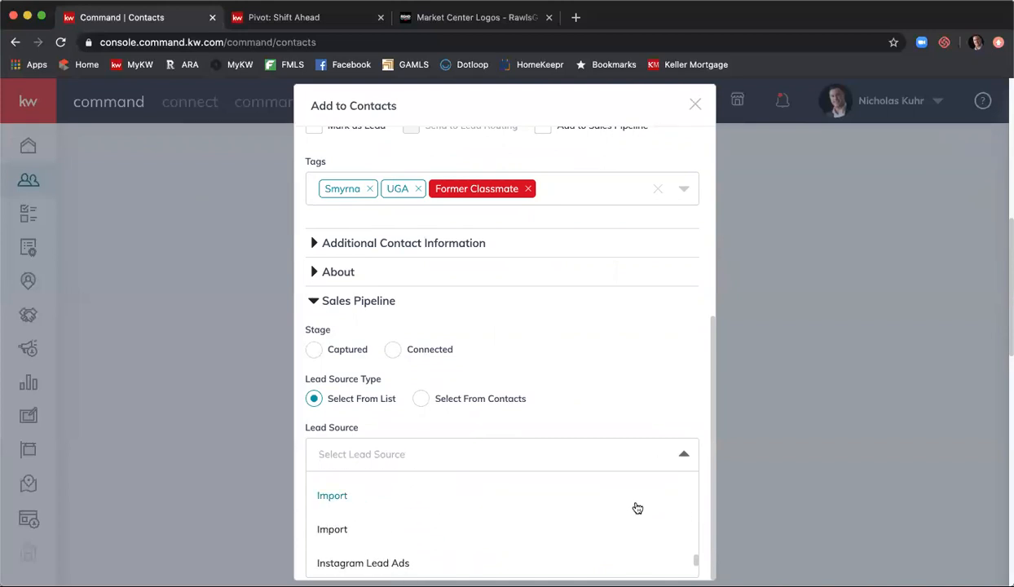
scroll(635, 509, "down", 4)
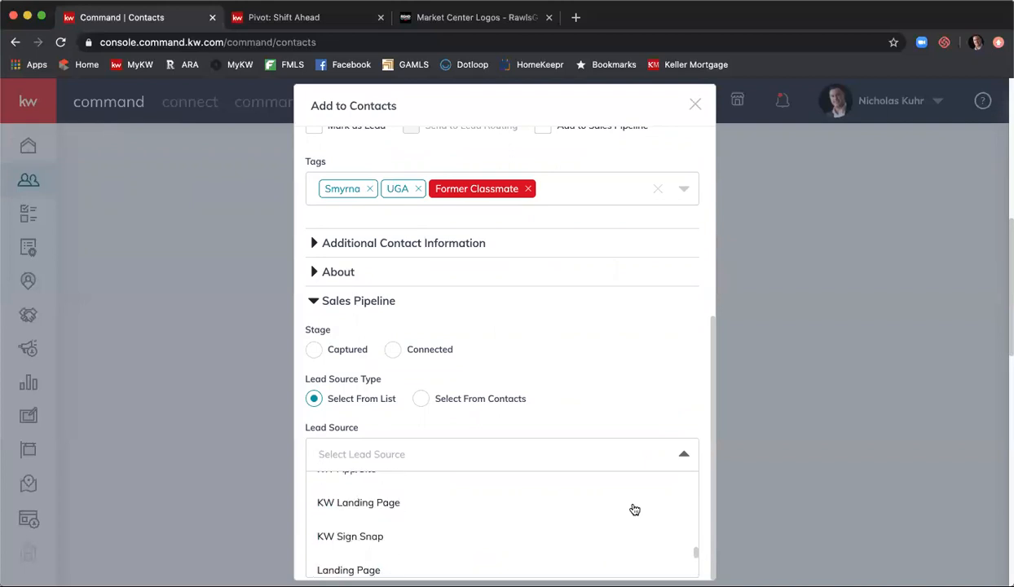
scroll(636, 509, "down", 3)
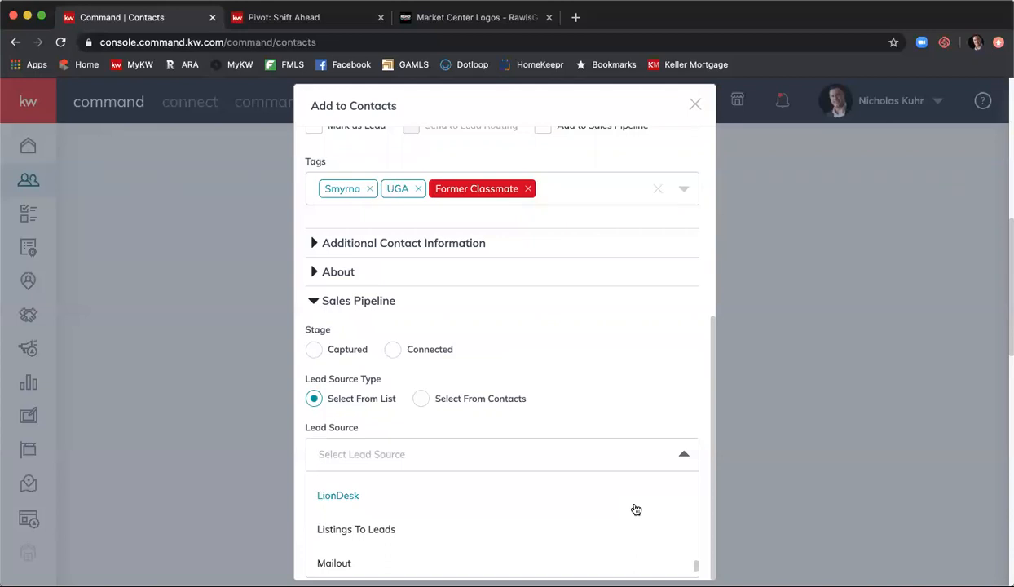
left_click(620, 354)
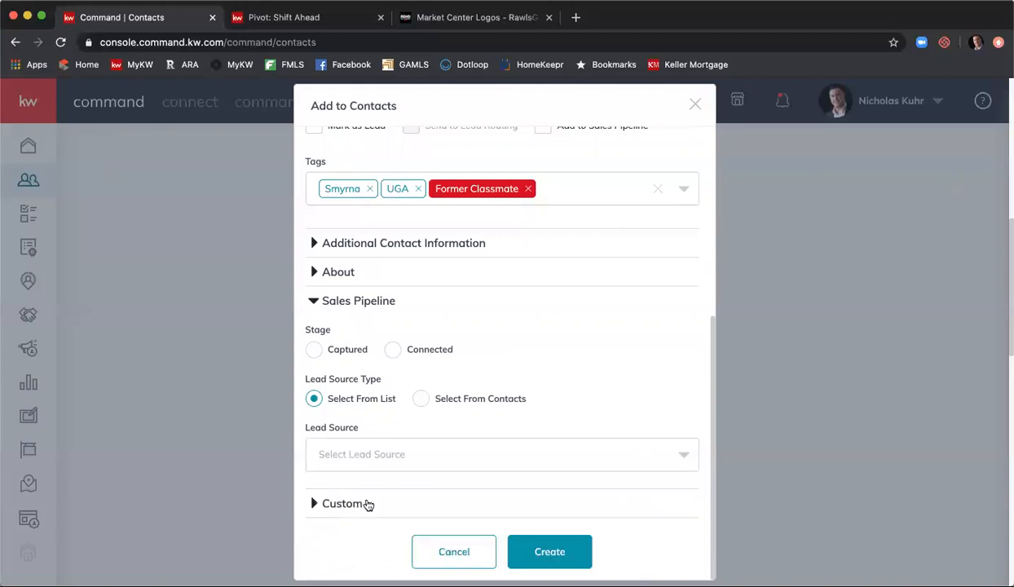
- Expand Custom and add a second custom field below Wedding Anniversary, viewing its choices
left_click(358, 504)
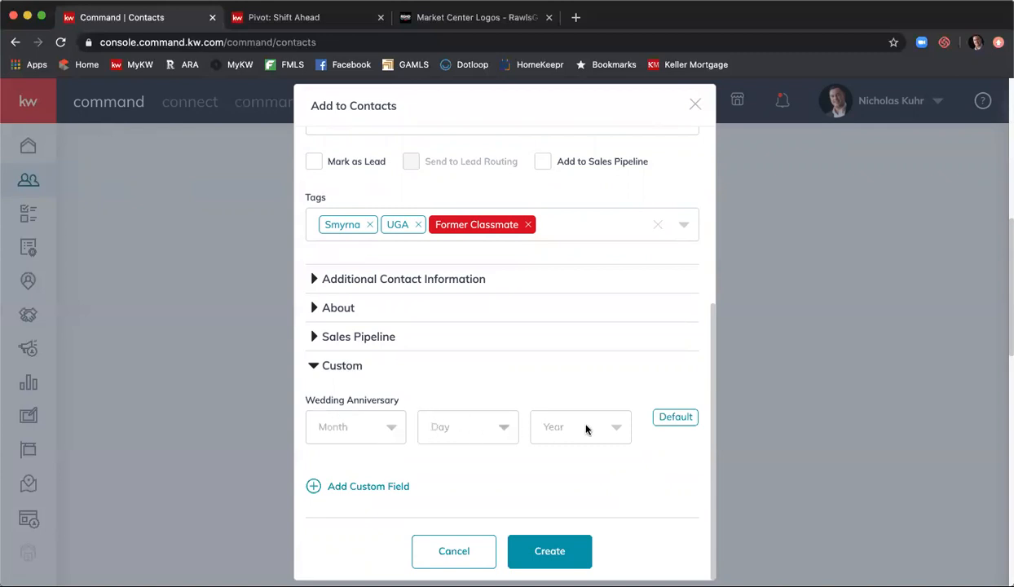
left_click(375, 486)
left_click(523, 461)
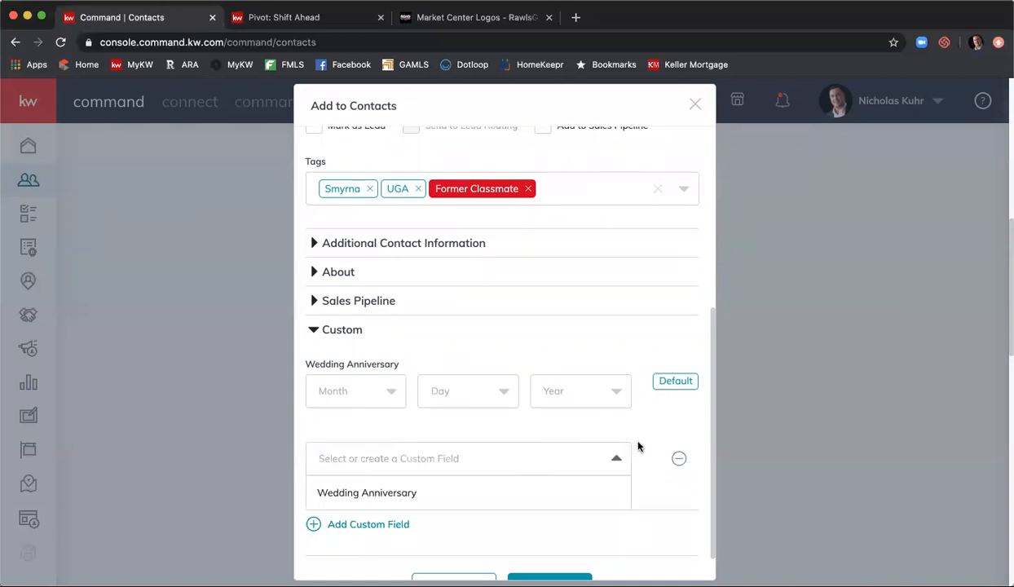
scroll(570, 472, "down", 1)
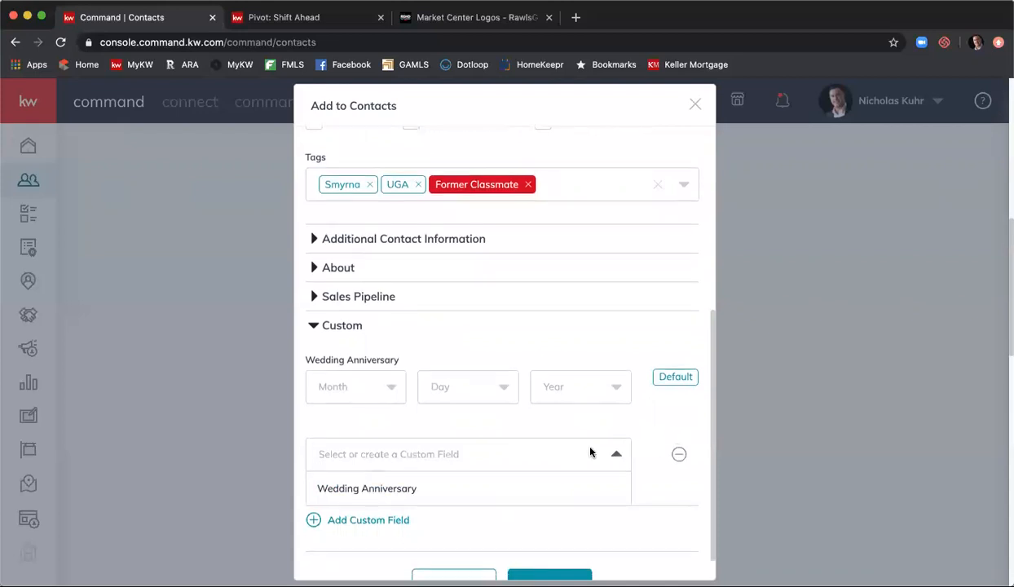
scroll(640, 446, "down", 3)
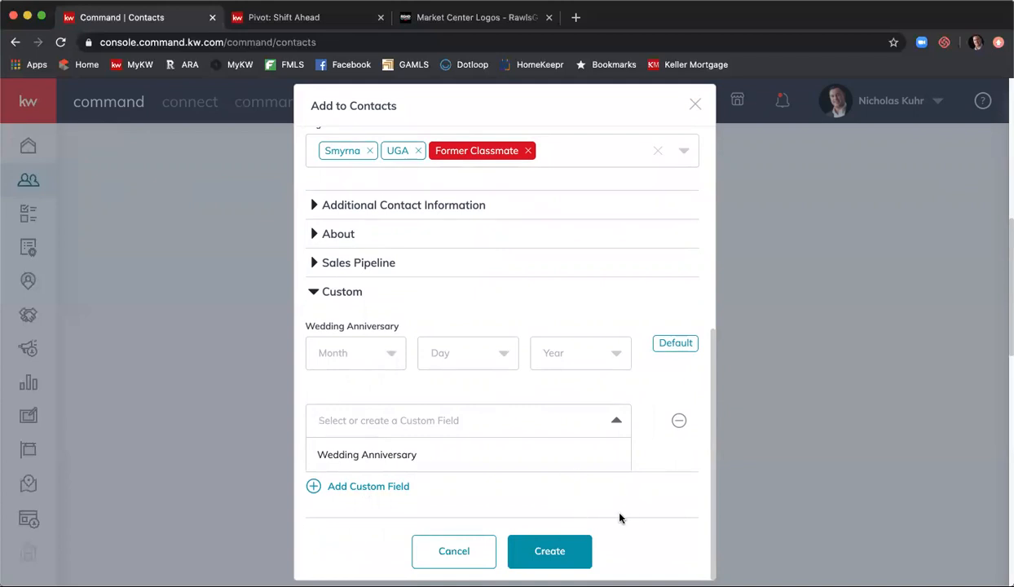
- Try creating the contact and dismiss both email-already-in-use errors
left_click(554, 549)
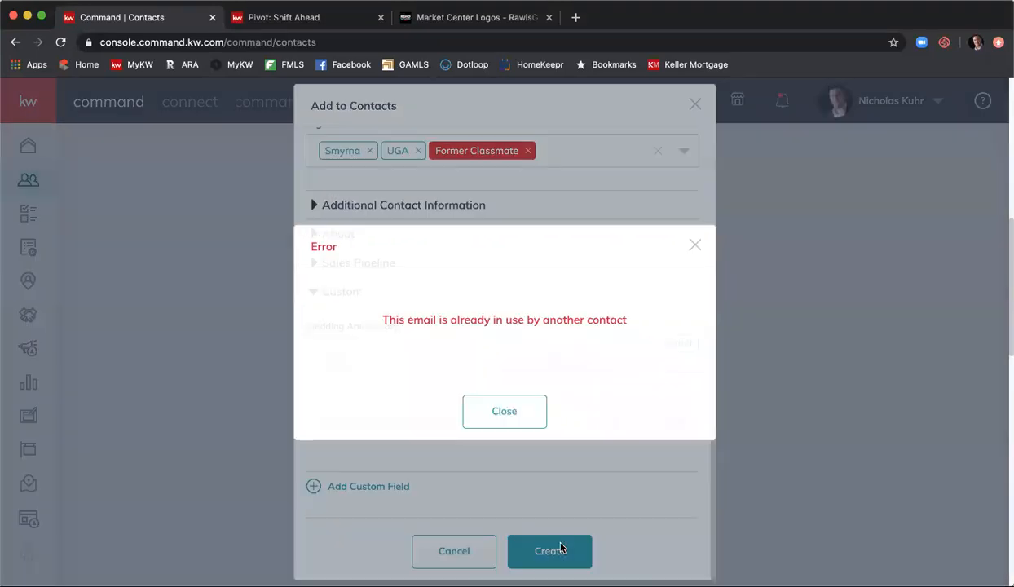
left_click(517, 413)
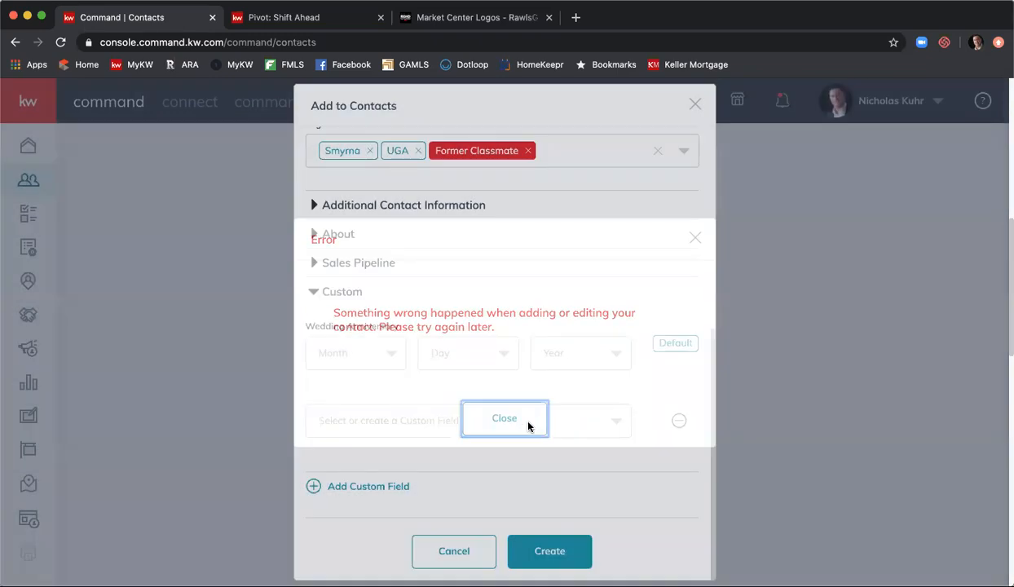
left_click(528, 423)
- Make the primary email unique by adding a 2 to the address
scroll(522, 391, "up", 5)
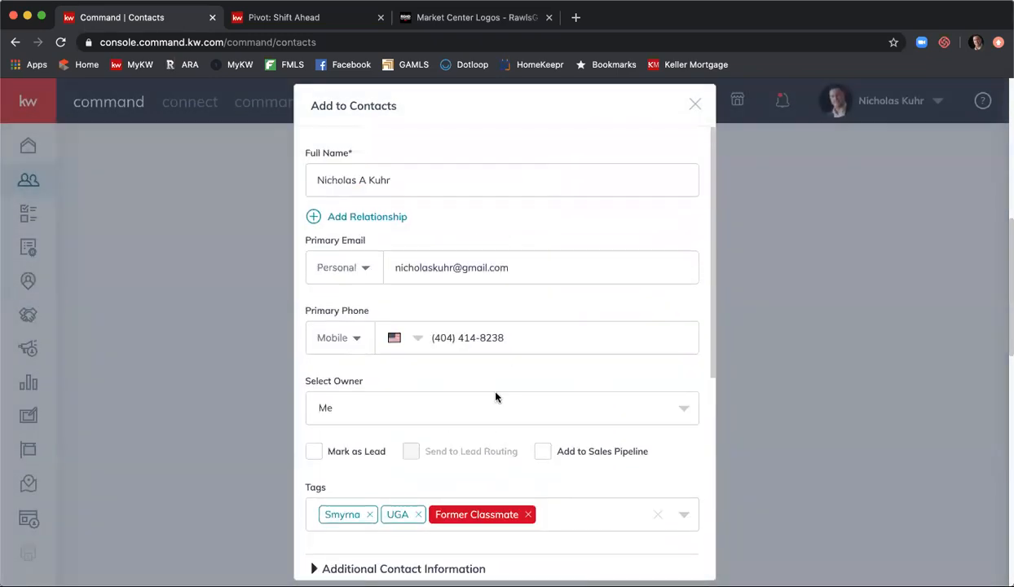
left_click(453, 266)
type("2")
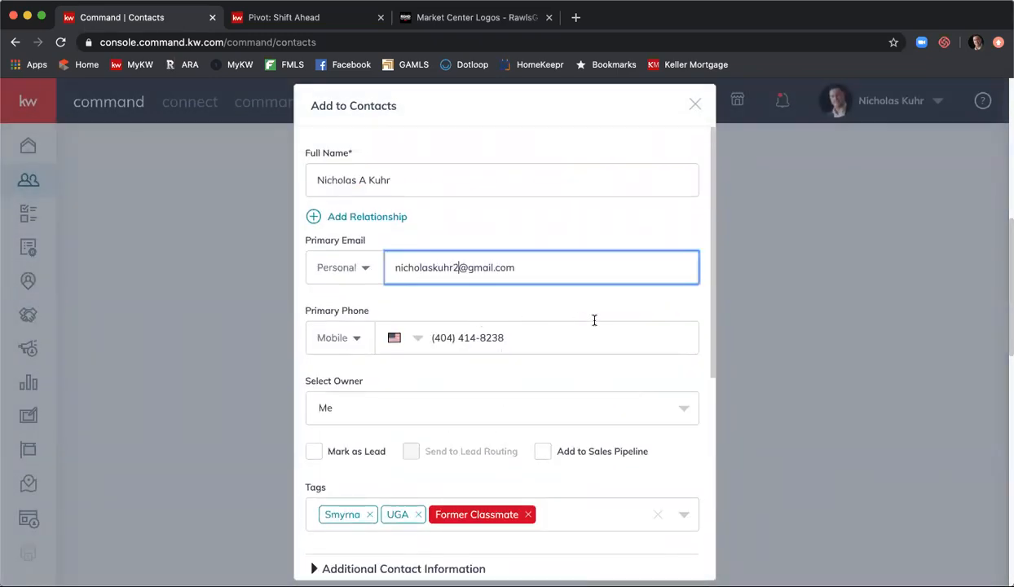
scroll(597, 318, "down", 5)
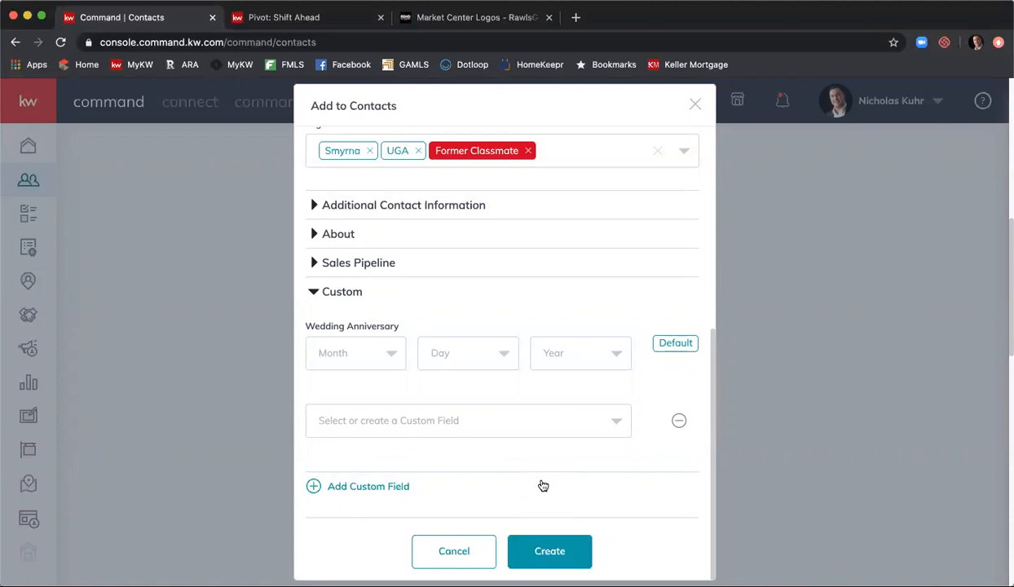
- Create the contact tagged Smyrna, UGA and Former Classmate, and return to the top of the Contacts list
left_click(549, 549)
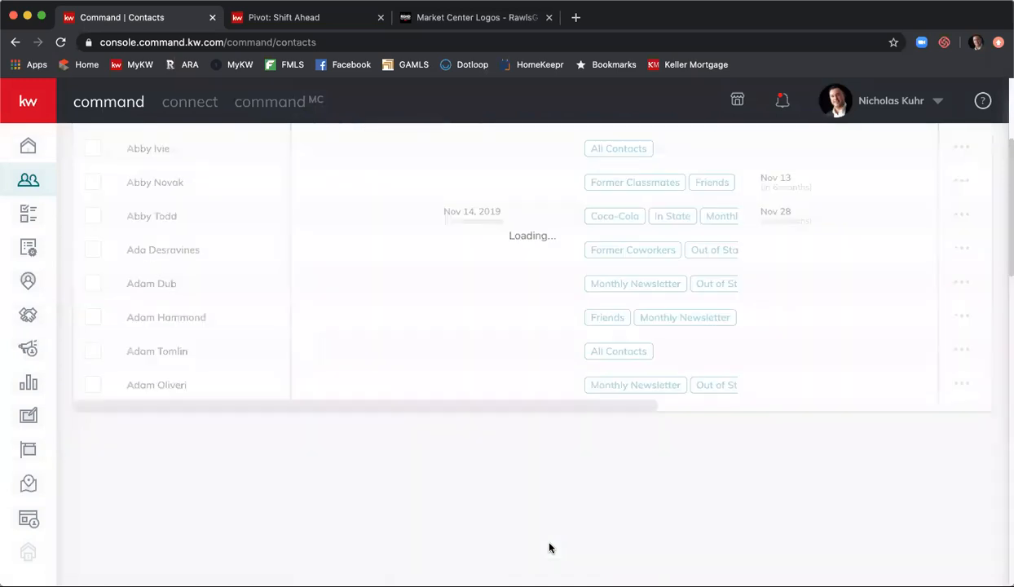
scroll(454, 516, "up", 5)
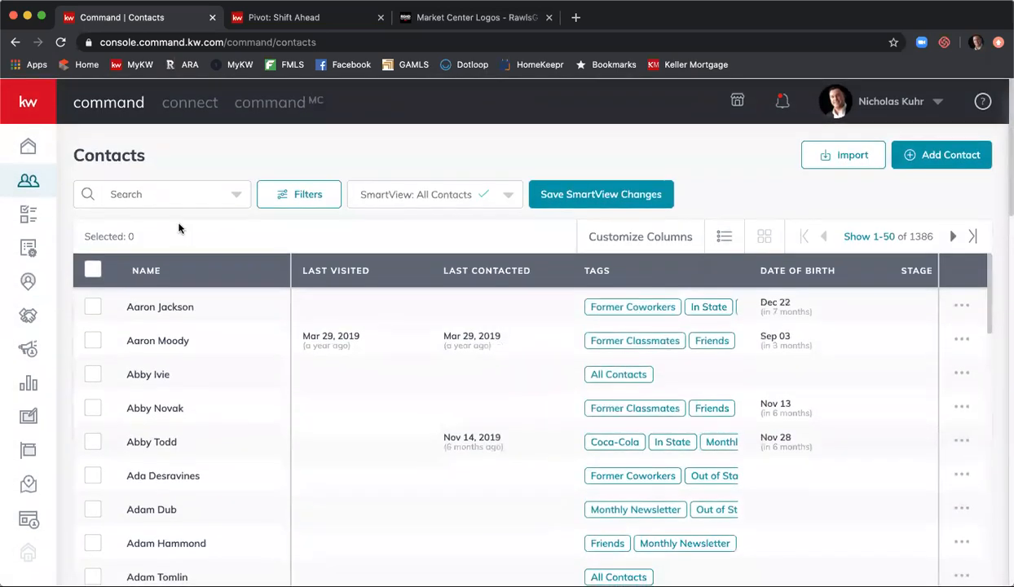
- Search contacts by the new contact's first name and open their detail page
left_click(185, 195)
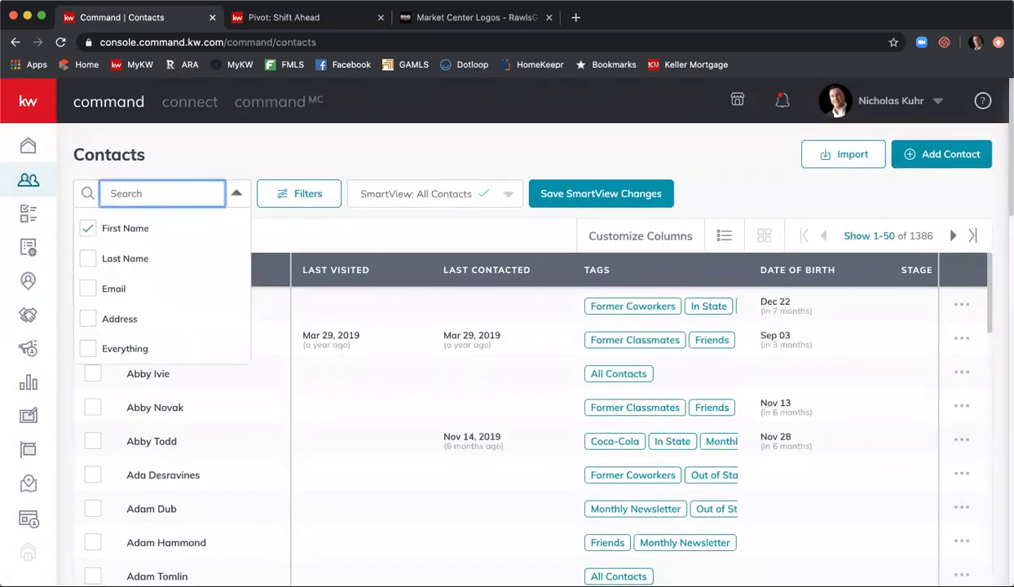
type("nicholas")
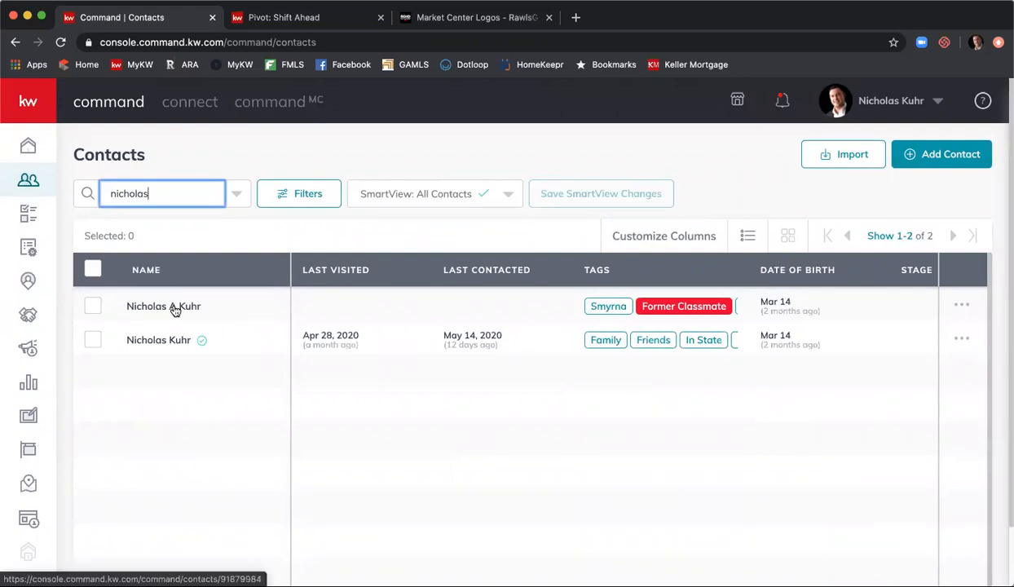
left_click(173, 308)
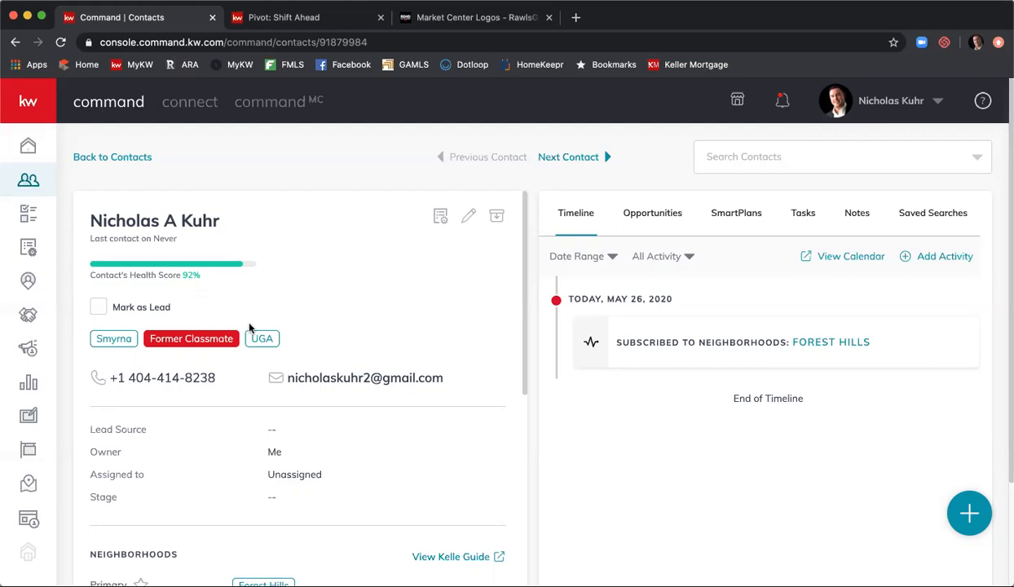
scroll(318, 286, "down", 3)
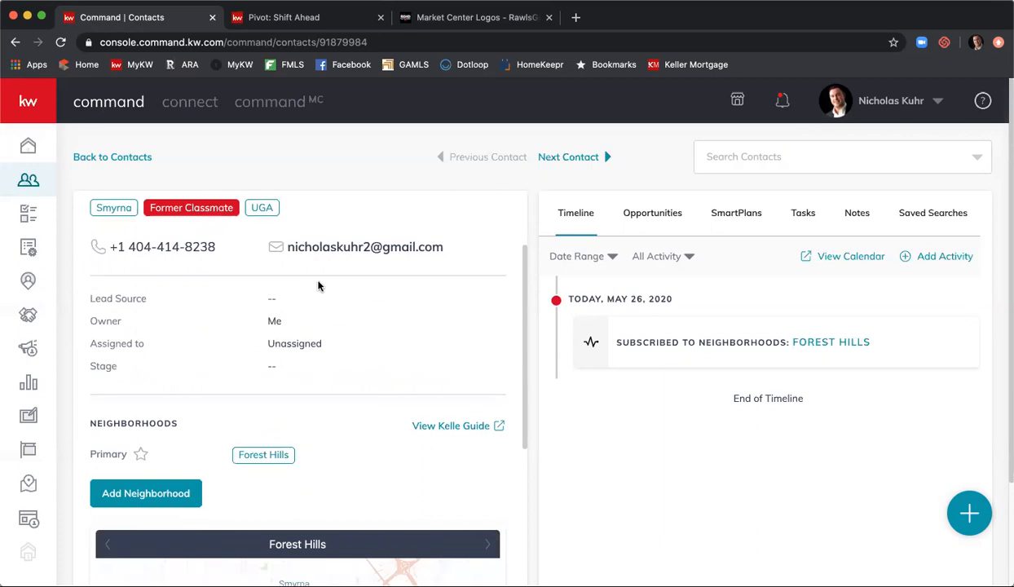
scroll(318, 285, "up", 3)
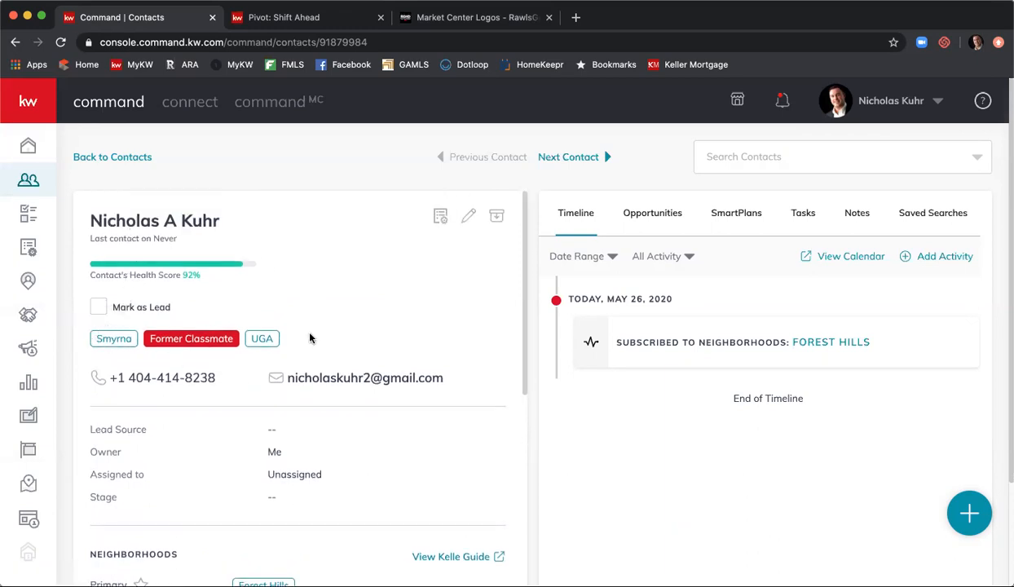
scroll(322, 331, "down", 2)
scroll(366, 328, "down", 5)
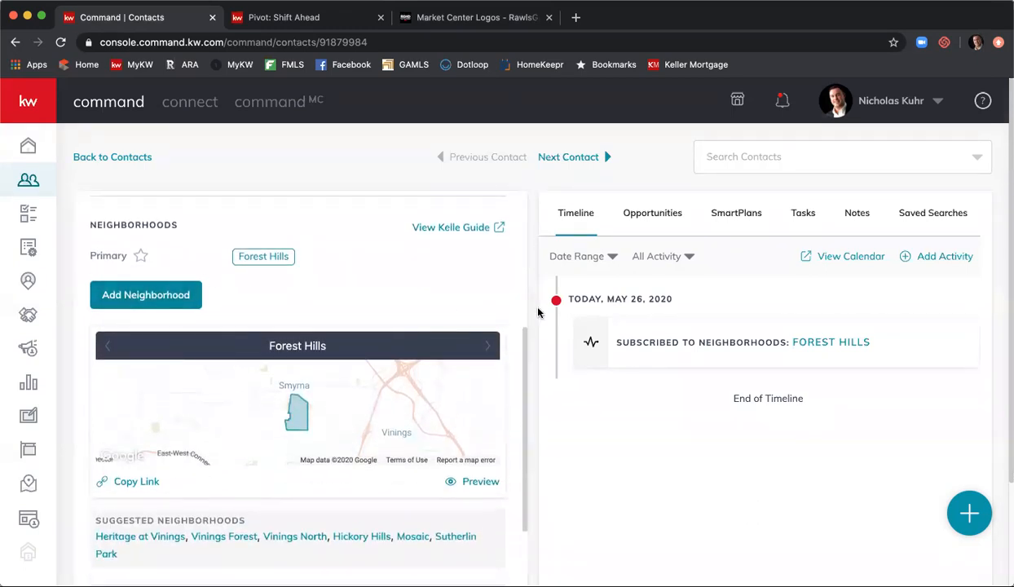
scroll(377, 295, "down", 3)
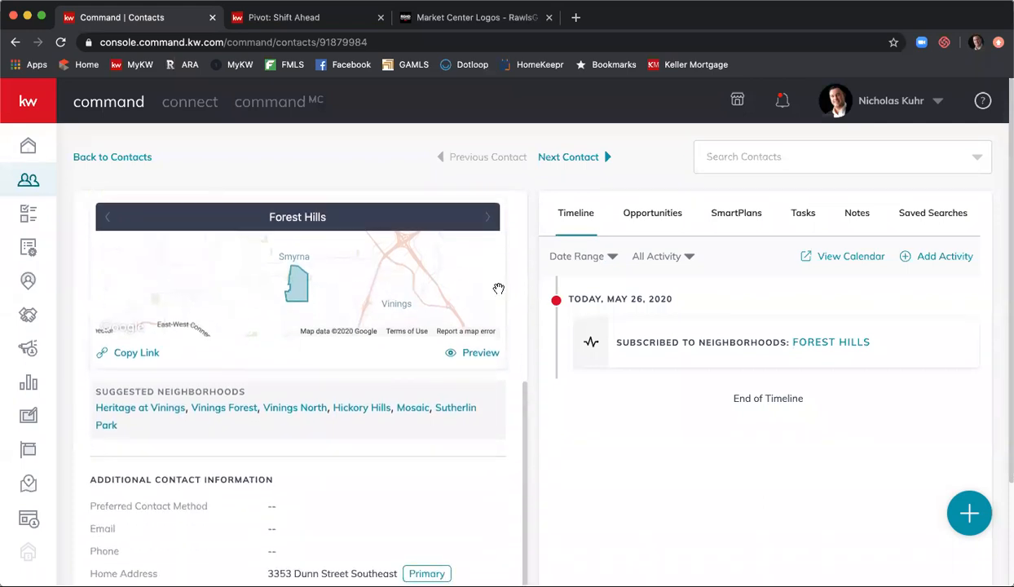
scroll(499, 289, "down", 2)
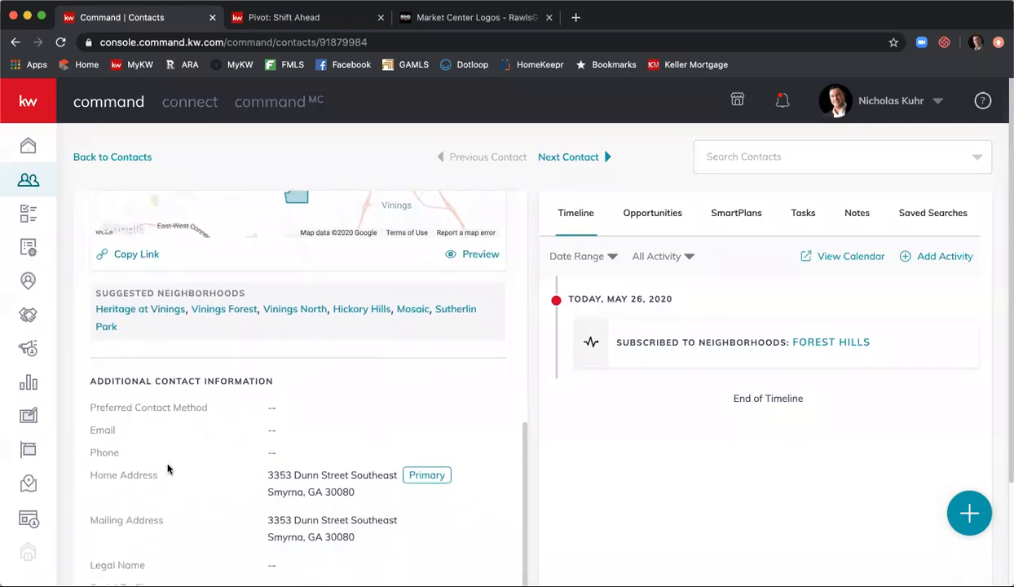
scroll(342, 487, "up", 4)
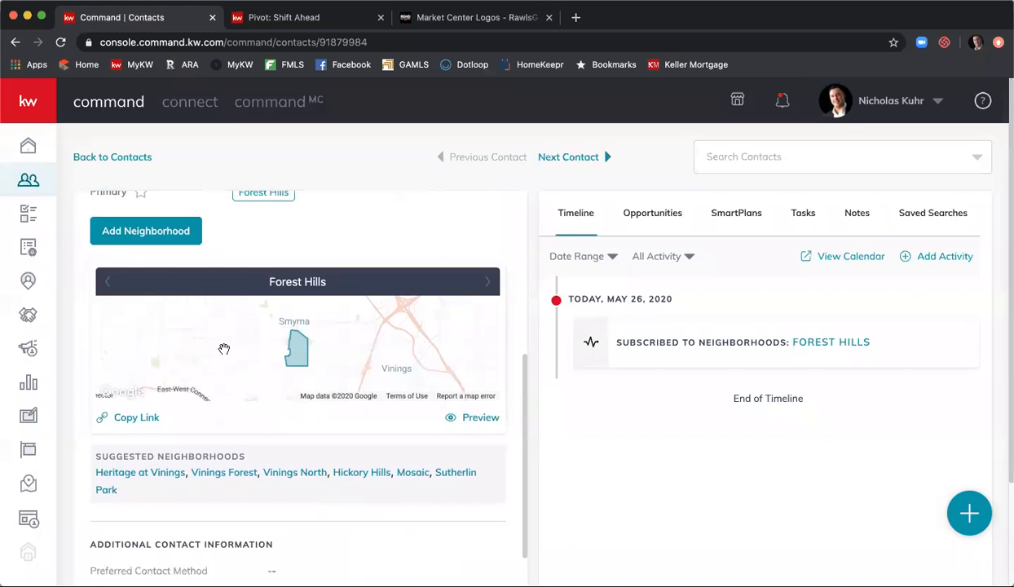
scroll(346, 351, "up", 1)
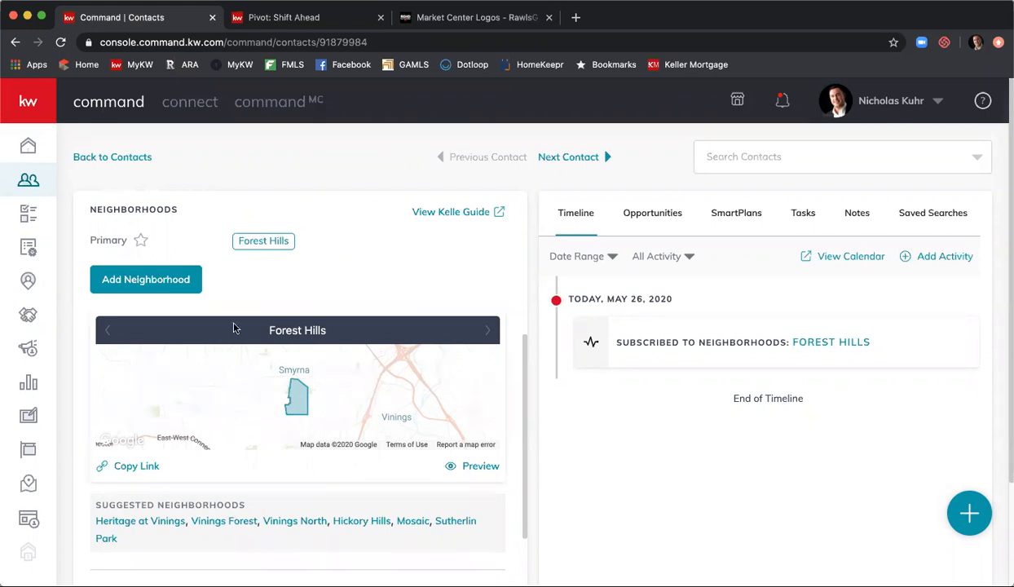
- Start adding another neighborhood and try searching for a 'rivermon…' neighborhood name
left_click(155, 282)
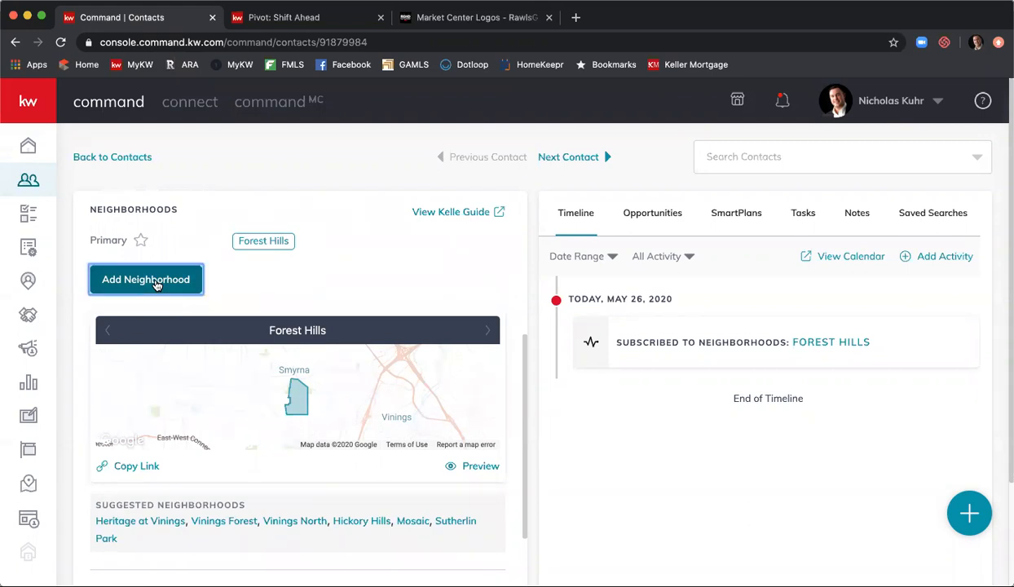
left_click(188, 280)
type("rivermont")
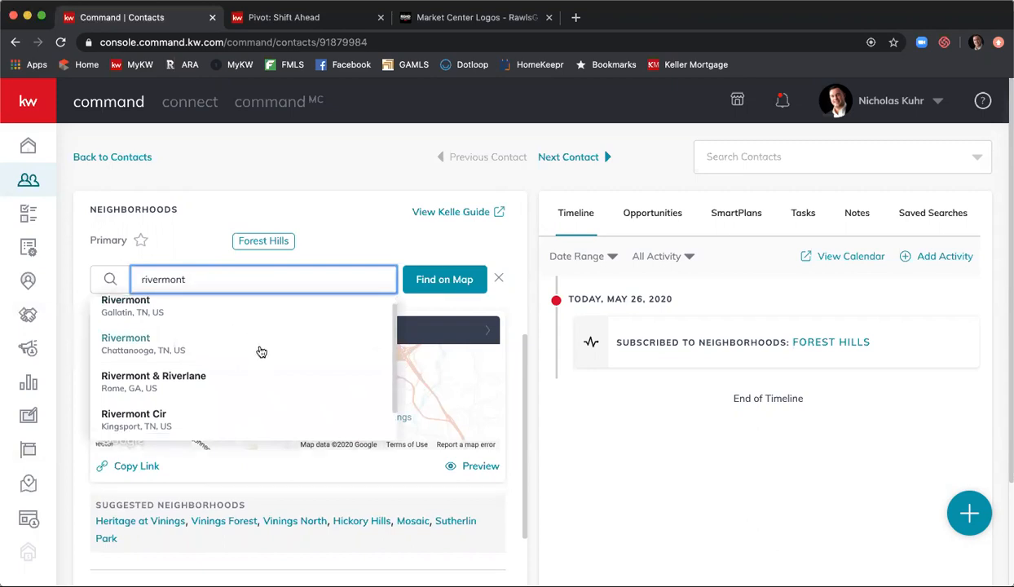
scroll(261, 350, "down", 1)
scroll(262, 351, "up", 1)
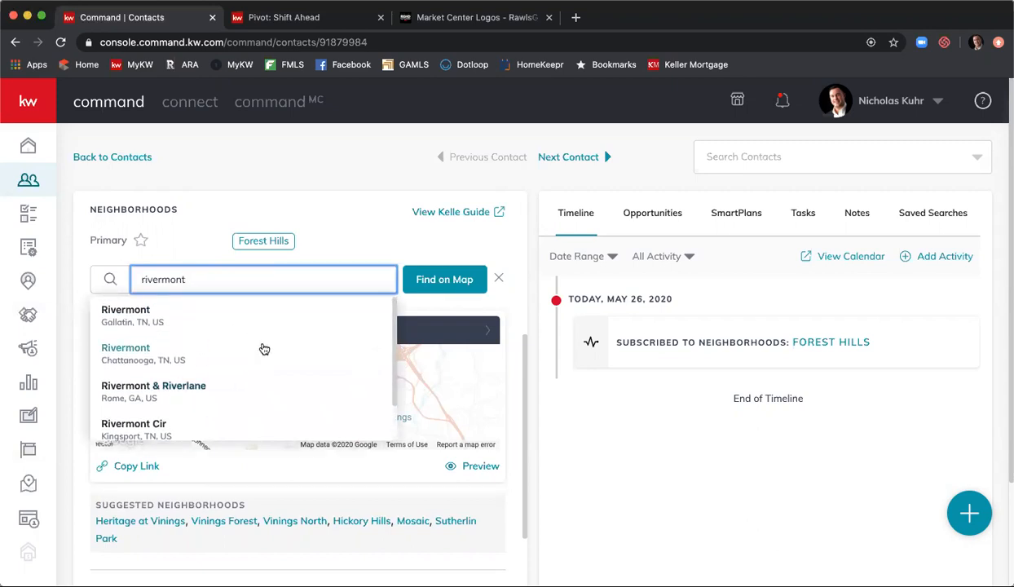
key("BackSpace")
key("BackSpace")
key("BackSpace")
key("BackSpace")
type("mo")
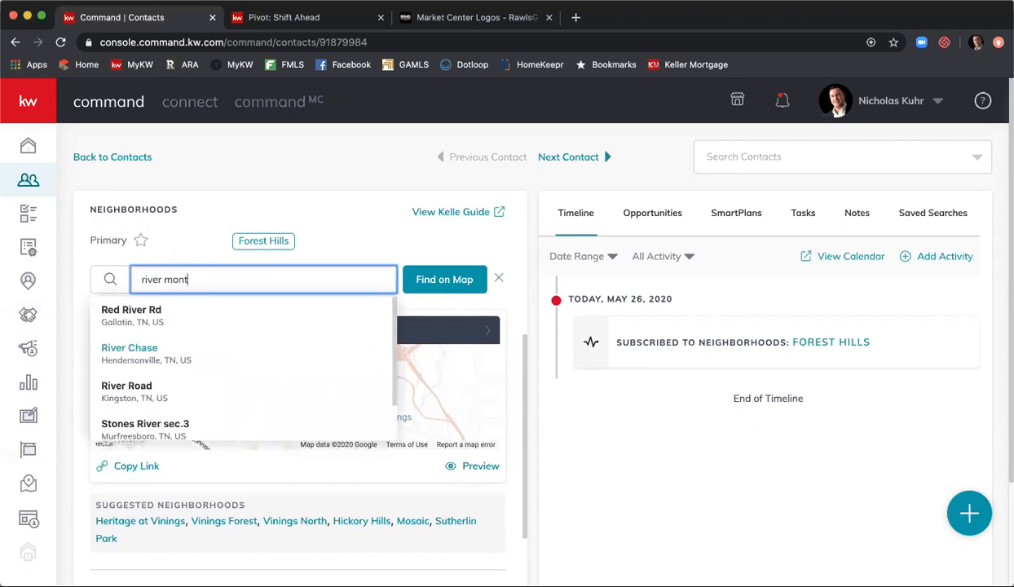
scroll(246, 361, "down", 2)
scroll(248, 358, "up", 2)
- Search for 'Country Club of the South' instead and look it up on the map
key("BackSpace")
key("BackSpace")
key("BackSpace")
key("BackSpace")
key("BackSpace")
key("BackSpace")
key("BackSpace")
key("BackSpace")
key("BackSpace")
key("BackSpace")
type("Country Cl")
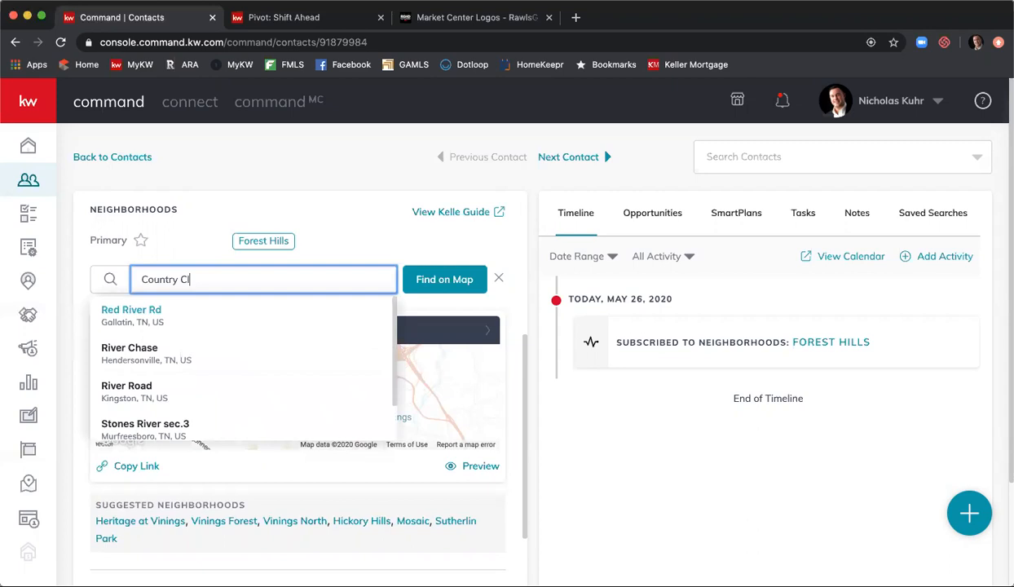
type("ub of the Souht")
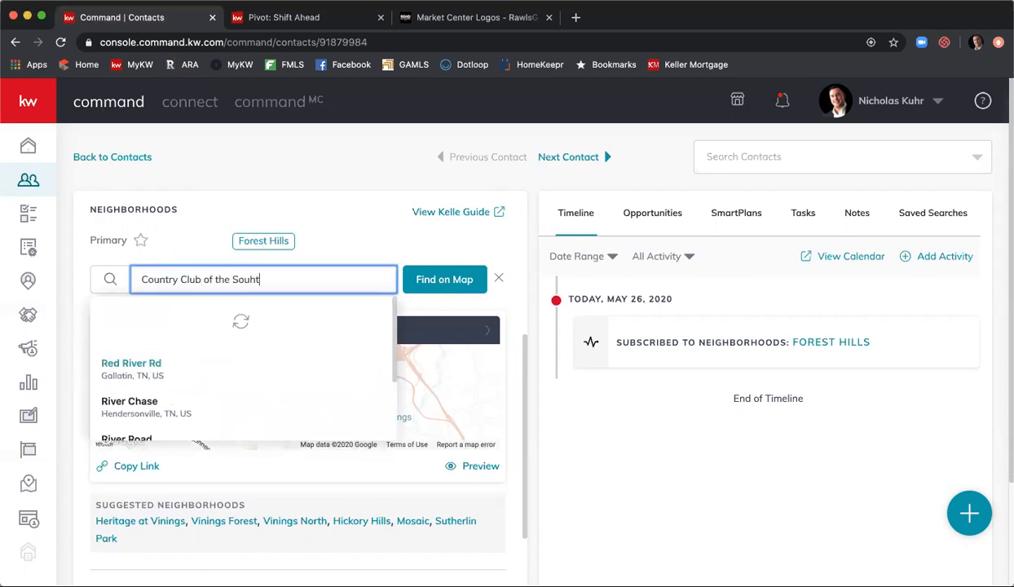
key("BackSpace")
type("r")
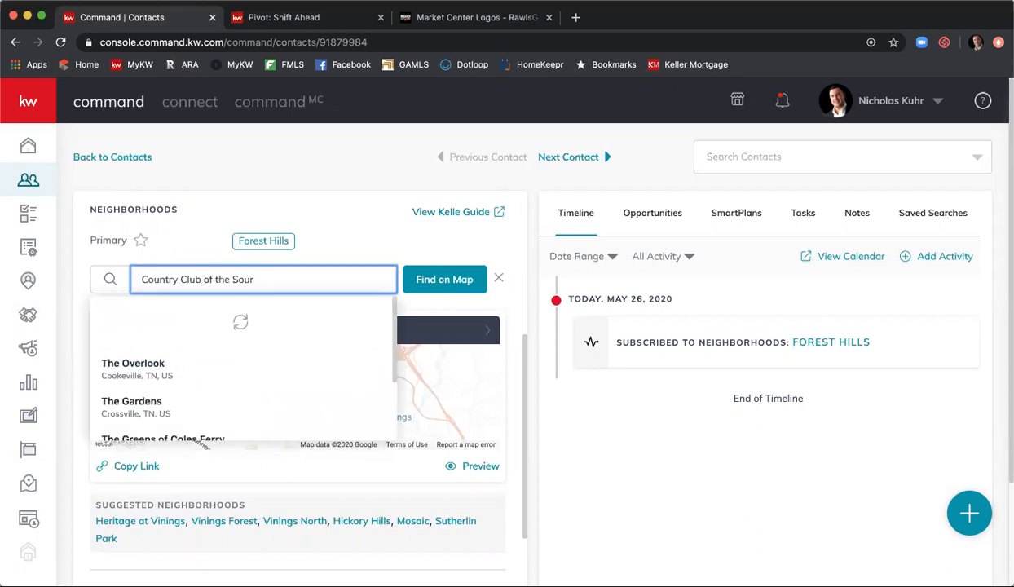
type("h")
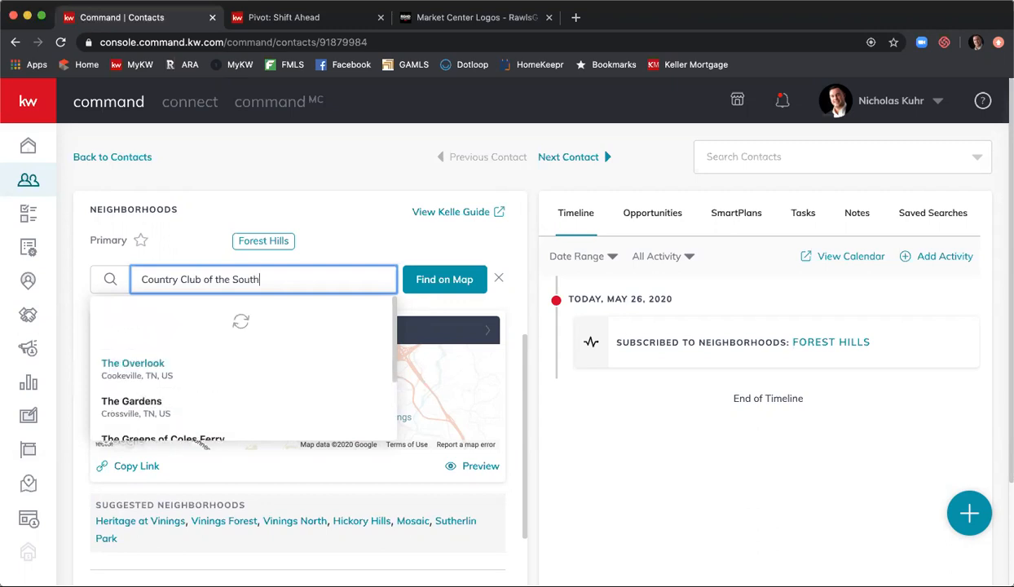
scroll(280, 365, "down", 1)
scroll(278, 362, "up", 1)
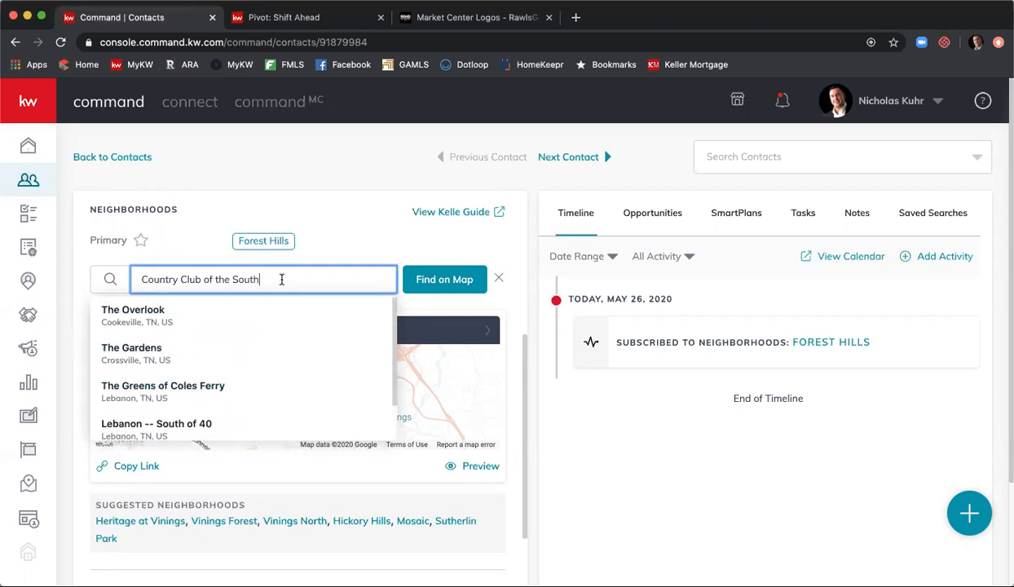
left_click(386, 238)
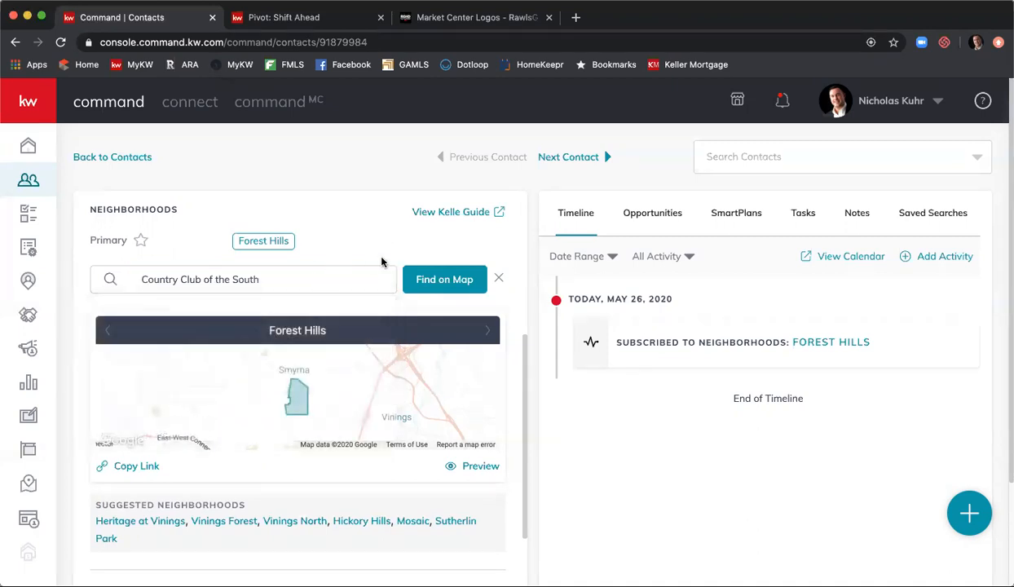
left_click(450, 285)
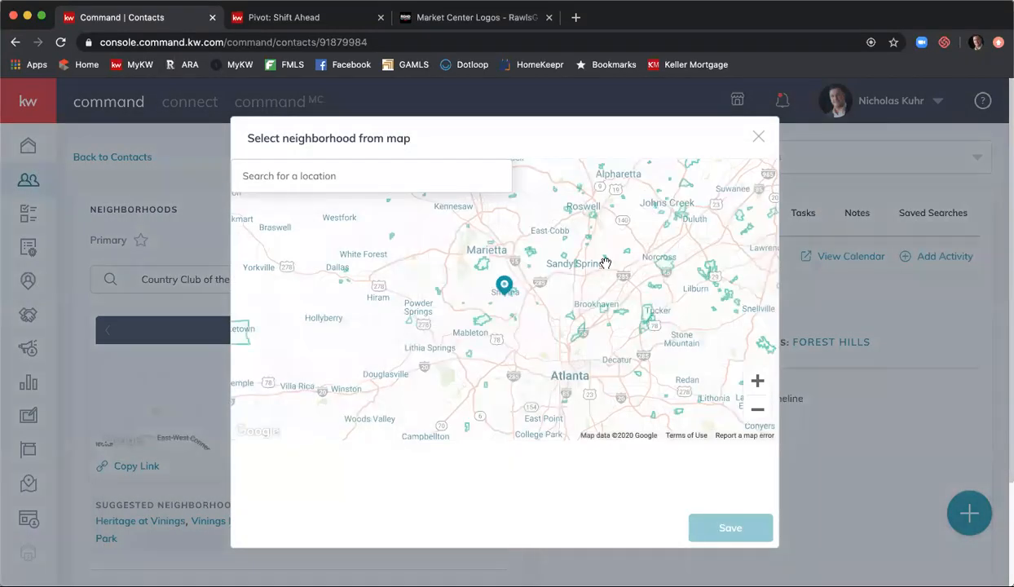
- Select The Country Club Of The South on the map, not Peachtree Corners Post 2, and save
scroll(619, 235, "up", 2)
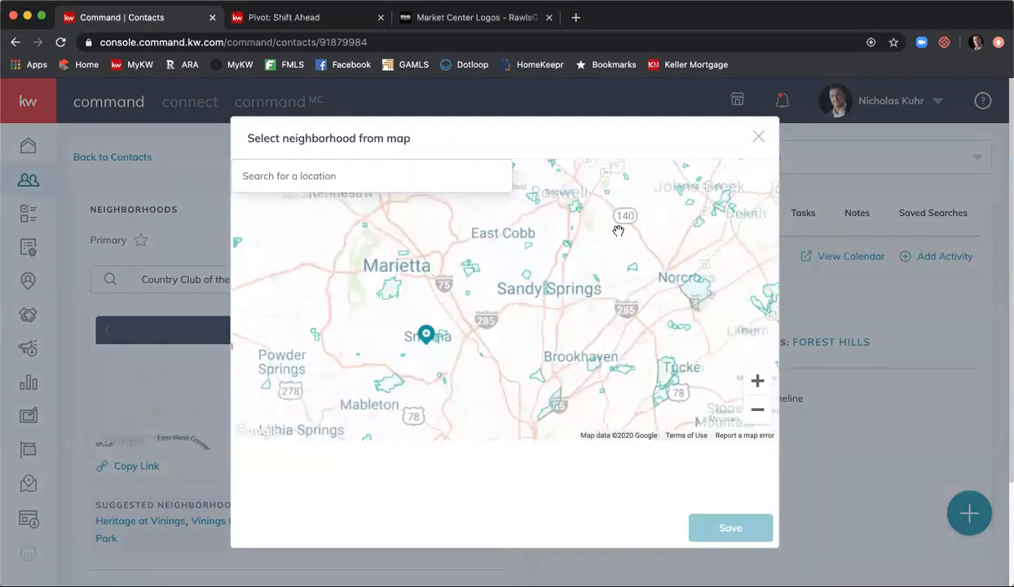
scroll(632, 234, "up", 2)
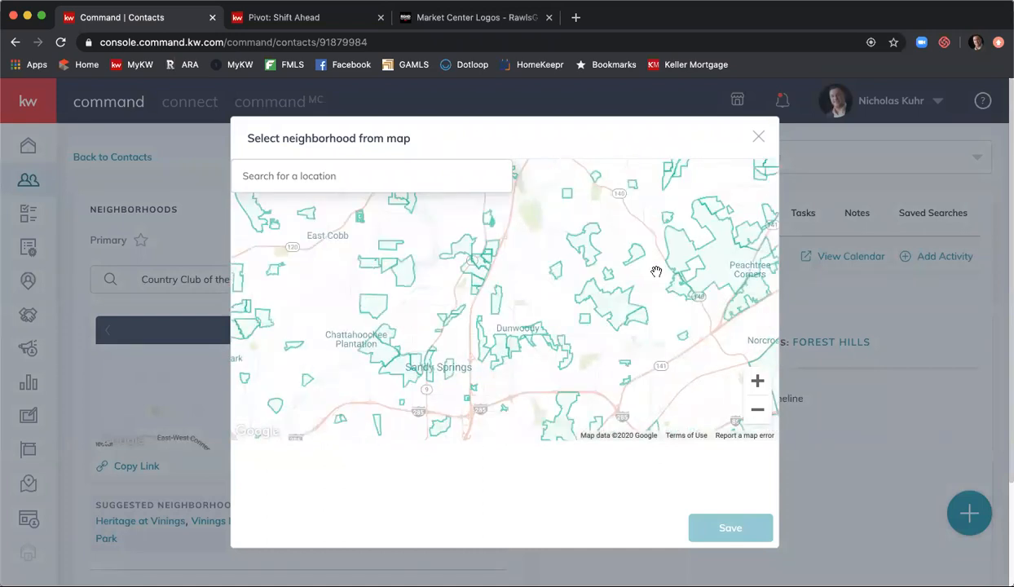
left_click(657, 237)
scroll(657, 231, "up", 3)
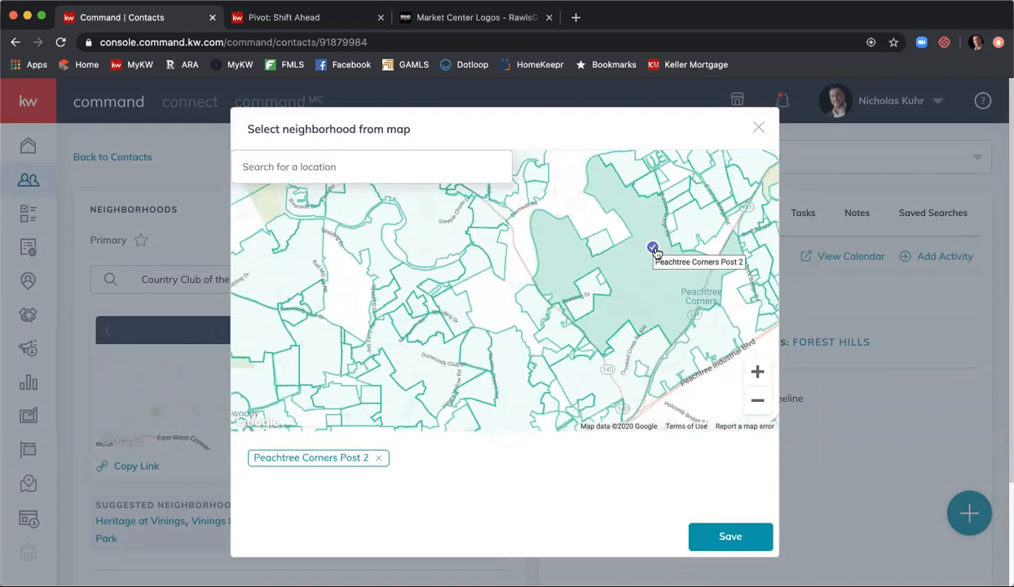
left_click(635, 276)
scroll(636, 276, "up", 2)
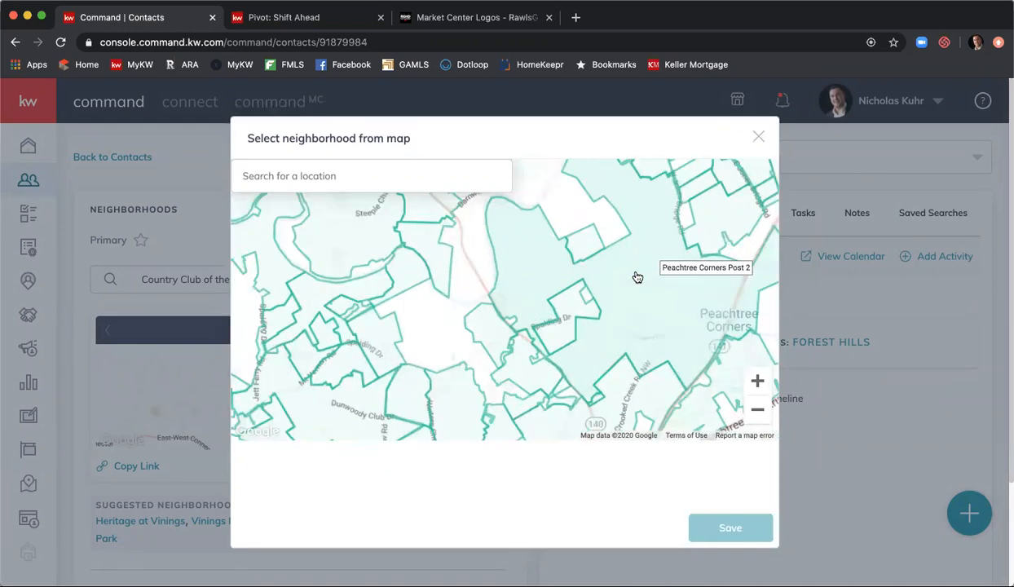
scroll(451, 300, "down", 2)
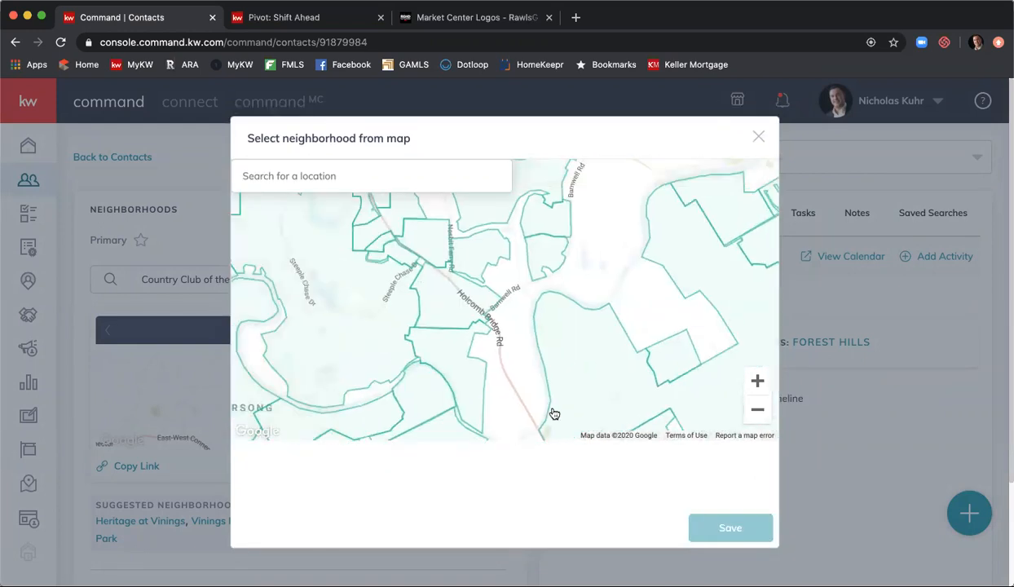
left_click_drag(577, 294, 483, 402)
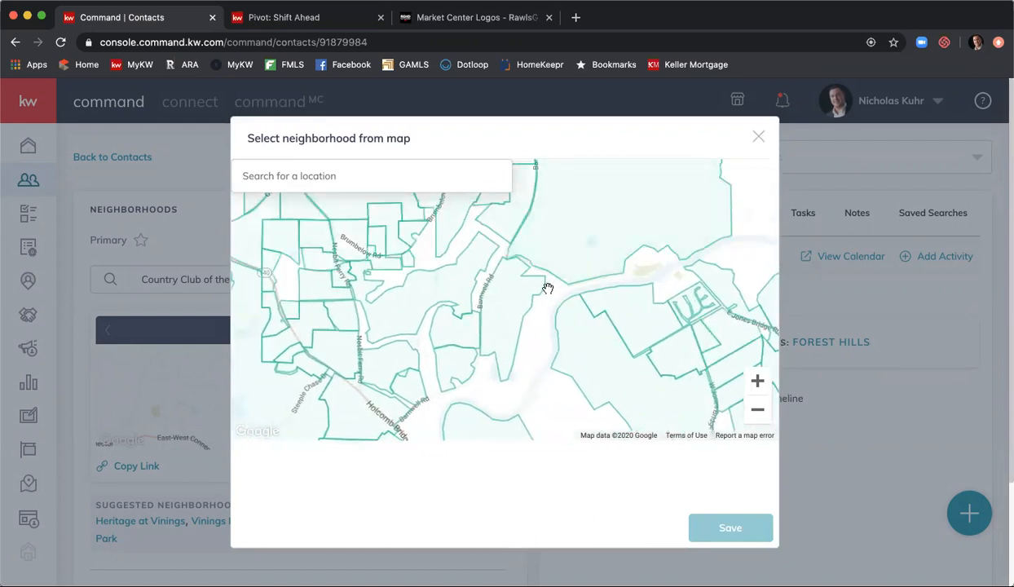
scroll(554, 239, "up", 3)
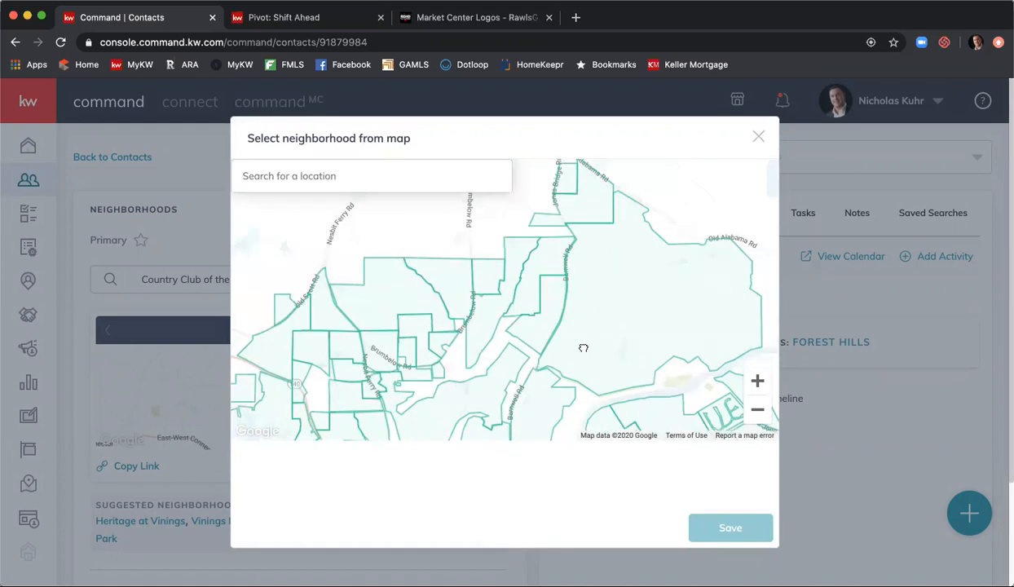
left_click(637, 297)
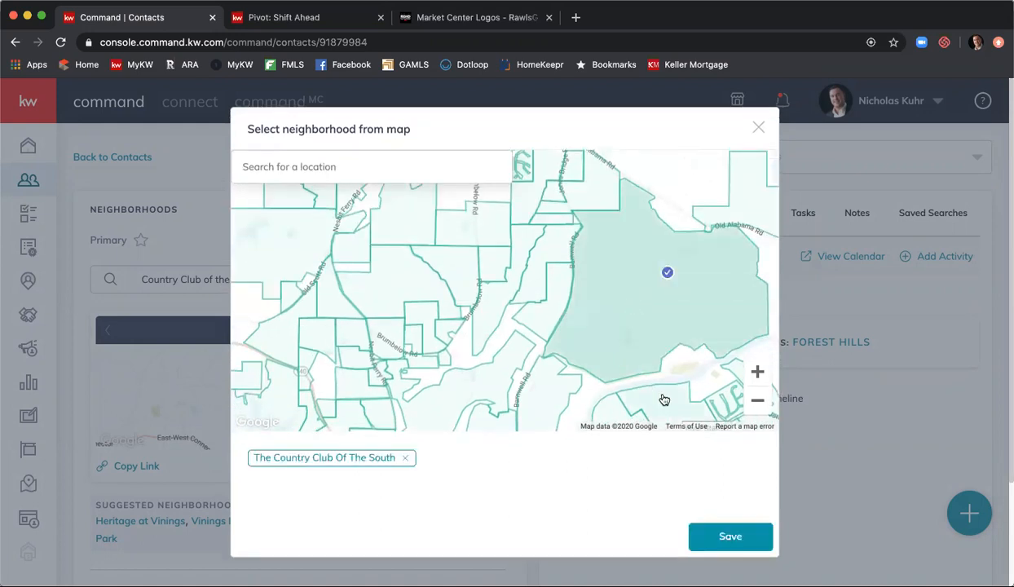
left_click(728, 537)
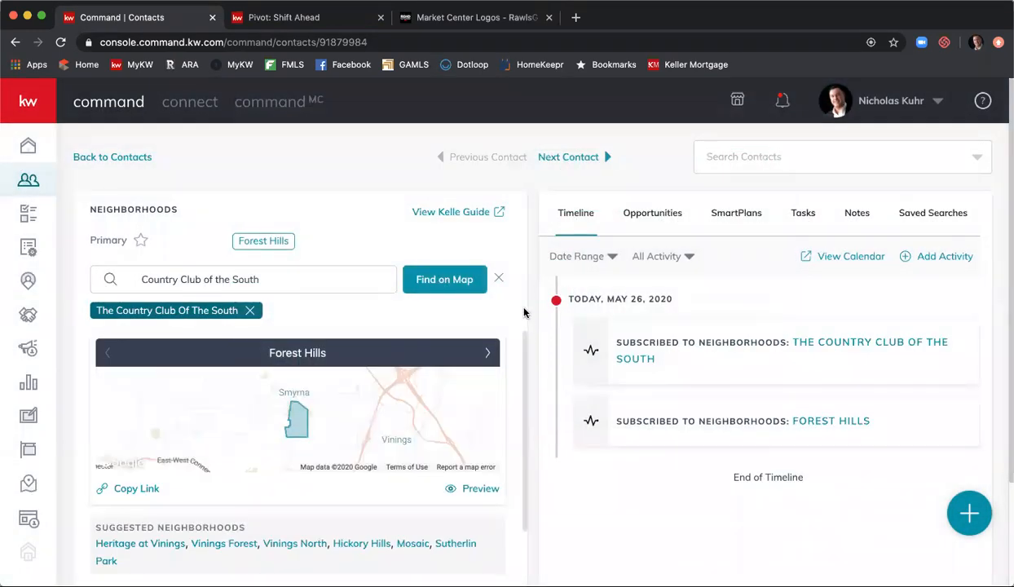
scroll(524, 313, "down", 2)
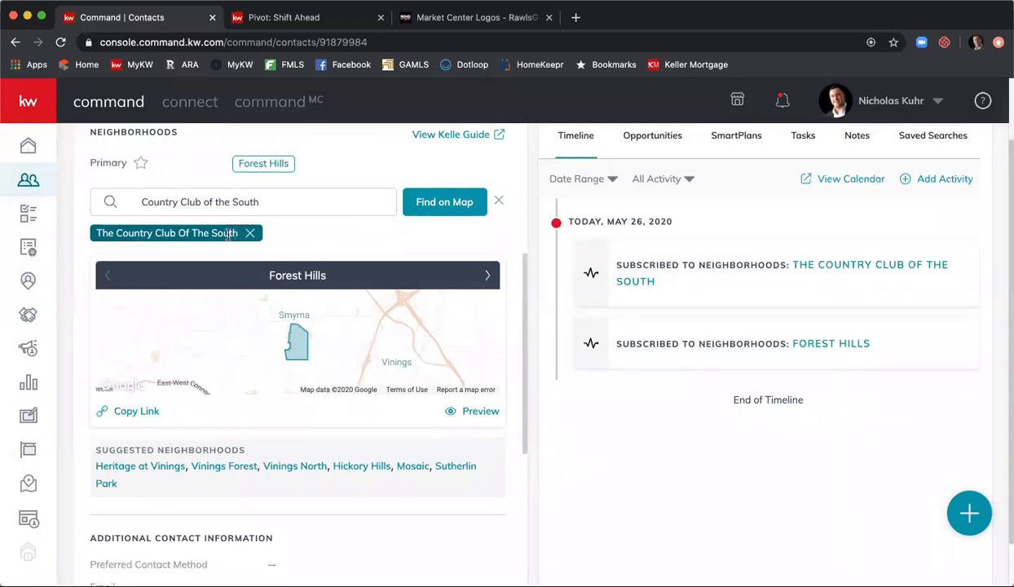
mouse_move(228, 234)
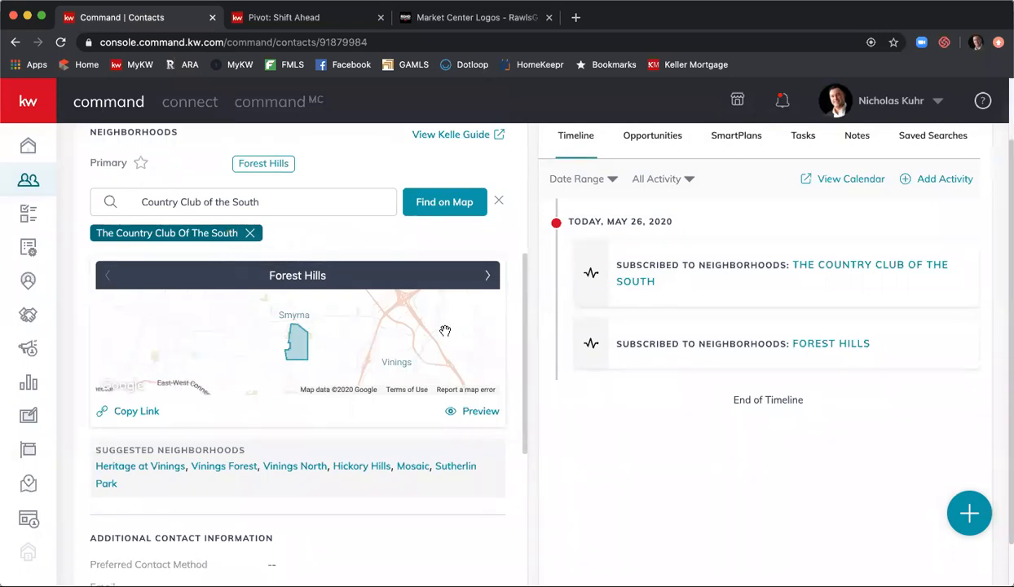
scroll(439, 329, "down", 1)
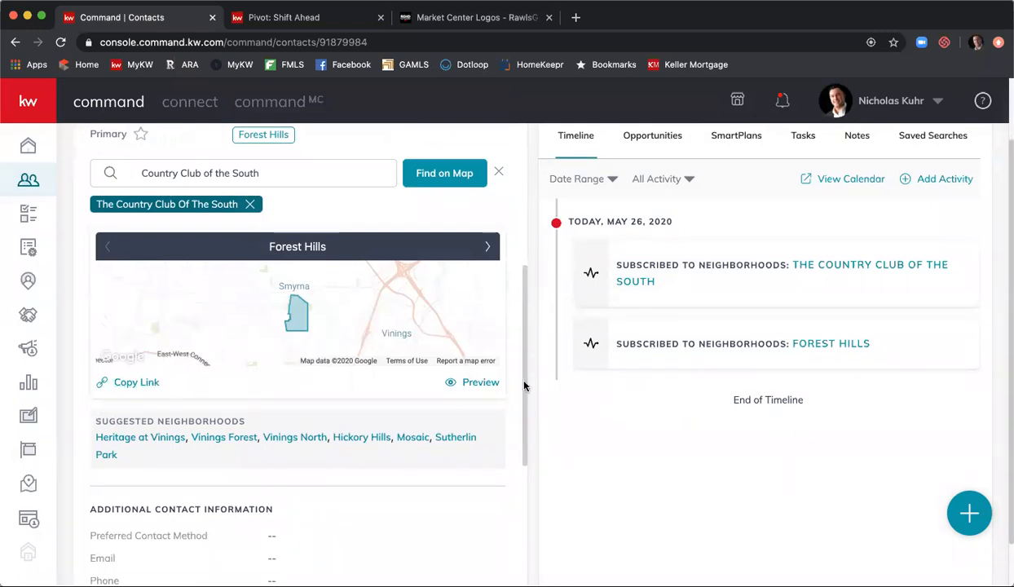
- Preview the Forest Hills snapshot and review its Smyrna listings, contact form and footer
left_click(469, 390)
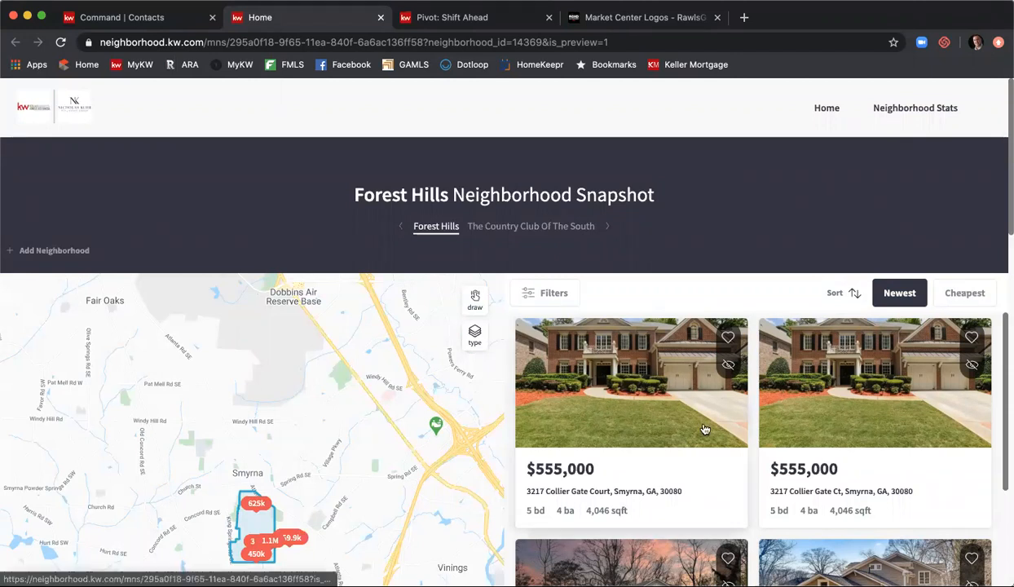
scroll(811, 227, "down", 1)
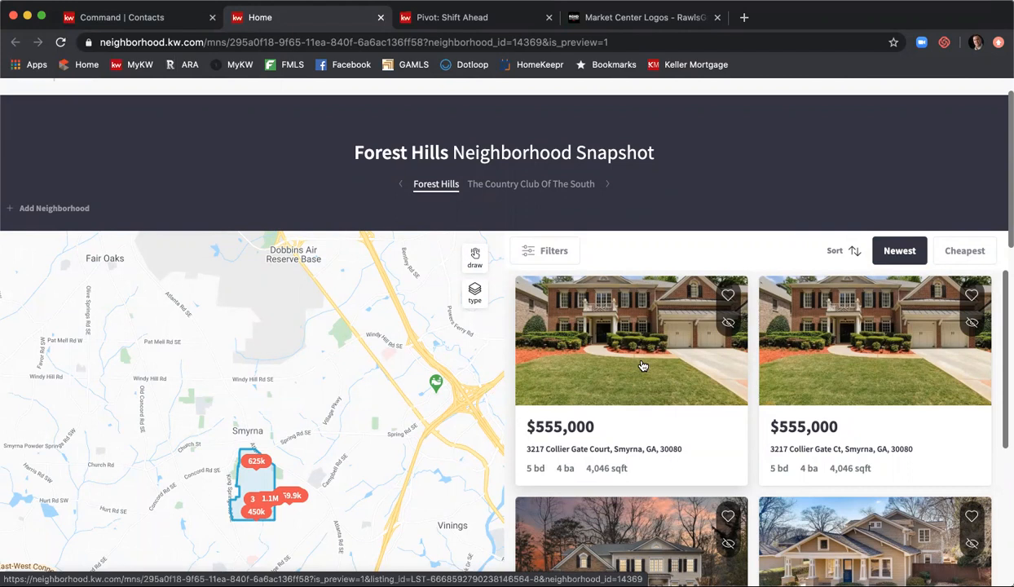
scroll(928, 354, "down", 1)
scroll(934, 353, "down", 5)
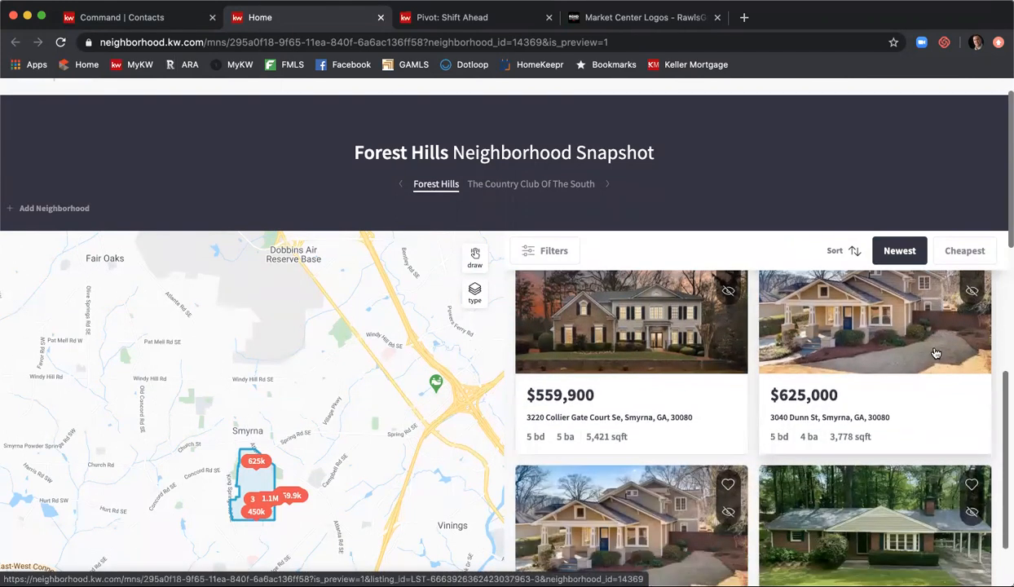
scroll(939, 351, "down", 1)
scroll(939, 351, "down", 3)
scroll(896, 277, "up", 3)
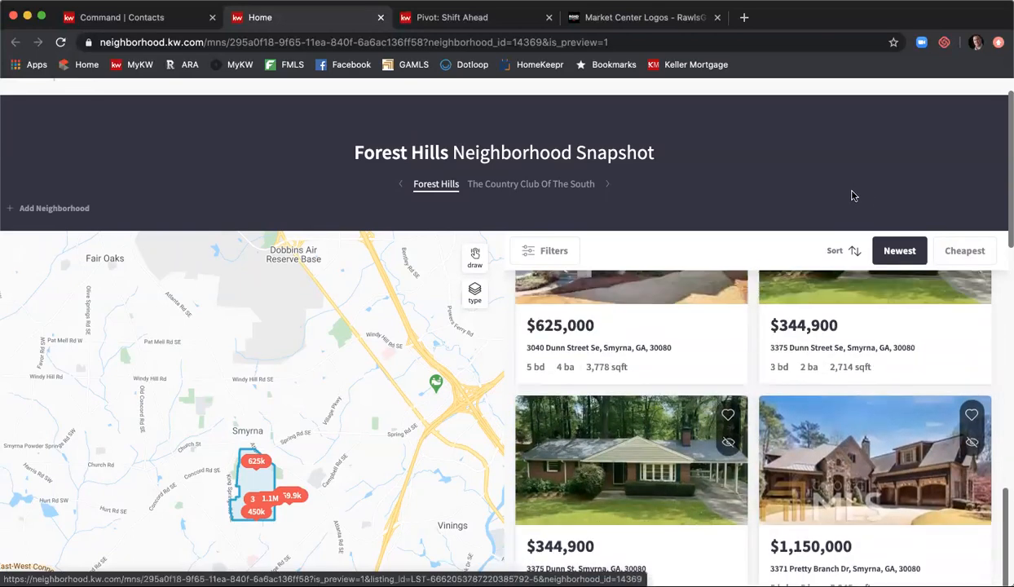
scroll(851, 196, "down", 4)
scroll(538, 162, "down", 10)
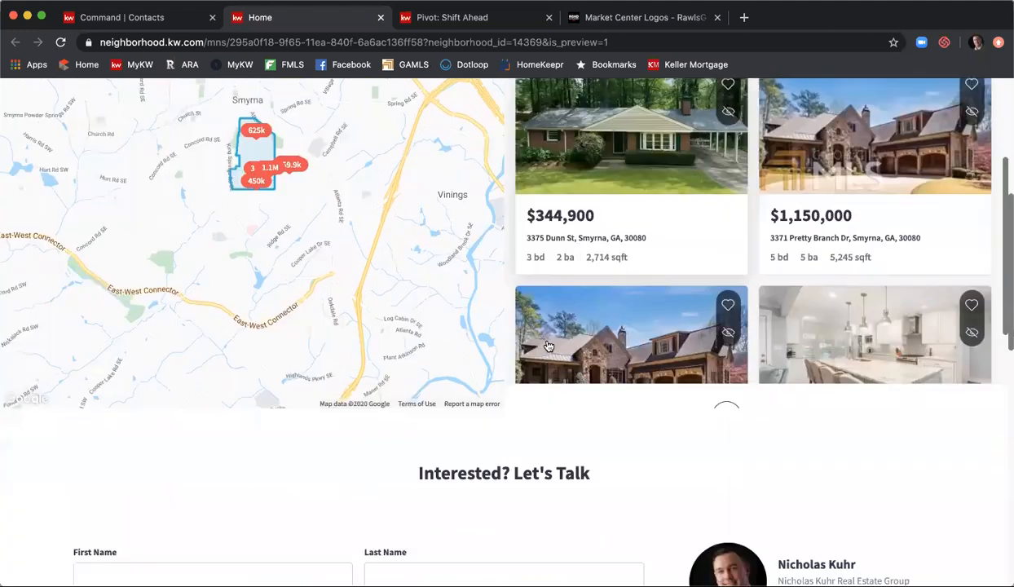
scroll(636, 402, "down", 8)
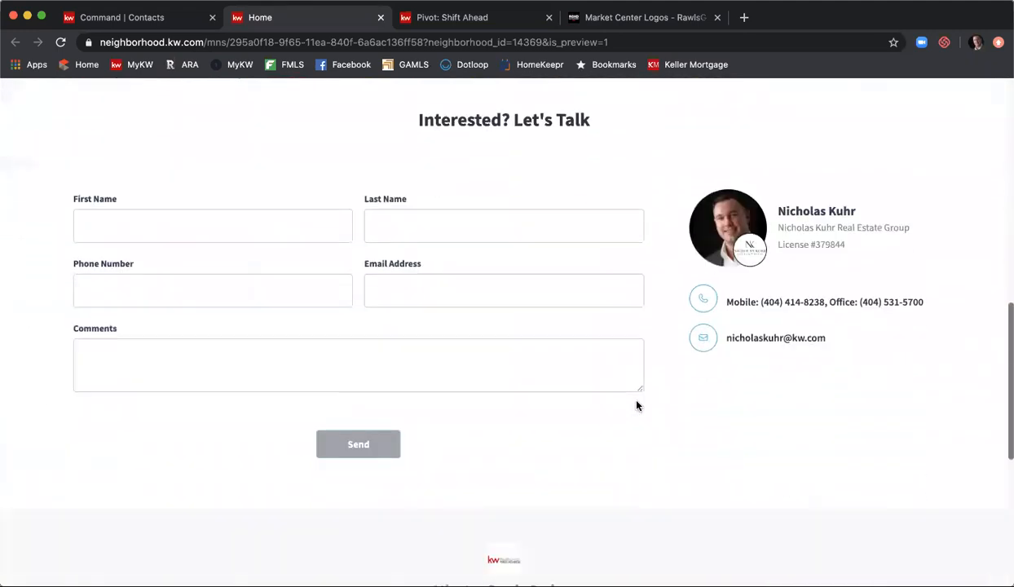
scroll(700, 408, "down", 3)
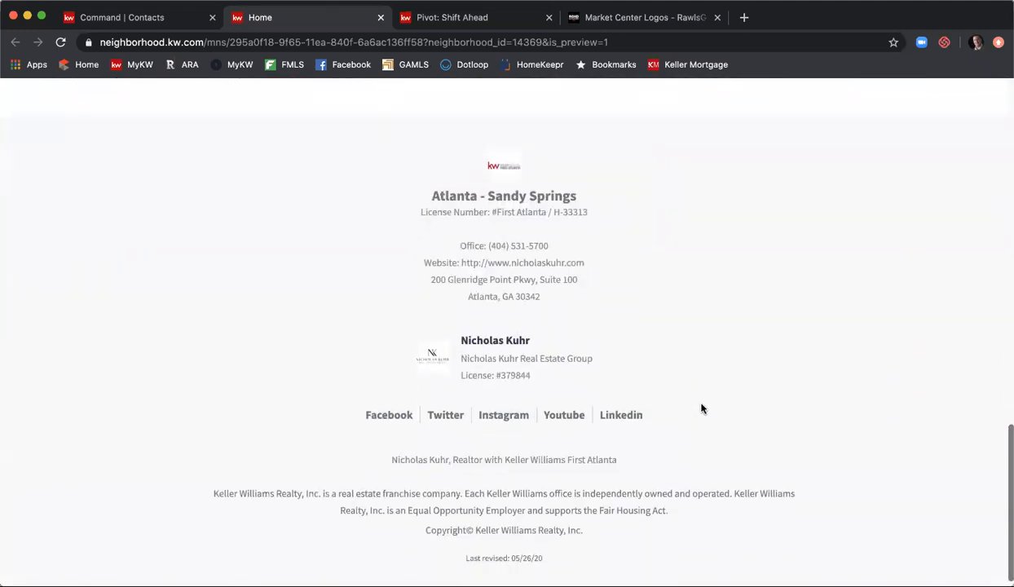
scroll(701, 406, "up", 15)
scroll(703, 405, "up", 5)
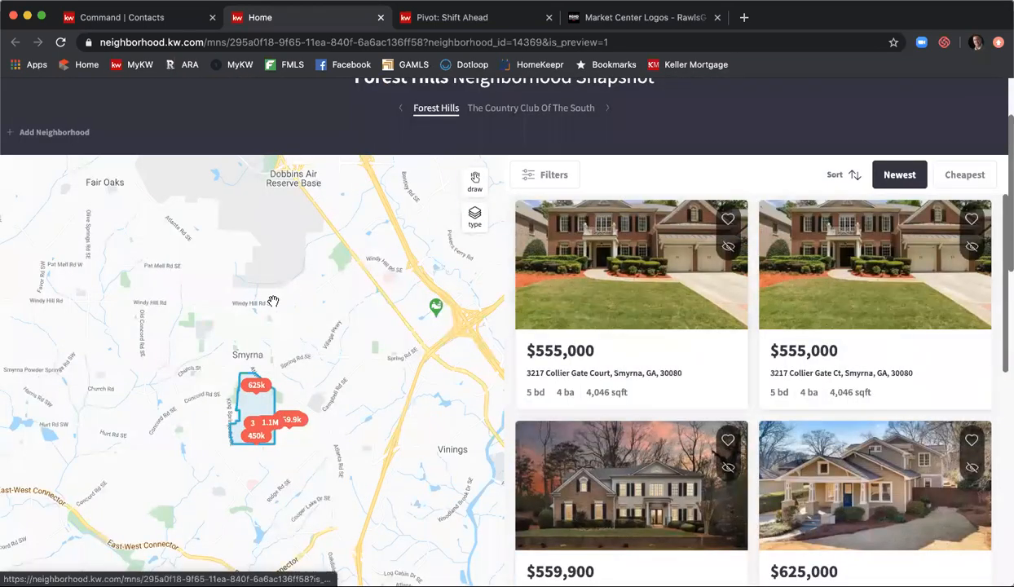
- Switch between The Country Club Of The South and Forest Hills snapshots, ending on Country Club
left_click(507, 109)
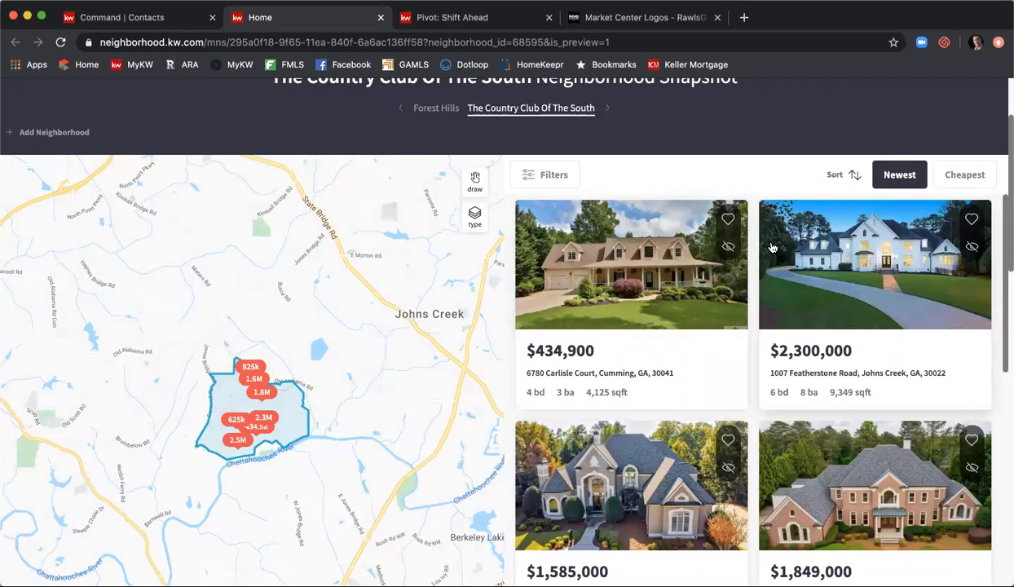
scroll(855, 293, "down", 2)
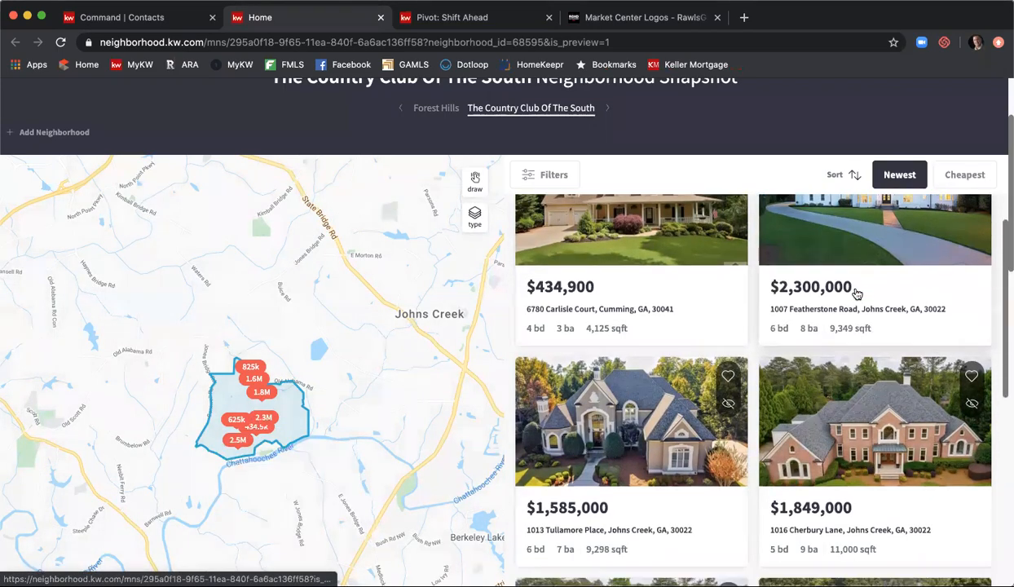
scroll(855, 293, "down", 5)
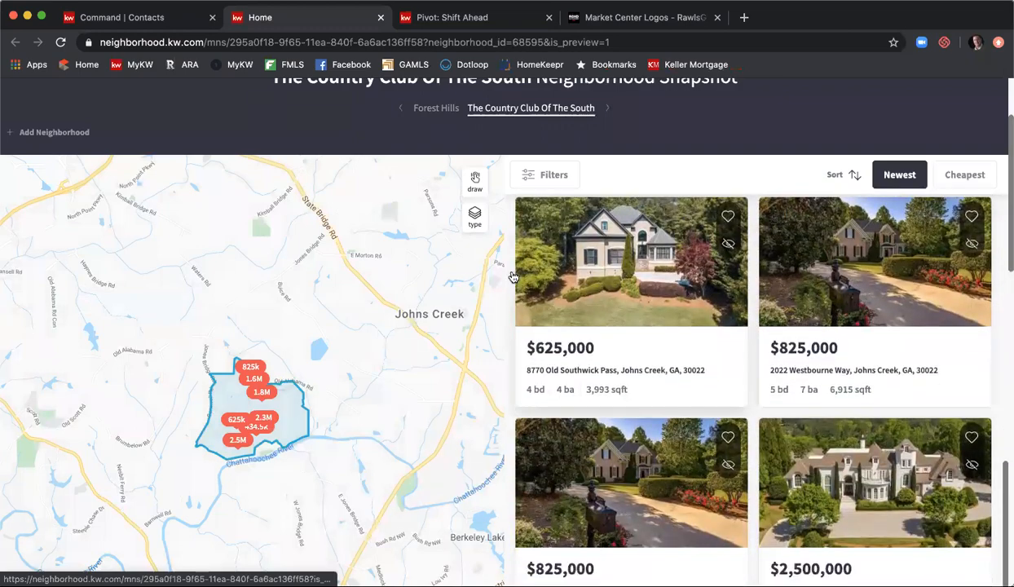
scroll(512, 277, "down", 10)
scroll(649, 402, "up", 15)
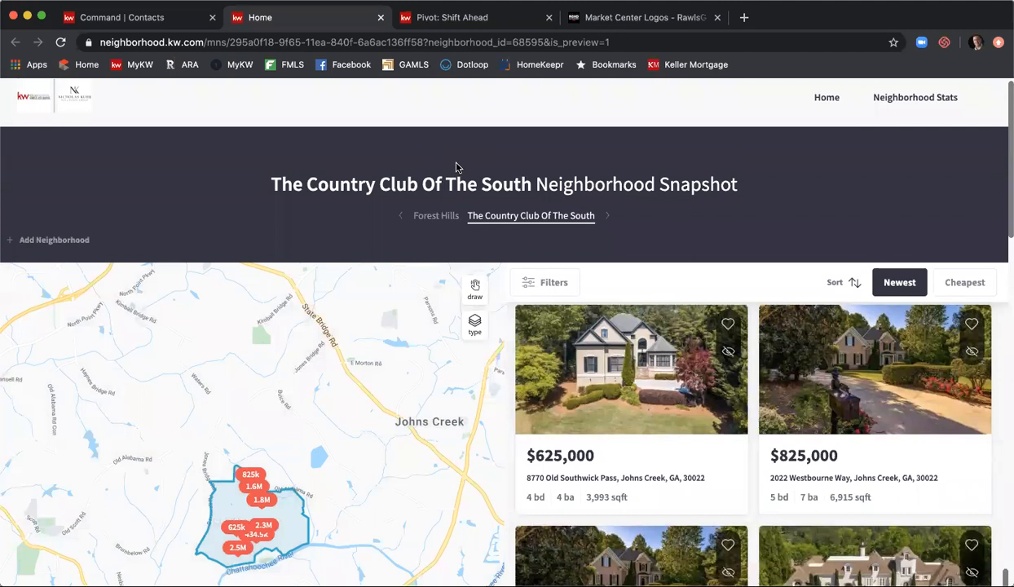
left_click(437, 217)
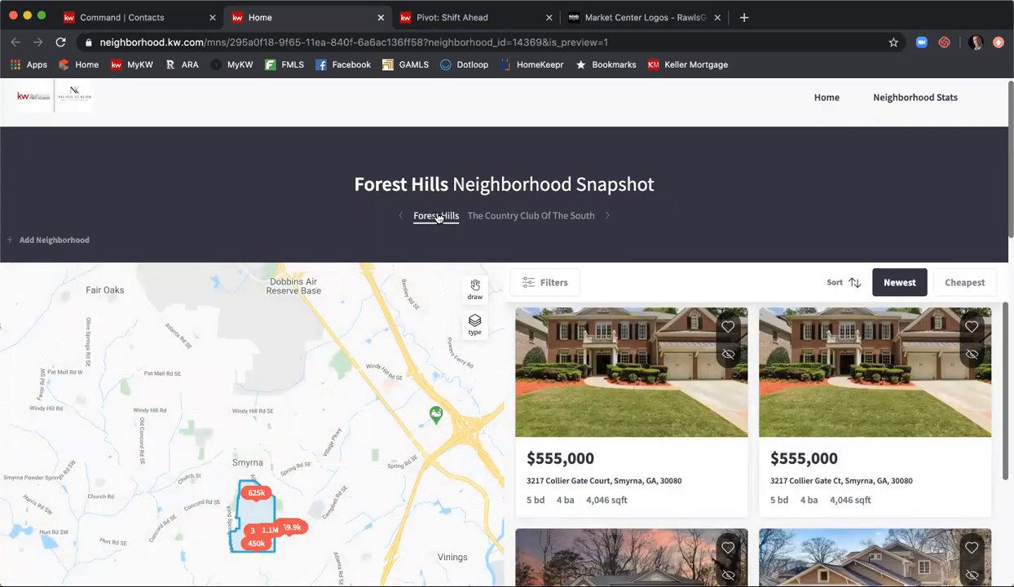
left_click(485, 219)
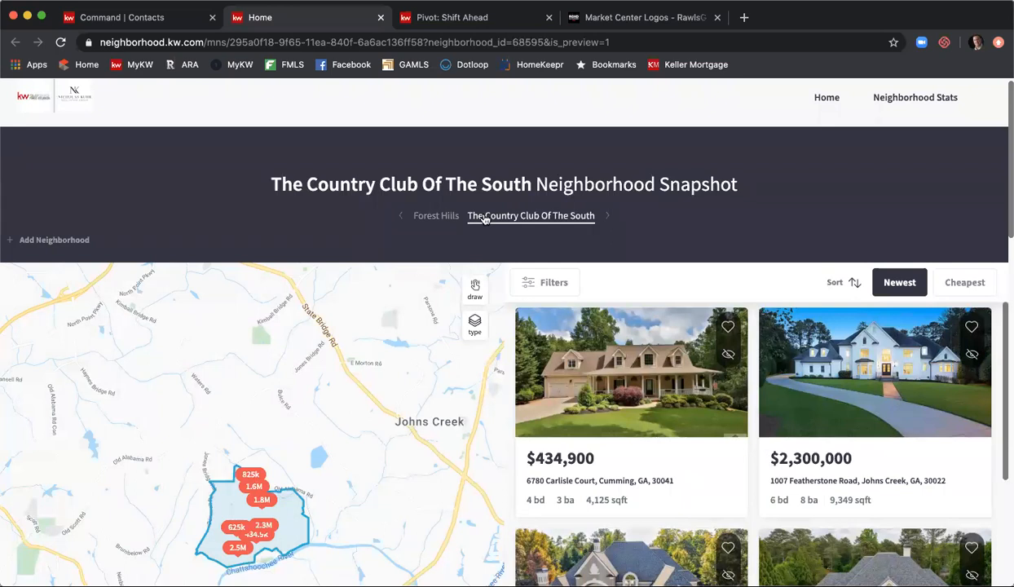
- Go back to the Command | Contacts tab and review the contact's details and both neighborhood subscriptions
left_click(80, 22)
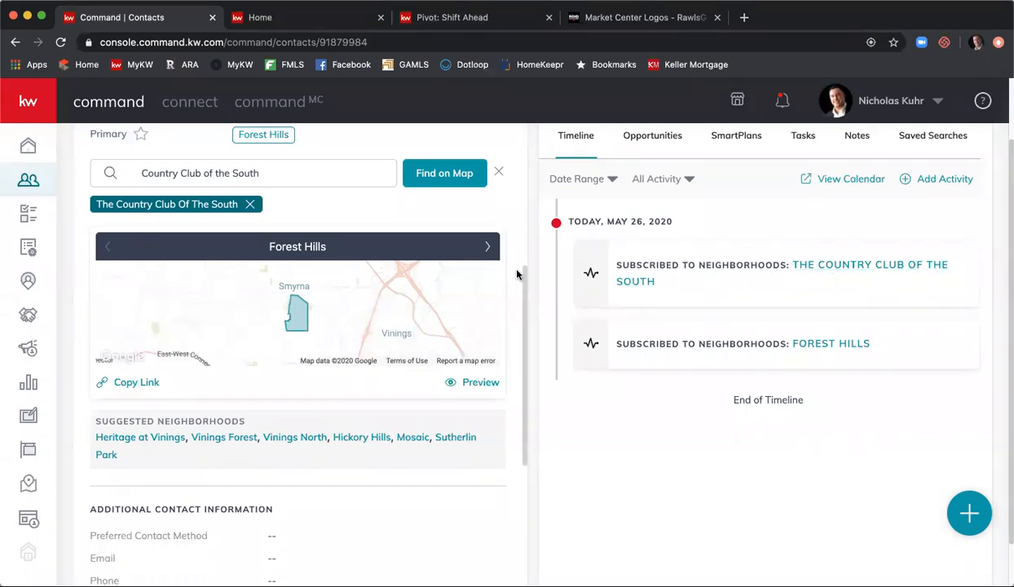
scroll(512, 275, "down", 4)
scroll(513, 277, "down", 5)
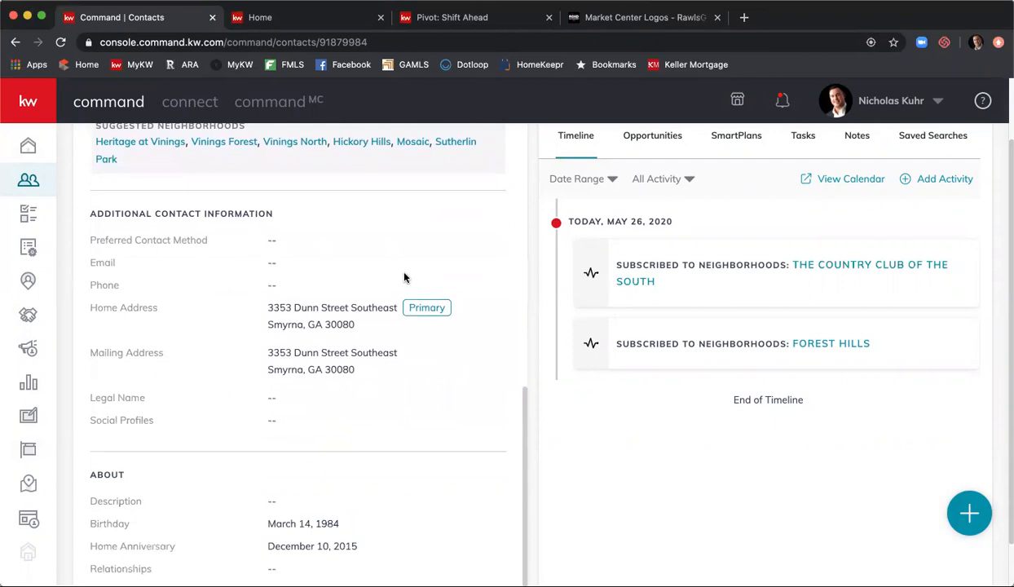
scroll(358, 338, "down", 1)
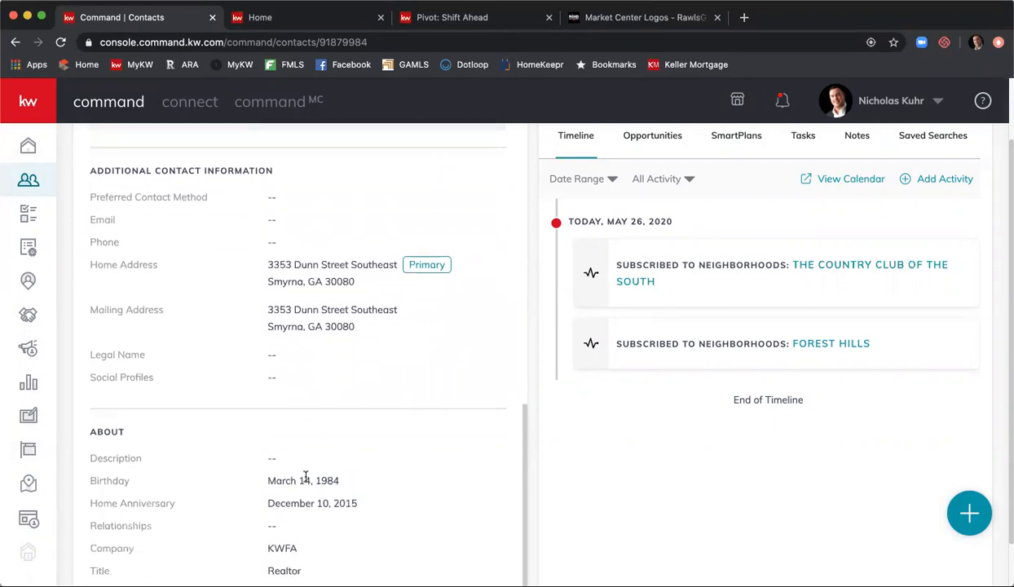
scroll(402, 511, "down", 1)
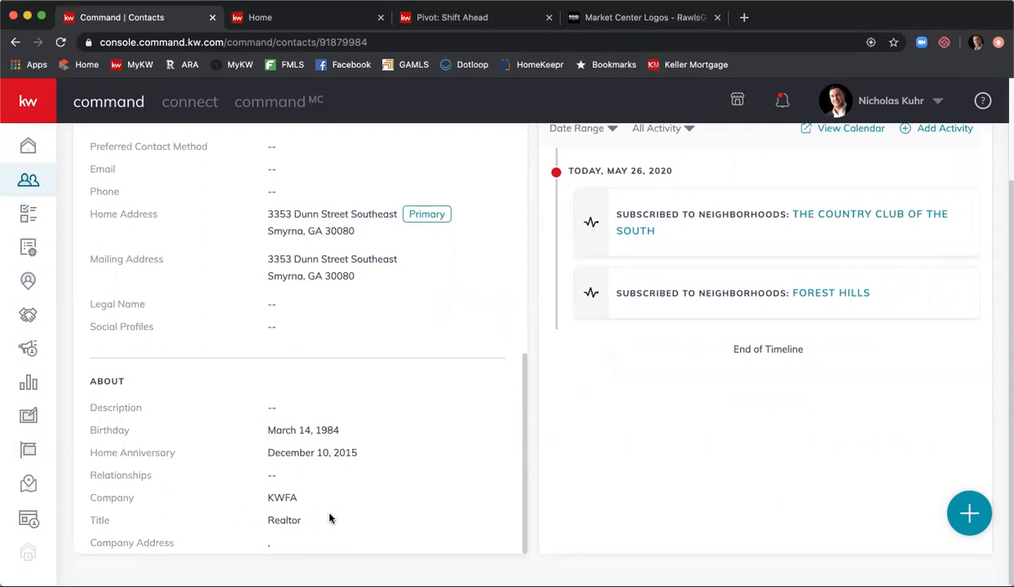
scroll(330, 517, "up", 10)
scroll(337, 511, "up", 5)
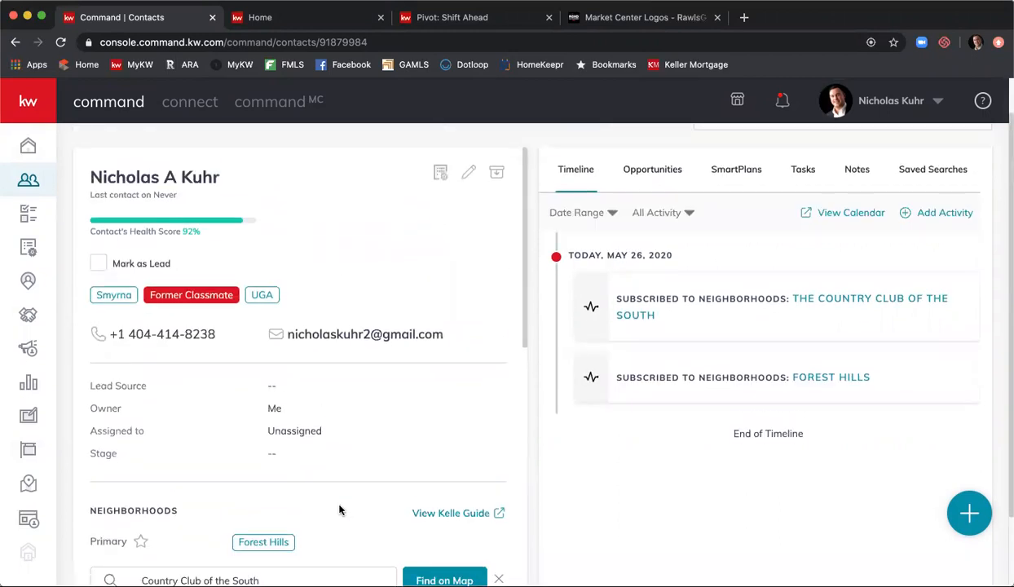
scroll(339, 510, "up", 2)
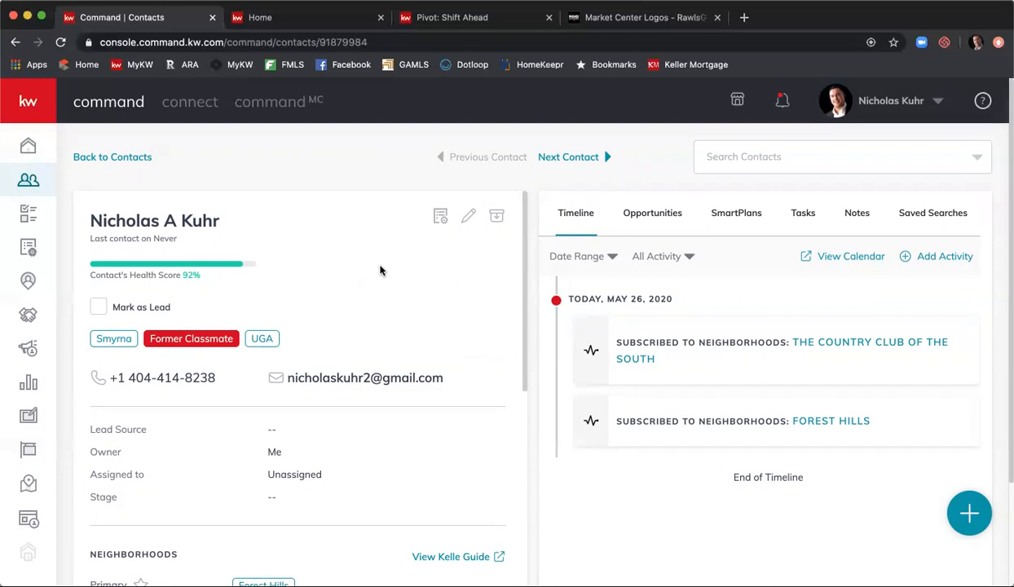
- Save the contact's edited details, then back out of archiving the contact
left_click(469, 218)
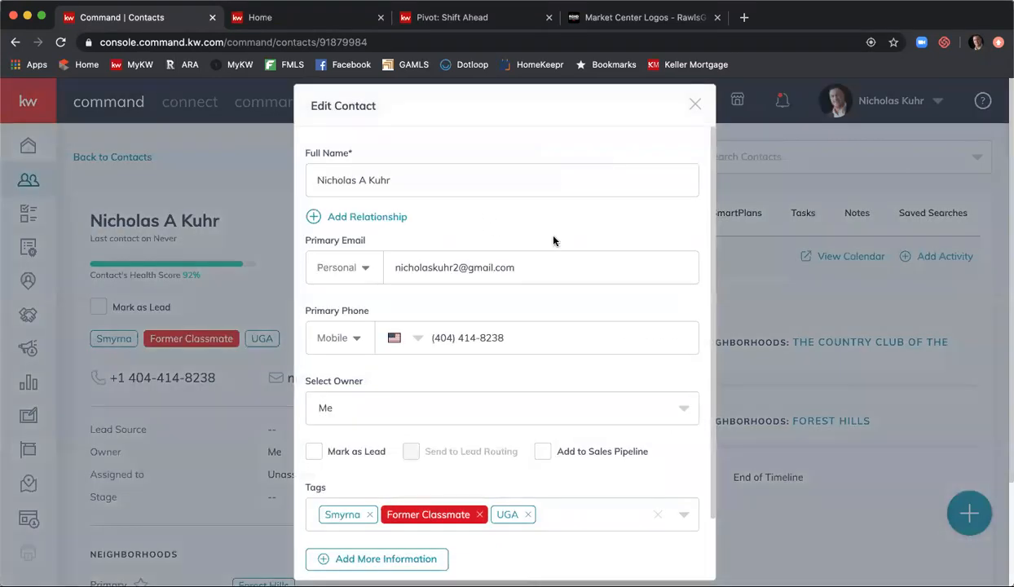
scroll(625, 241, "down", 2)
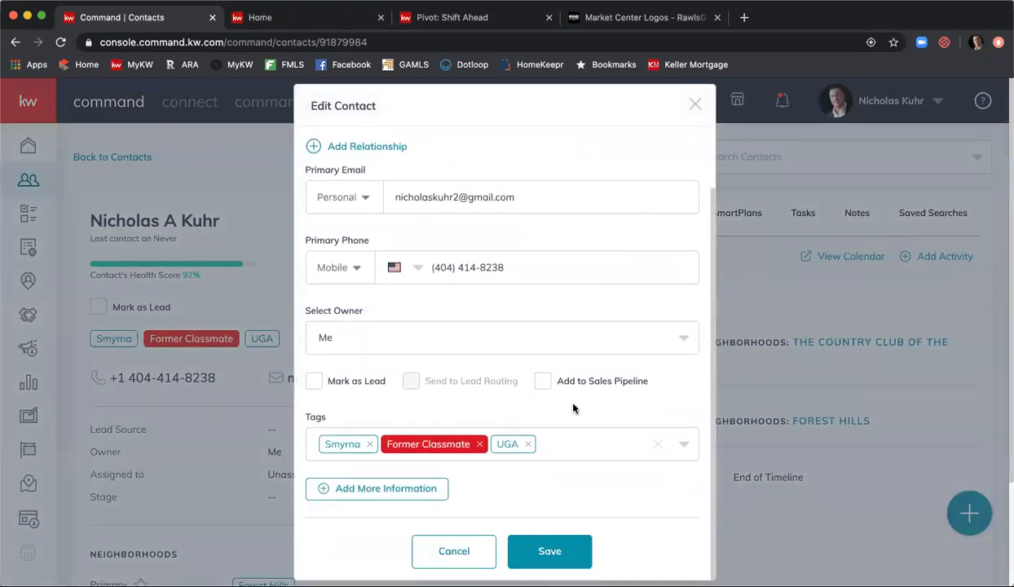
left_click(552, 564)
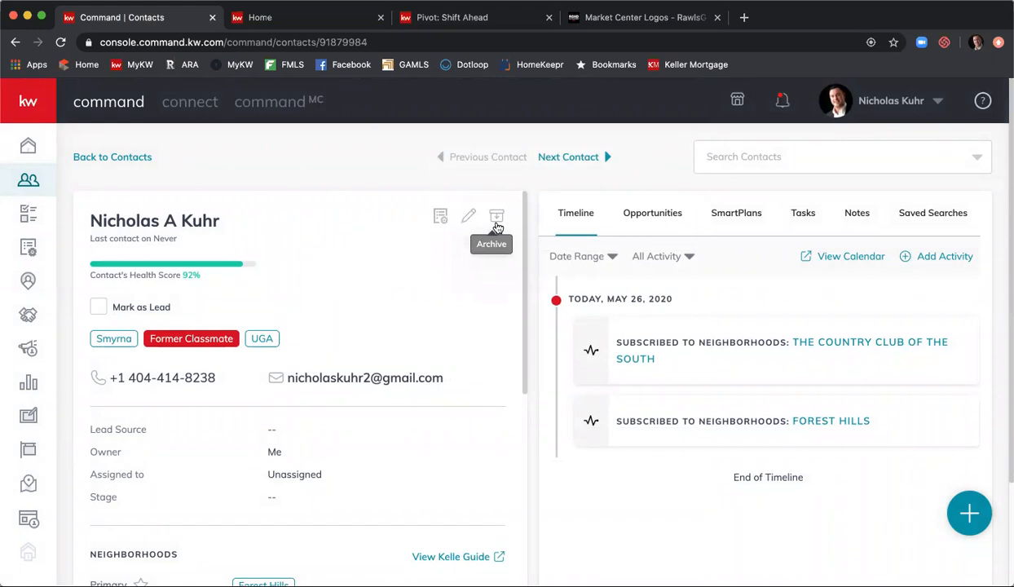
left_click(497, 217)
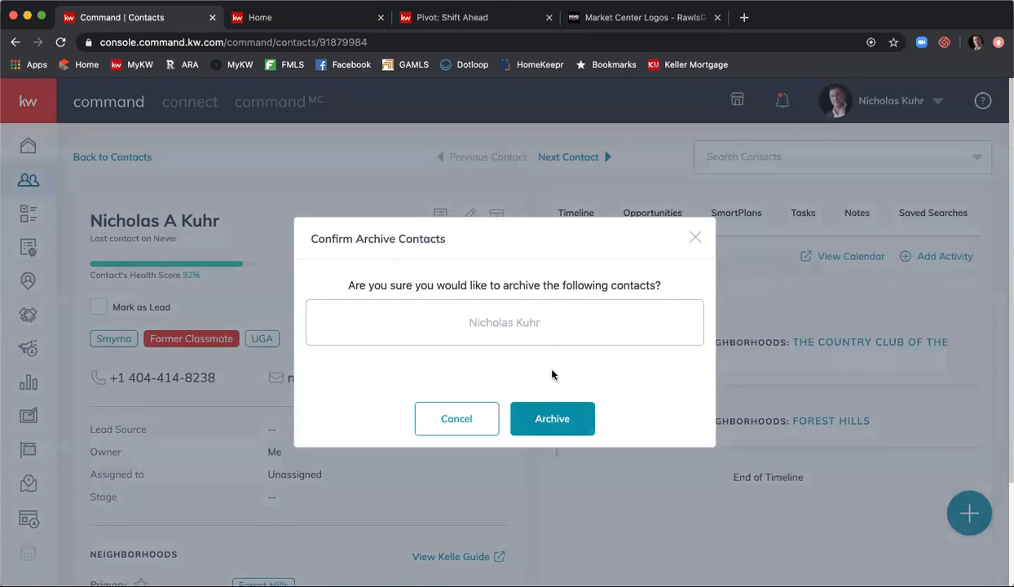
left_click(484, 429)
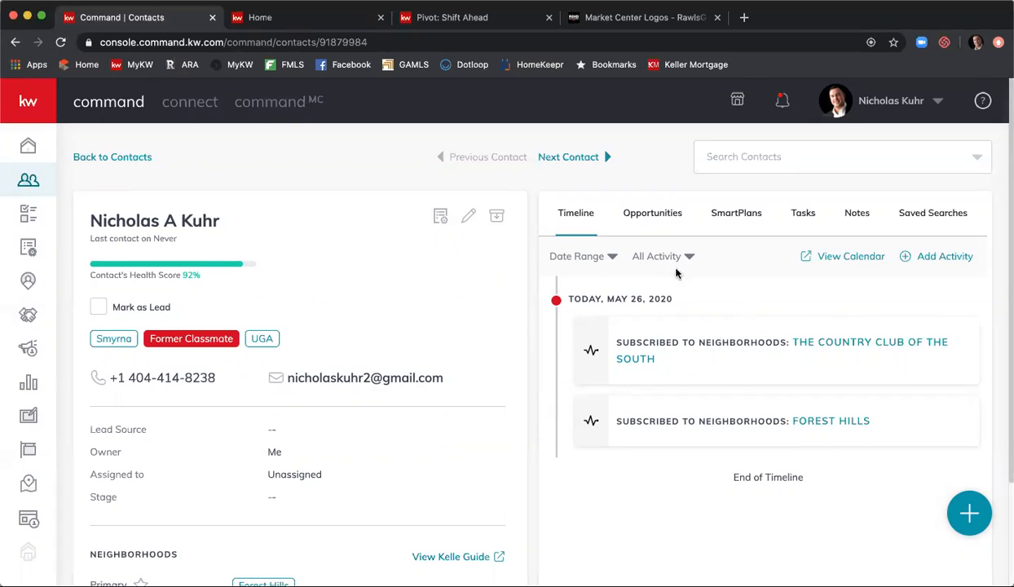
- Search the contact's first name, open the second match, and review its timeline back to April 2020
left_click(830, 163)
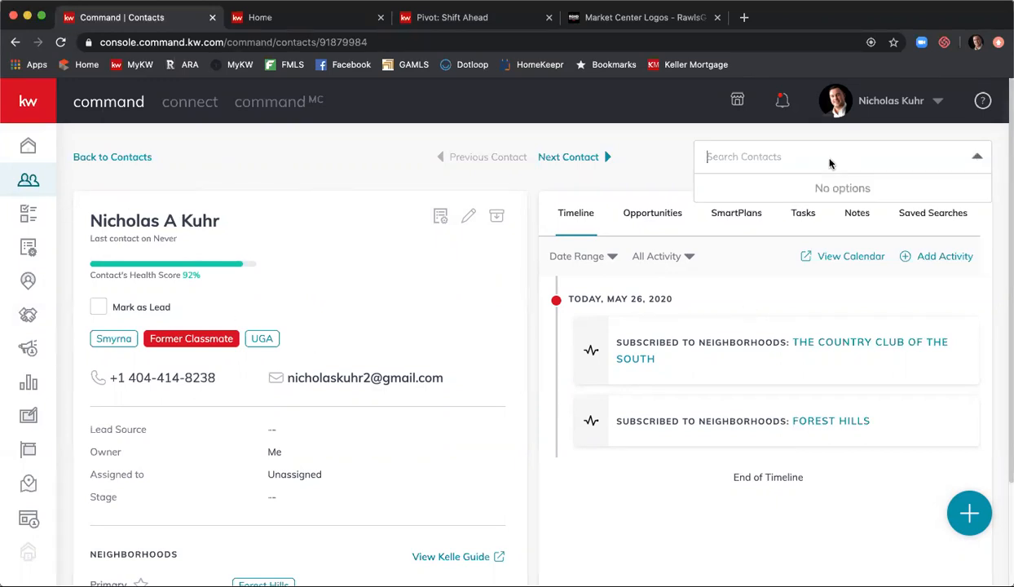
type("nicholas")
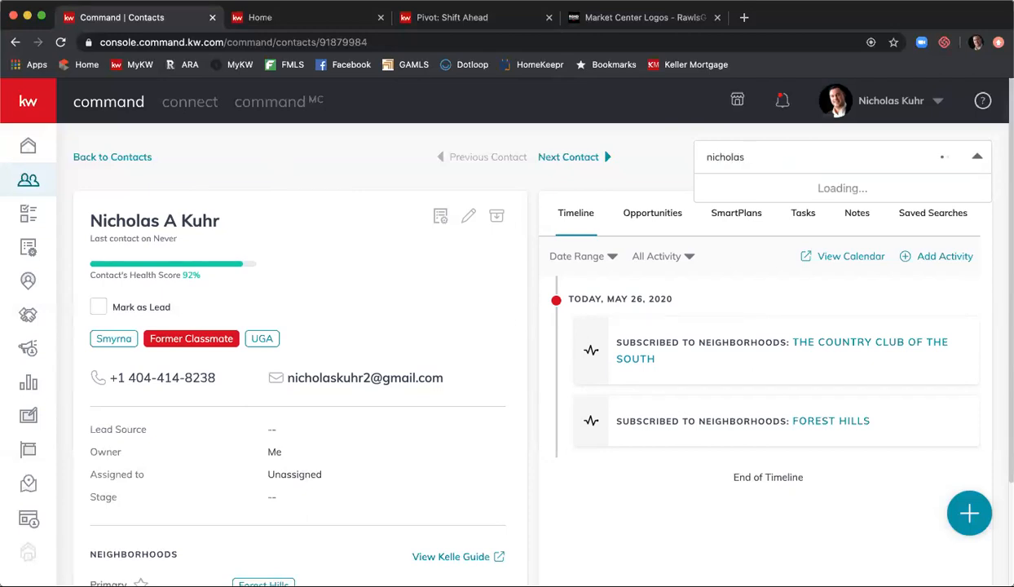
left_click(794, 223)
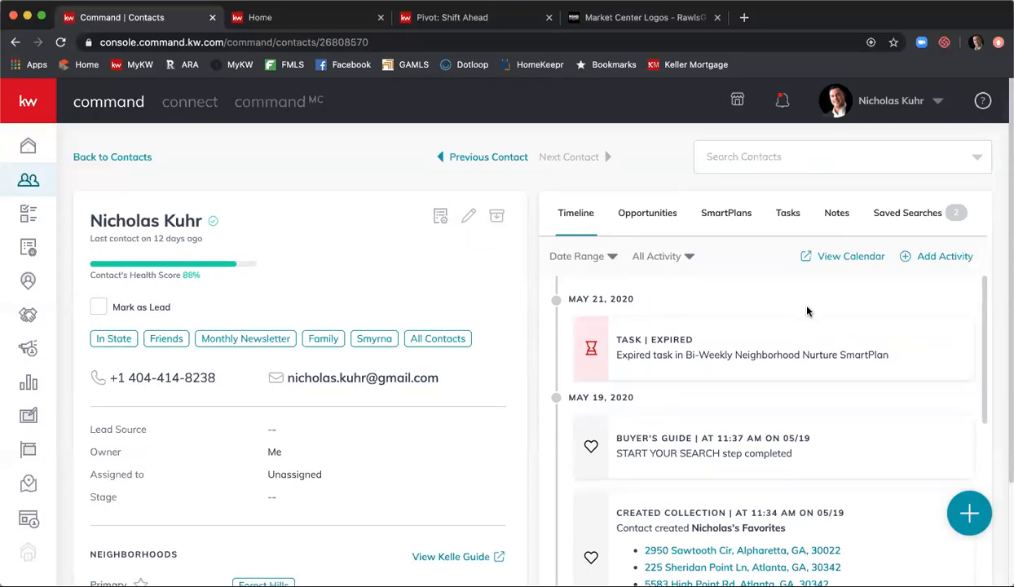
scroll(807, 310, "down", 10)
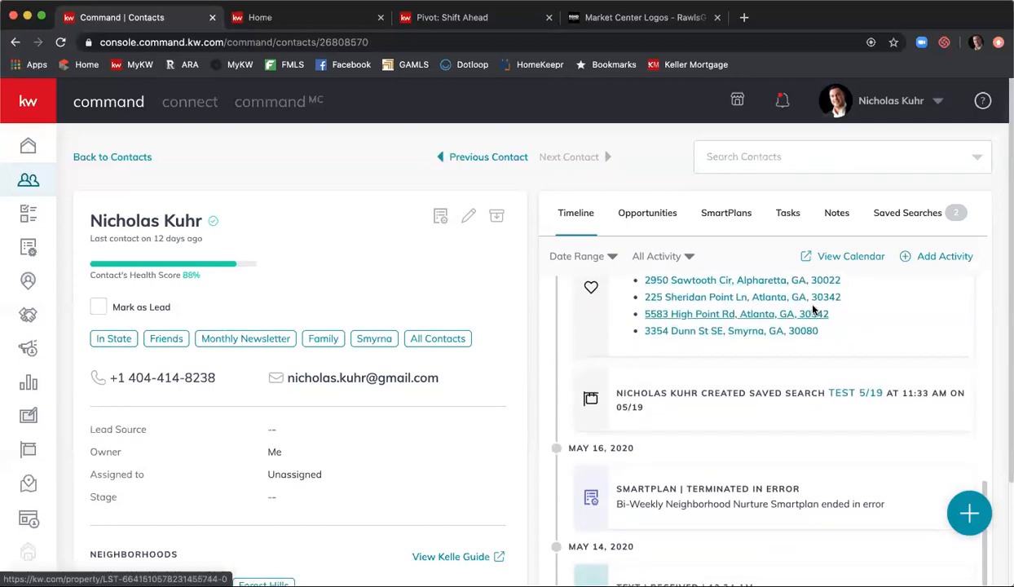
scroll(810, 308, "down", 6)
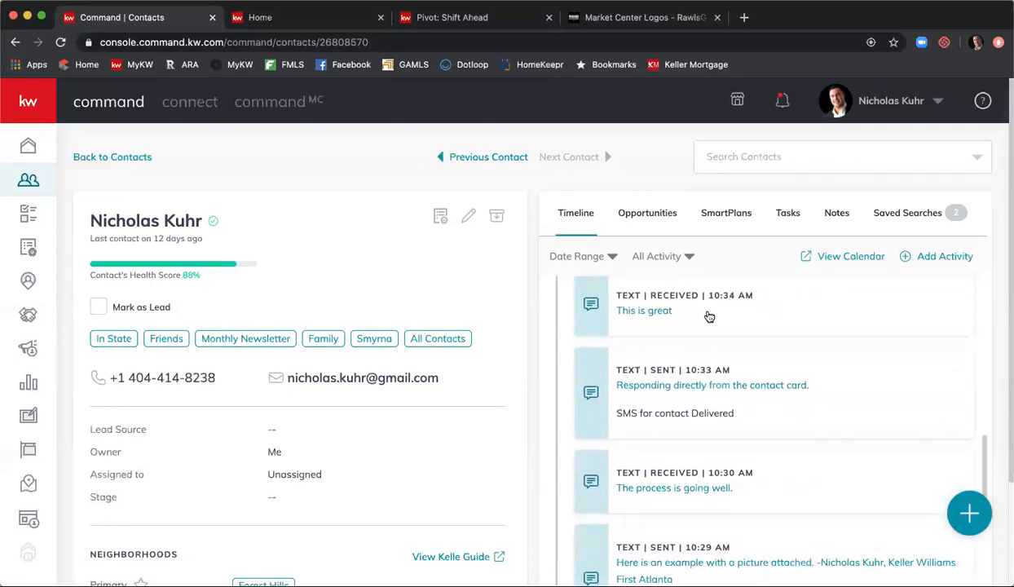
scroll(708, 317, "up", 2)
scroll(720, 330, "down", 4)
scroll(729, 344, "down", 5)
scroll(734, 343, "down", 4)
scroll(733, 342, "down", 1)
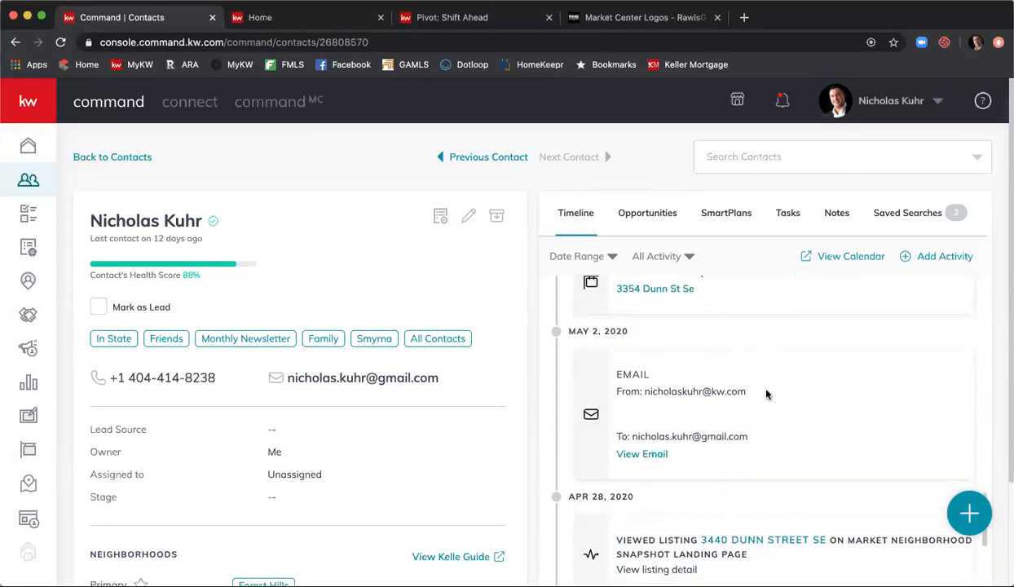
- Open the timeline's logged email in Gmail, then return to the Command | Contacts tab
left_click(641, 454)
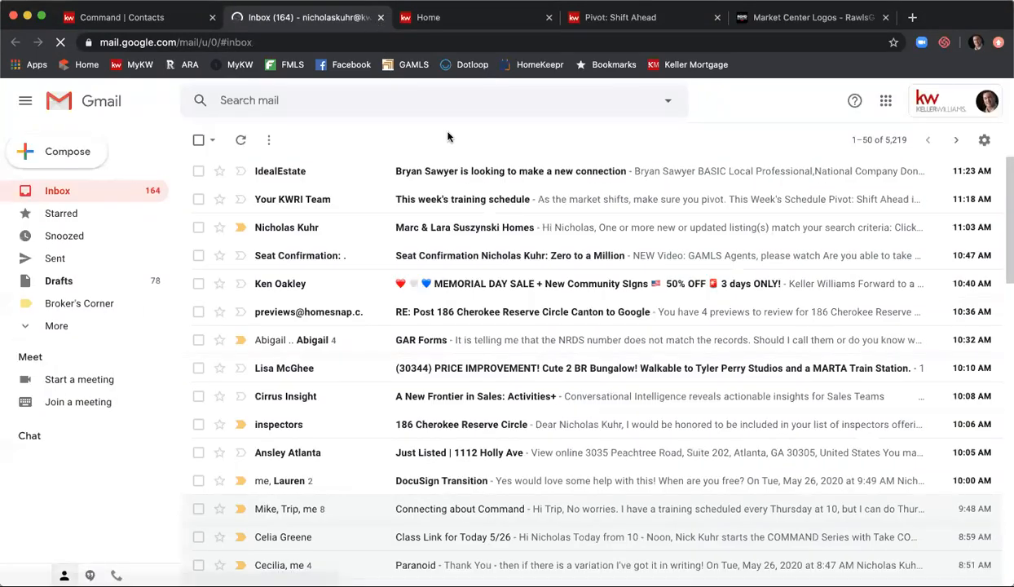
left_click(82, 29)
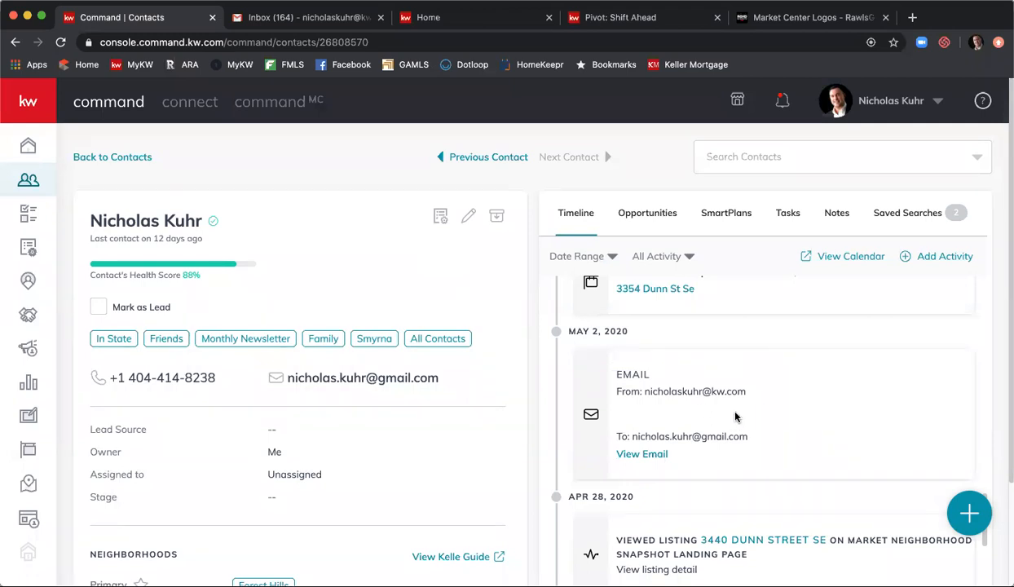
scroll(735, 417, "up", 3)
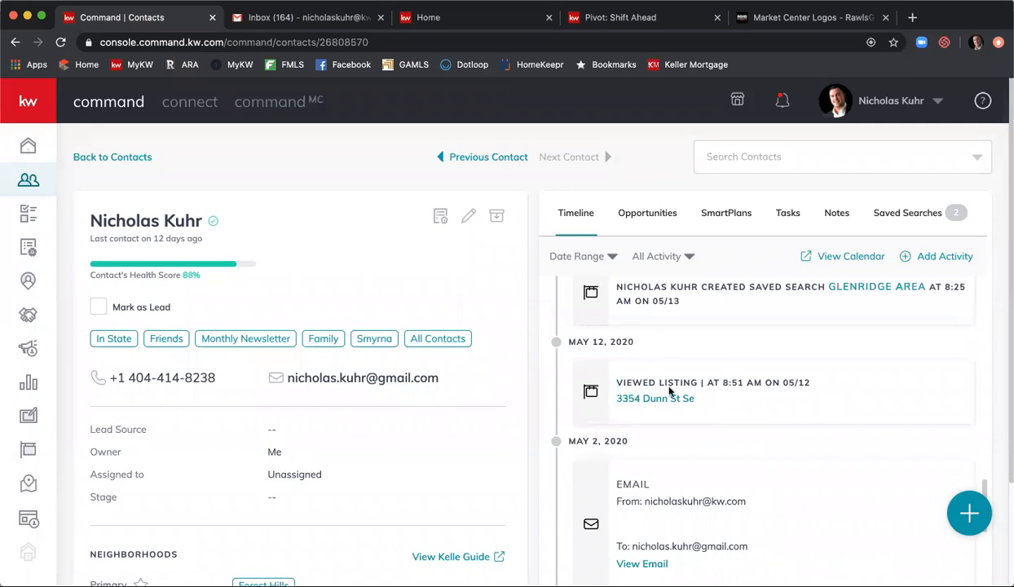
scroll(715, 399, "up", 2)
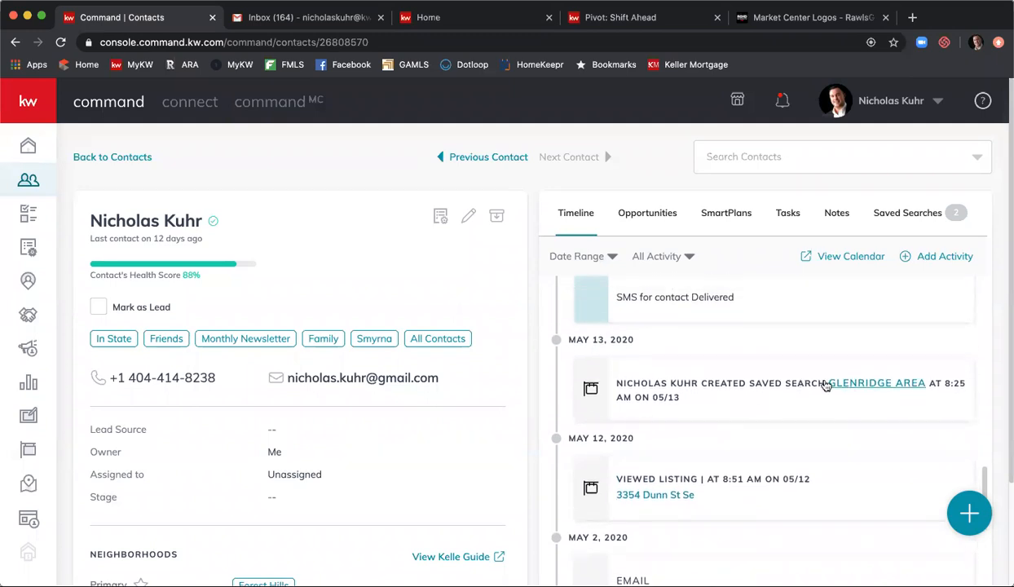
scroll(782, 389, "up", 3)
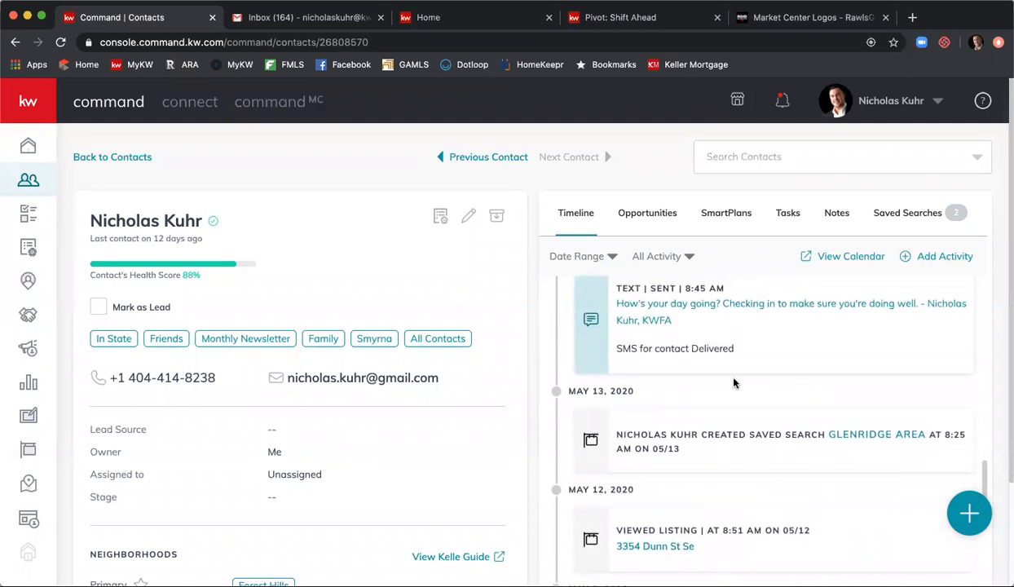
scroll(780, 384, "up", 2)
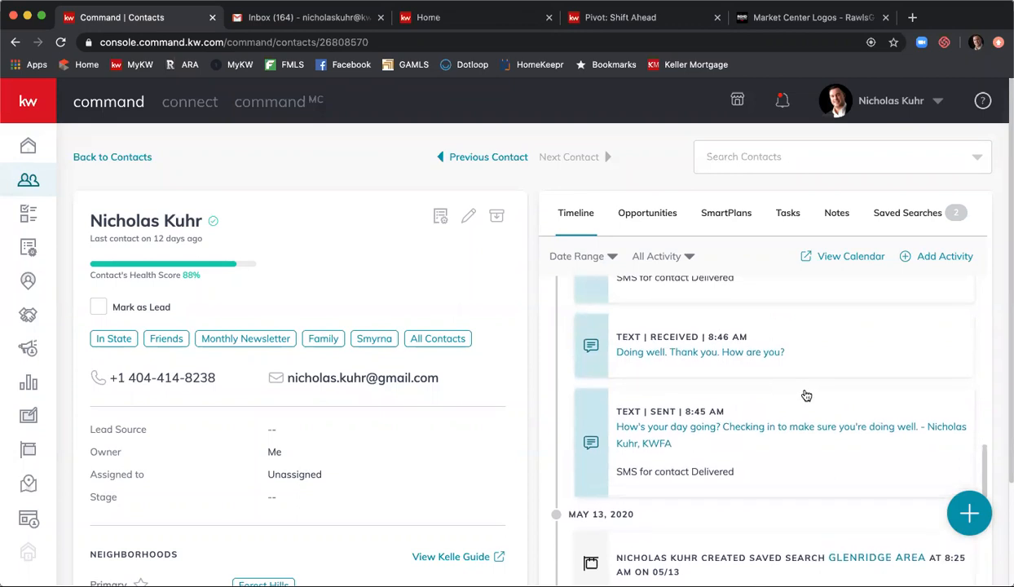
scroll(660, 356, "up", 3)
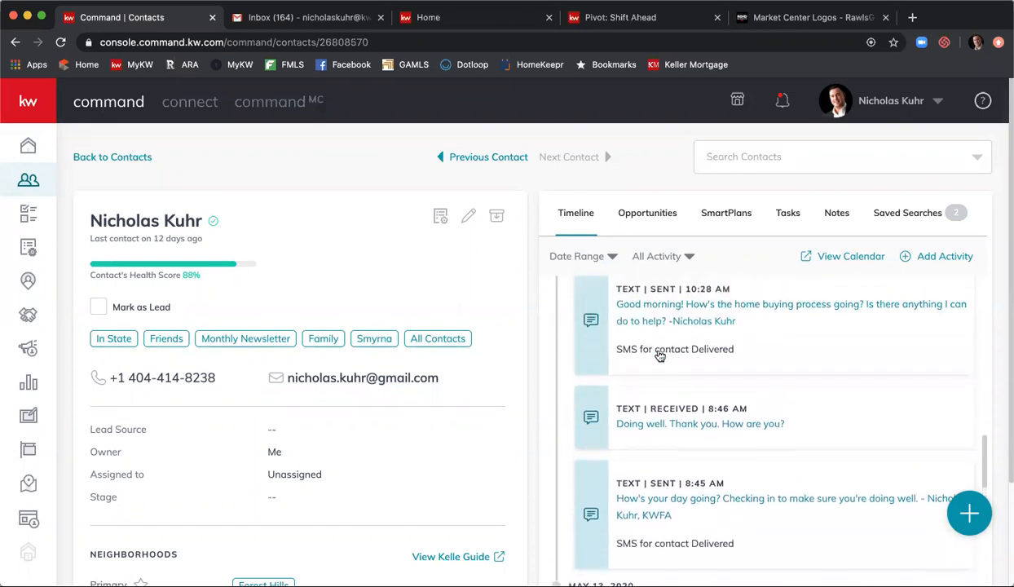
scroll(664, 360, "up", 6)
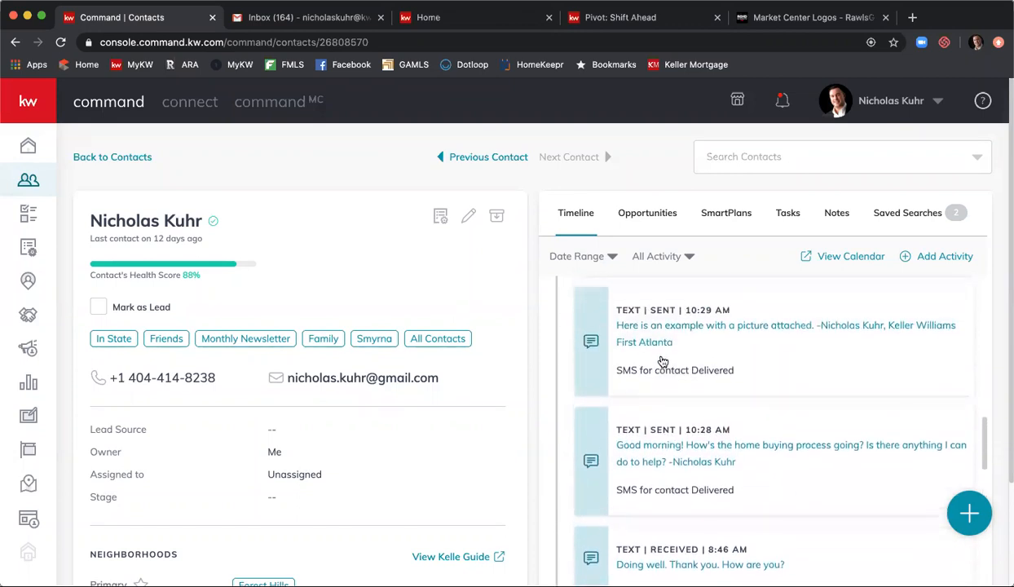
scroll(664, 367, "up", 5)
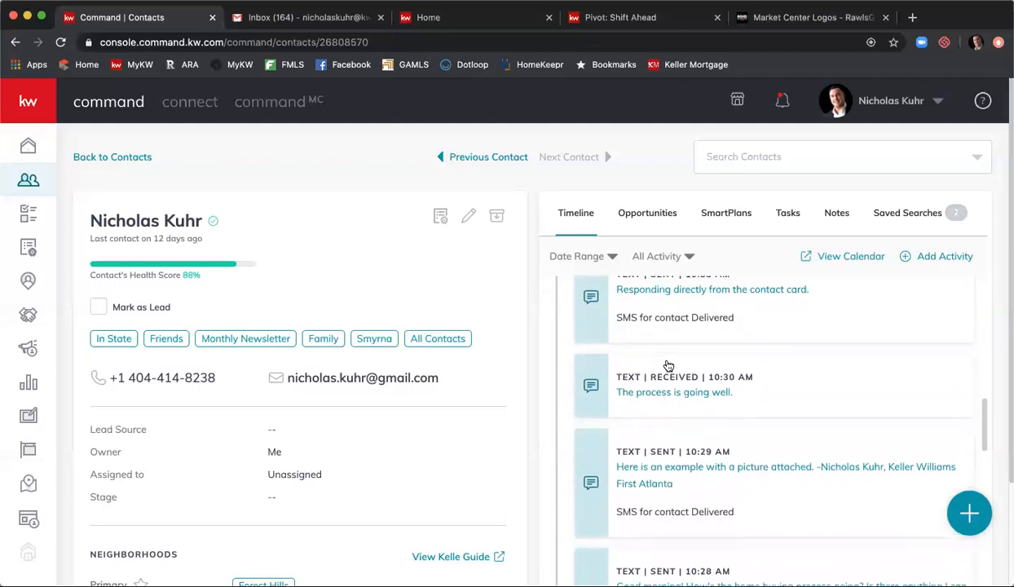
scroll(667, 366, "up", 4)
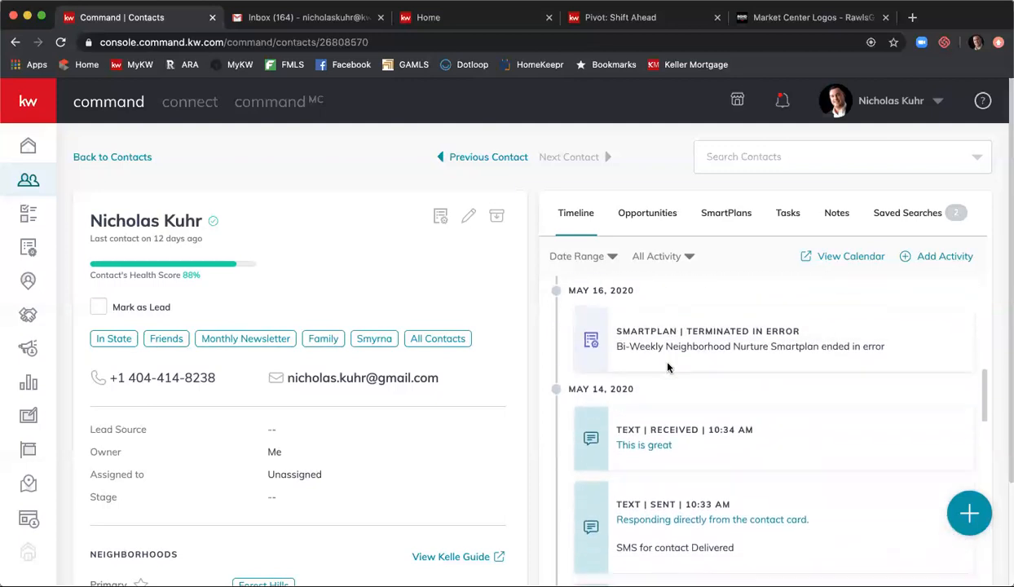
scroll(667, 366, "up", 1)
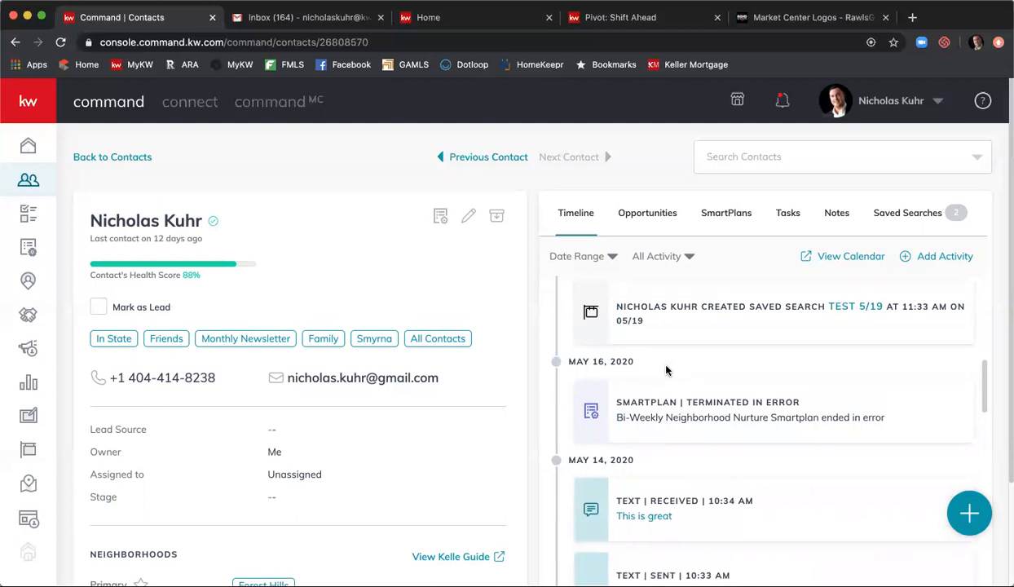
scroll(667, 367, "up", 4)
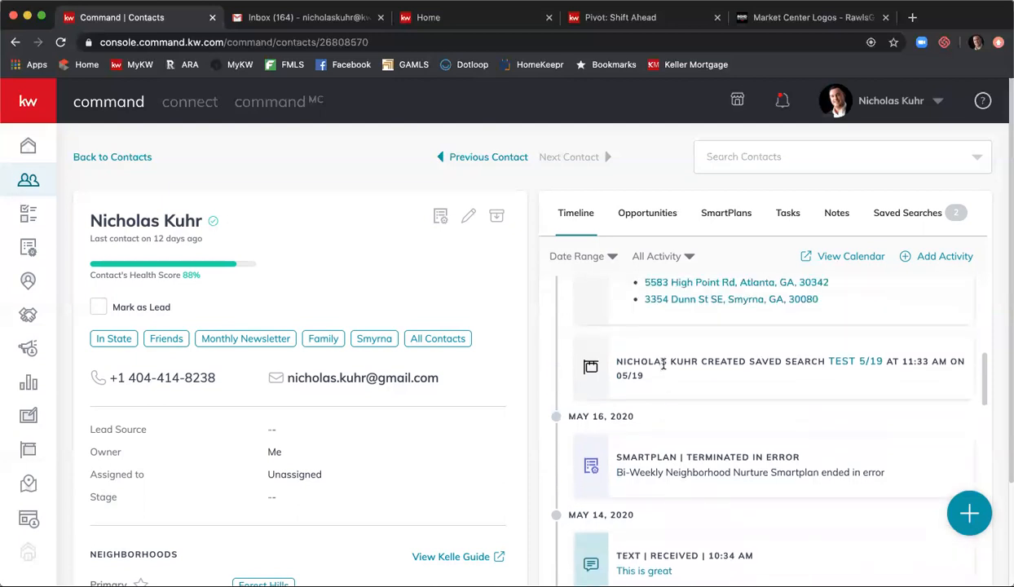
scroll(668, 364, "up", 8)
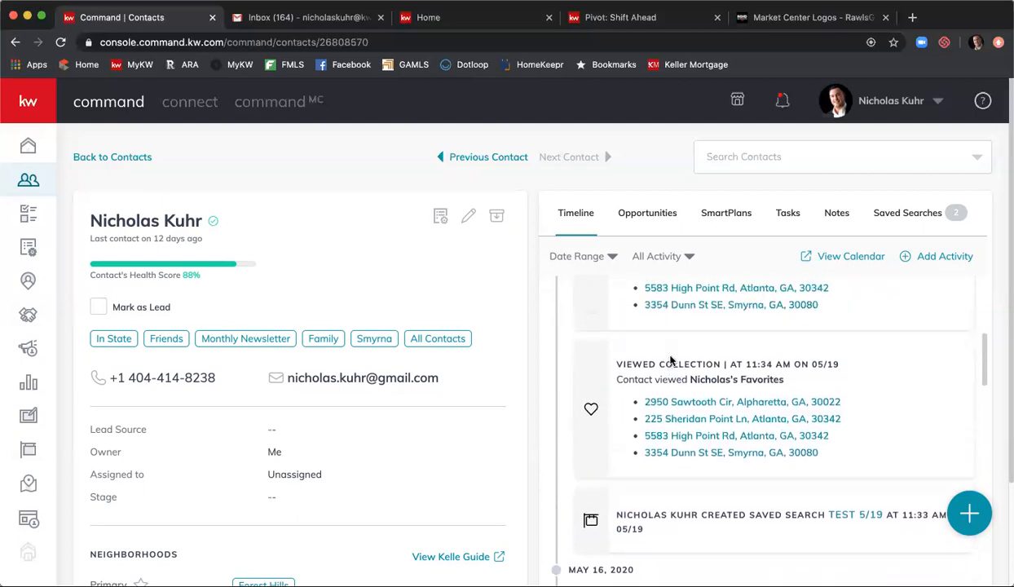
scroll(677, 359, "up", 3)
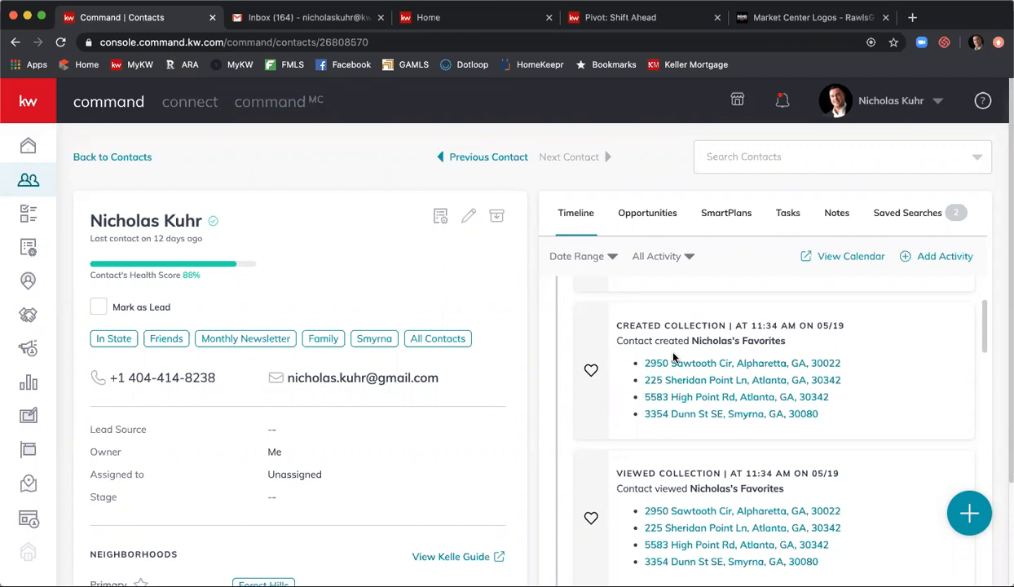
- Look through the timeline's date range and activity filters, then close them to show every activity
left_click(611, 259)
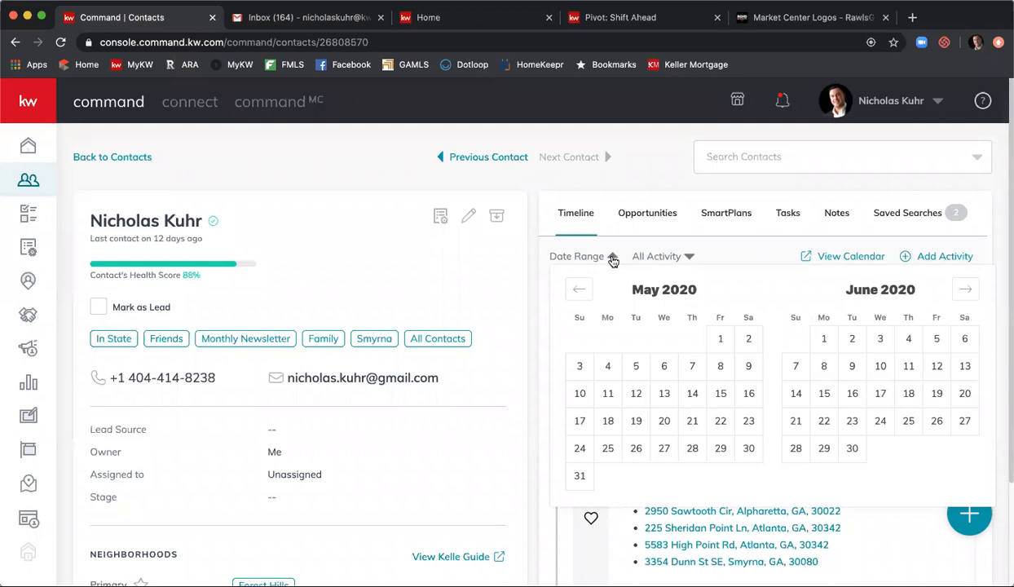
left_click(578, 289)
left_click(695, 259)
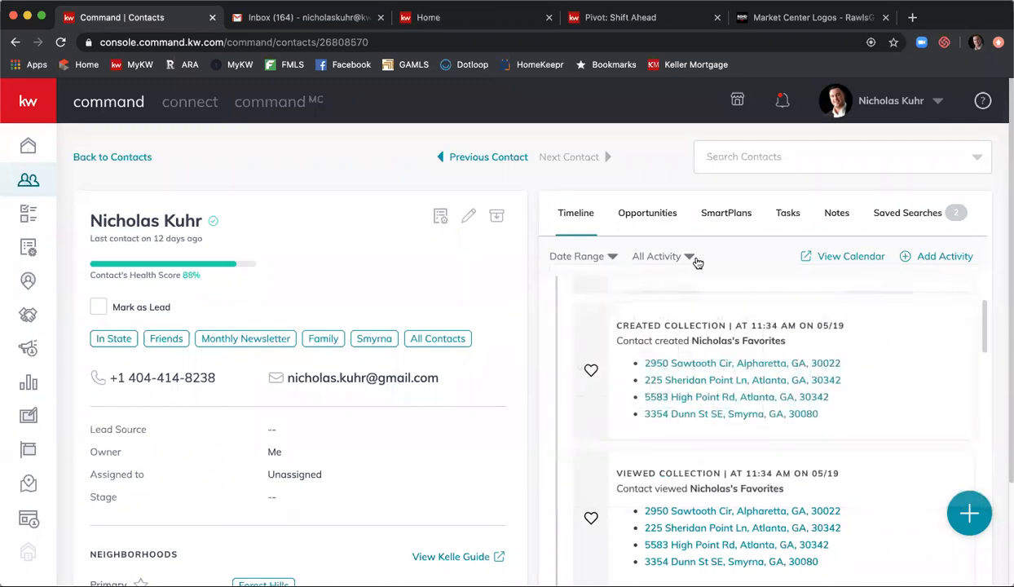
left_click(695, 259)
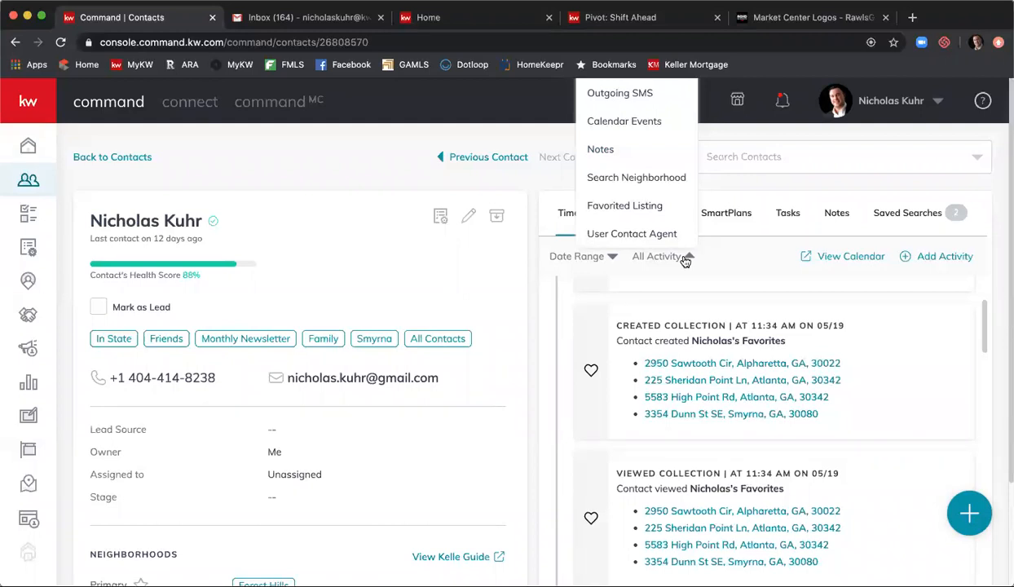
left_click(756, 264)
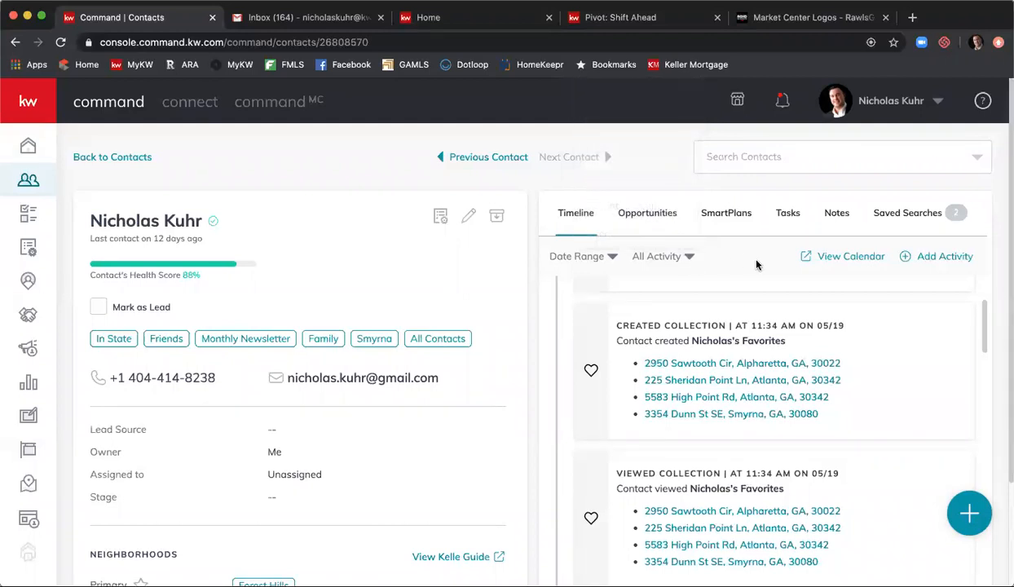
left_click(925, 259)
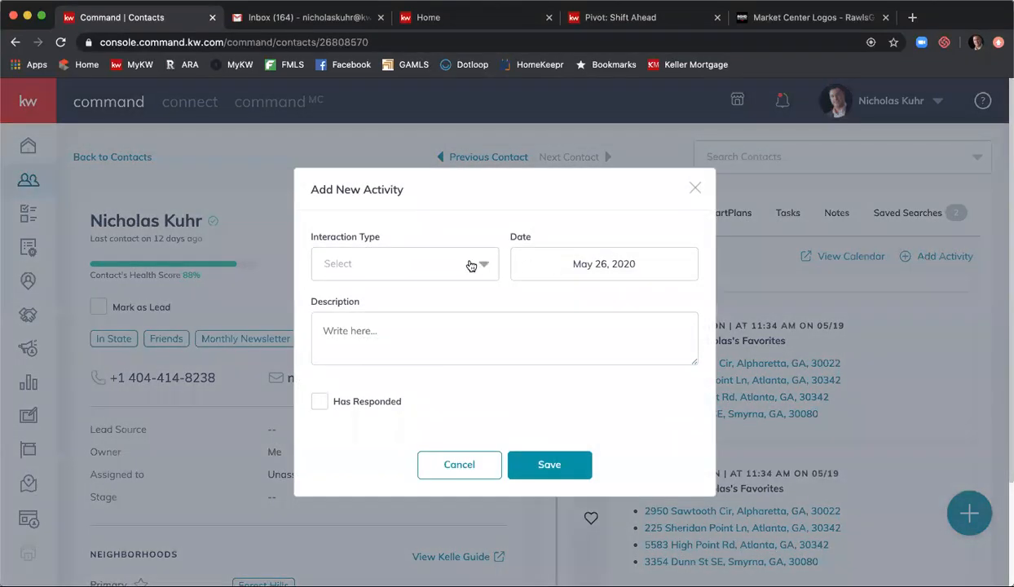
left_click(477, 264)
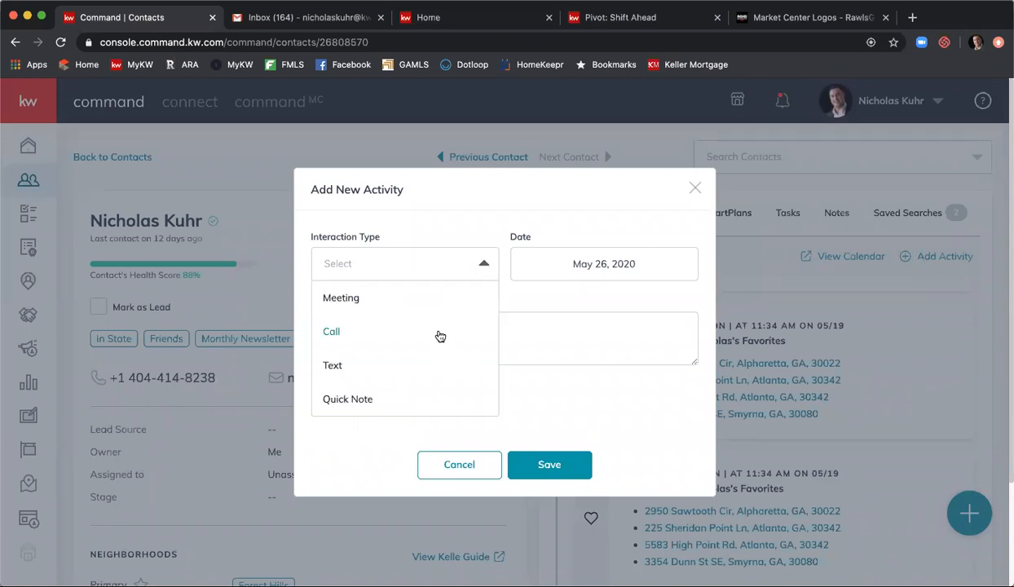
left_click(439, 335)
left_click(572, 324)
type("Called a")
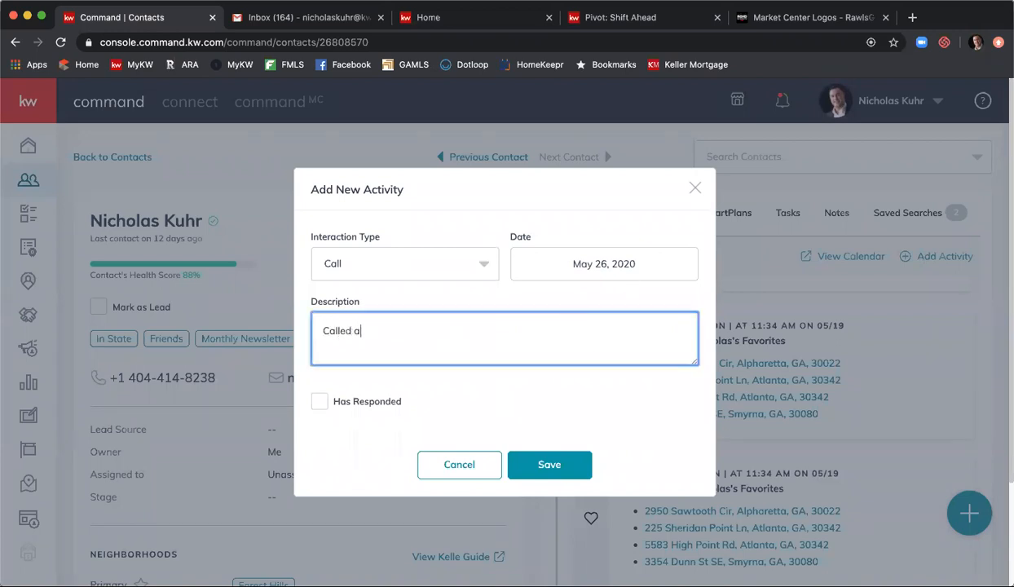
type("nd dicsussed")
key("BackSpace")
key("BackSpace")
key("BackSpace")
key("BackSpace")
key("BackSpace")
type("ssed search paa")
key("BackSpace")
type("rameters in D")
key("BackSpace")
type("Roswell.")
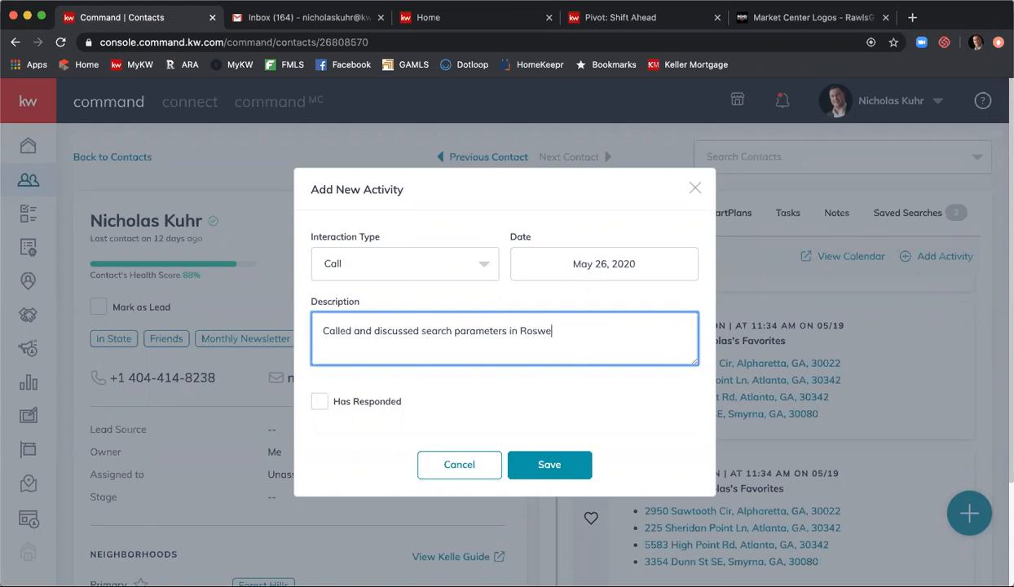
left_click(599, 265)
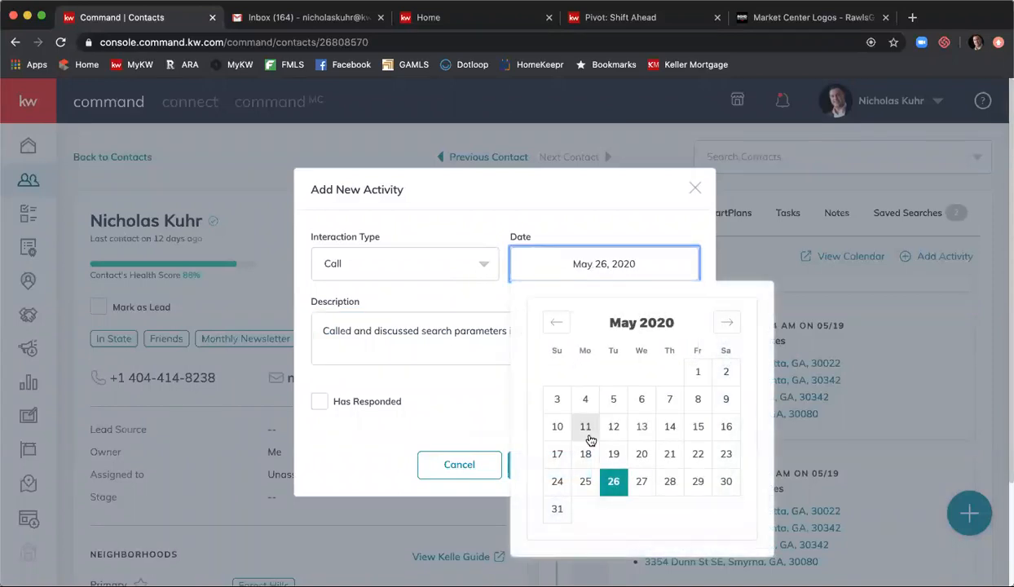
left_click(596, 482)
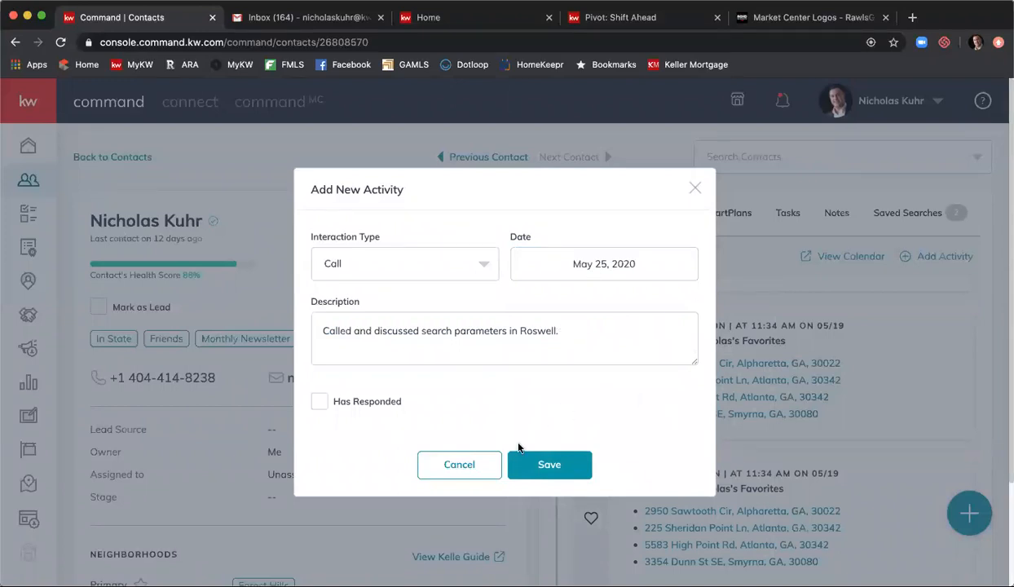
left_click(592, 334)
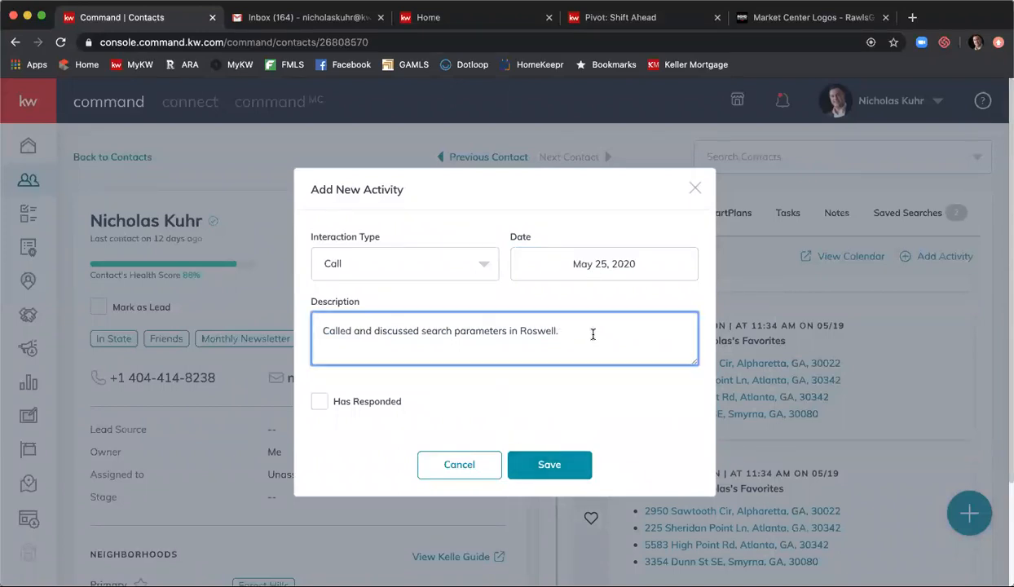
type("Left vouicemail.")
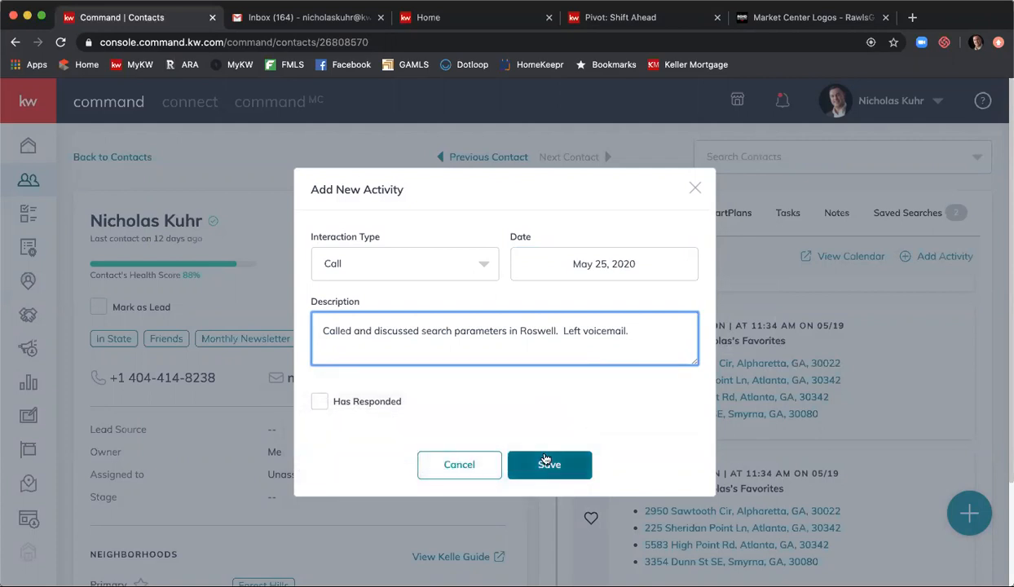
left_click(454, 466)
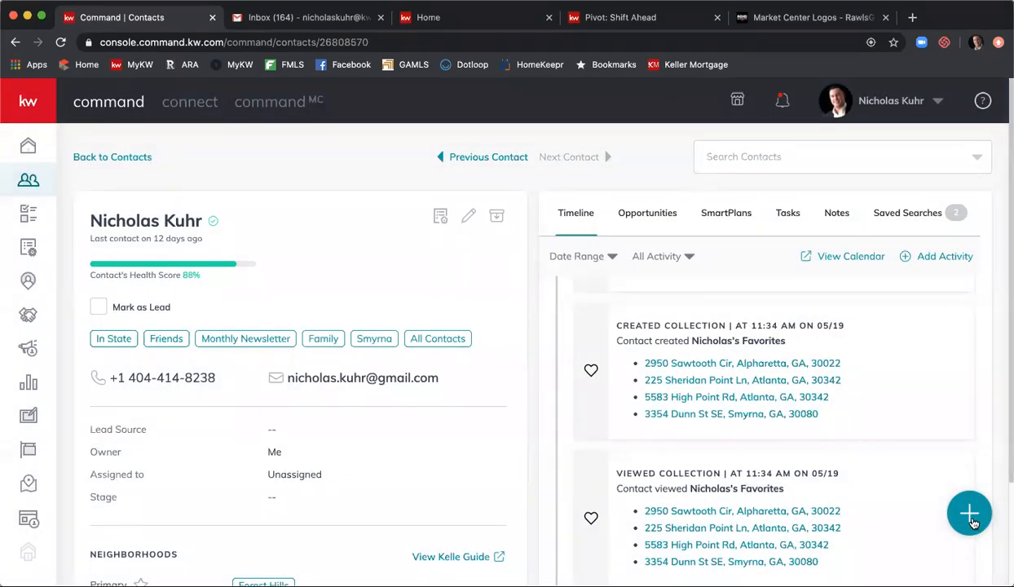
- Start a new activity for the contact with Text as its interaction type
left_click(970, 517)
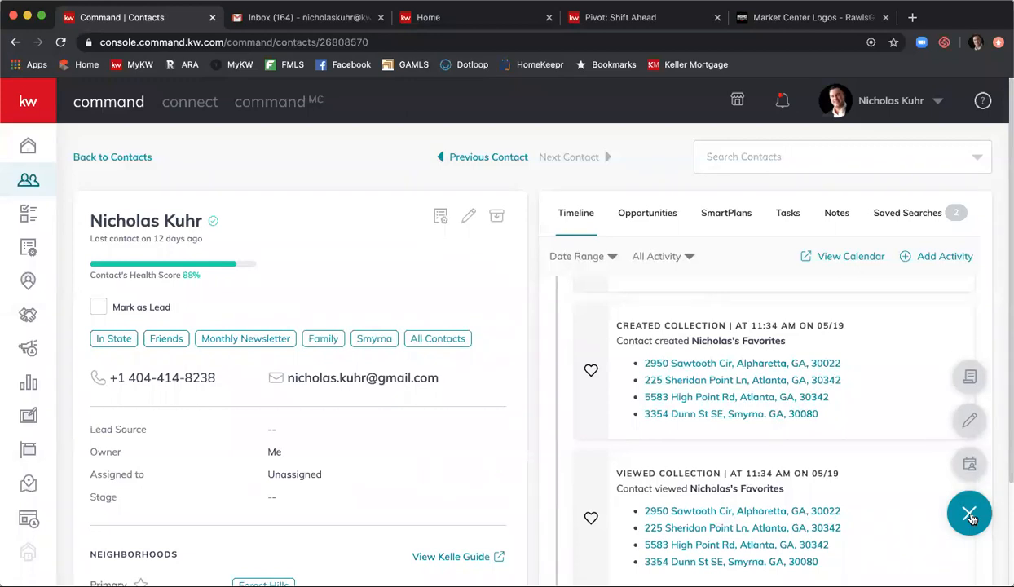
left_click(972, 375)
left_click(438, 270)
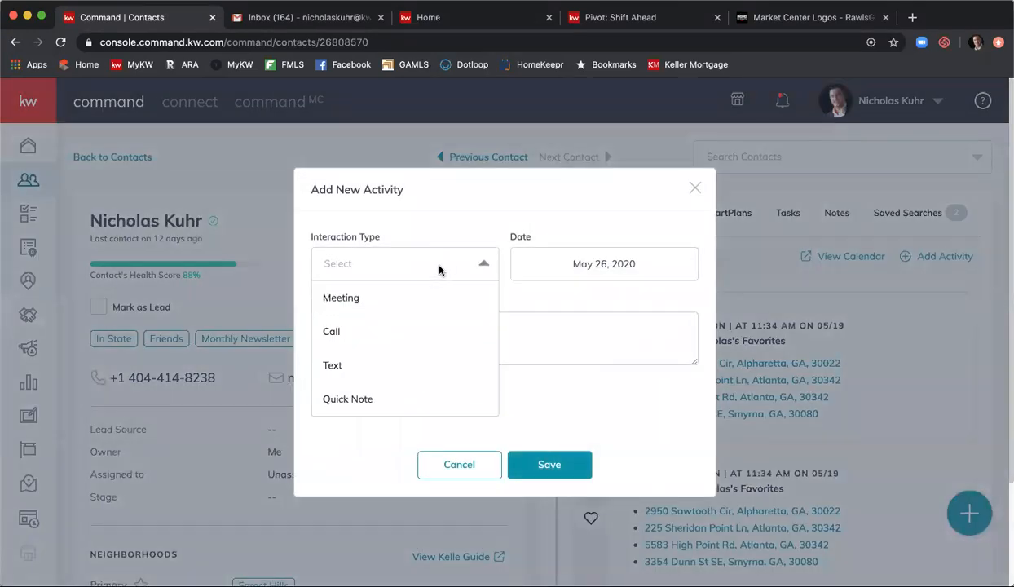
scroll(430, 341, "down", 1)
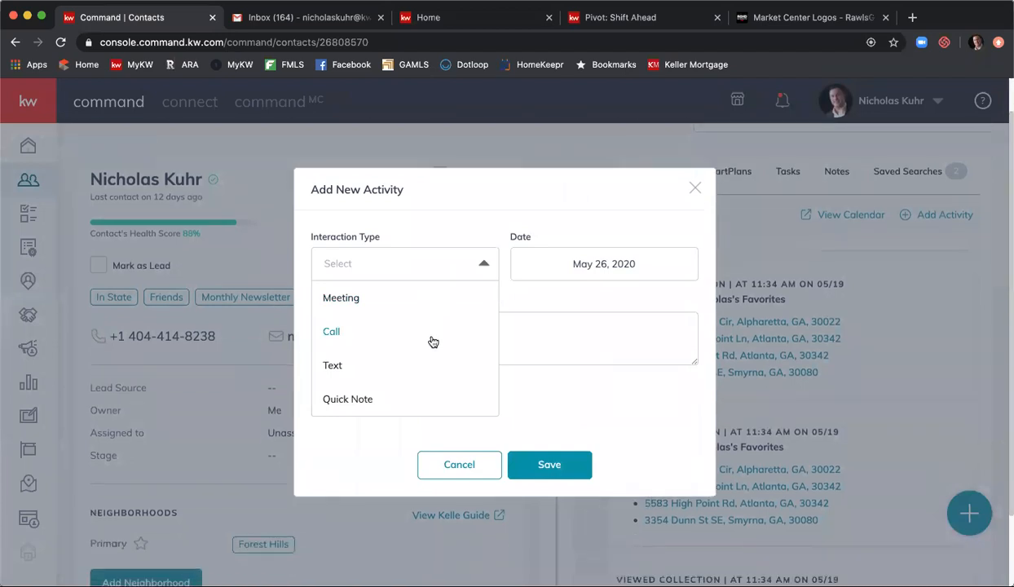
left_click(379, 367)
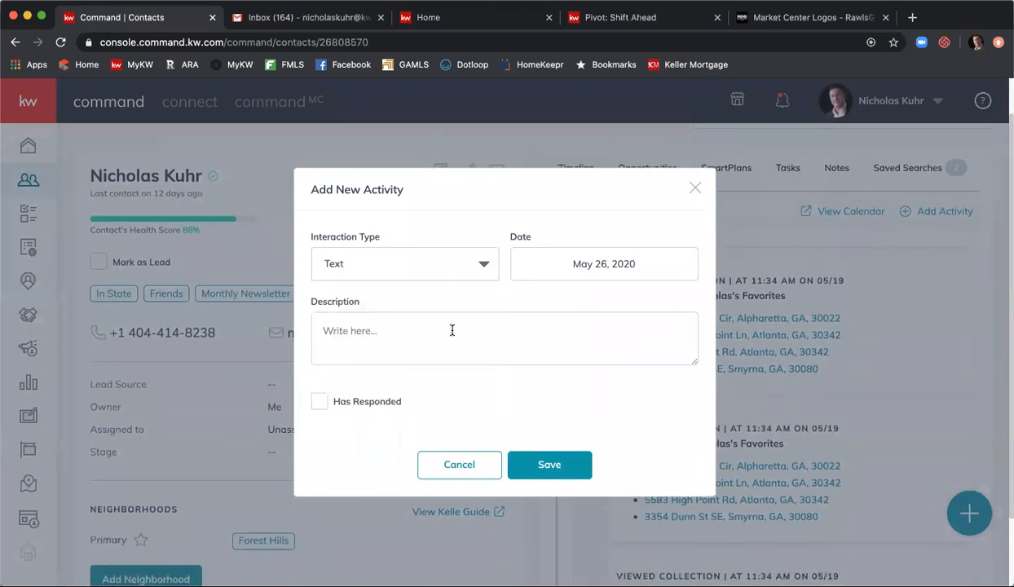
left_click(371, 270)
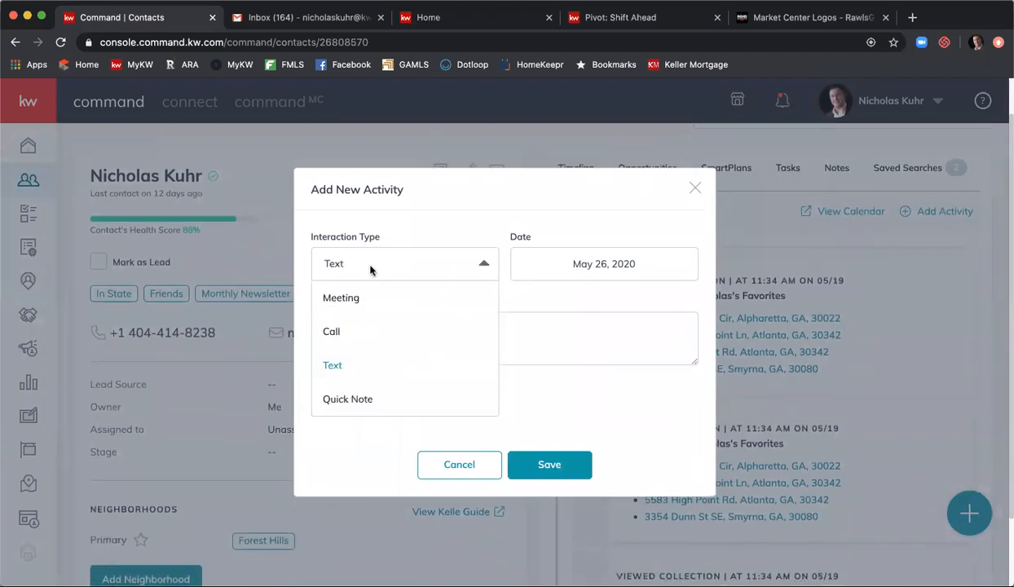
left_click(385, 364)
- Describe it as 'Sent bday card.', date it March 14, 2020, and save
left_click(524, 340)
type("Aen")
key("BackSpace")
key("BackSpace")
key("BackSpace")
type("Sent")
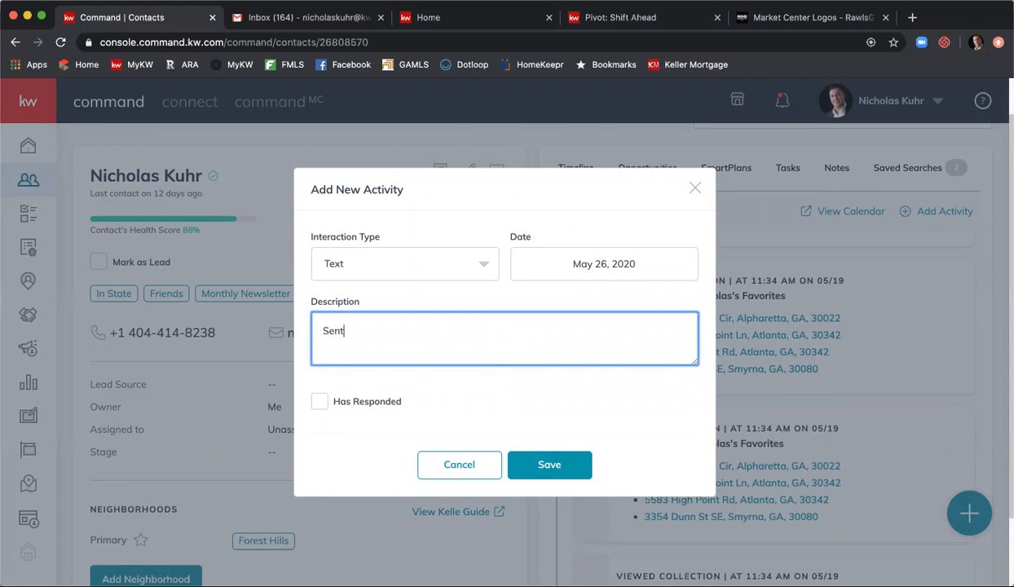
type(" bday card.")
left_click(620, 257)
left_click(555, 321)
left_click(555, 321)
left_click(721, 401)
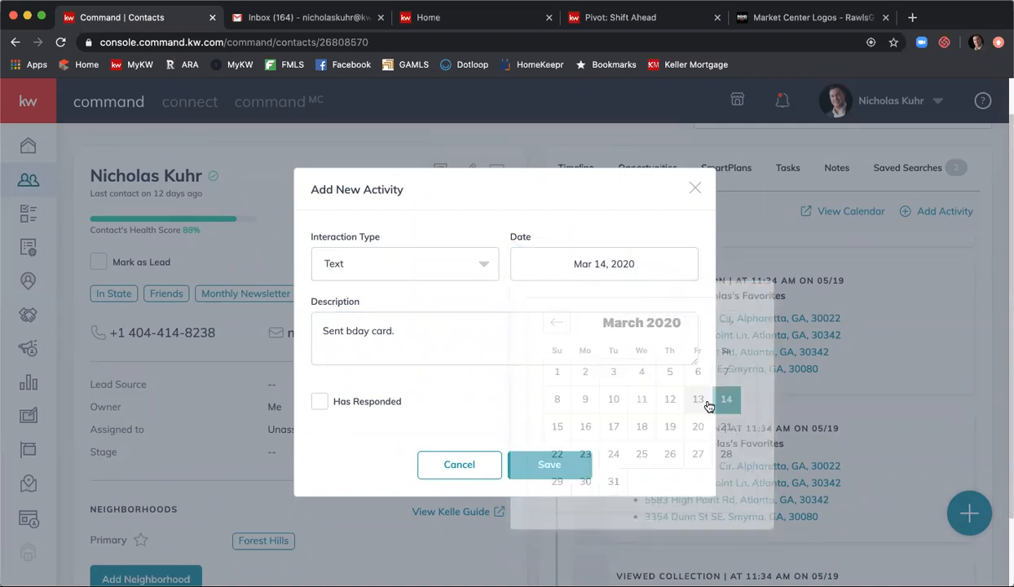
left_click(540, 463)
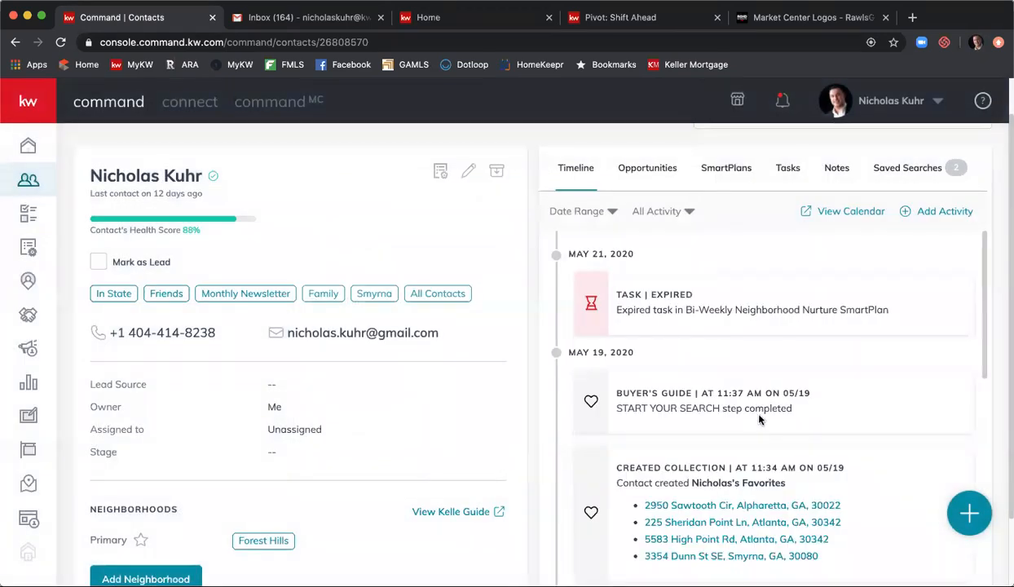
- Scroll the timeline down to the Mar 14, 2020 'Sent bday card.' text entry
scroll(766, 408, "down", 2)
scroll(775, 393, "down", 10)
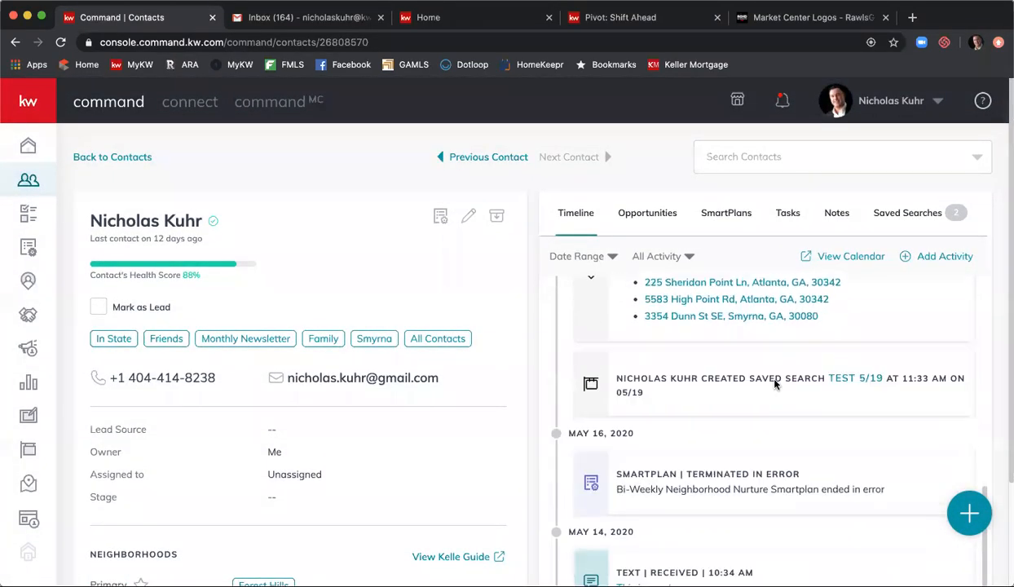
scroll(776, 382, "up", 1)
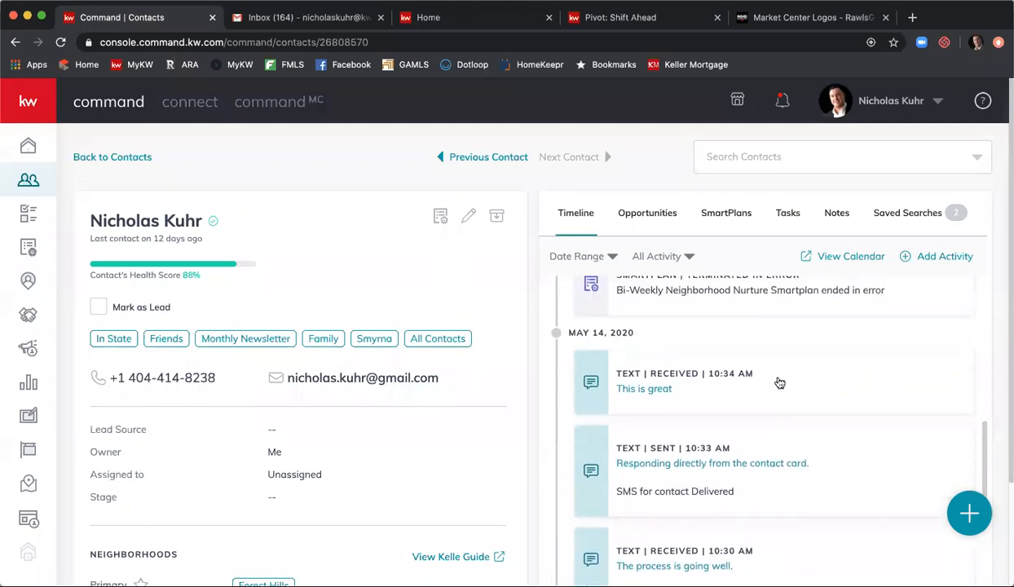
scroll(777, 381, "down", 5)
scroll(778, 381, "down", 8)
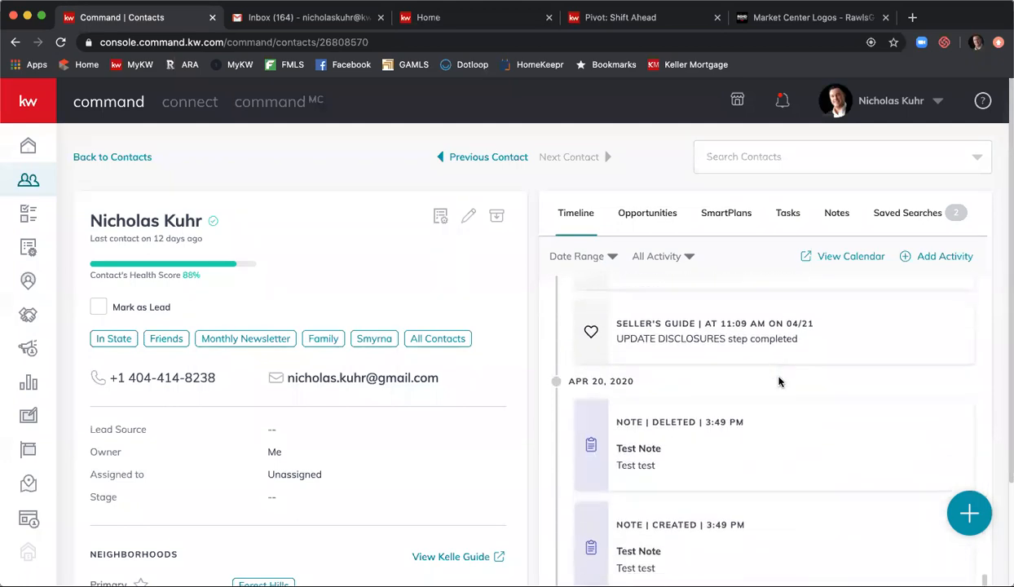
scroll(778, 382, "down", 8)
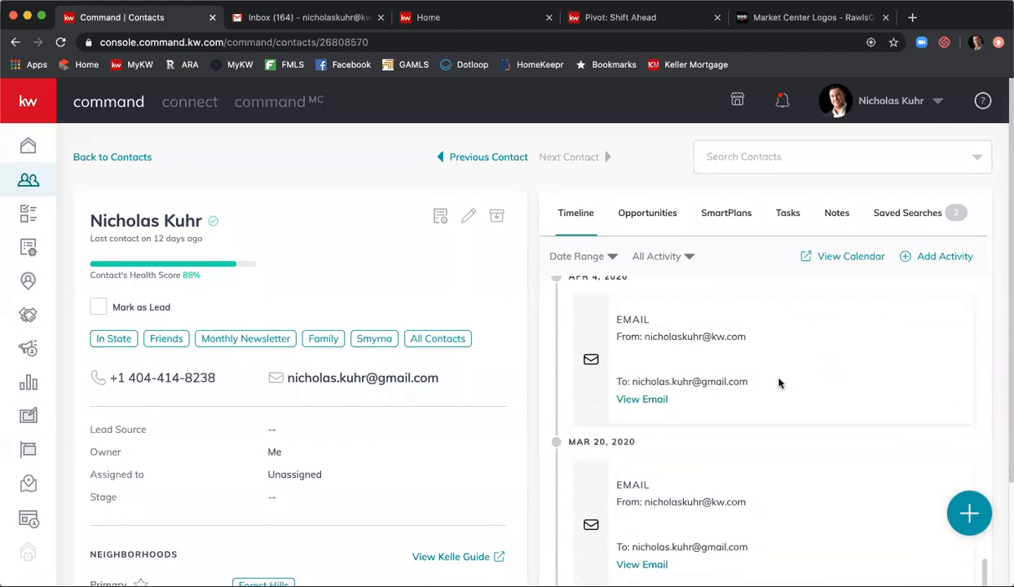
scroll(779, 381, "down", 4)
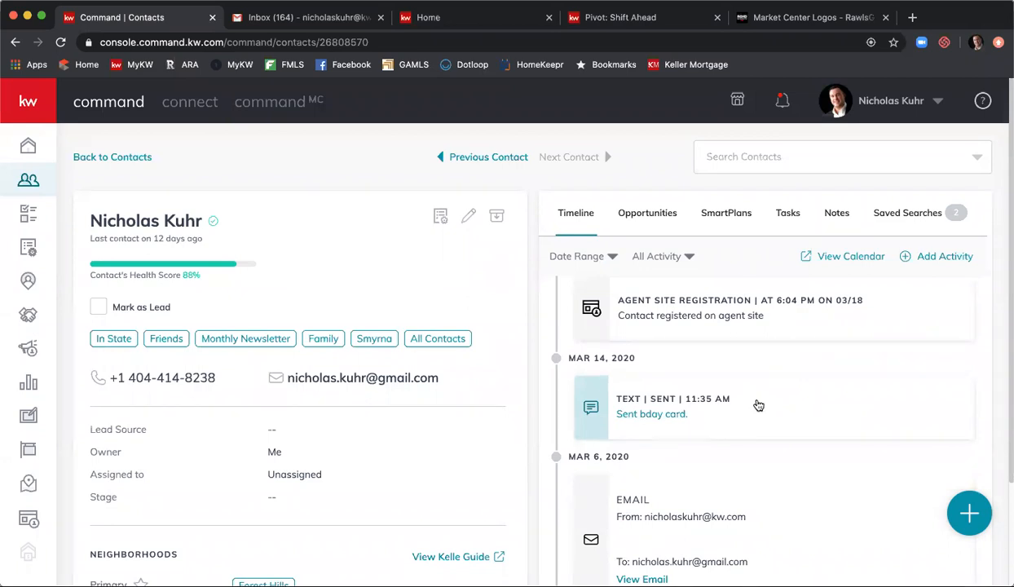
- Add the note 'Really likes Pizza.' saying the favorite pizza place is Antico, then reopen the quick actions
left_click(976, 511)
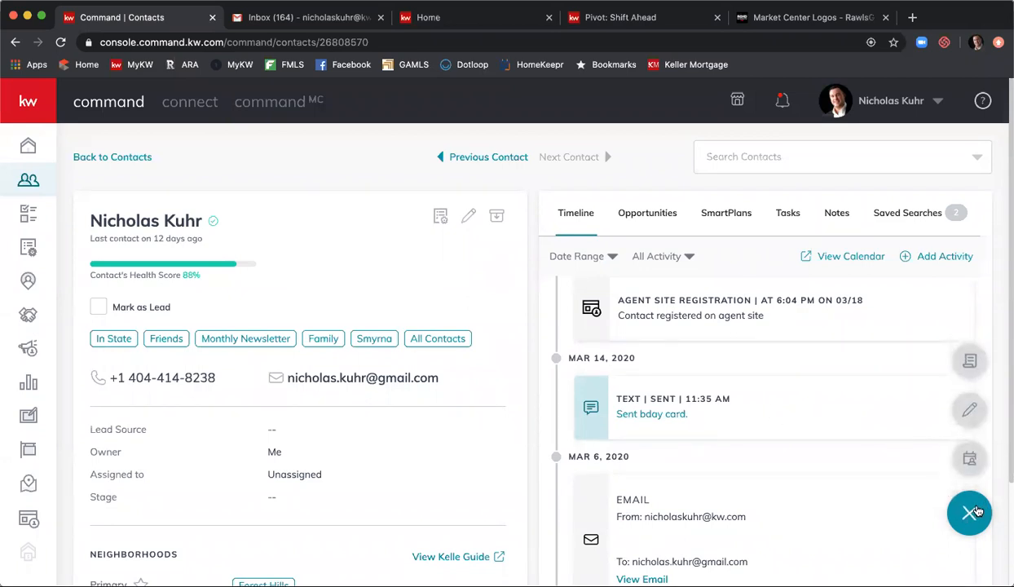
left_click(971, 418)
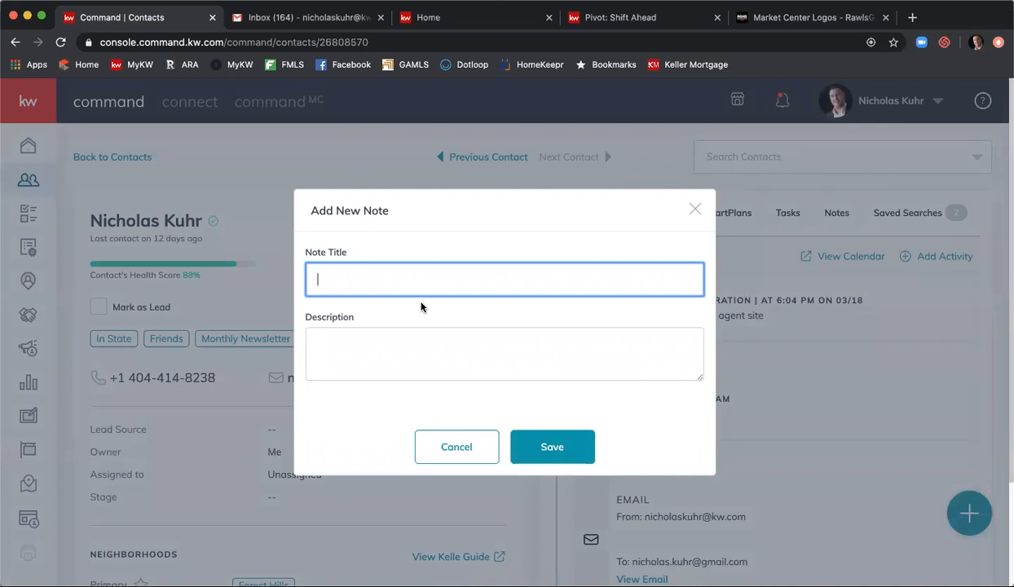
type("Really likes Pizza.")
key("Tab")
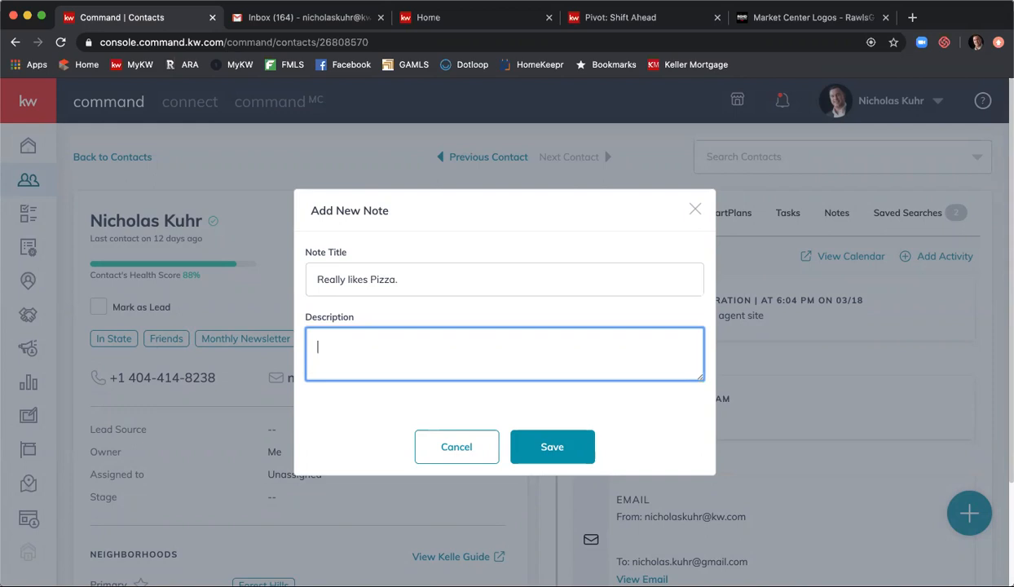
type("Favorite pizzas p")
key("BackSpace")
key("BackSpace")
key("BackSpace")
type("place is Antico.")
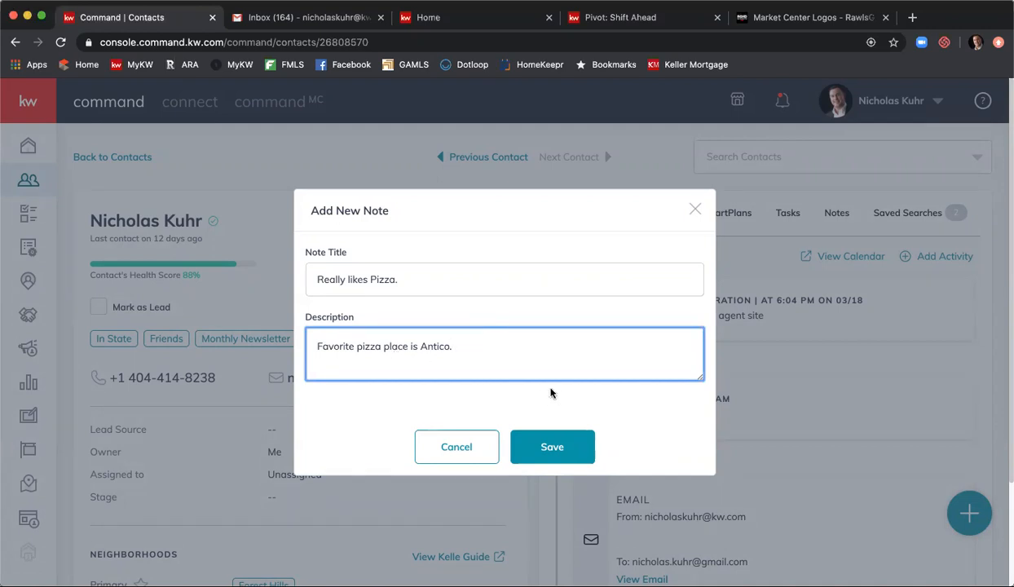
left_click(539, 460)
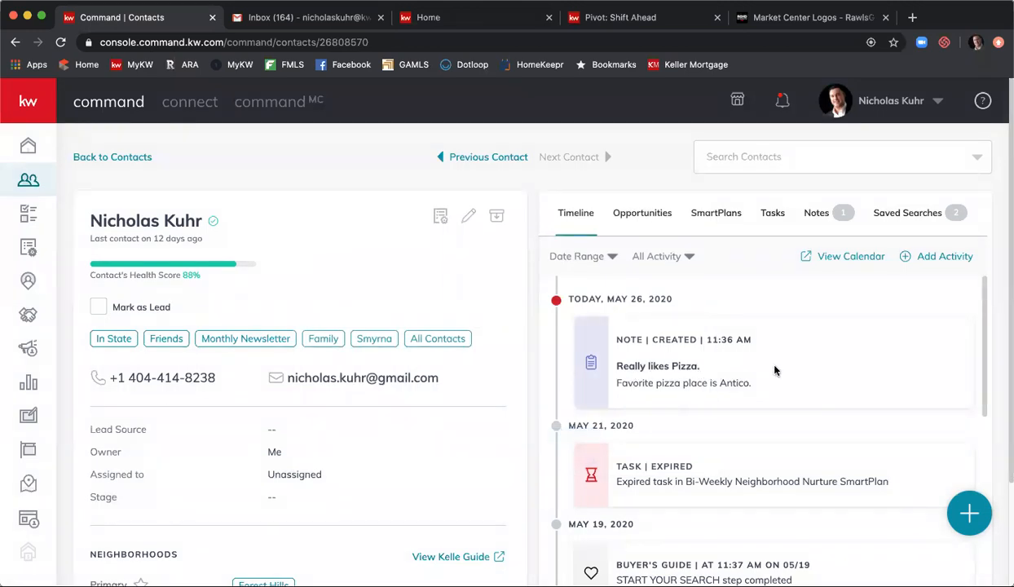
left_click(968, 513)
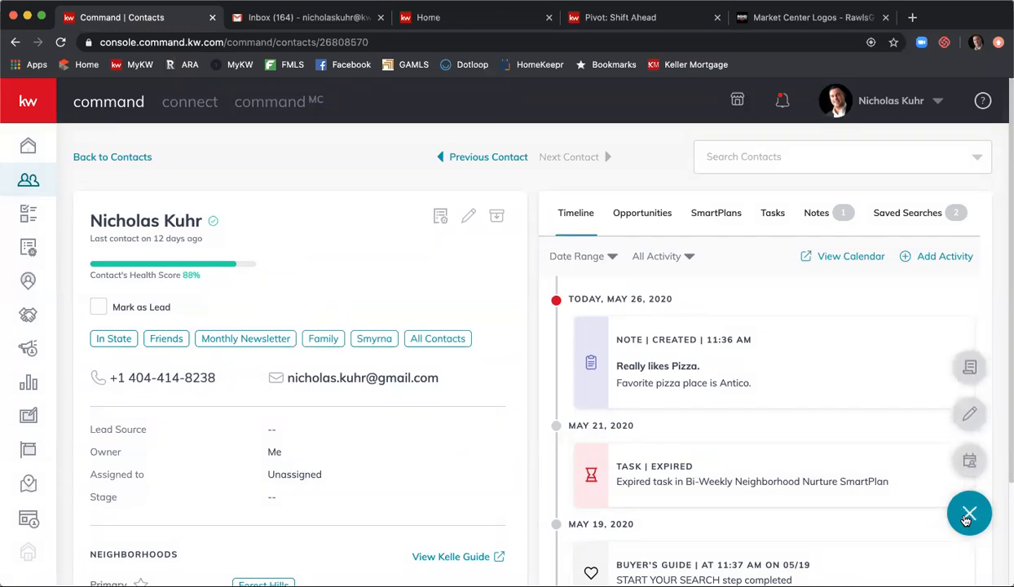
left_click(968, 464)
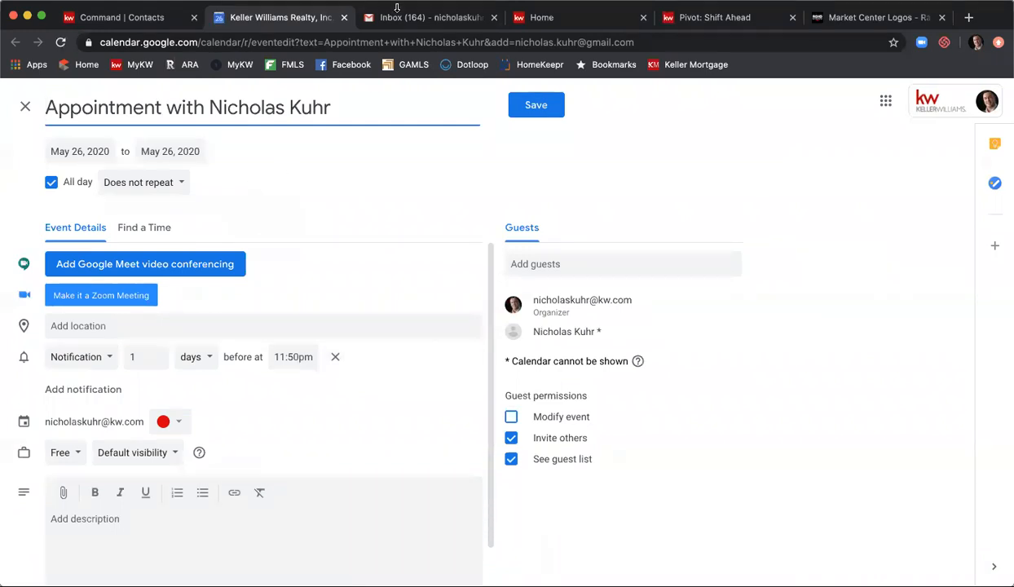
left_click(343, 18)
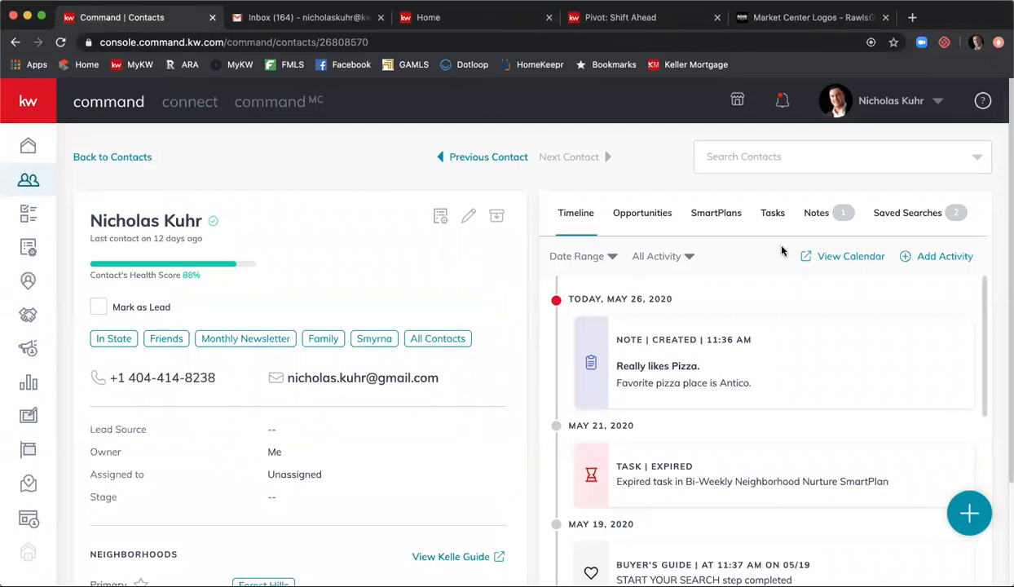
- Review Opportunities and the new-opportunity form without saving, then switch to the empty SmartPlans section
left_click(638, 217)
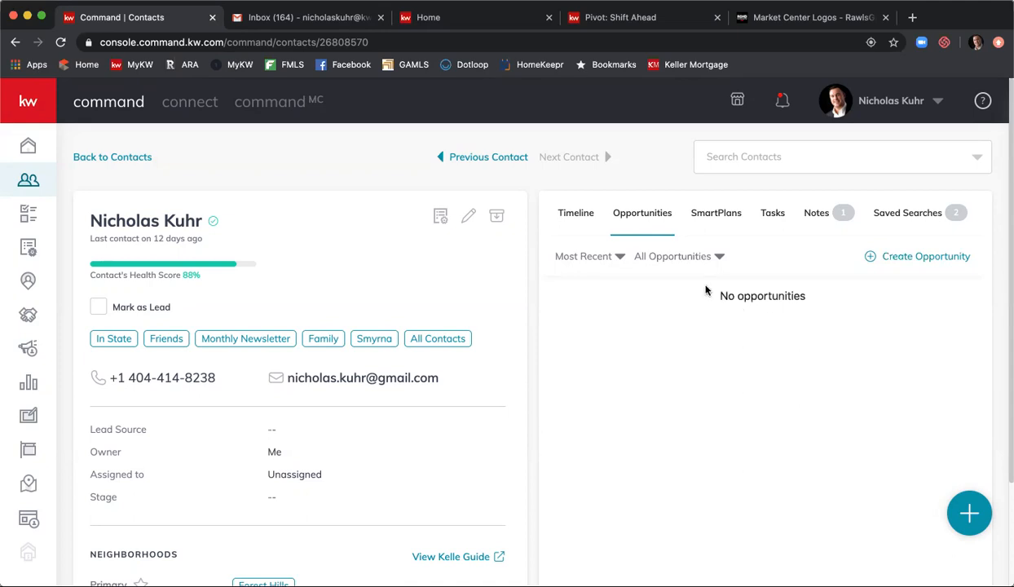
left_click(924, 259)
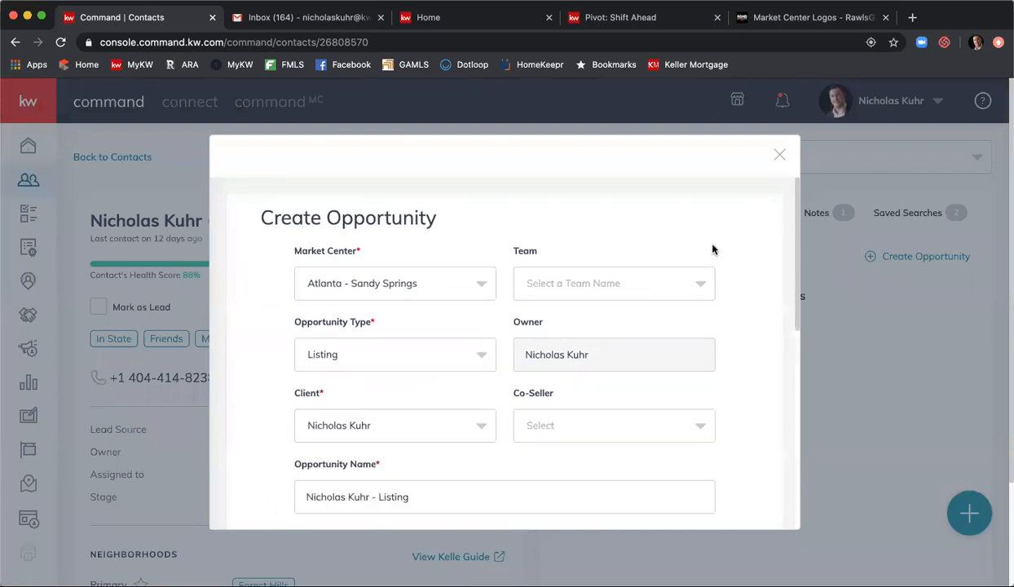
scroll(735, 251, "down", 5)
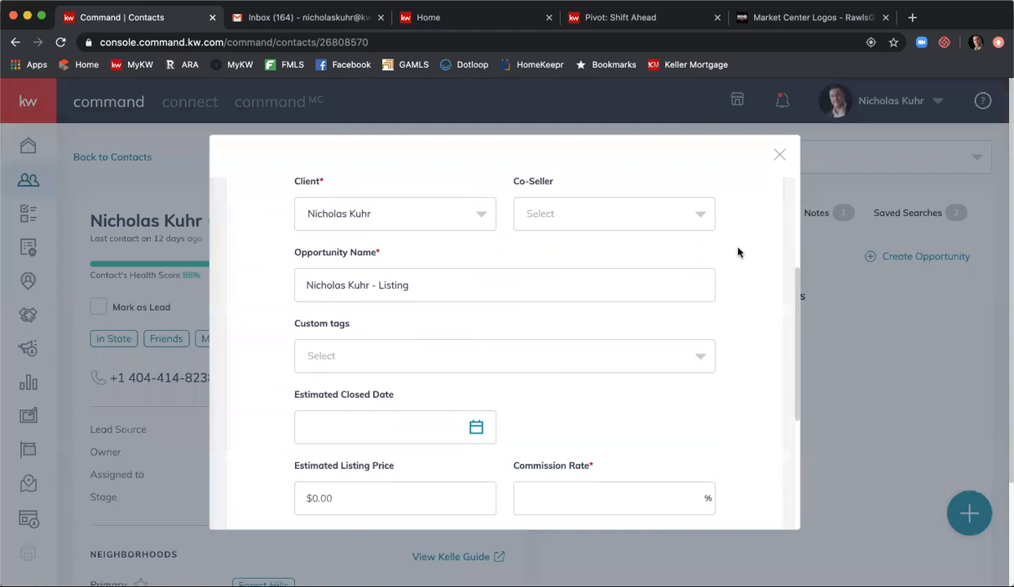
scroll(736, 252, "down", 2)
scroll(734, 263, "up", 8)
scroll(735, 263, "up", 3)
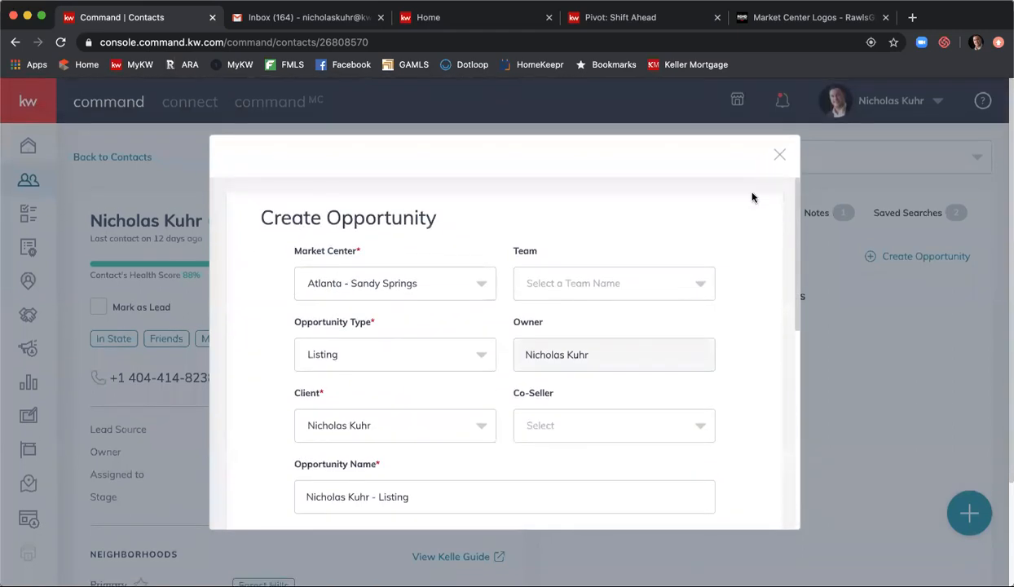
left_click(777, 155)
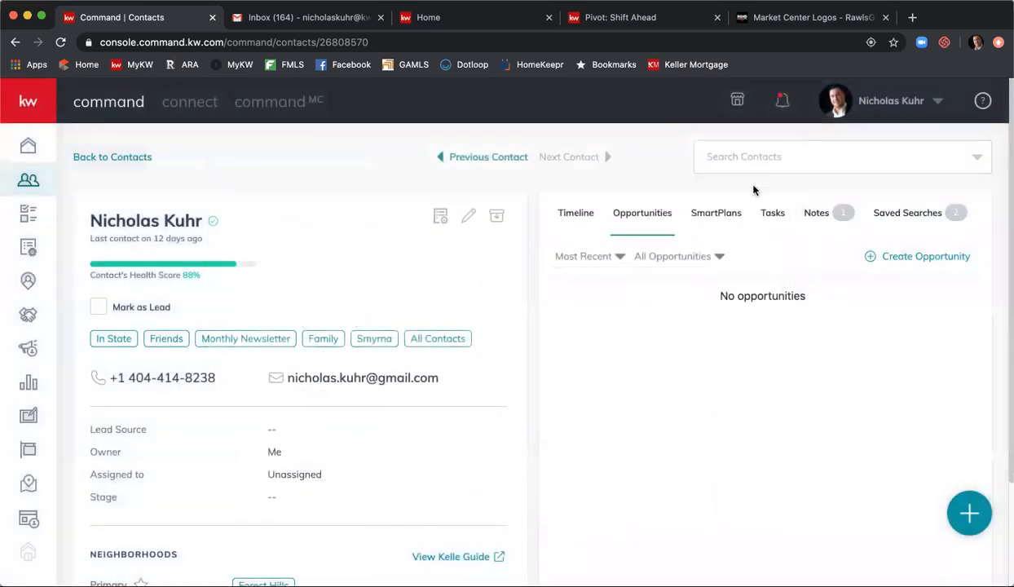
left_click(733, 213)
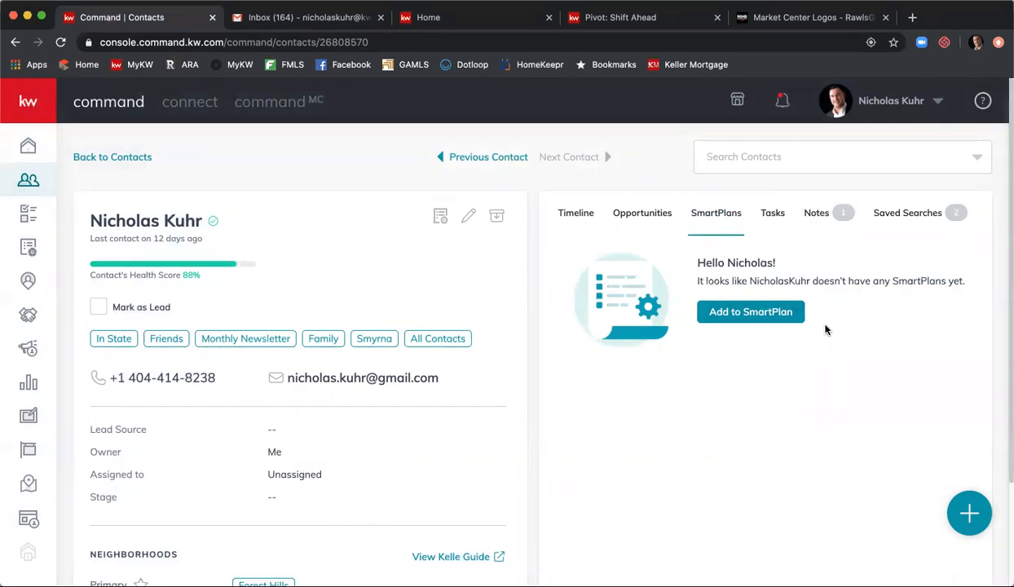
left_click(778, 316)
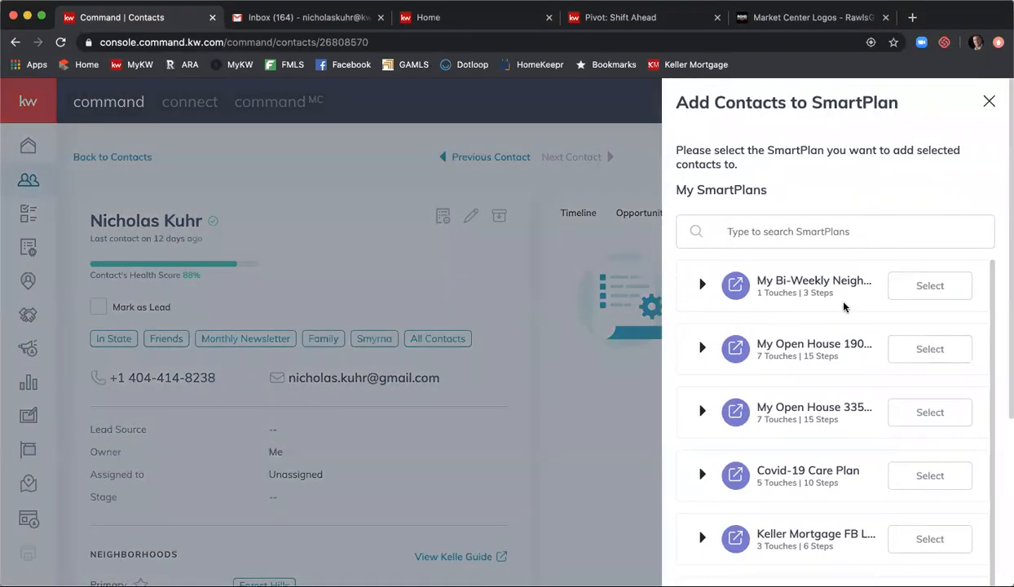
scroll(843, 306, "down", 2)
scroll(839, 309, "up", 2)
scroll(839, 309, "down", 2)
scroll(819, 306, "up", 2)
left_click(945, 290)
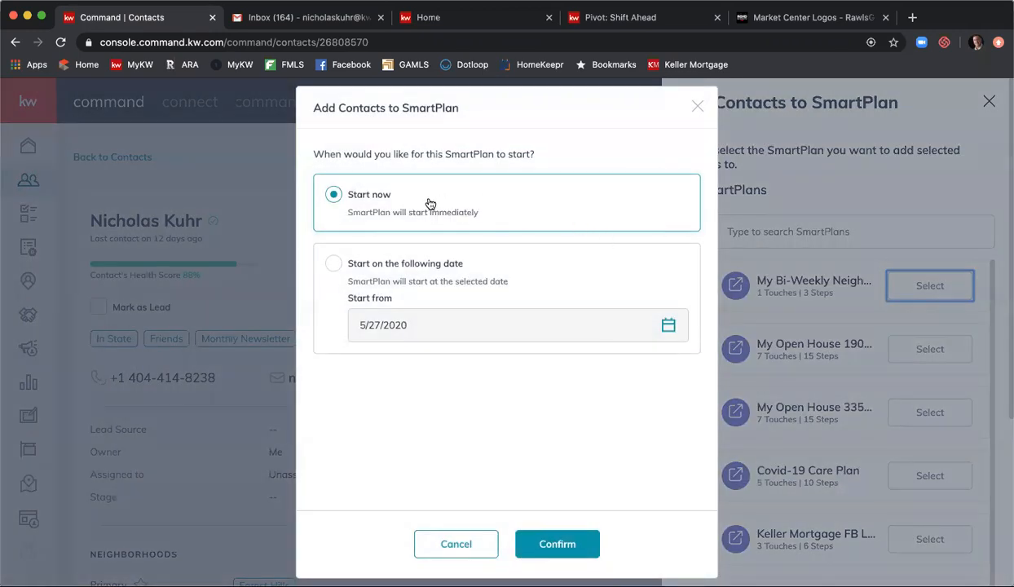
left_click(401, 263)
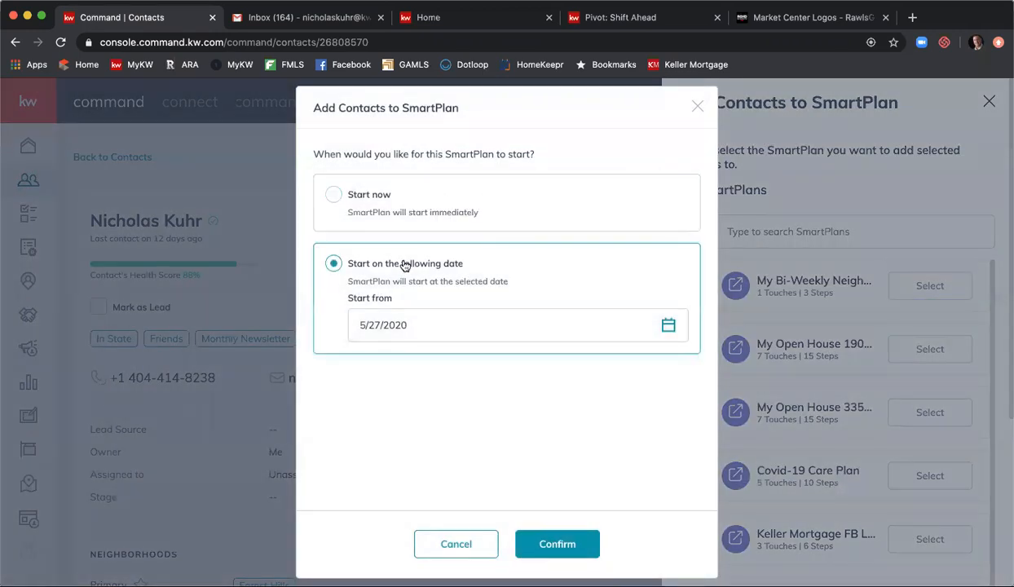
left_click(448, 318)
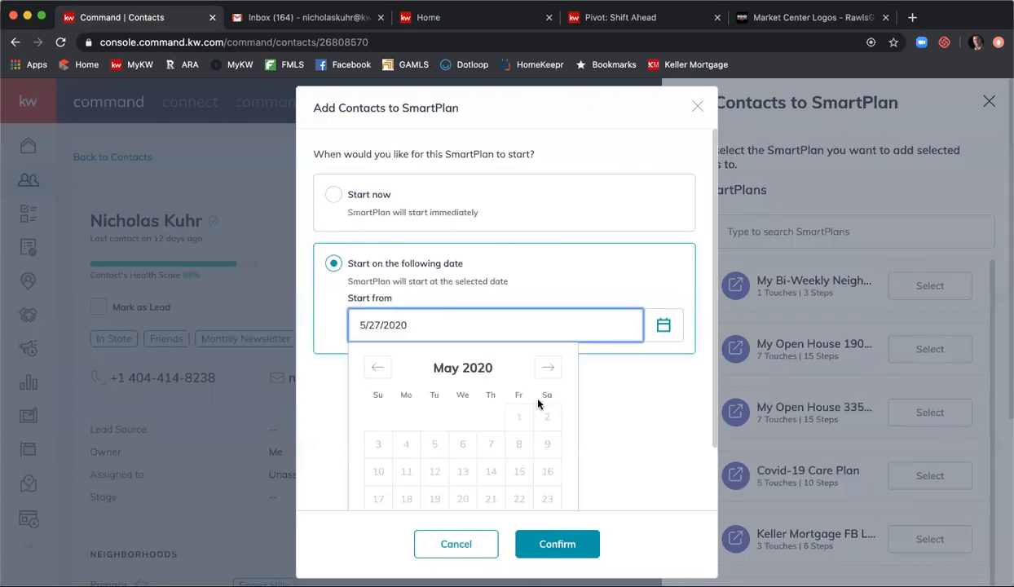
scroll(541, 402, "down", 2)
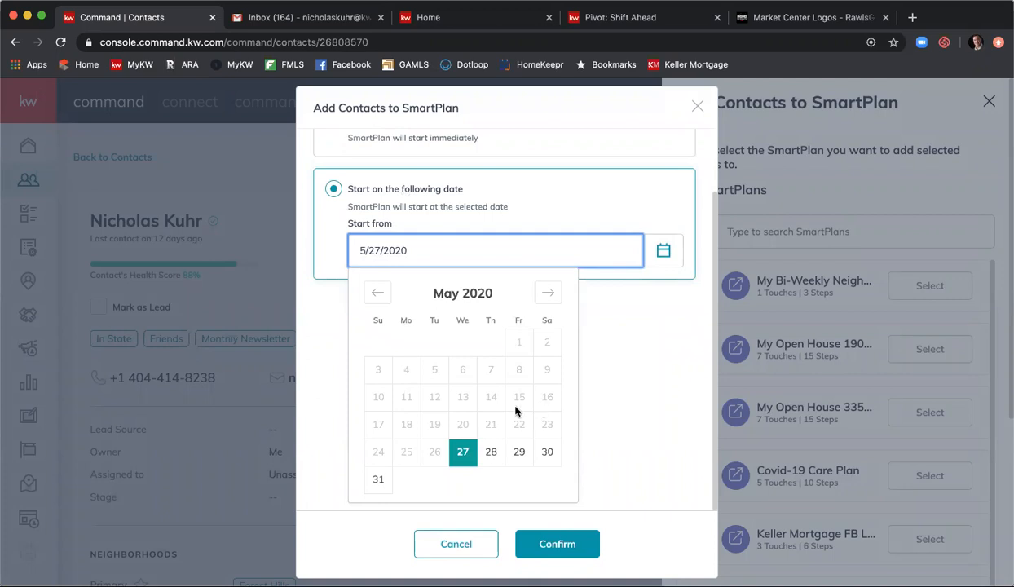
left_click(519, 451)
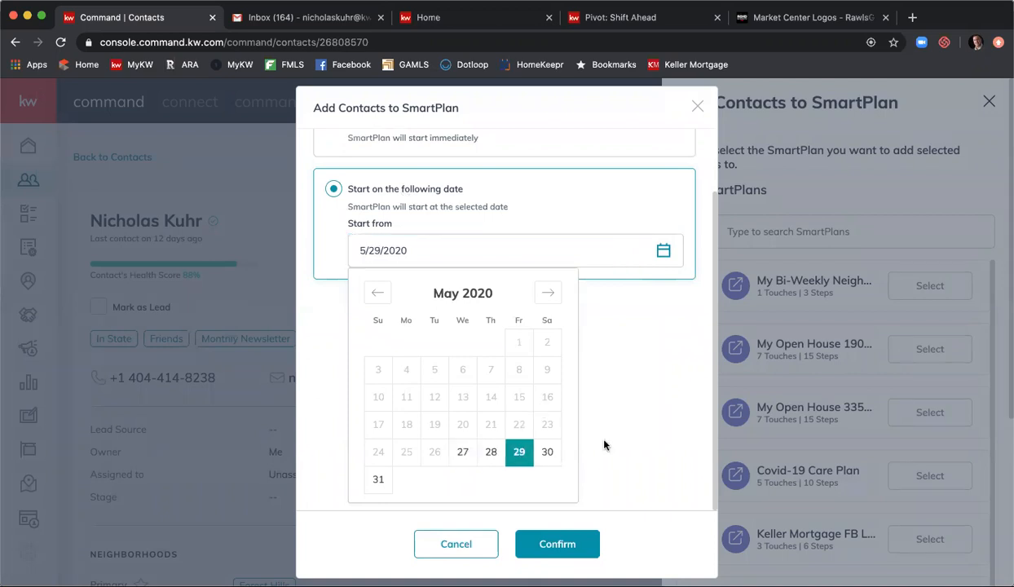
left_click(632, 502)
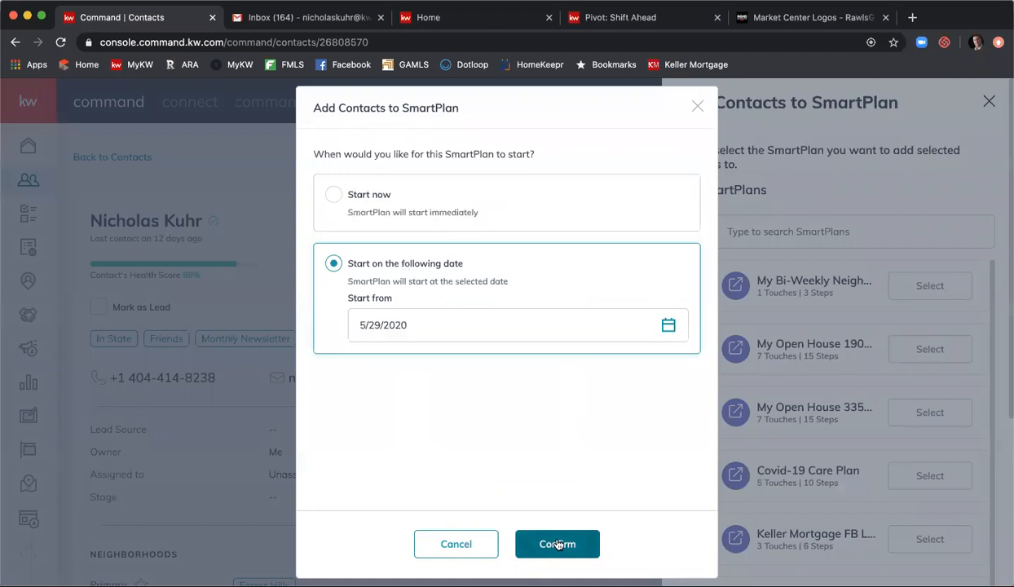
left_click(481, 544)
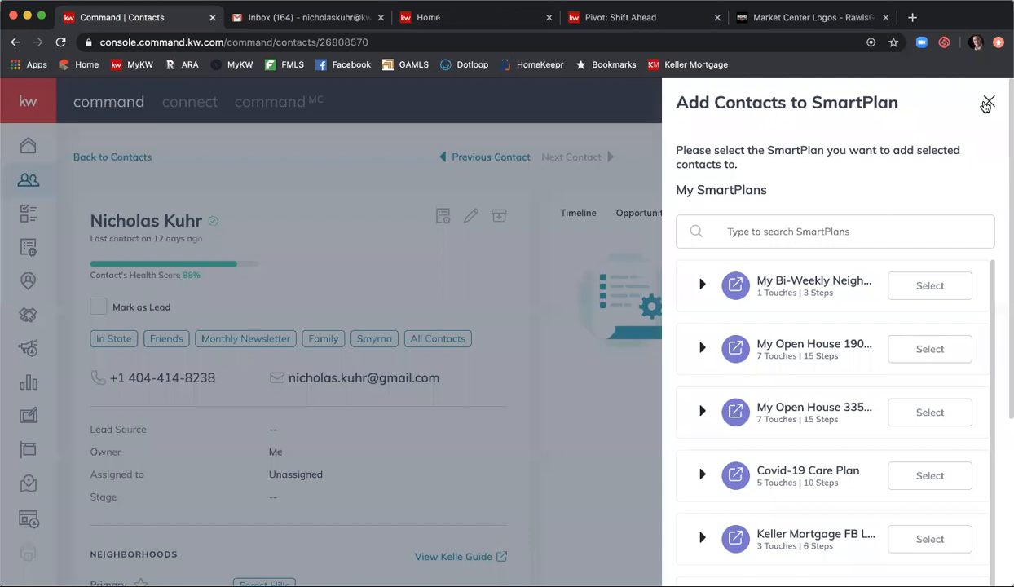
left_click(989, 103)
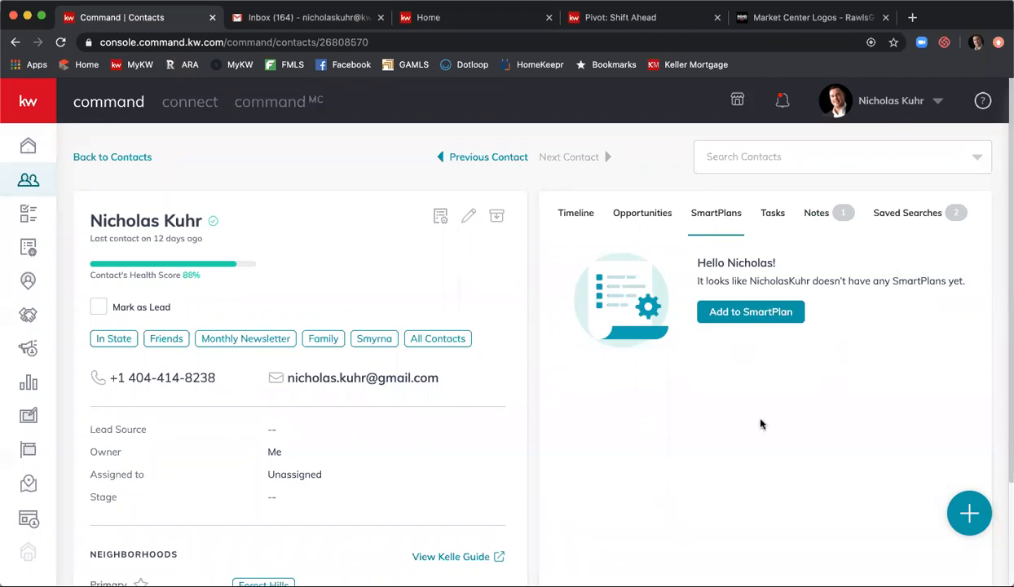
- On the Tasks tab, start a task named 'Create CMA for Listing Presentation' due 5/27/2020
left_click(775, 218)
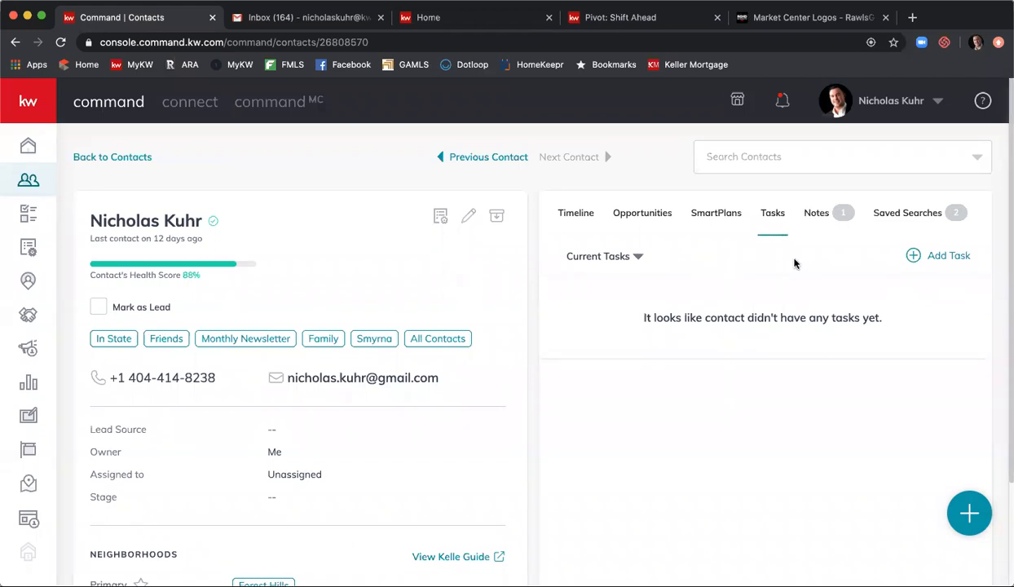
left_click(938, 257)
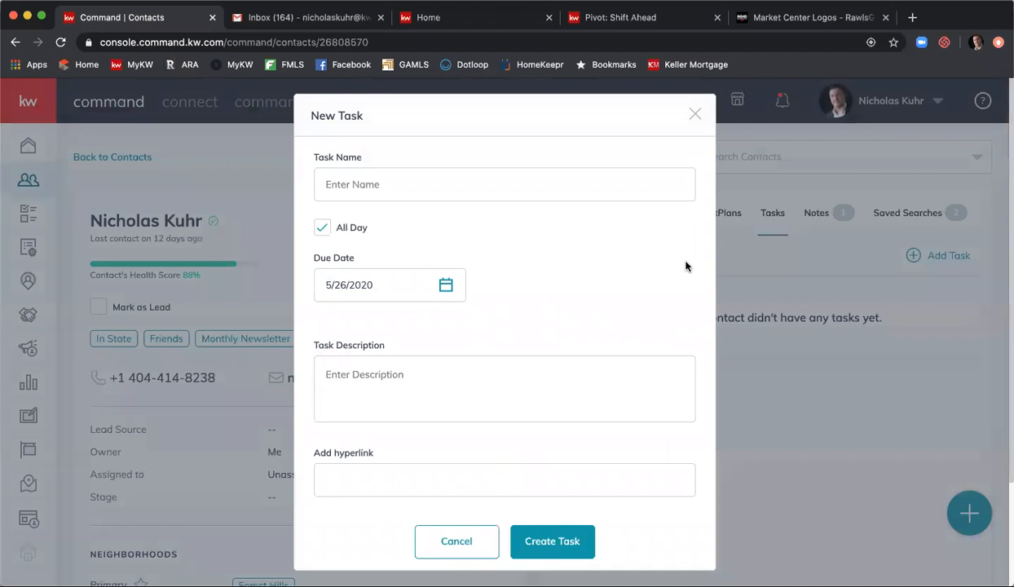
left_click(524, 176)
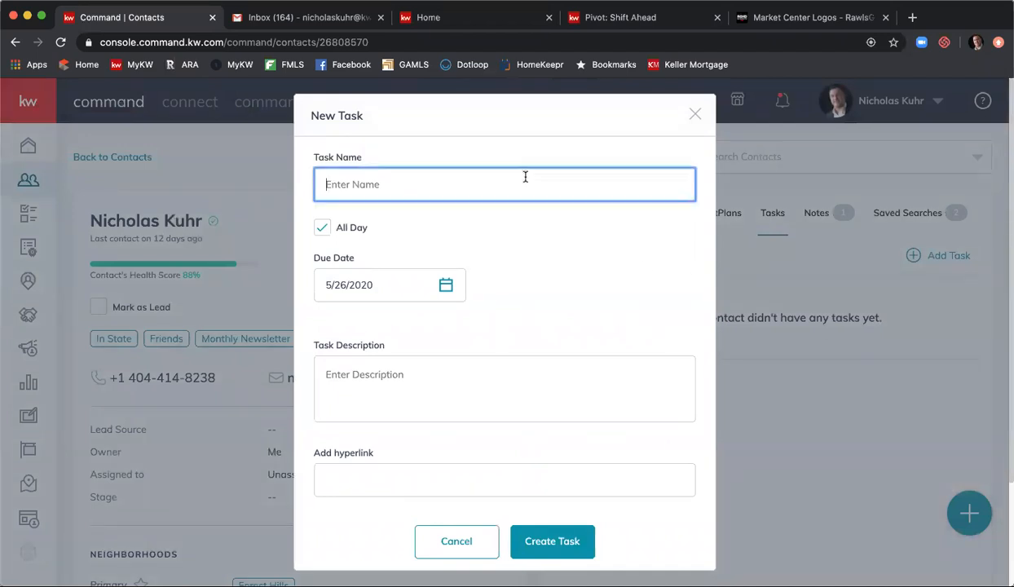
type("Create CMA for Listing")
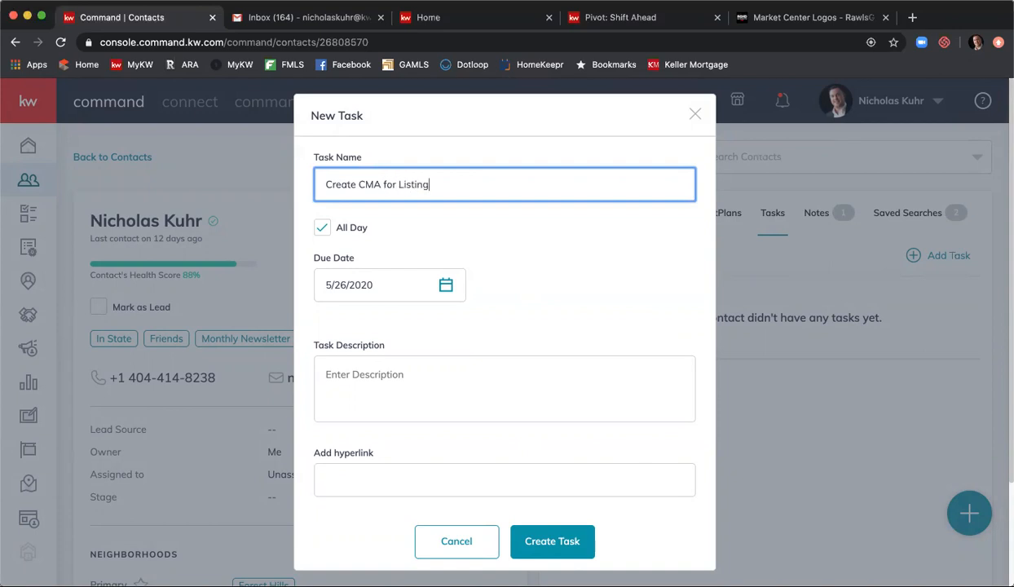
type(" Presentation")
left_click(332, 284)
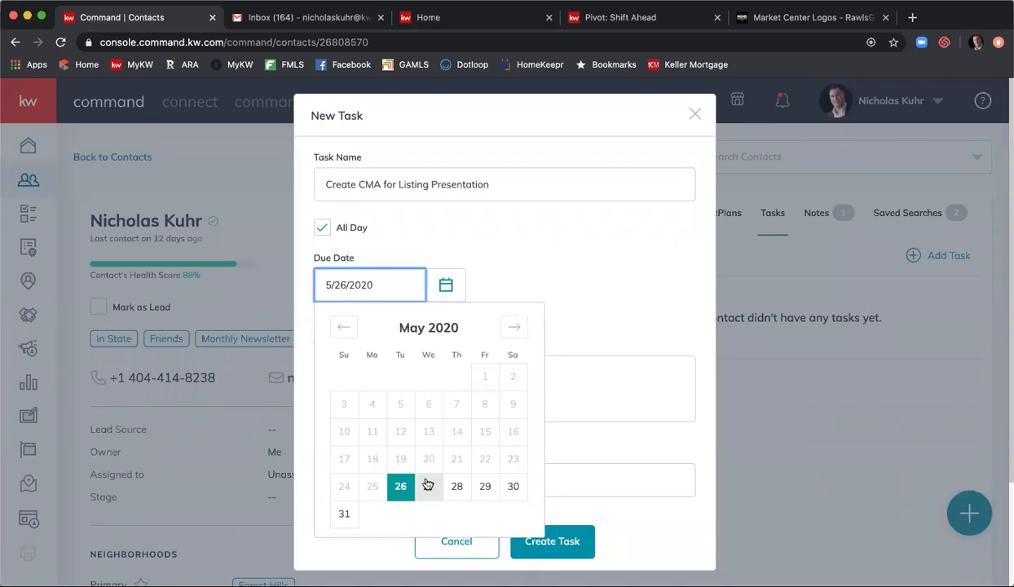
left_click(427, 489)
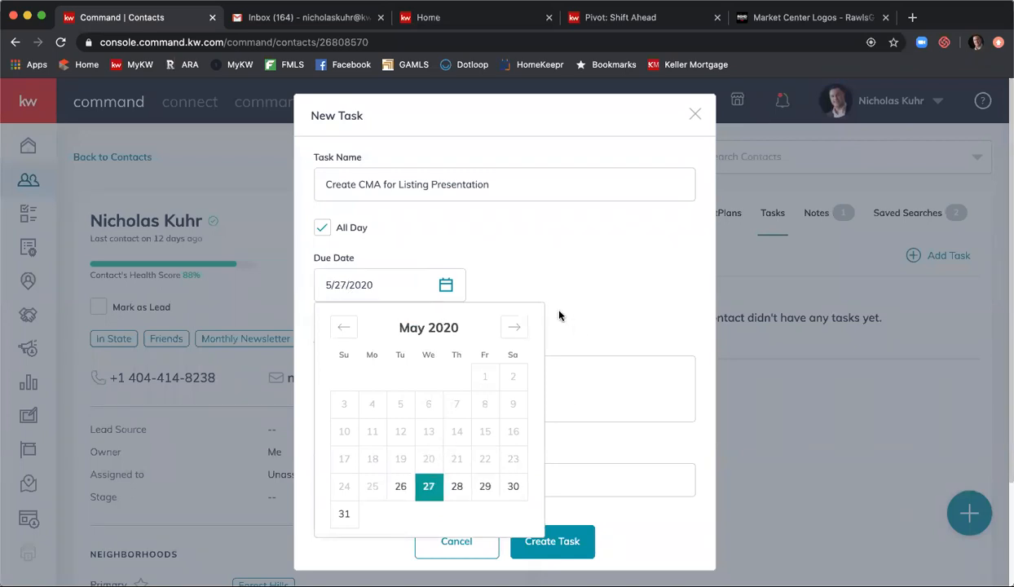
left_click(599, 326)
- Describe it as 'CMA for listing presentation scheduled for 5/29/2020.' and create the task
left_click(590, 374)
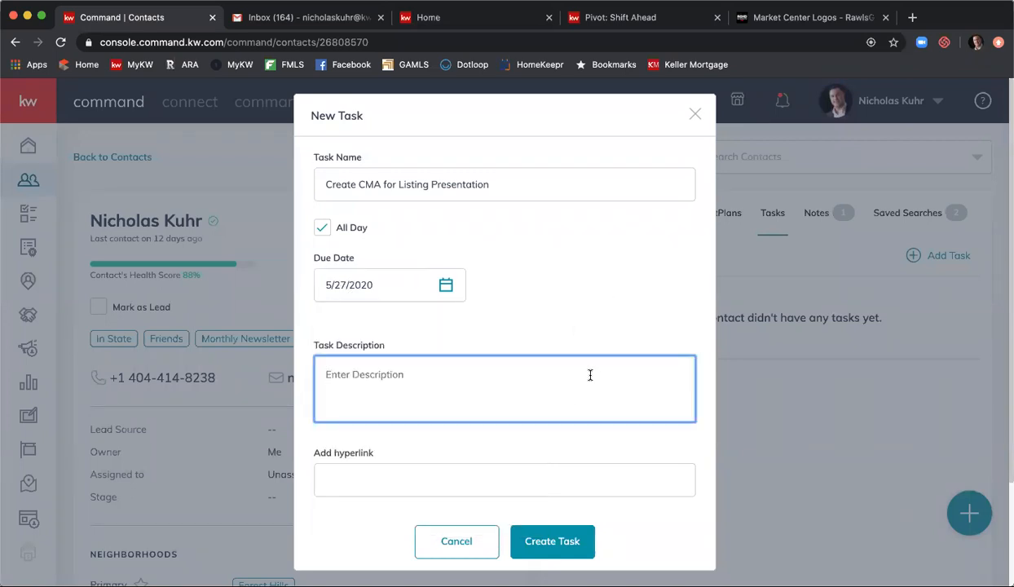
type("CMA for listing presentation sche")
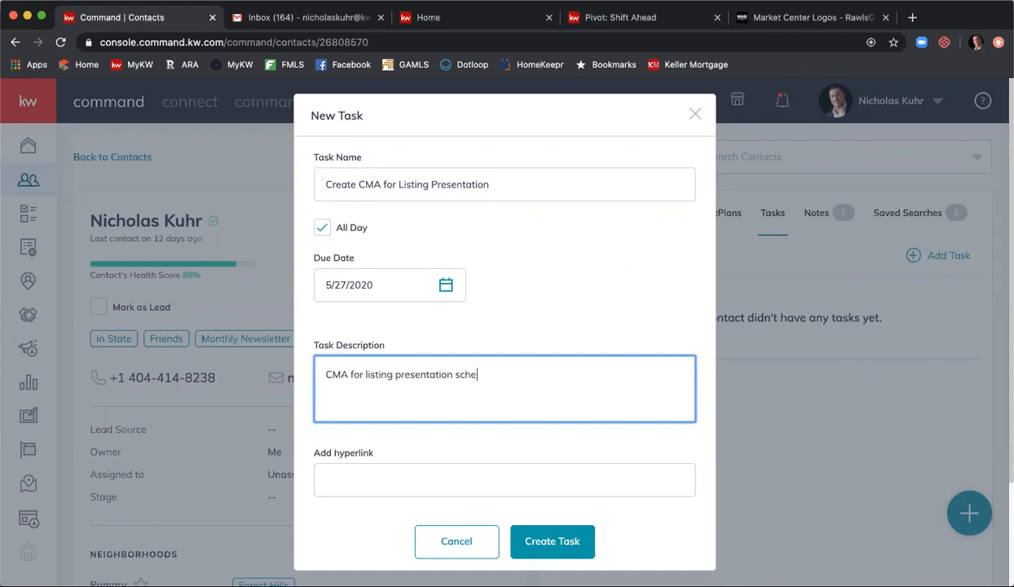
type("duled for 5/29/2020")
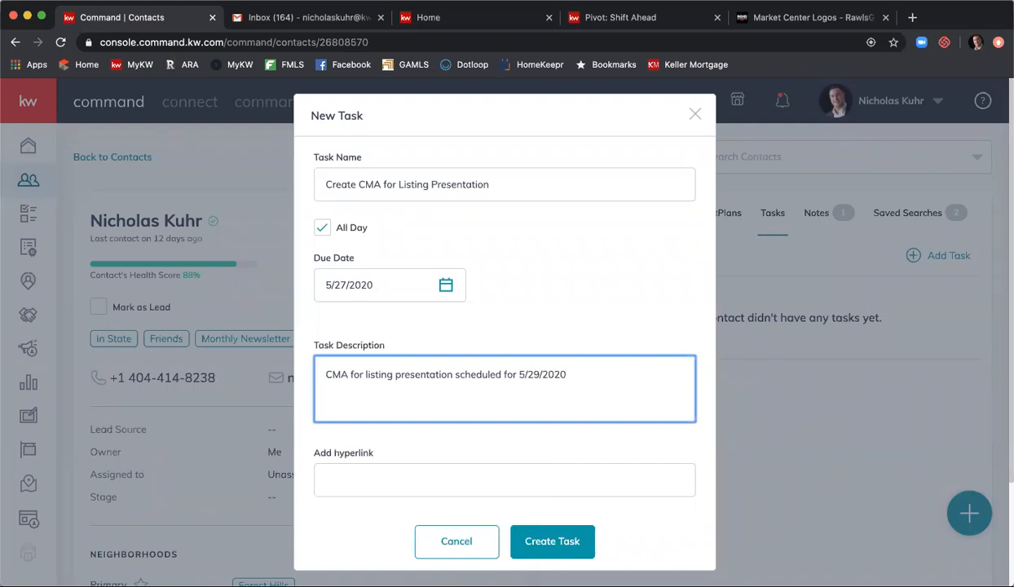
type(".")
left_click(546, 541)
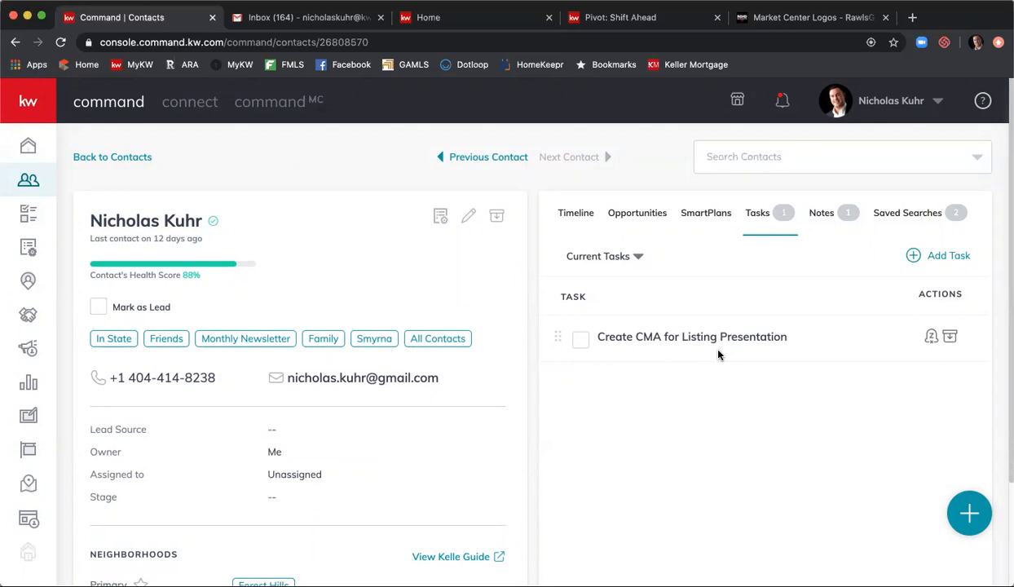
- Cancel both snoozing and archiving of the CMA task, then show the quick actions
left_click(930, 337)
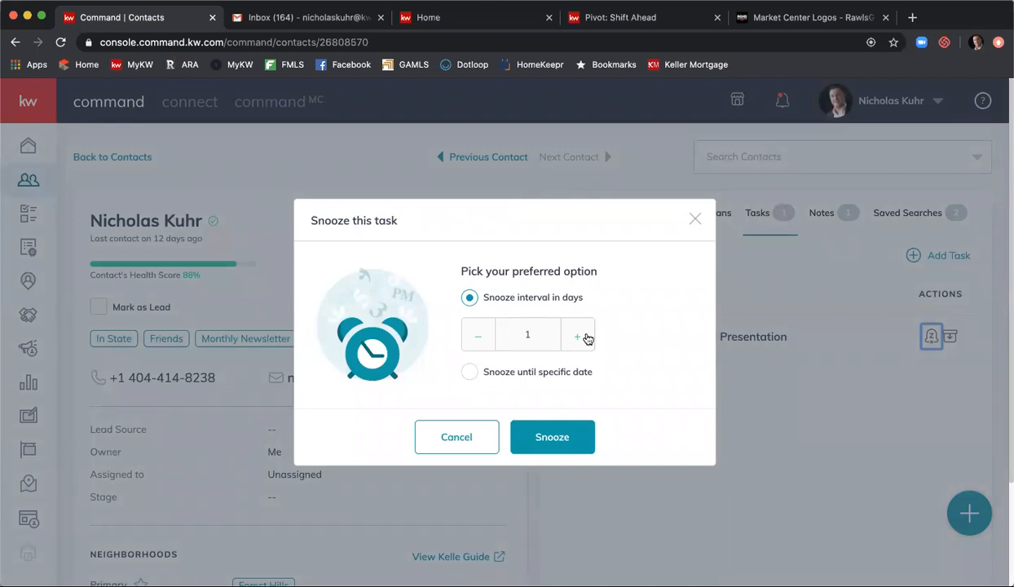
left_click(457, 432)
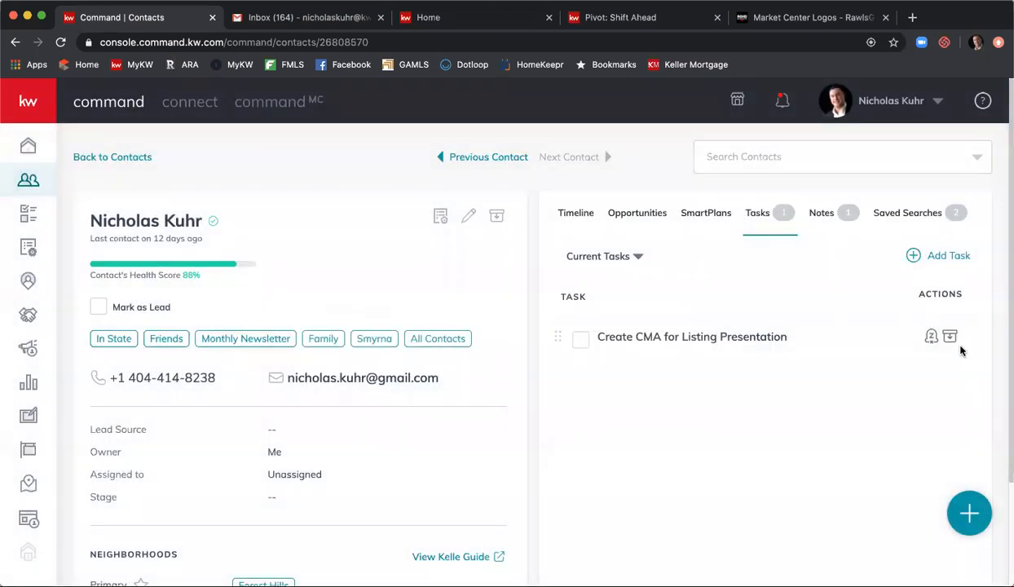
left_click(950, 336)
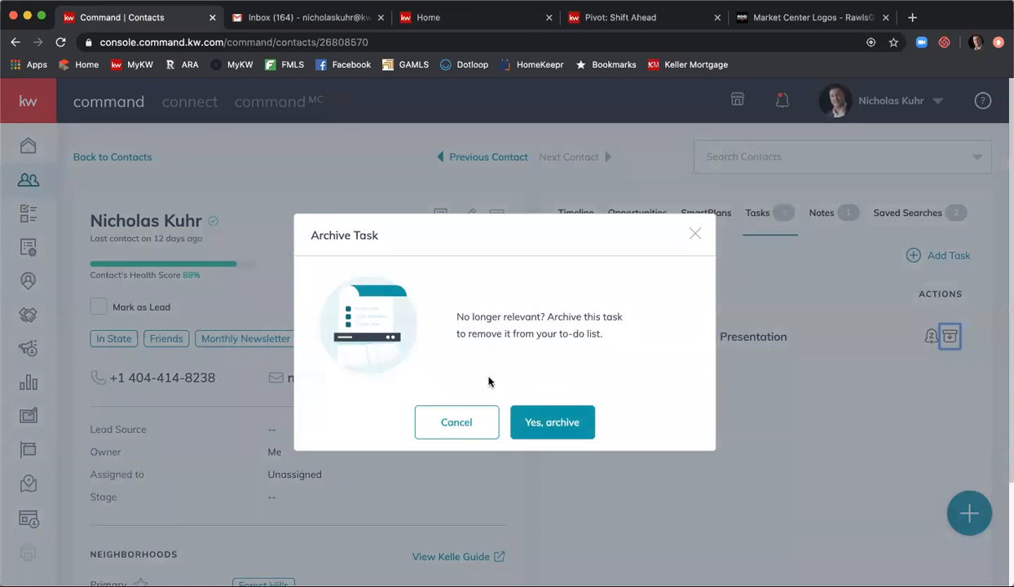
left_click(466, 420)
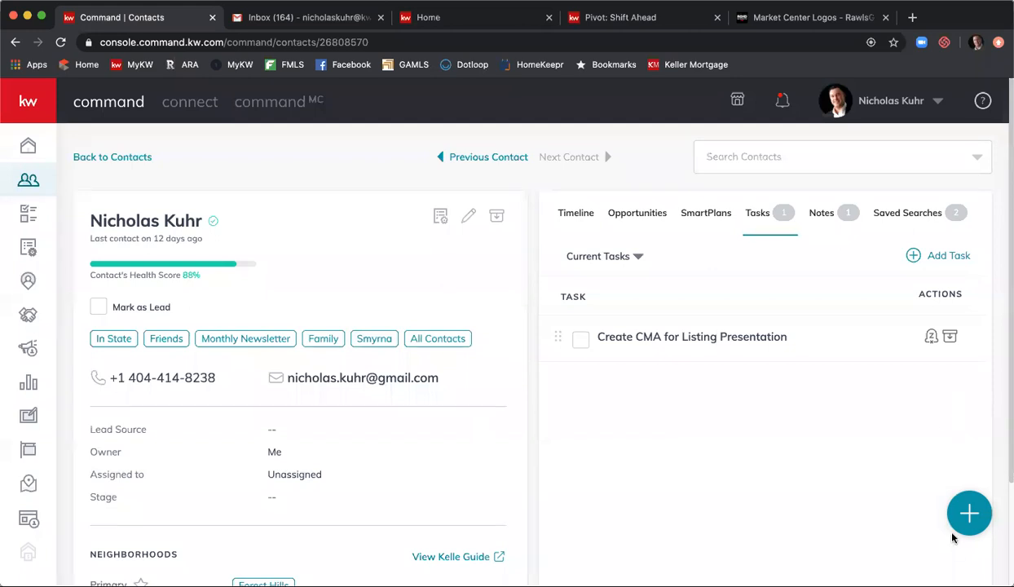
left_click(969, 514)
- On the Notes tab, bring up the delete confirmation for the 'Really likes Pizza.' note
left_click(829, 215)
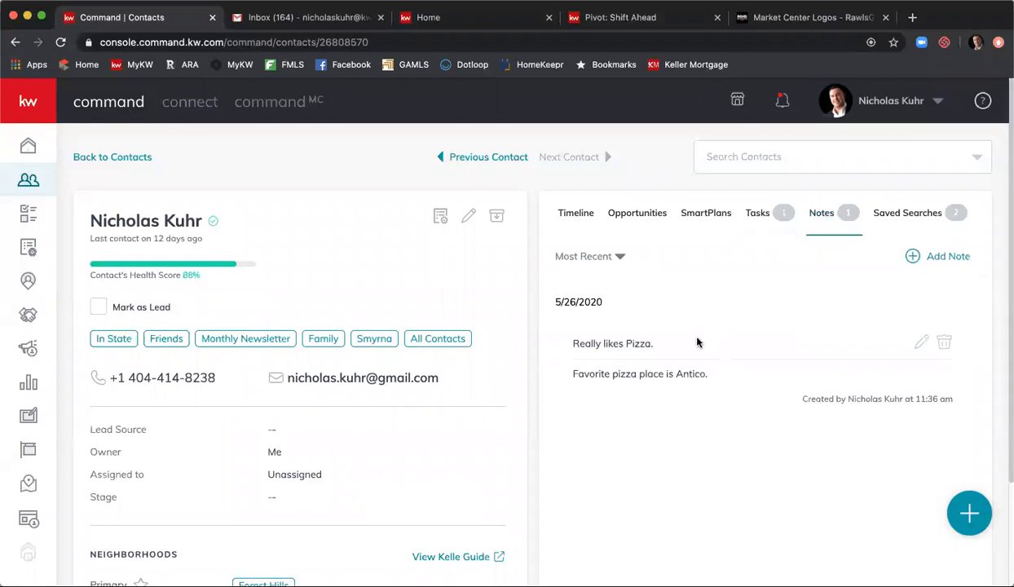
left_click(966, 509)
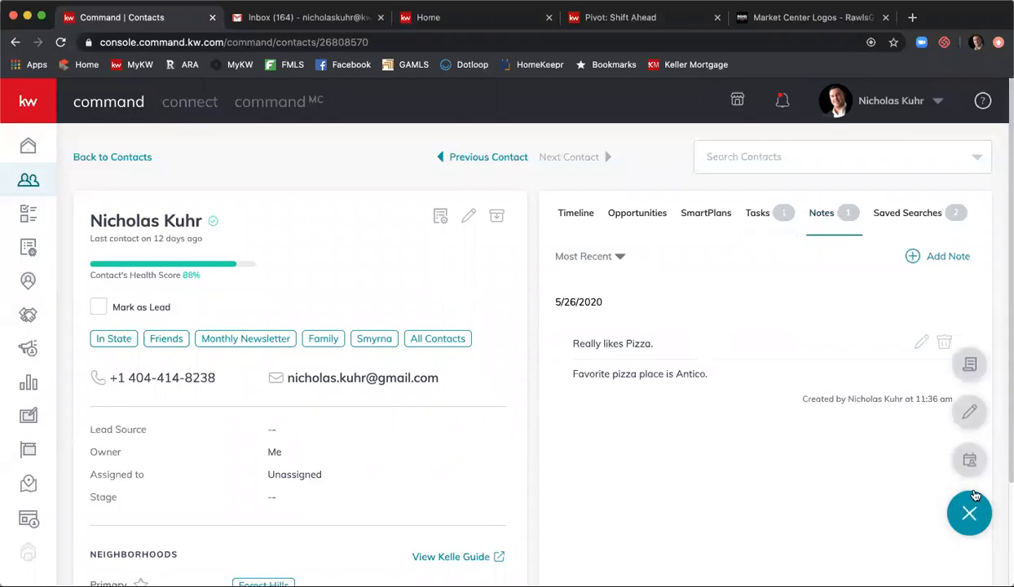
left_click(767, 496)
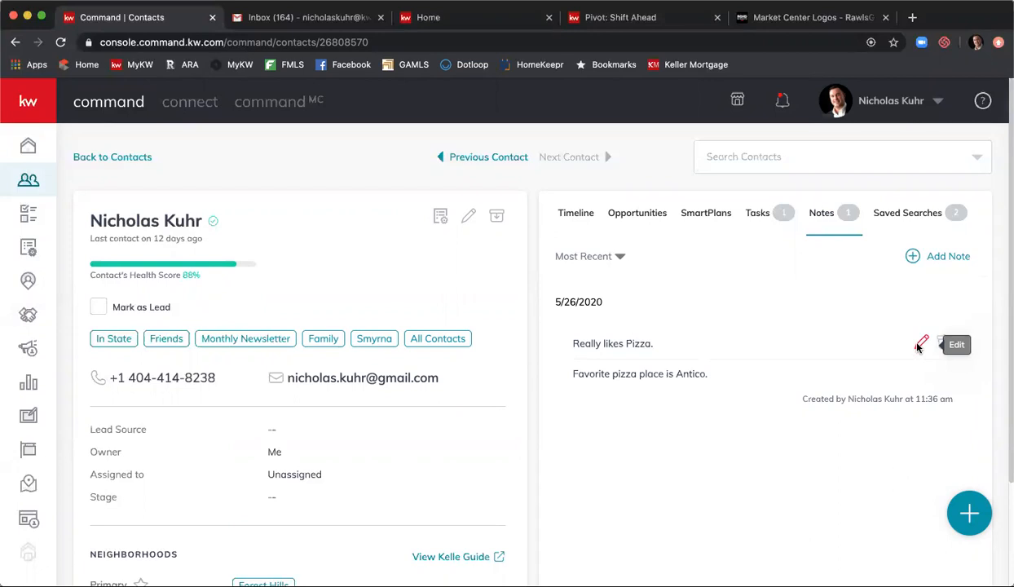
left_click(945, 343)
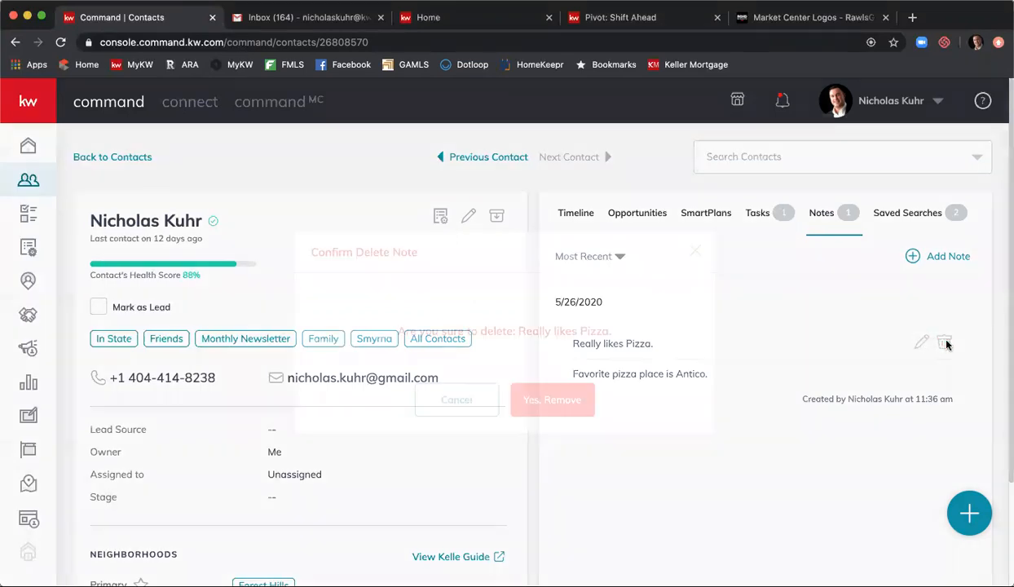
left_click(458, 400)
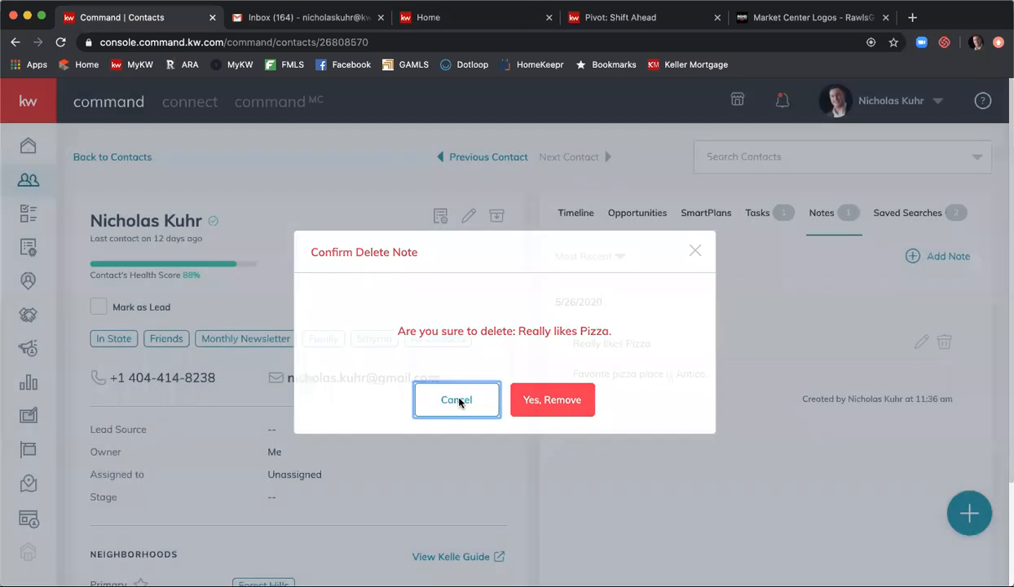
- Switch to Saved Searches, listing Test 5/19 and Glenridge Area
left_click(892, 213)
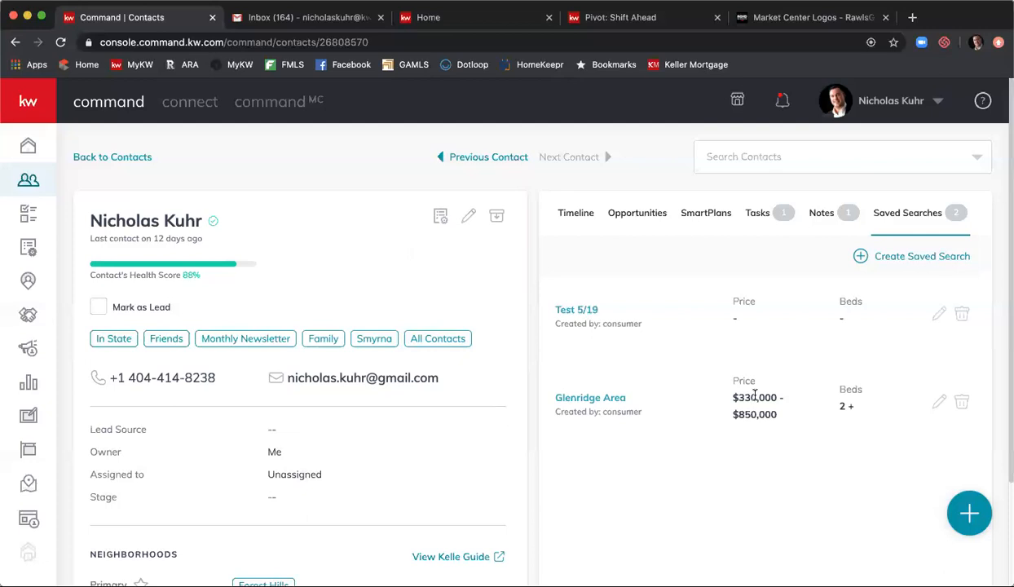
- Return to the Timeline tab, headed by today's 'Really likes Pizza.' note
left_click(561, 213)
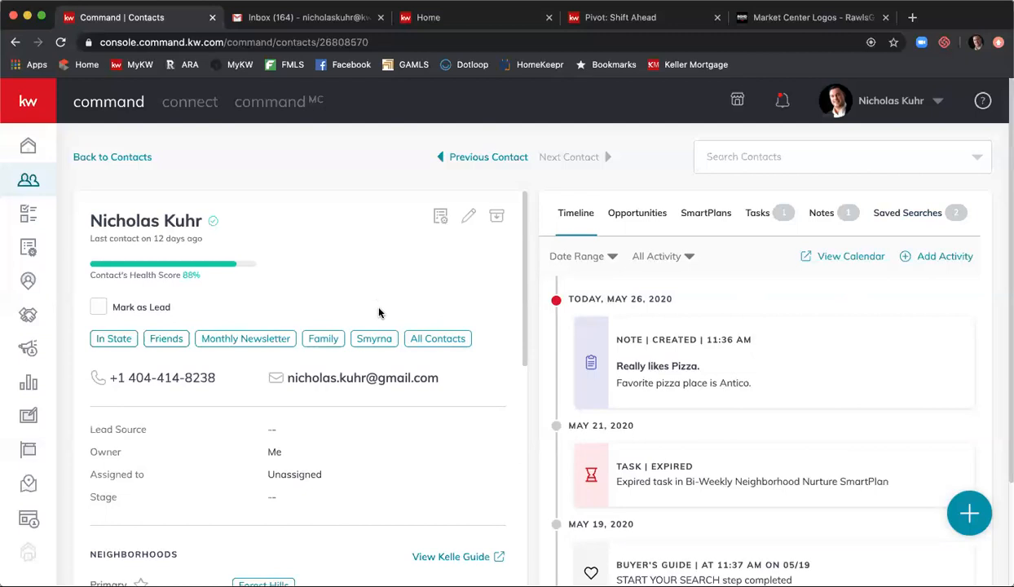
- Go back to the Contacts list and bring up the Import Contacts dialog with its CSV template
left_click(117, 157)
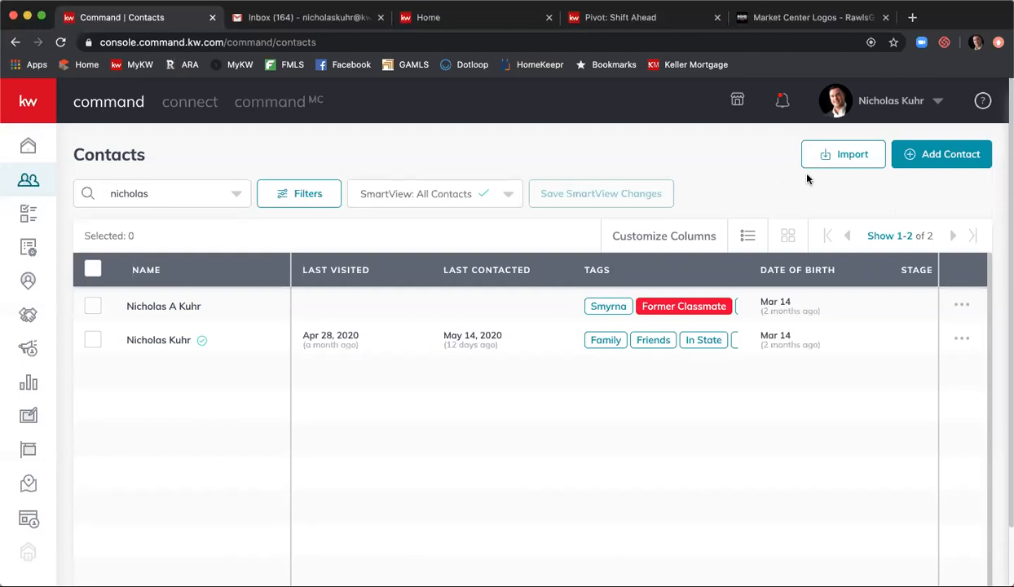
left_click(827, 159)
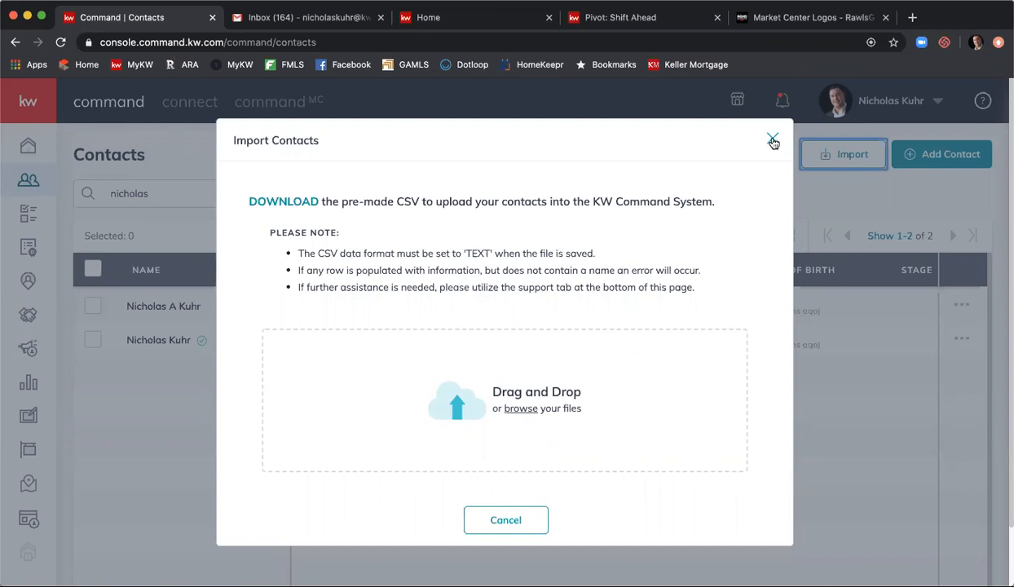
- Dismiss the Import Contacts dialog without importing, returning to the two search matches
left_click(772, 141)
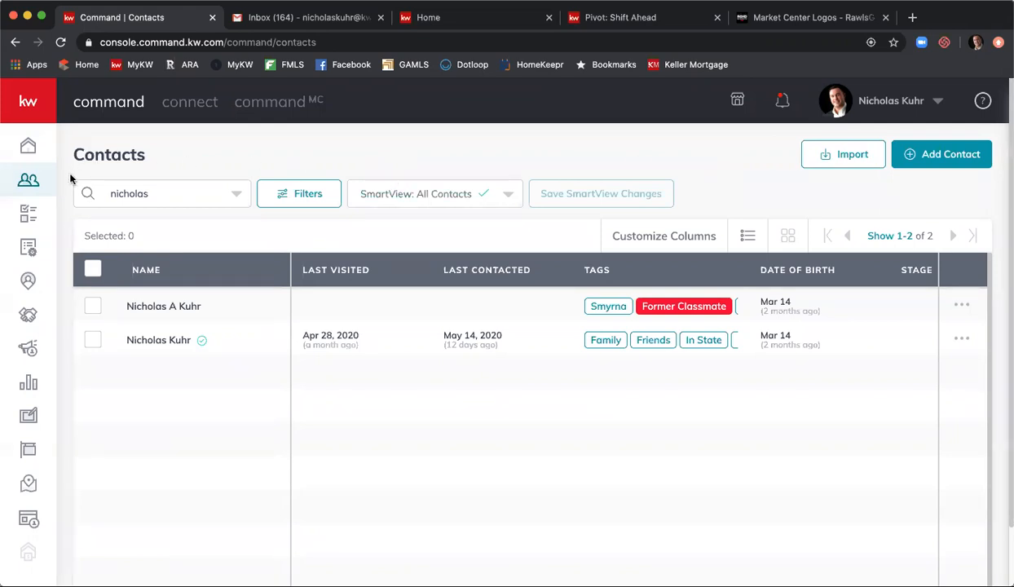
- In Task Manager, filter contact tasks to Next 7 Days to confirm the CMA task, then view Opportunity Tasks
left_click(29, 213)
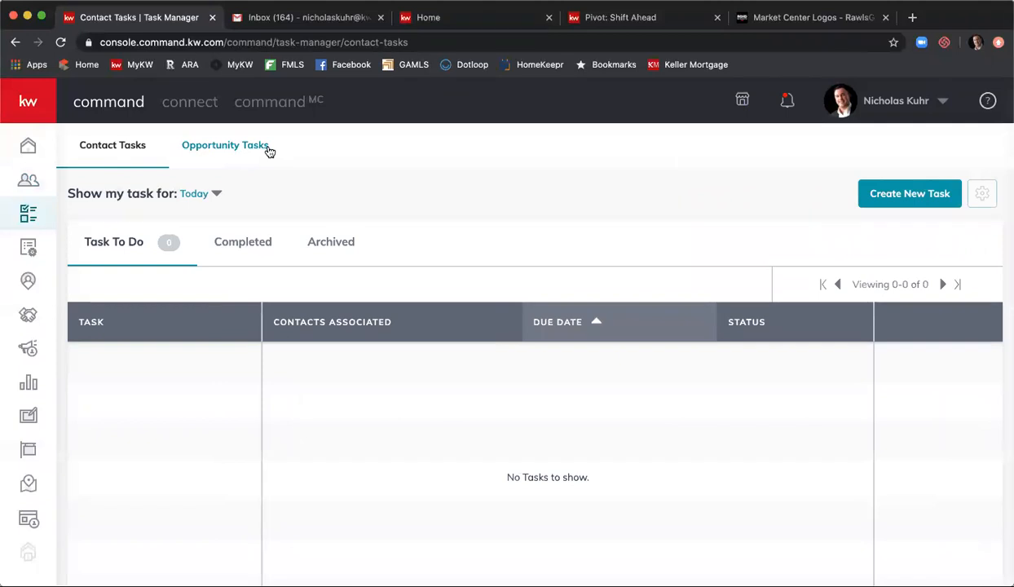
left_click(217, 196)
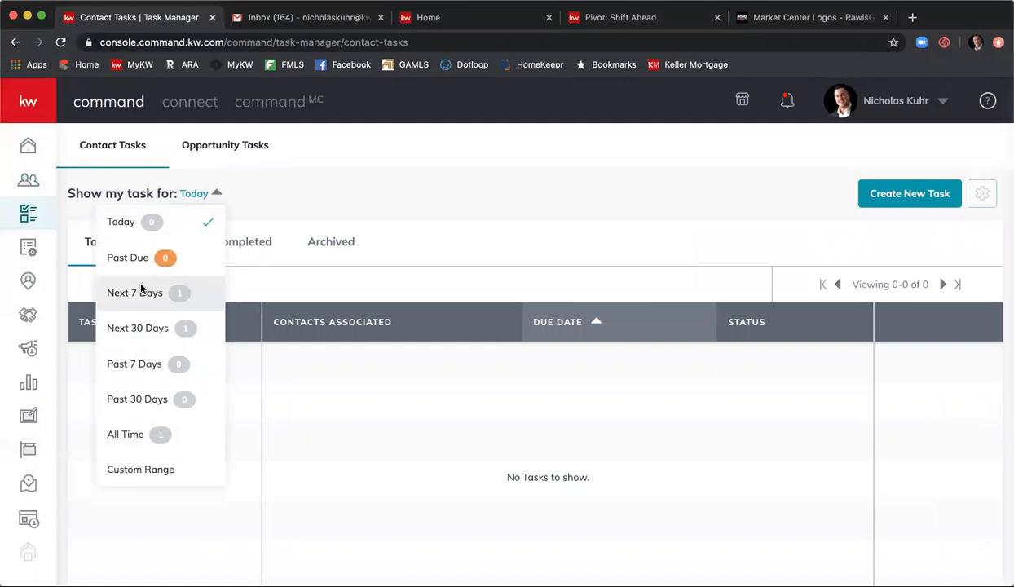
left_click(141, 290)
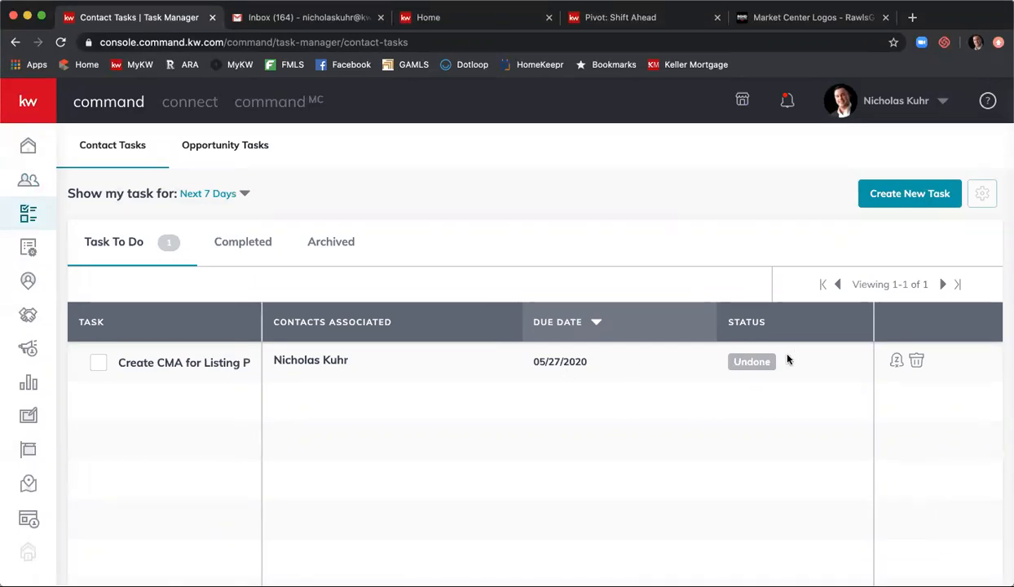
left_click(235, 149)
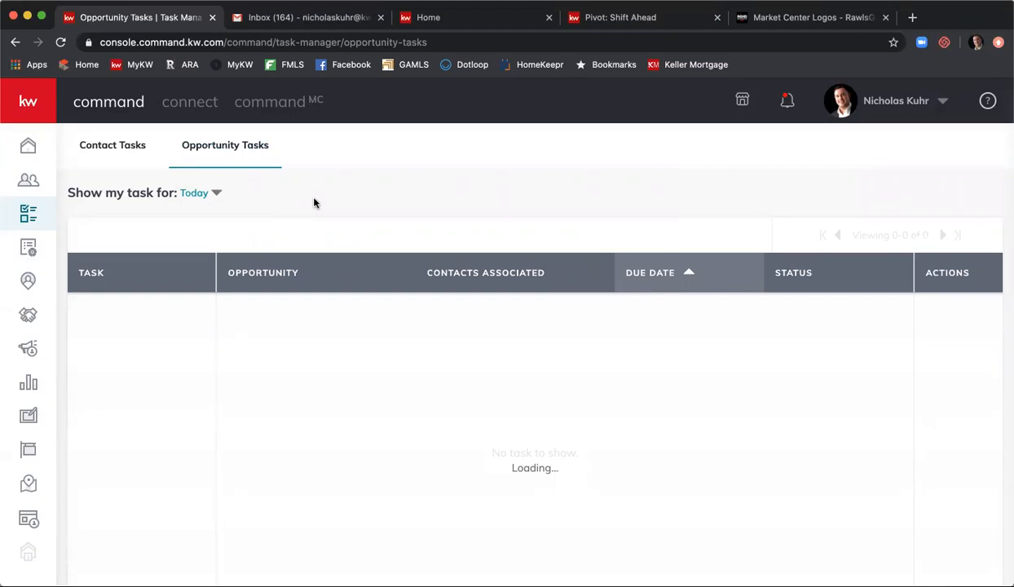
- Filter Opportunity Tasks to Next 7 Days, which lists no tasks
left_click(192, 193)
left_click(181, 294)
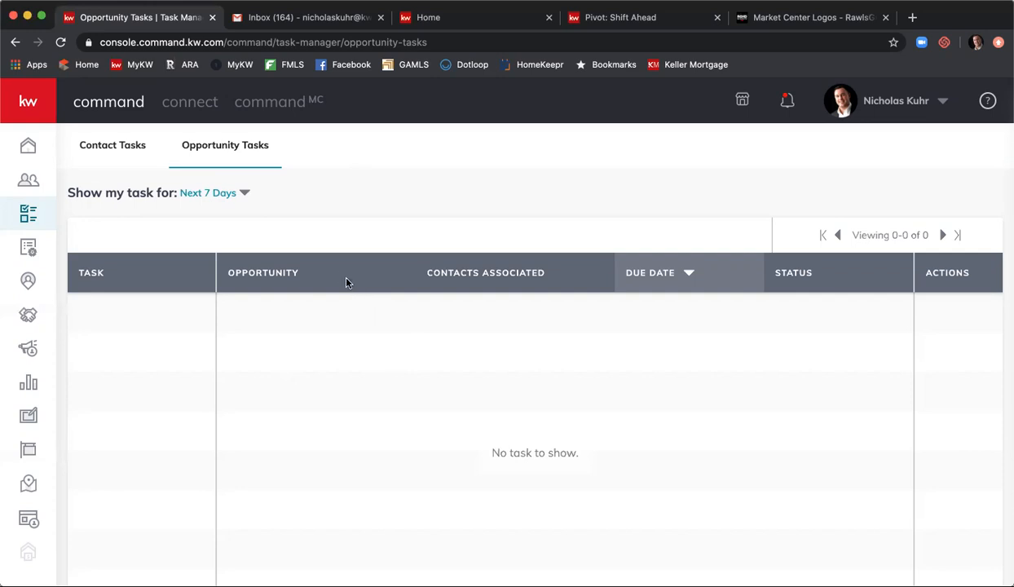
- Review contact tasks for Next 7 Days, Completed and Archived, then start a blank new task
left_click(127, 155)
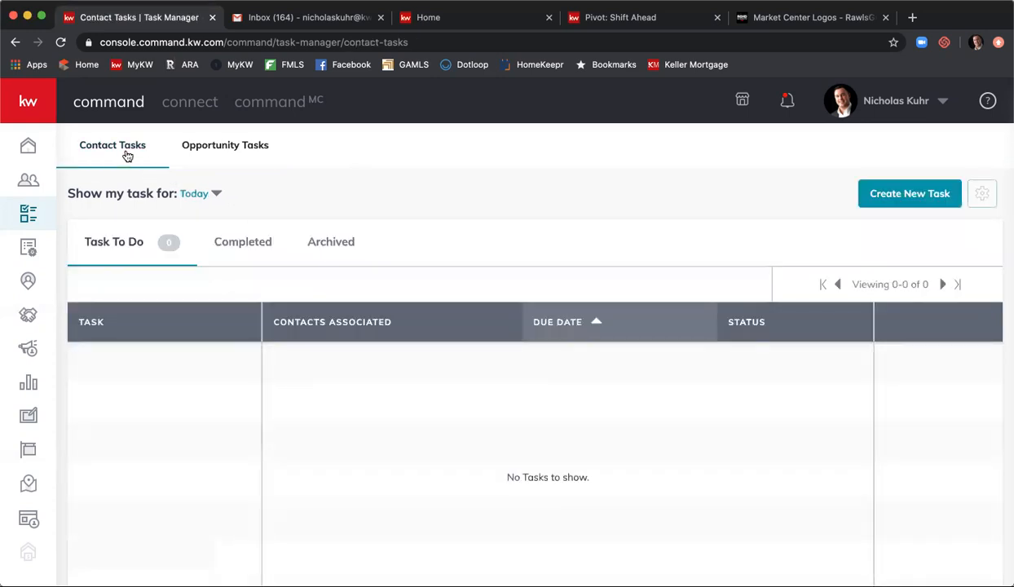
scroll(362, 195, "down", 1)
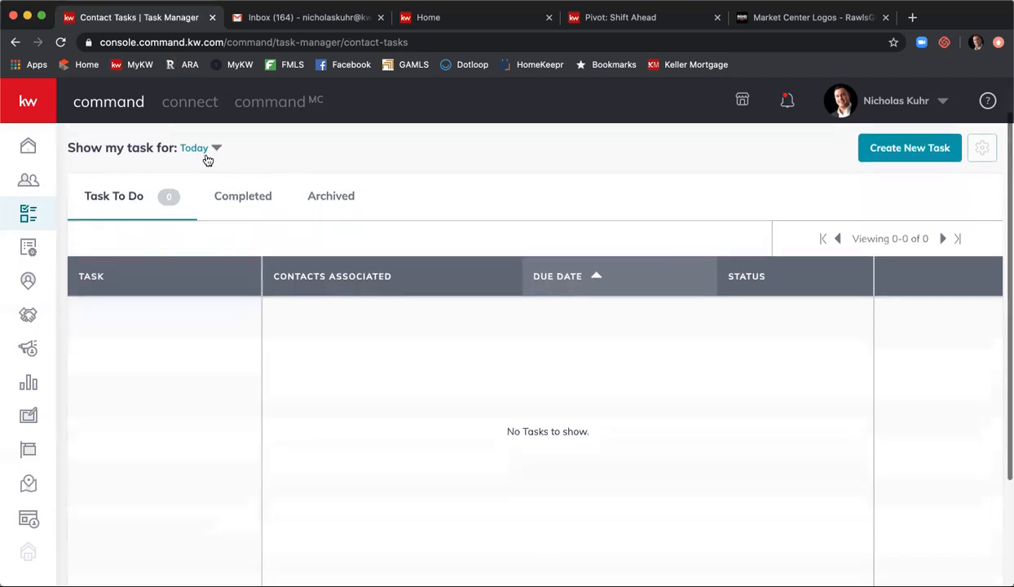
left_click(208, 150)
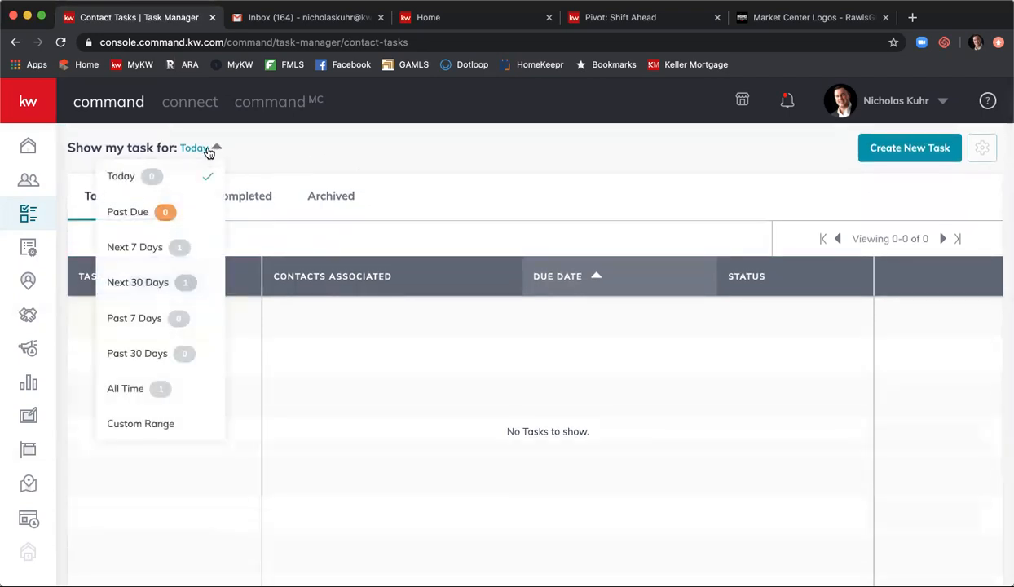
left_click(136, 248)
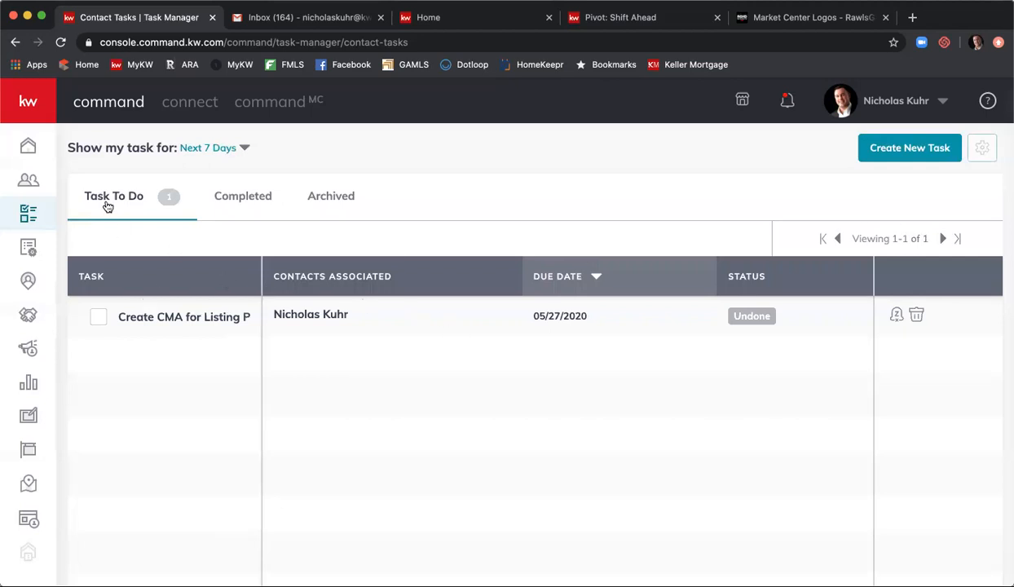
left_click(256, 205)
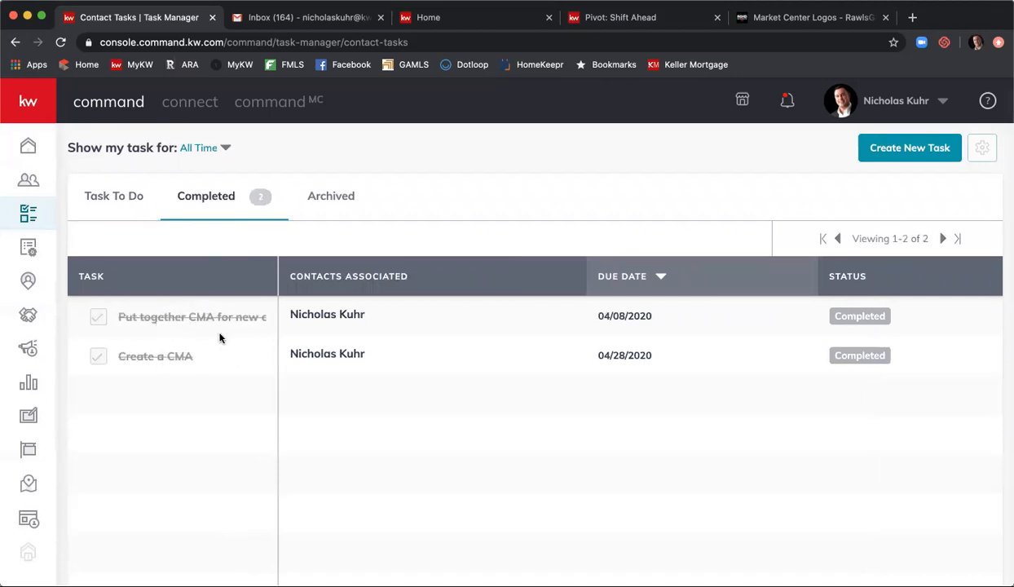
left_click(334, 200)
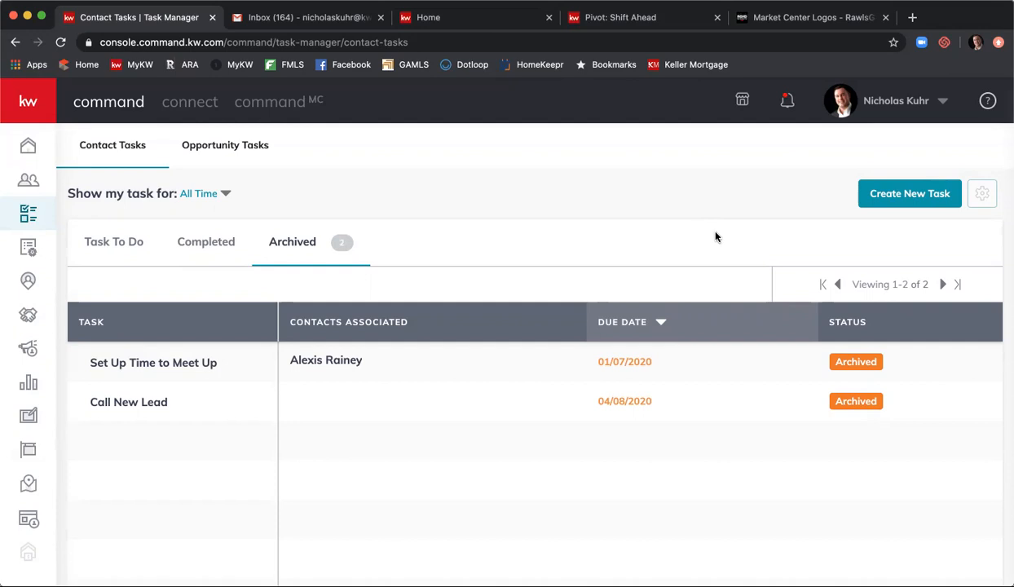
left_click(909, 196)
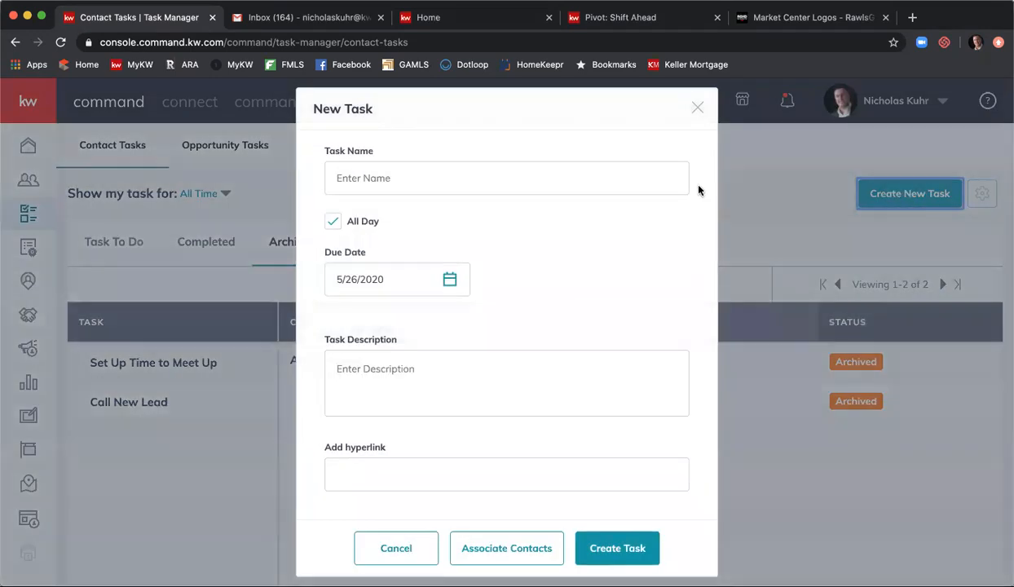
- Name the new task 'Creating new task for example'
left_click(632, 168)
type("Cfreat")
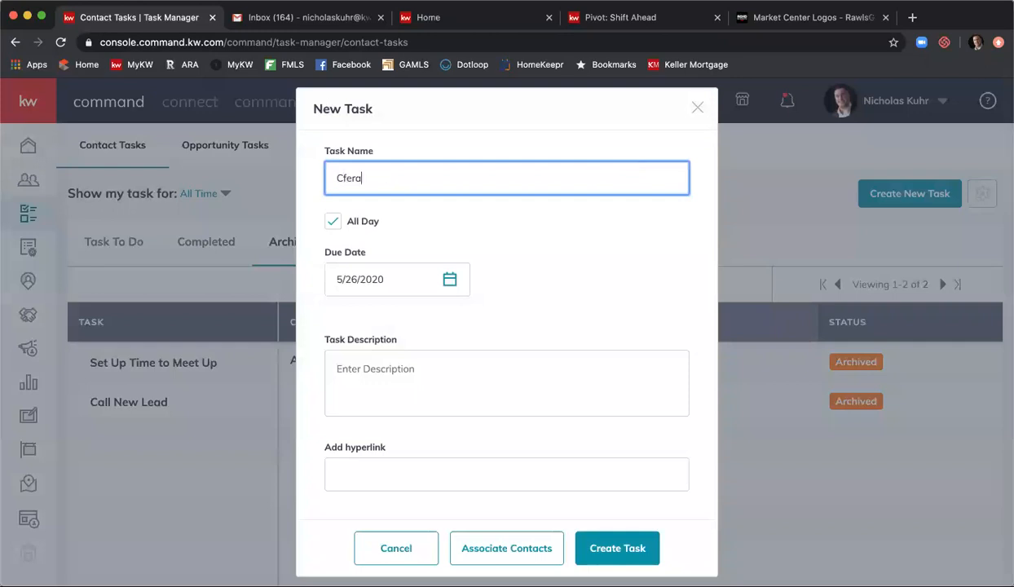
key("BackSpace")
key("BackSpace")
key("BackSpace")
key("BackSpace")
type("rea")
key("BackSpace")
key("BackSpace")
key("BackSpace")
key("BackSpace")
type("reating new task for example")
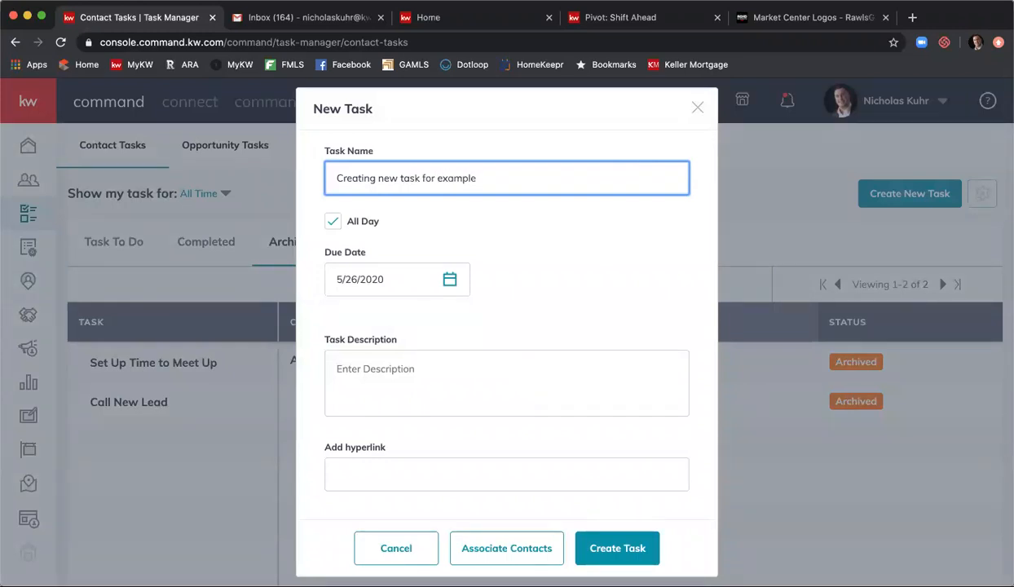
- Set the due date to May 29, 2020 and the description to 'Showing example'
left_click(381, 280)
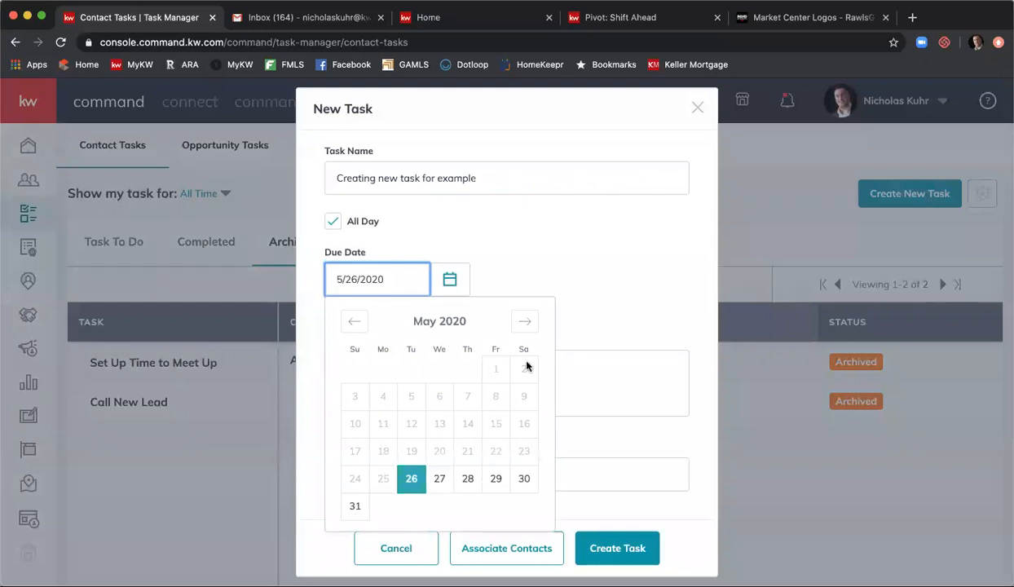
left_click(502, 478)
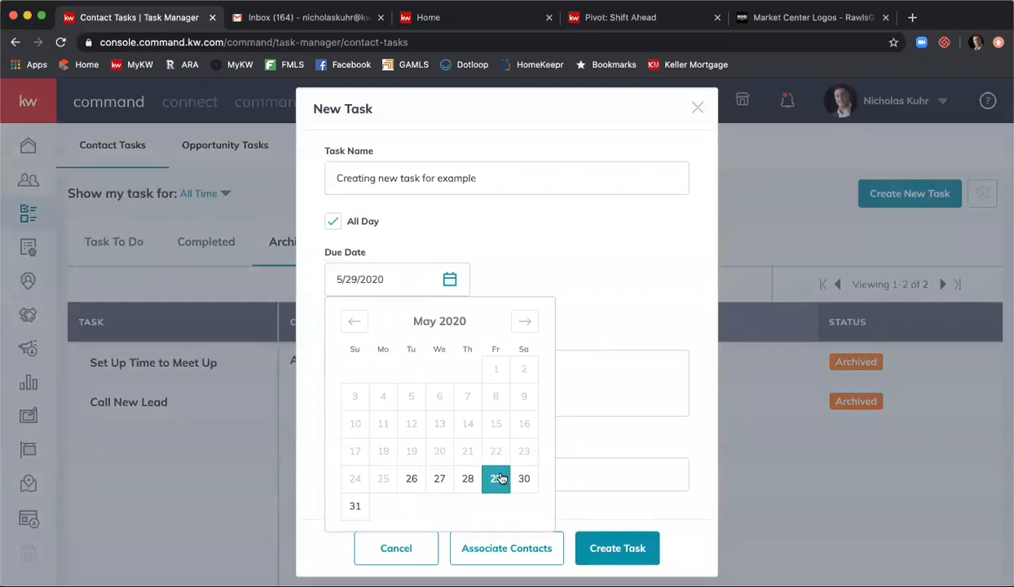
left_click(594, 381)
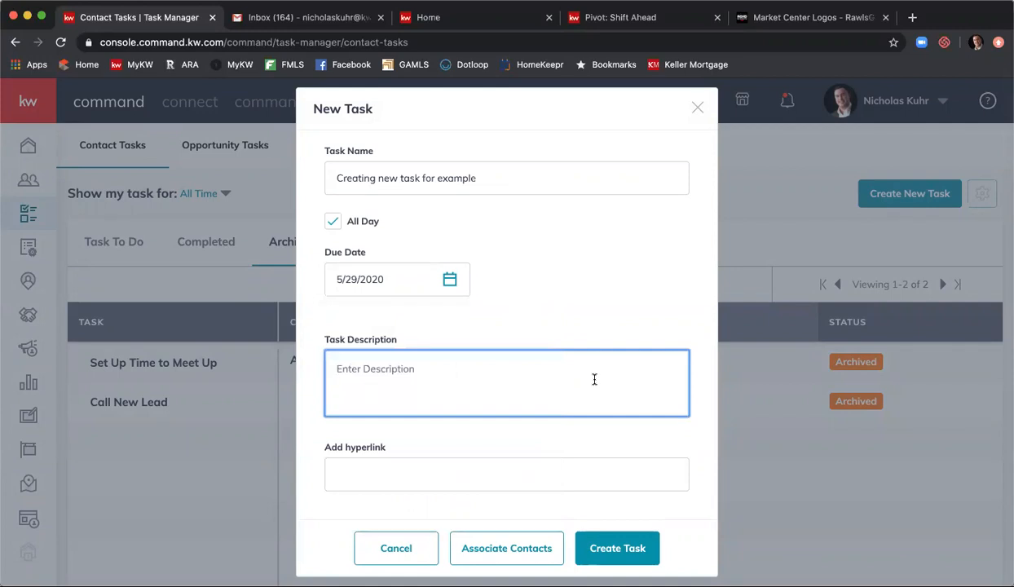
type("Showing example")
scroll(598, 383, "down", 2)
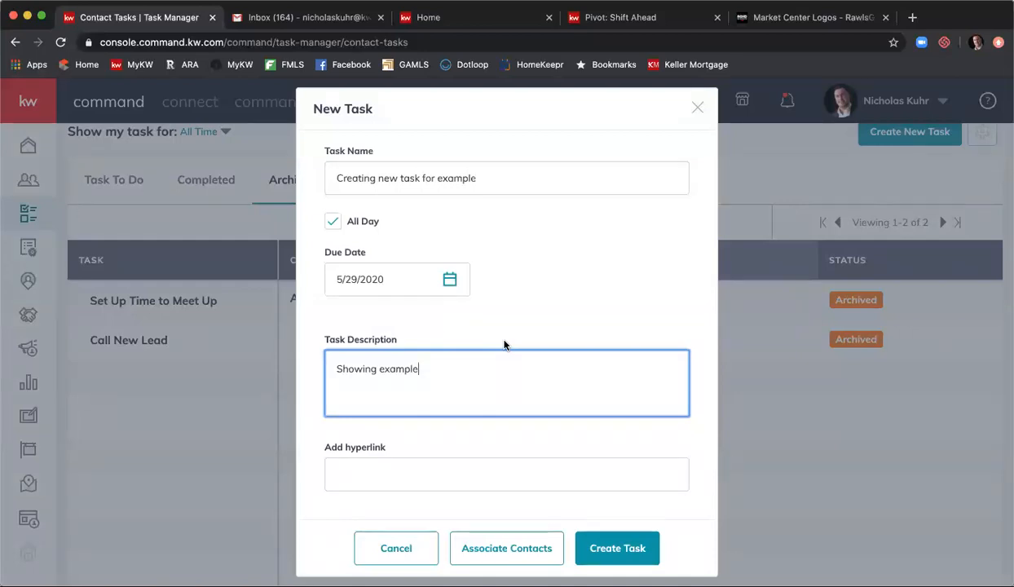
scroll(503, 343, "up", 2)
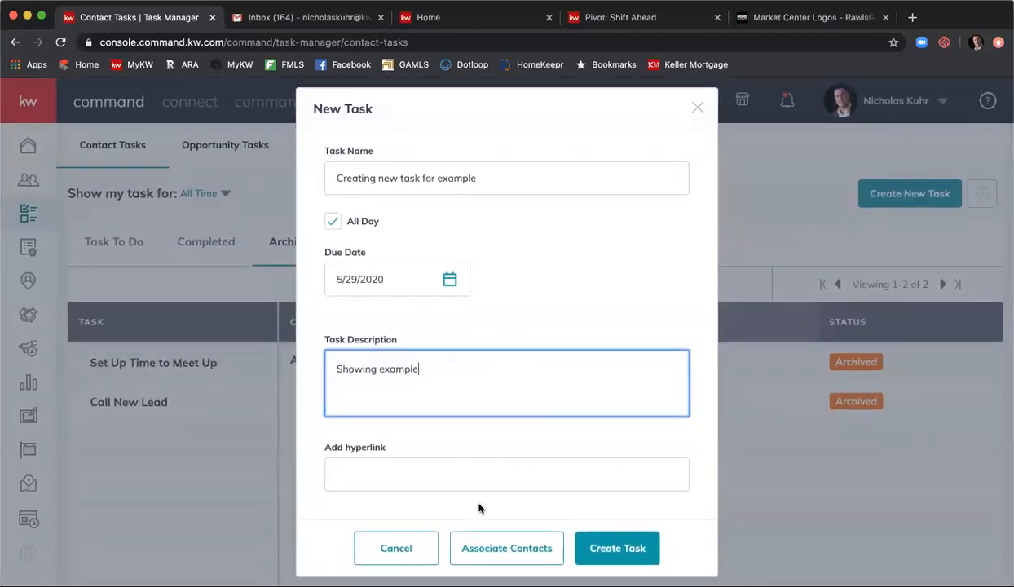
- Search for the contact by name and associate the second match with the task
left_click(518, 557)
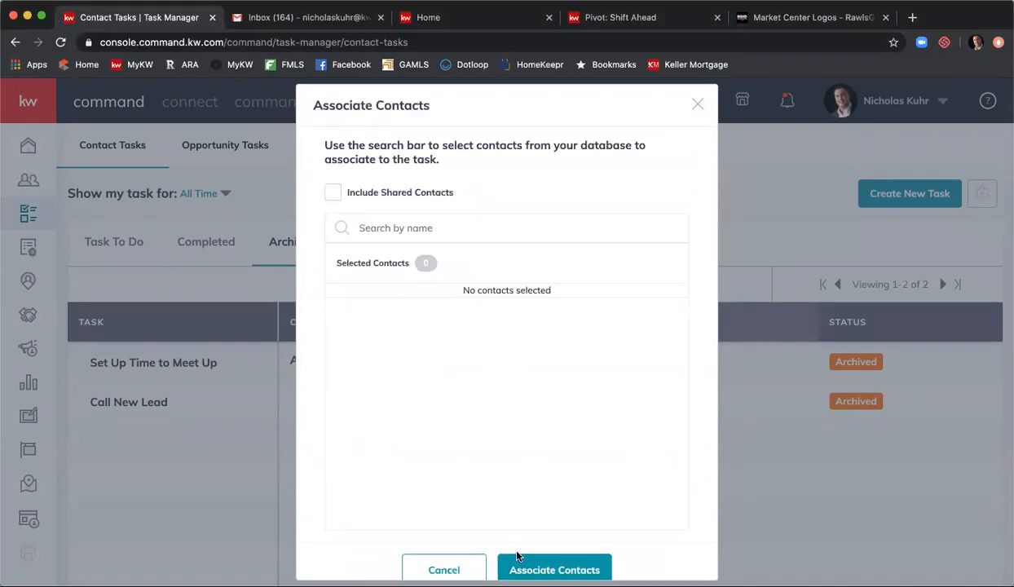
left_click(410, 225)
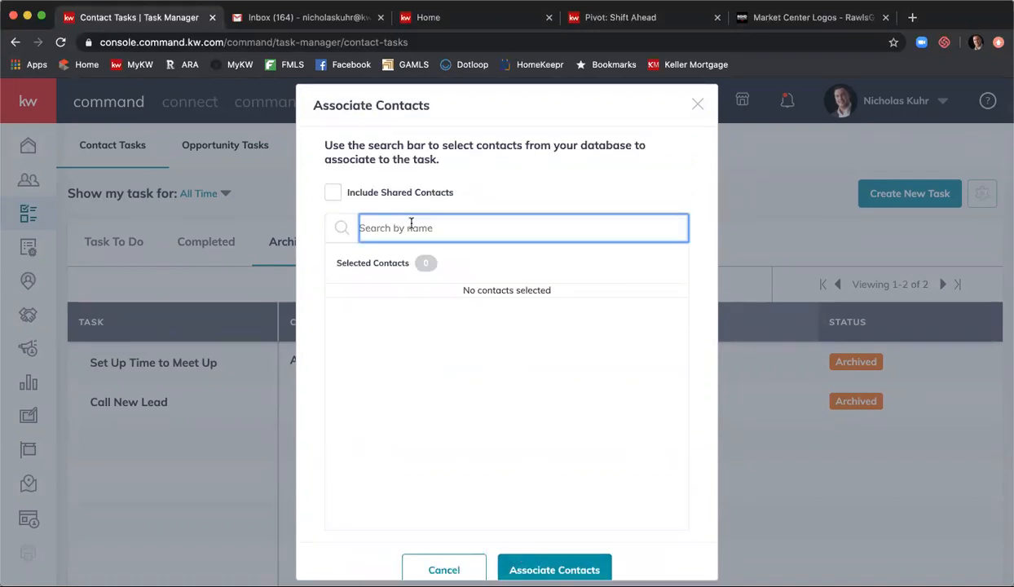
type("nicho")
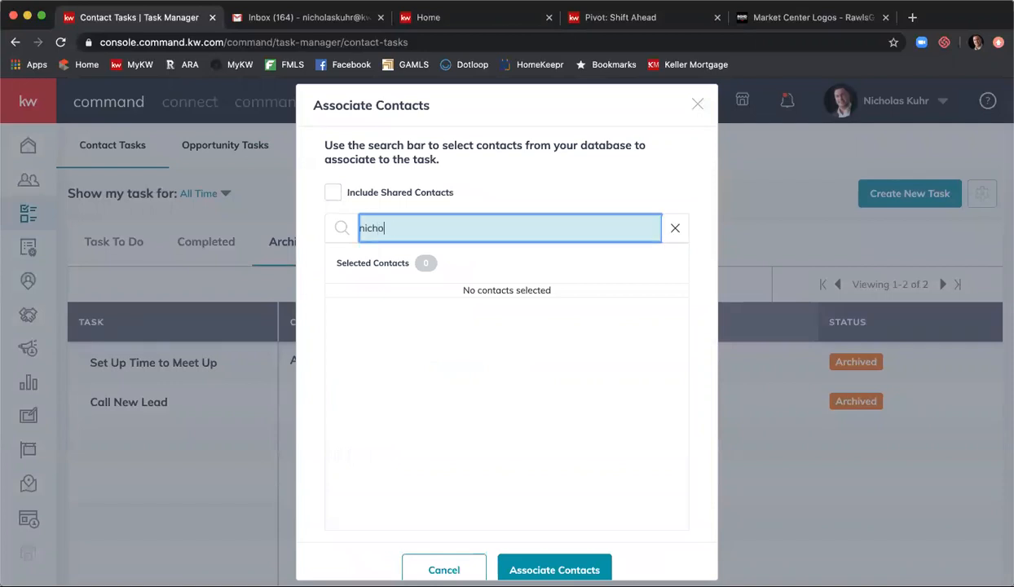
type("las o")
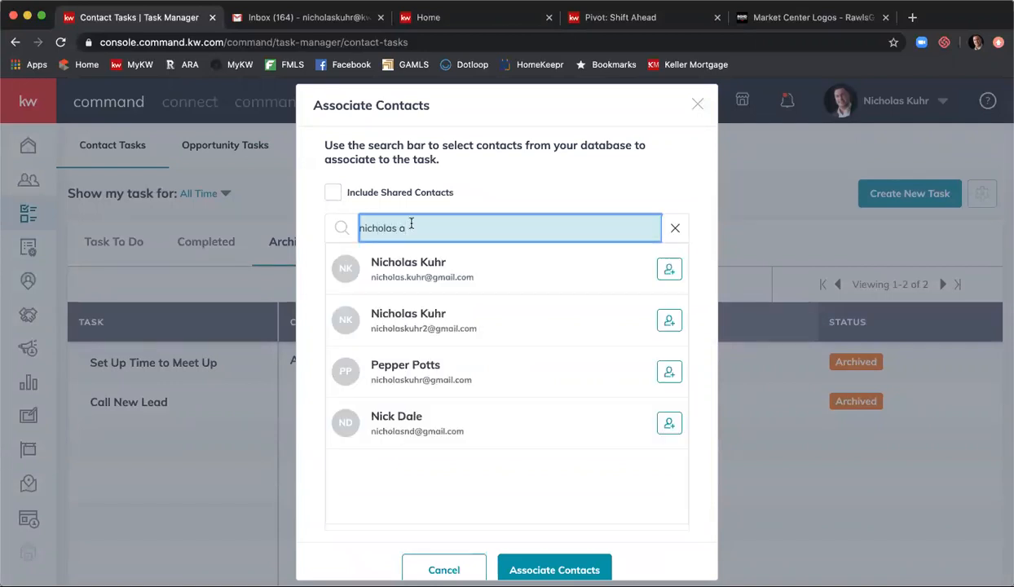
key("BackSpace")
left_click(669, 322)
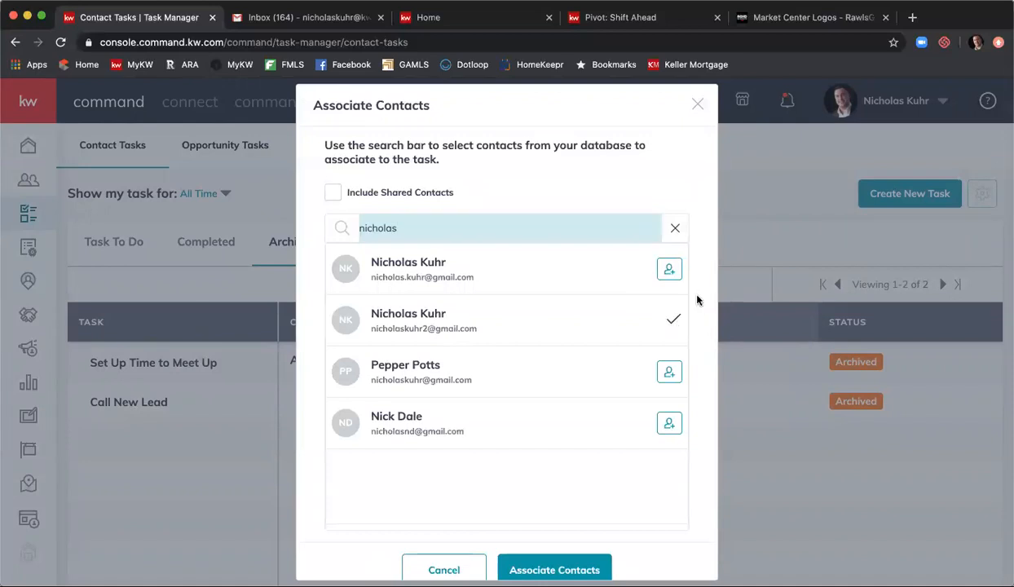
scroll(695, 297, "down", 1)
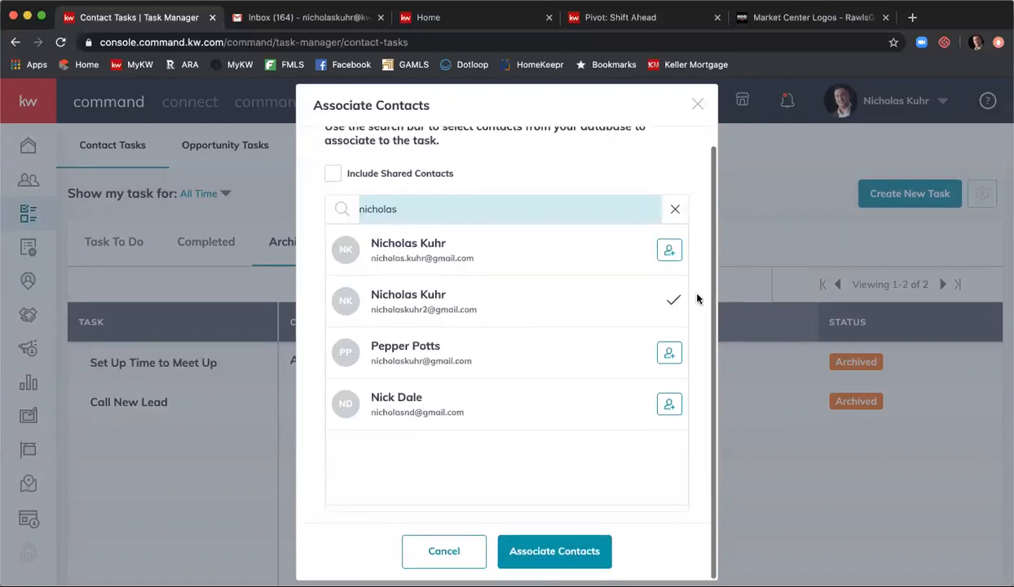
left_click(557, 548)
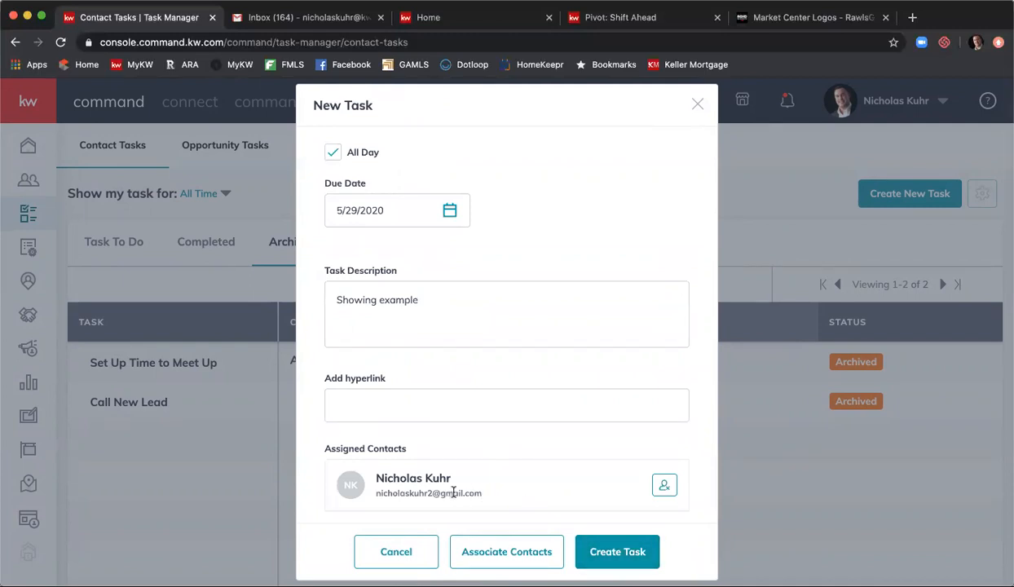
- Create the task, list Task To Do, and widen the Task column to show full names
scroll(448, 485, "up", 2)
scroll(447, 445, "down", 2)
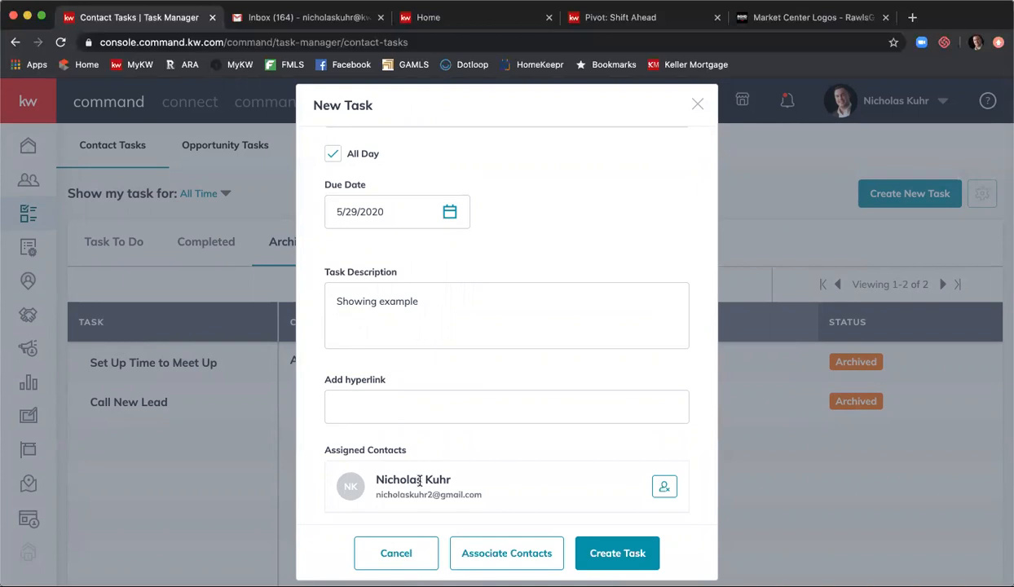
left_click(618, 554)
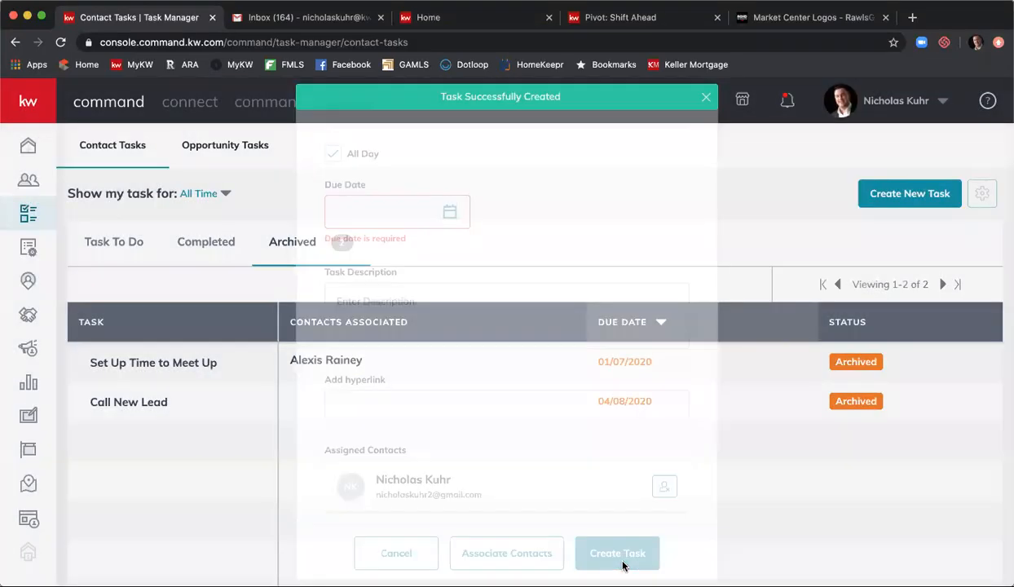
left_click(127, 242)
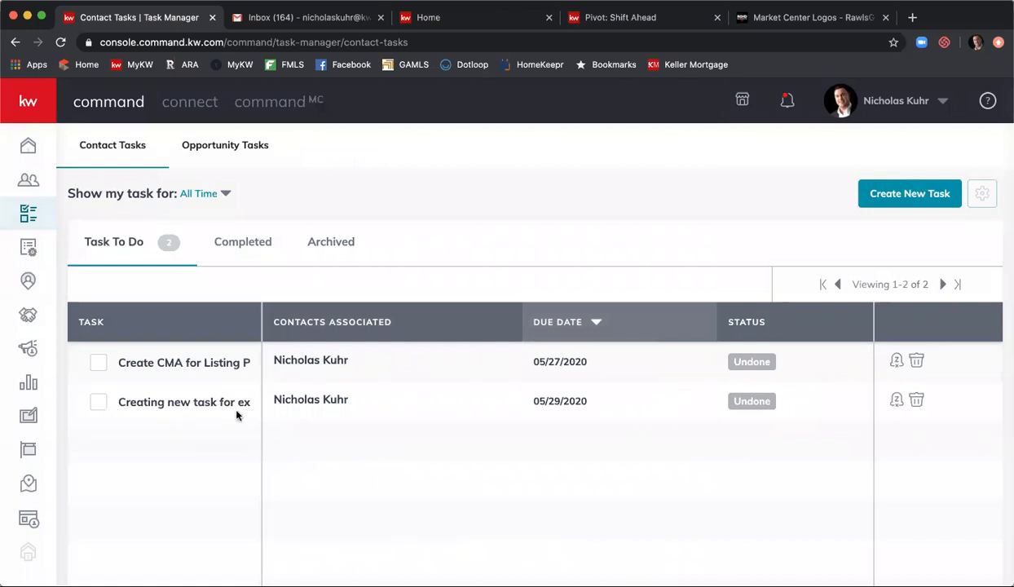
left_click_drag(261, 310, 360, 310)
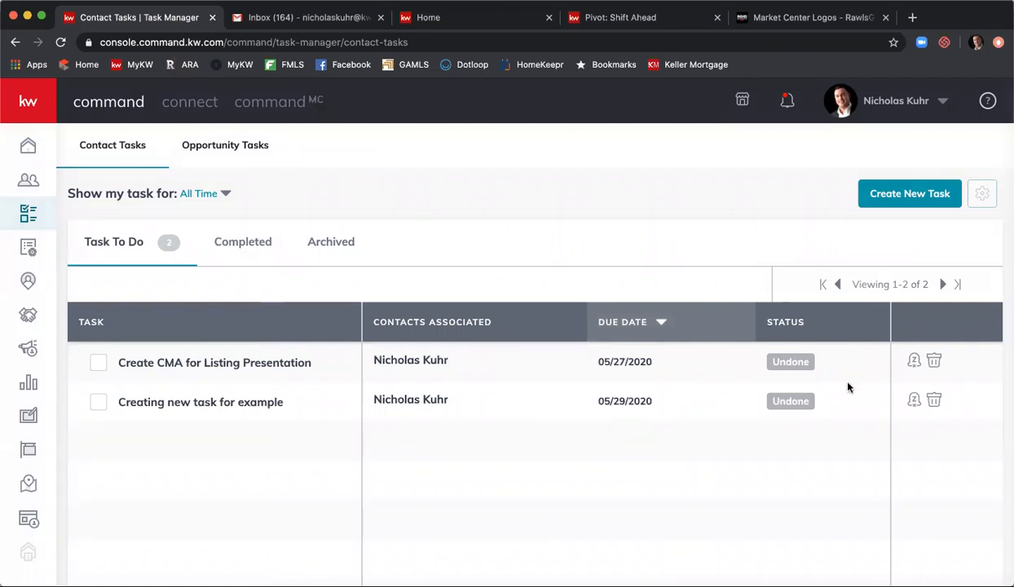
- Choose to snooze the example task until a specific date, picking May 30
left_click(913, 400)
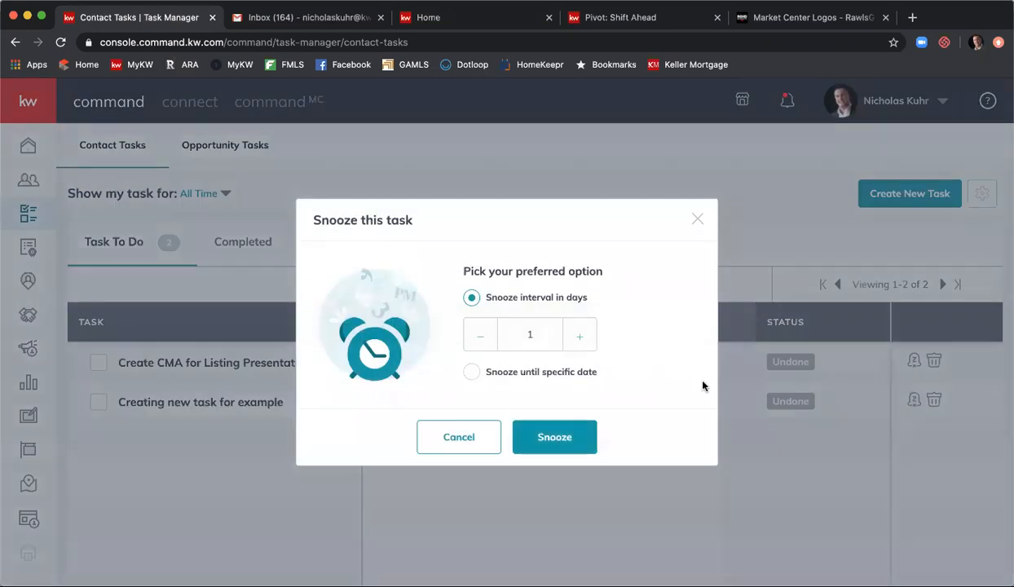
left_click(579, 338)
left_click(470, 369)
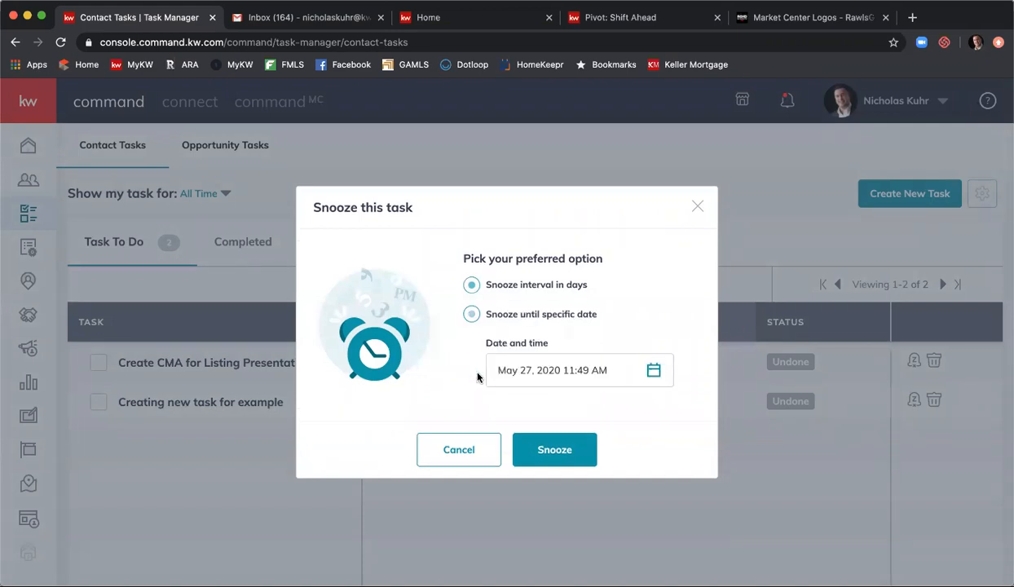
left_click(567, 369)
scroll(681, 367, "down", 1)
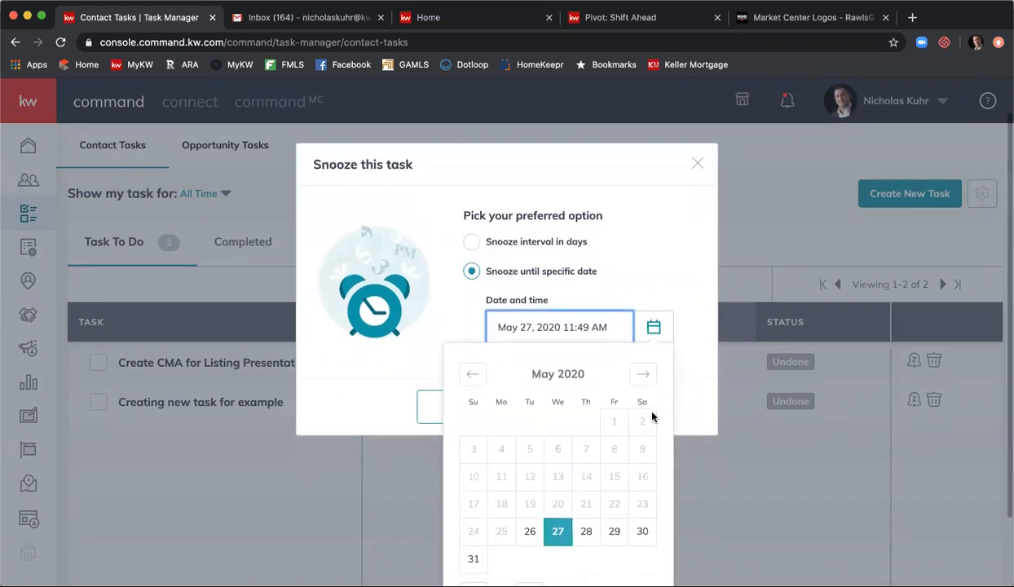
left_click(640, 530)
left_click(691, 360)
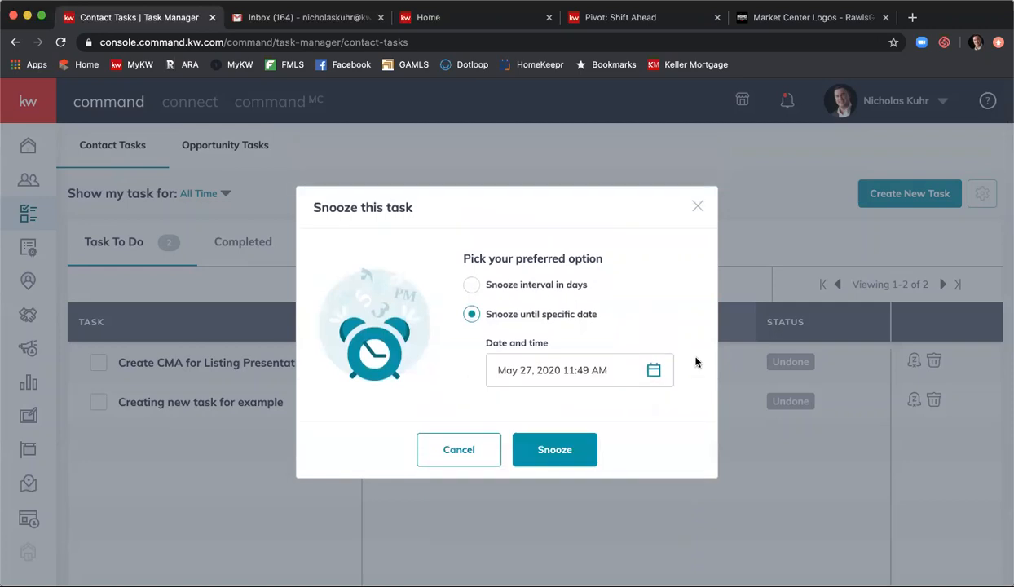
left_click(655, 371)
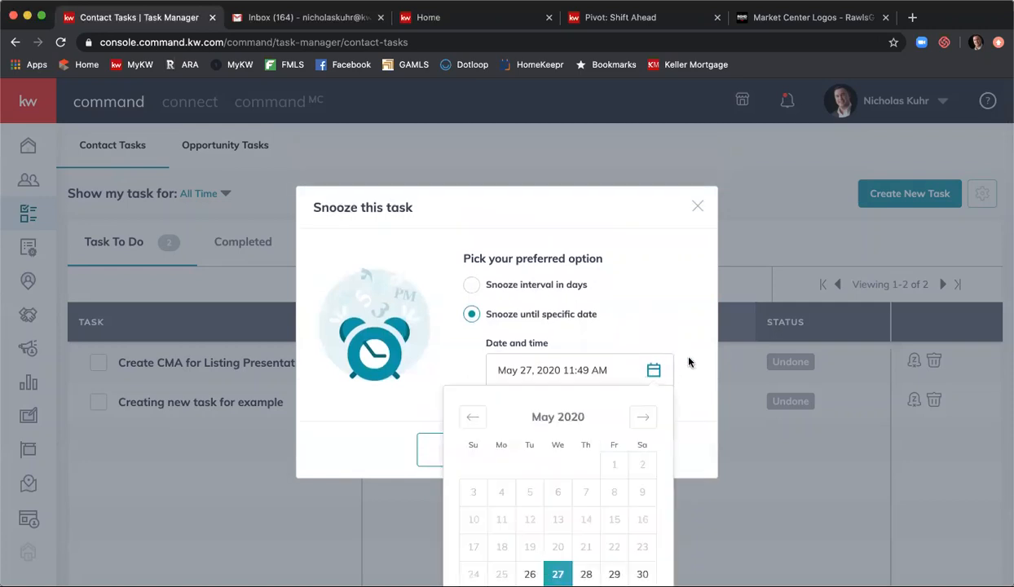
scroll(680, 355, "down", 2)
scroll(679, 351, "down", 1)
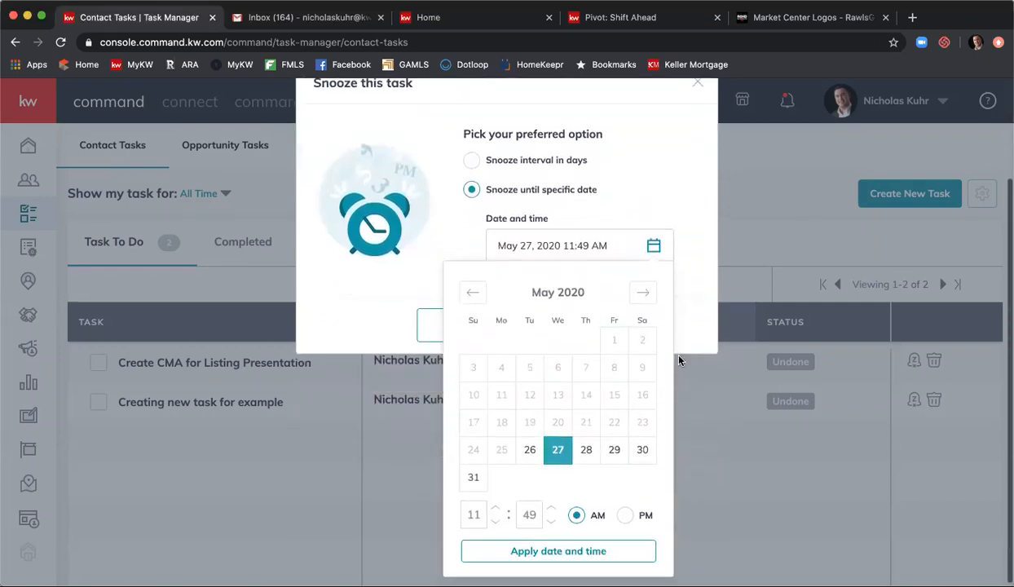
left_click(643, 450)
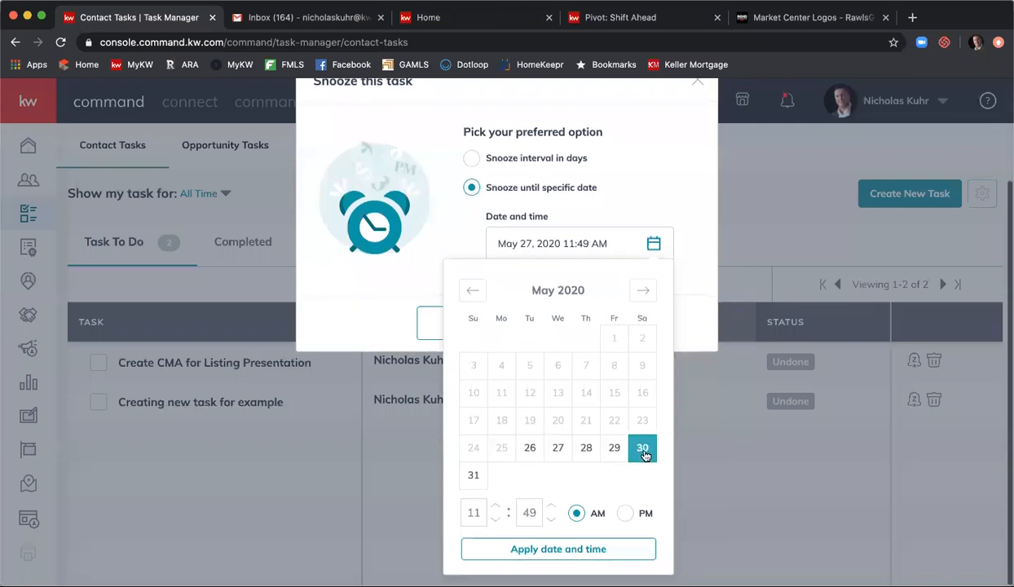
- Set the snooze time to 12:00 PM and apply the date and time
left_click_drag(479, 512, 456, 511)
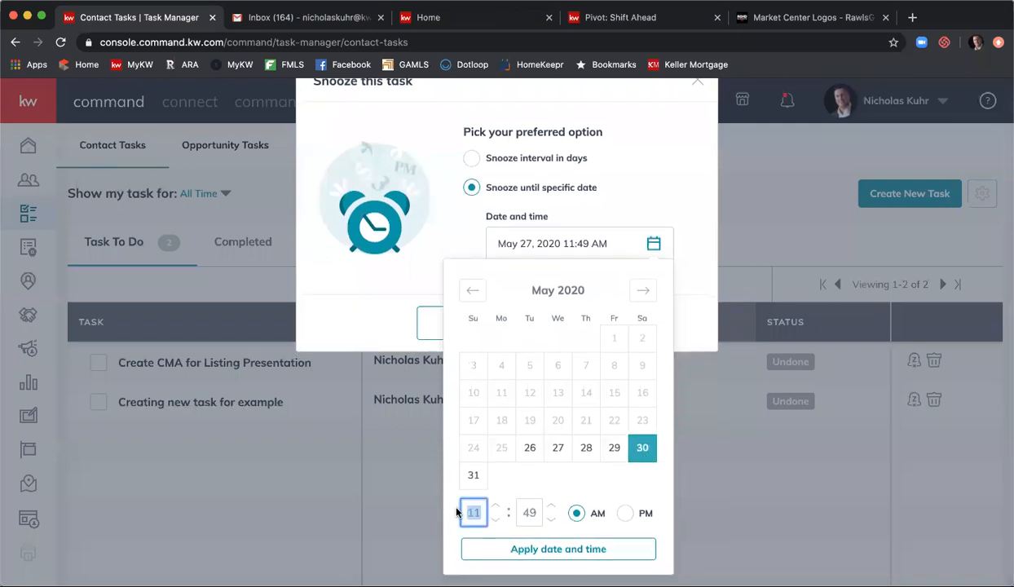
type("12")
key("Tab")
type("00")
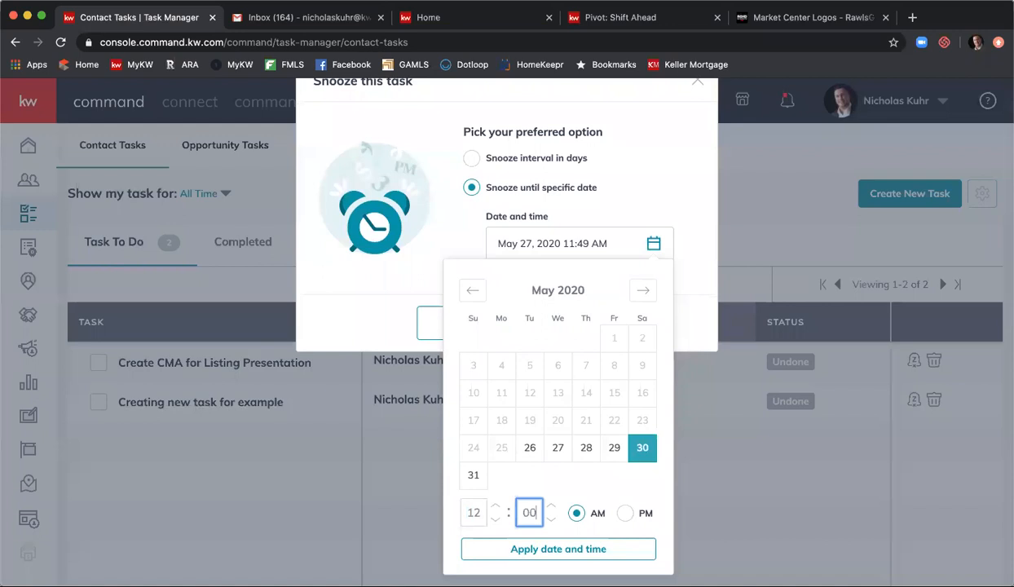
left_click(624, 513)
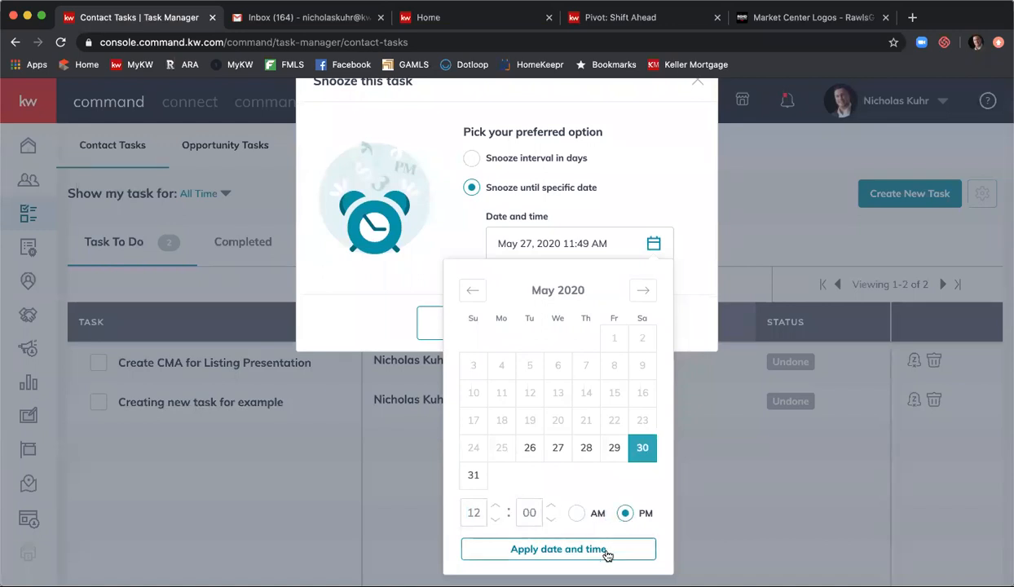
left_click(606, 550)
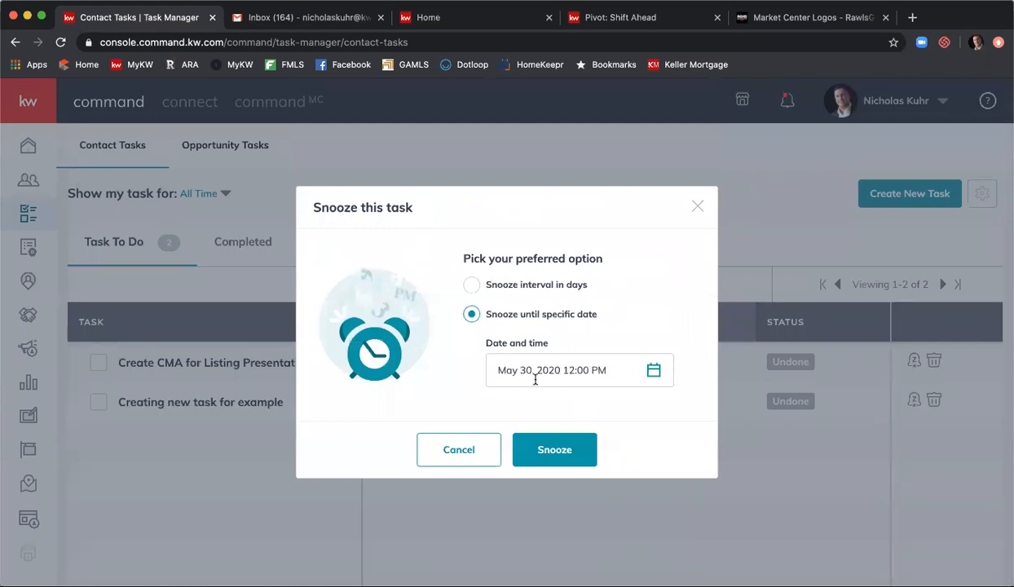
- Confirm the snooze, then check the home dashboard's task type options
left_click(544, 440)
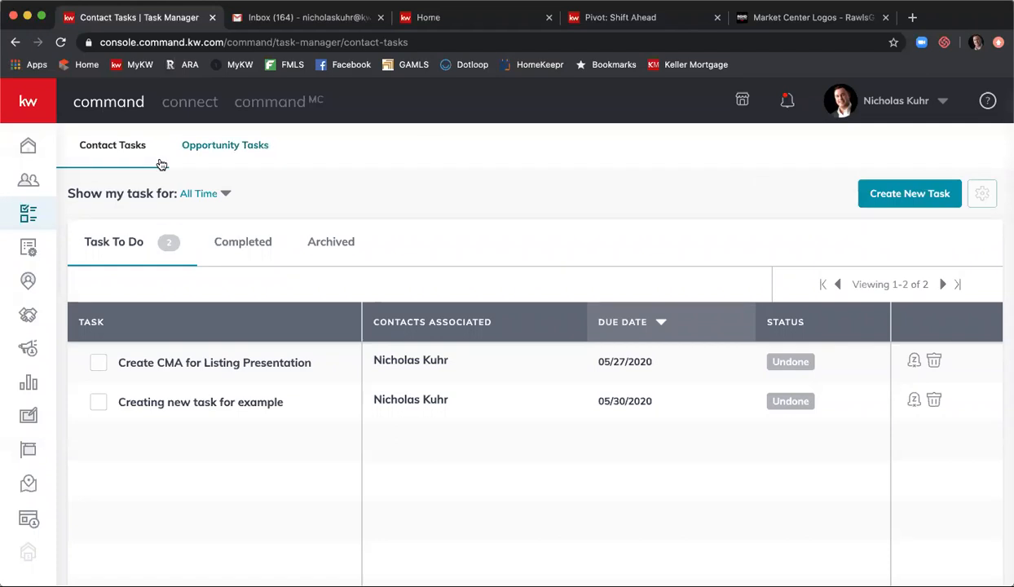
left_click(28, 149)
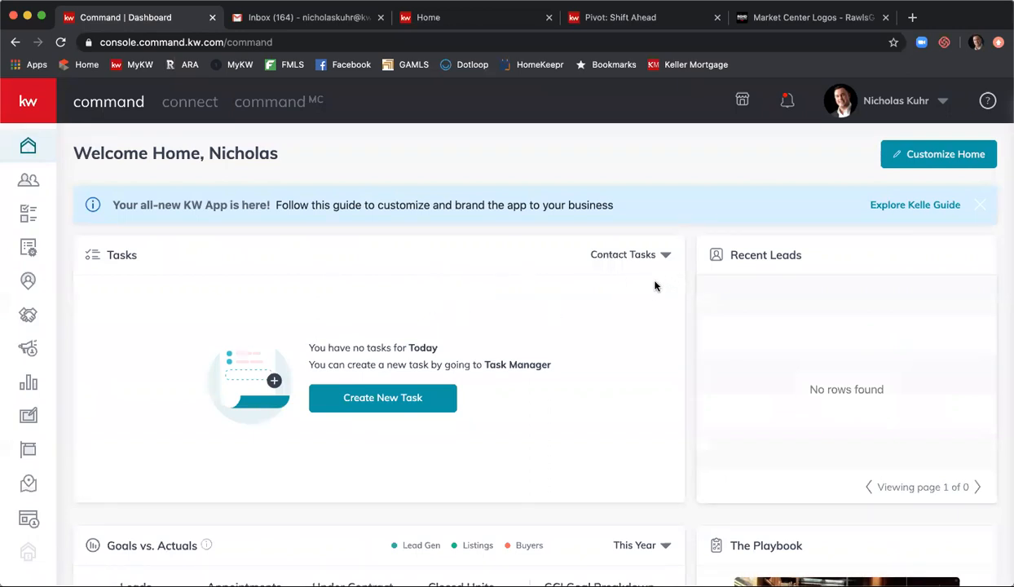
left_click(666, 258)
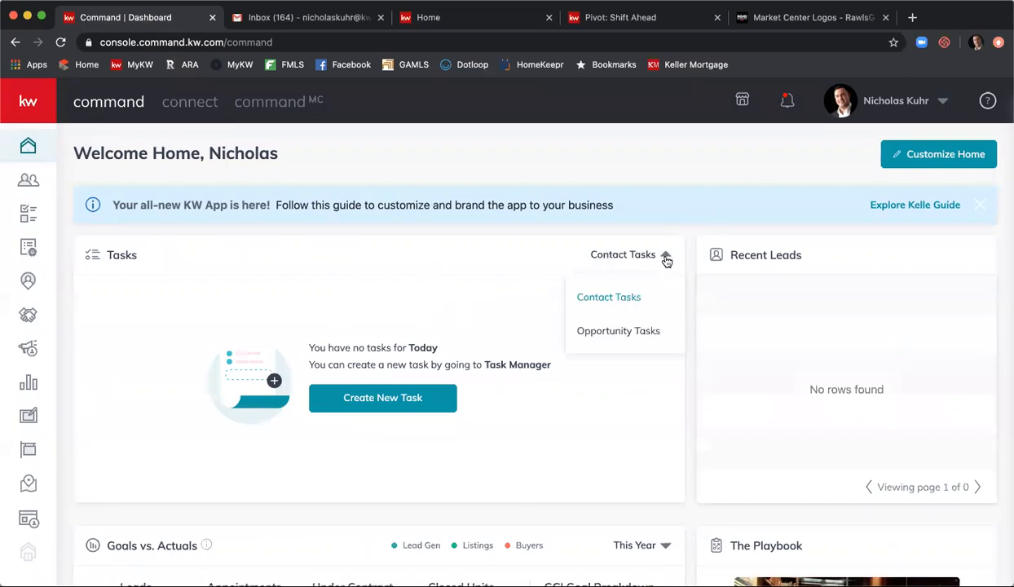
left_click(665, 257)
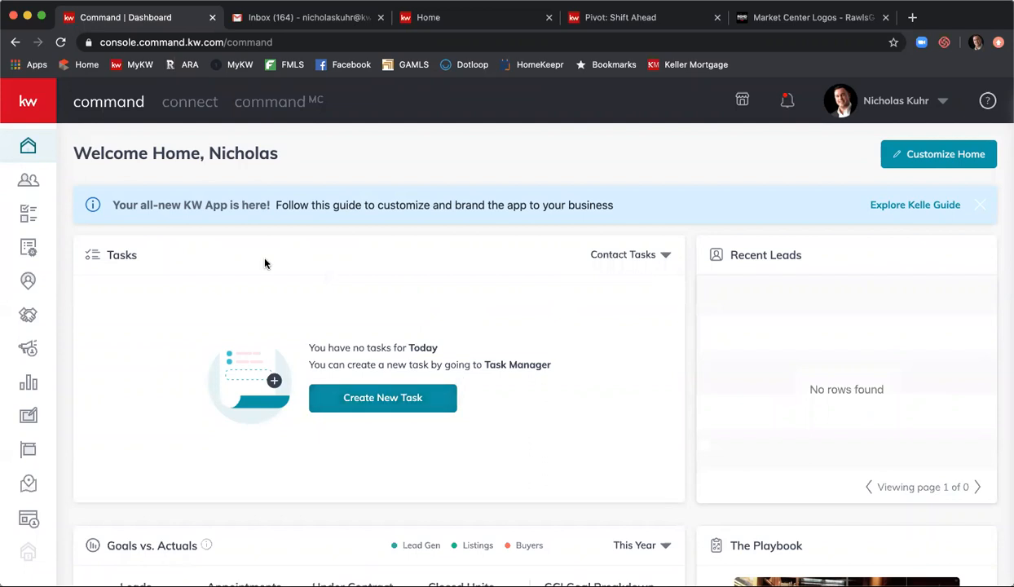
- Reload the dashboard and go via Contacts to the Task Manager's Contact Tasks for Today
left_click(61, 42)
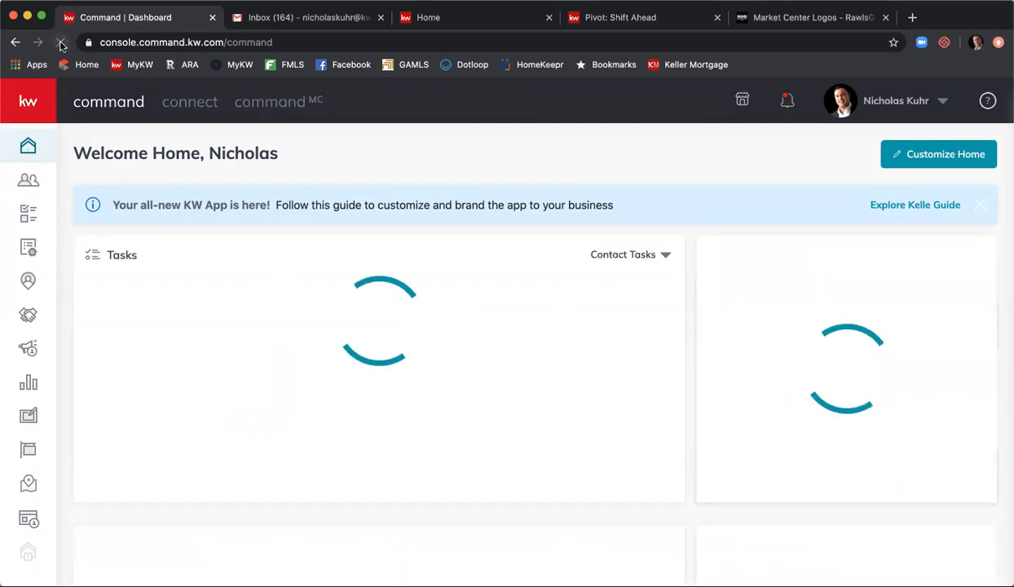
left_click(45, 181)
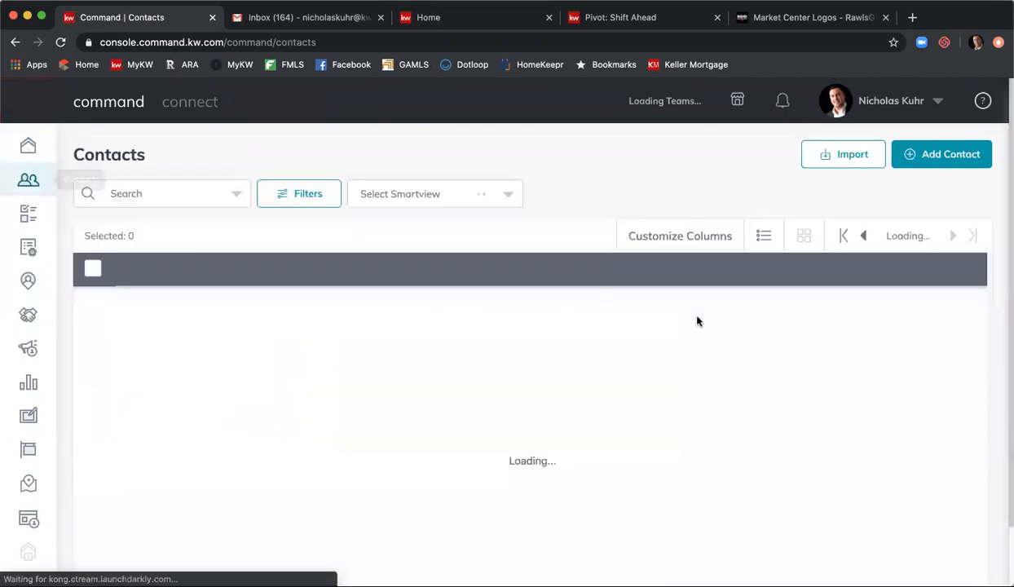
left_click(30, 214)
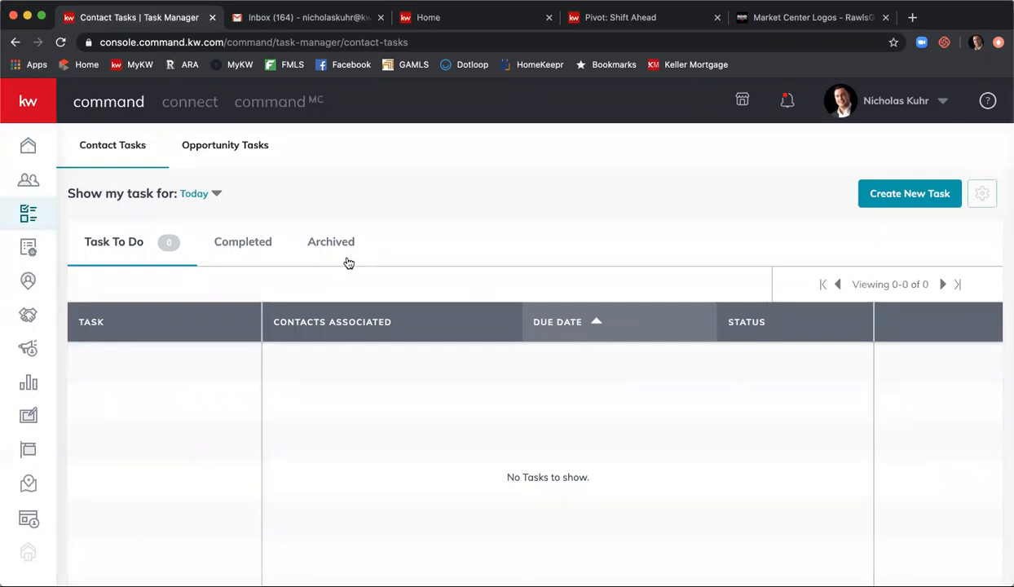
- Filter contact tasks to Next 7 Days and preview the CMA for Listing Presentation task
left_click(197, 193)
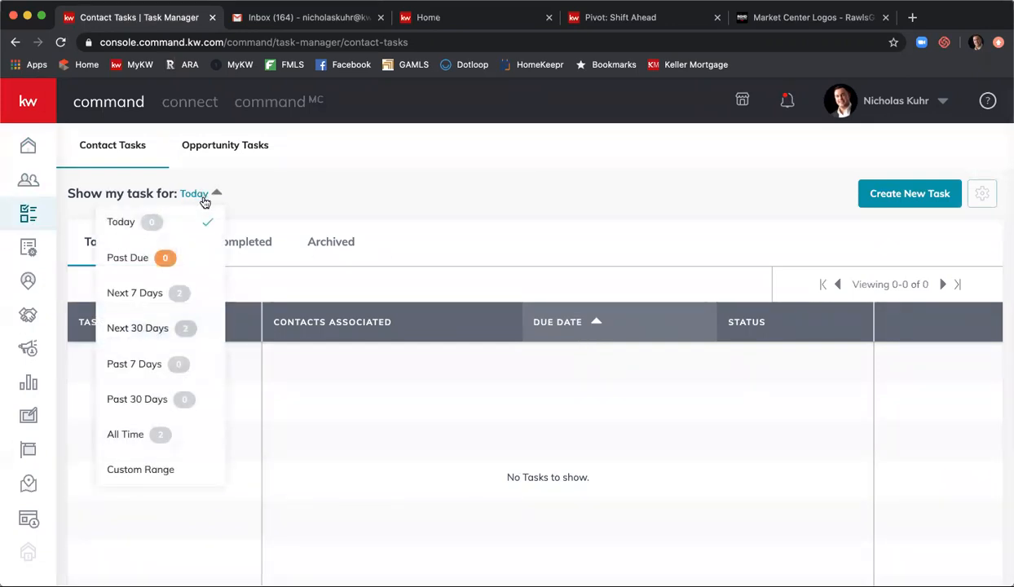
left_click(136, 282)
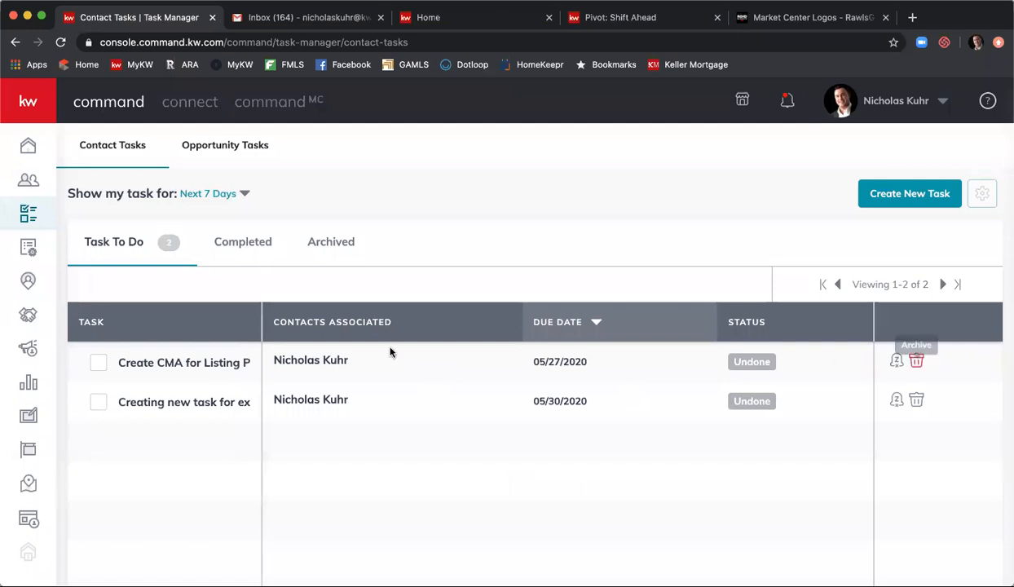
left_click(179, 362)
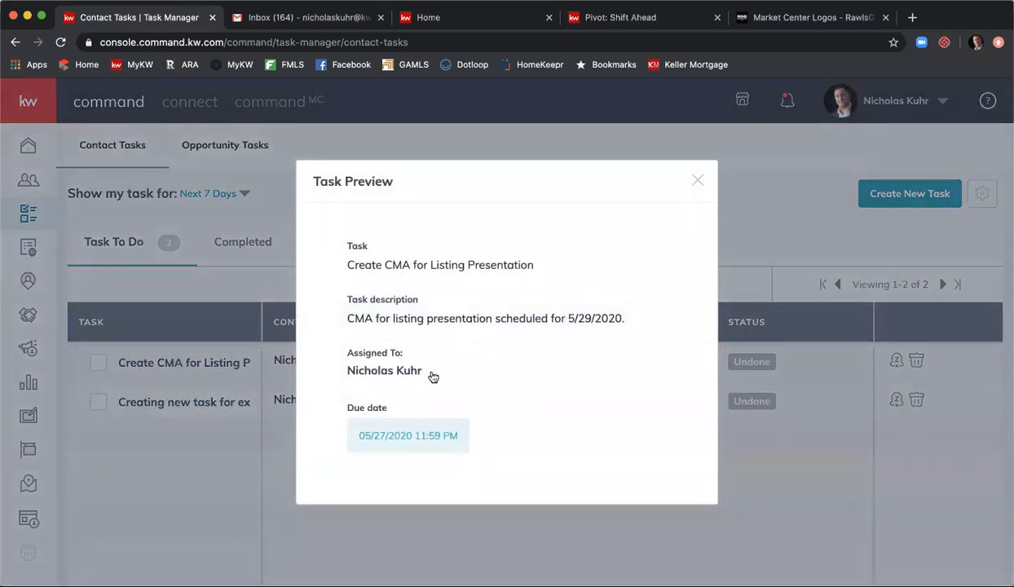
left_click(695, 186)
- Preview the example task, cancel marking it complete, and start a blank new task
scroll(570, 383, "down", 1)
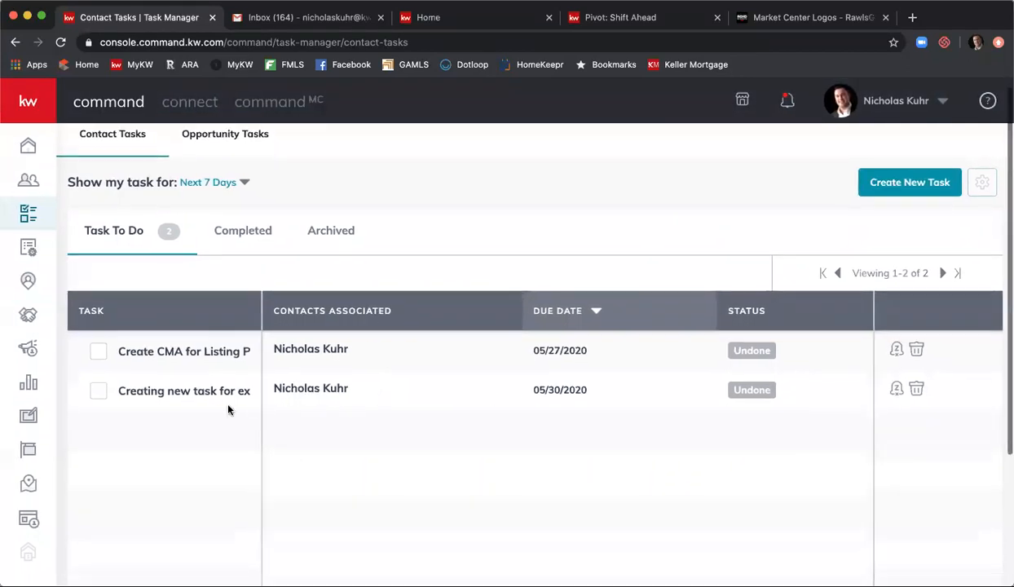
left_click(175, 381)
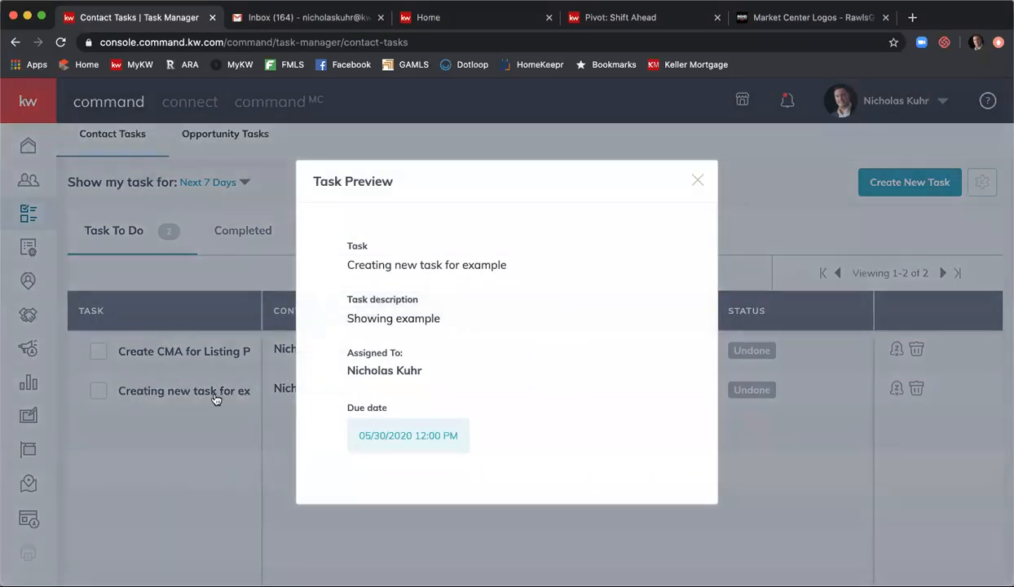
left_click(216, 397)
left_click(97, 390)
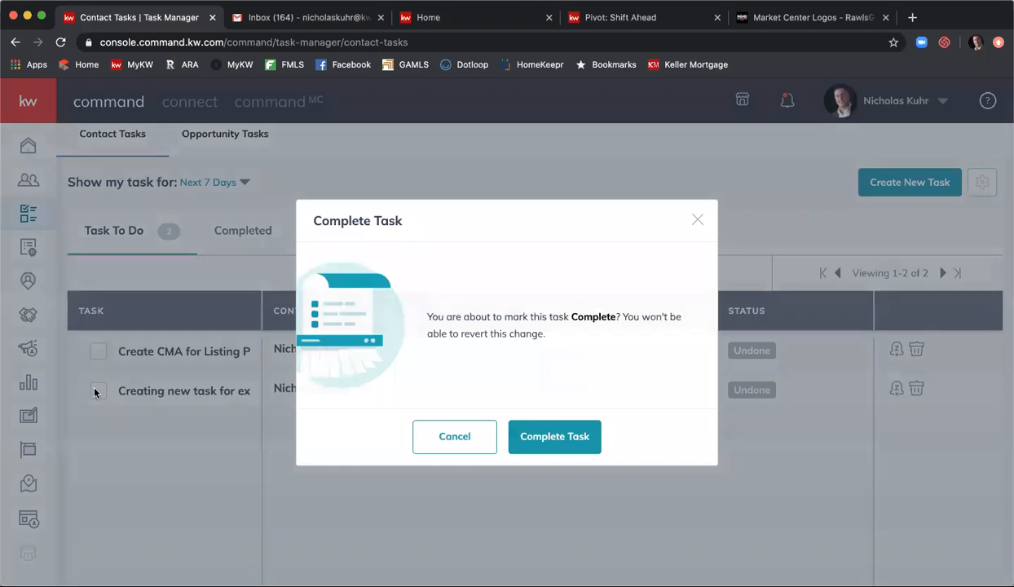
left_click(471, 438)
left_click(903, 190)
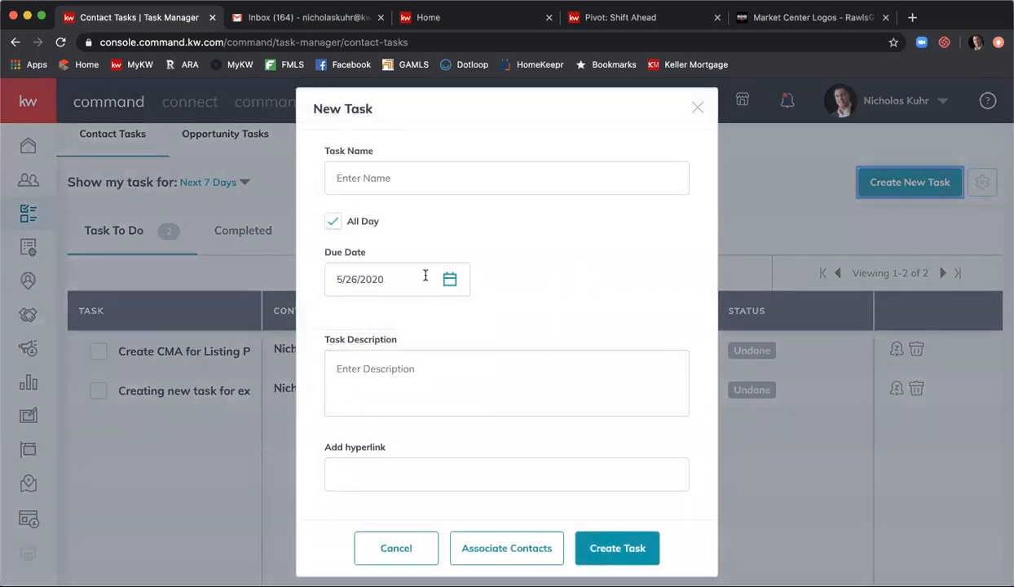
- Enter 'New task' as the task name
left_click(377, 175)
type("New task")
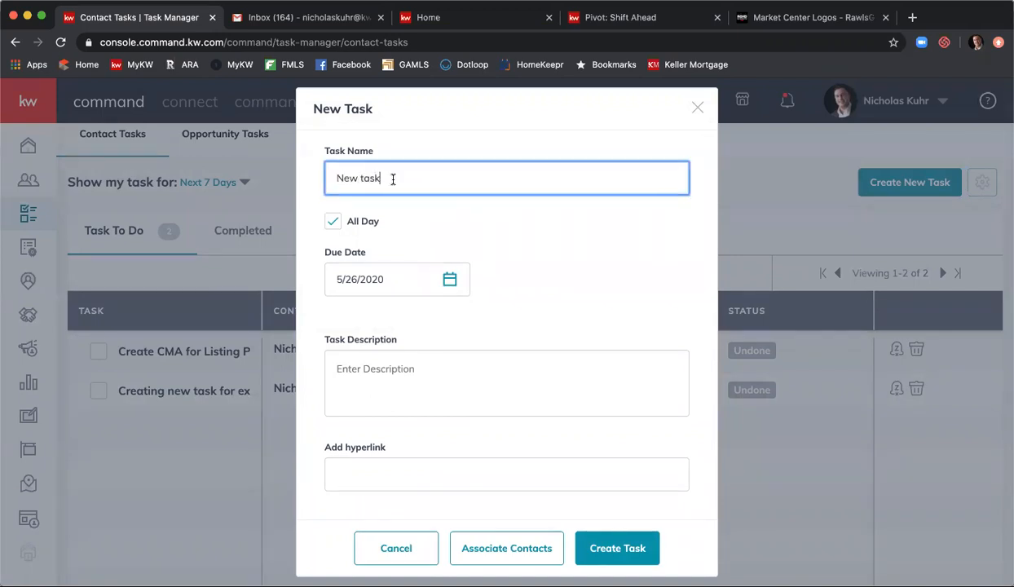
- Link the contact found by a name search to the task and create it
left_click(522, 546)
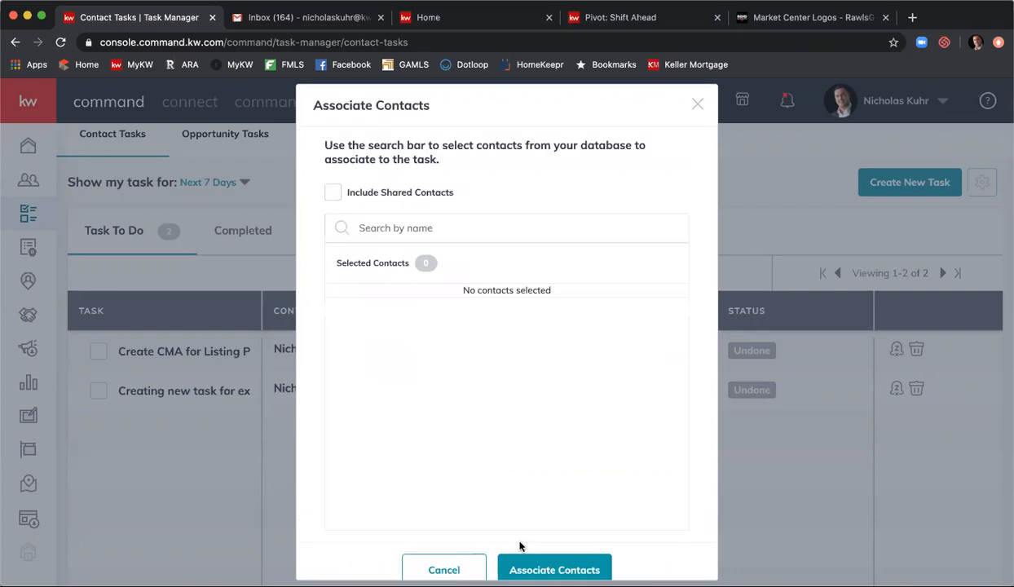
left_click(376, 229)
type("nicholas")
left_click(679, 326)
scroll(688, 346, "down", 1)
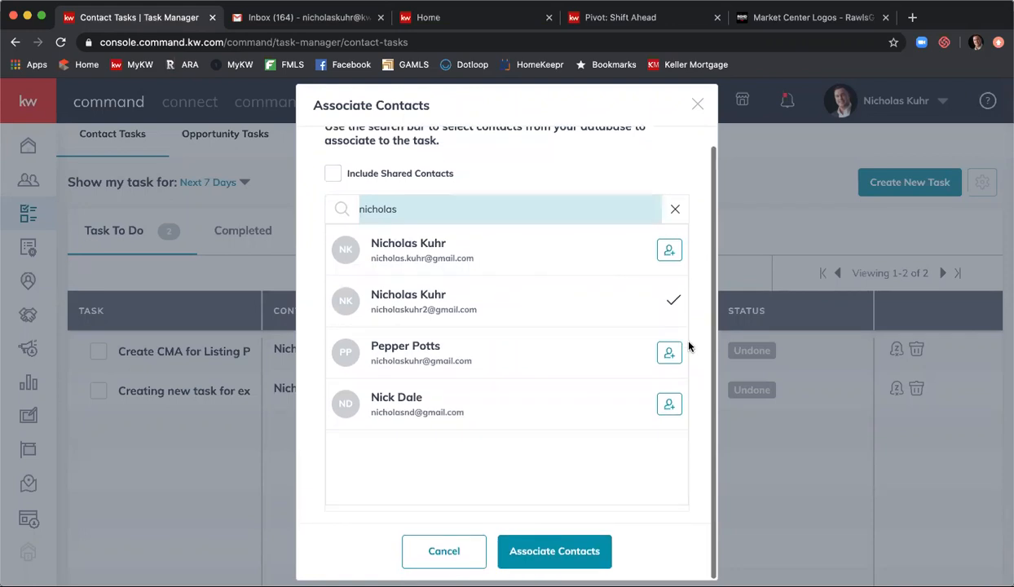
left_click(547, 550)
left_click(616, 555)
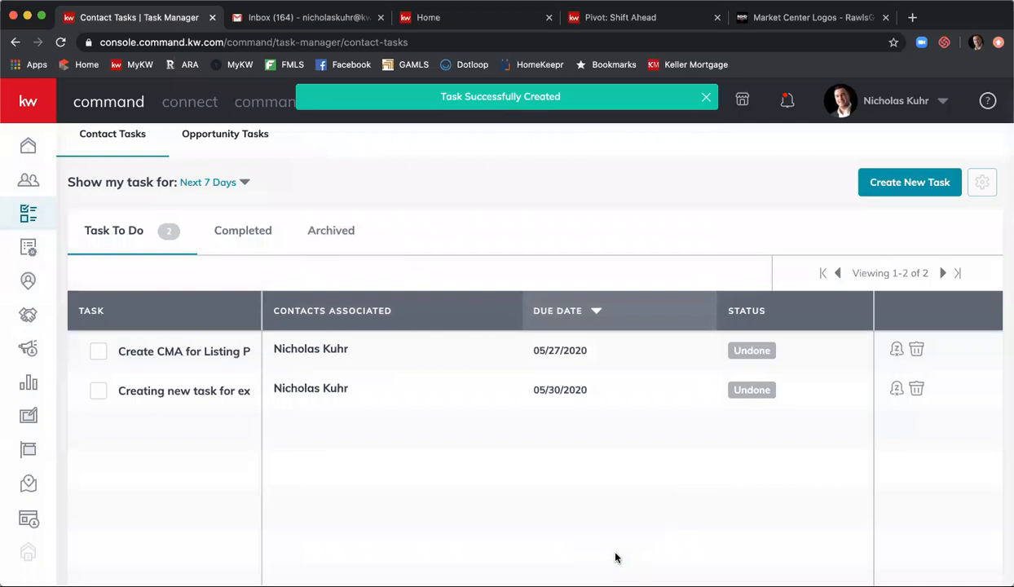
left_click(213, 182)
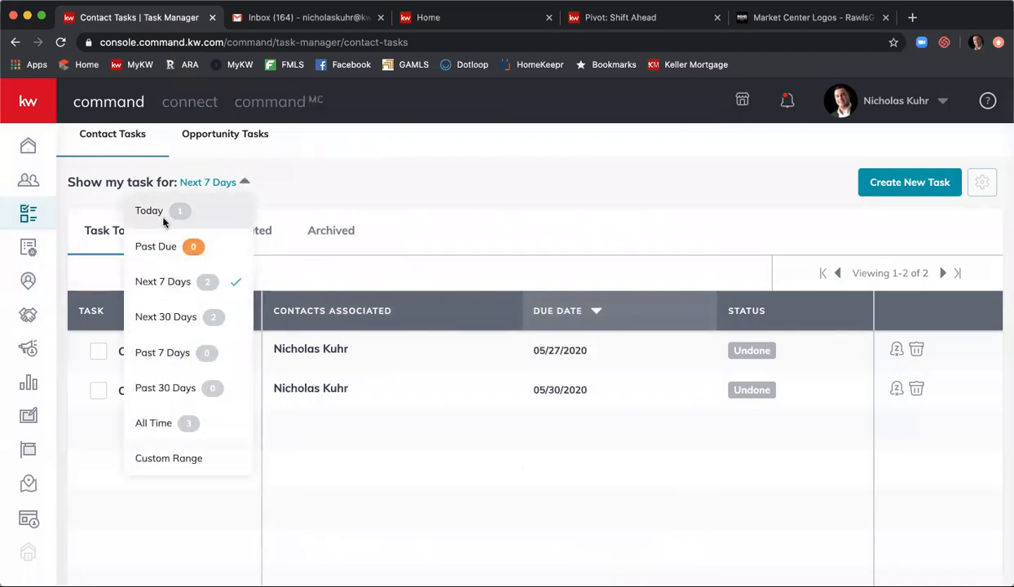
- Filter tasks to Today, return to the dashboard, and cancel a new task form
left_click(163, 215)
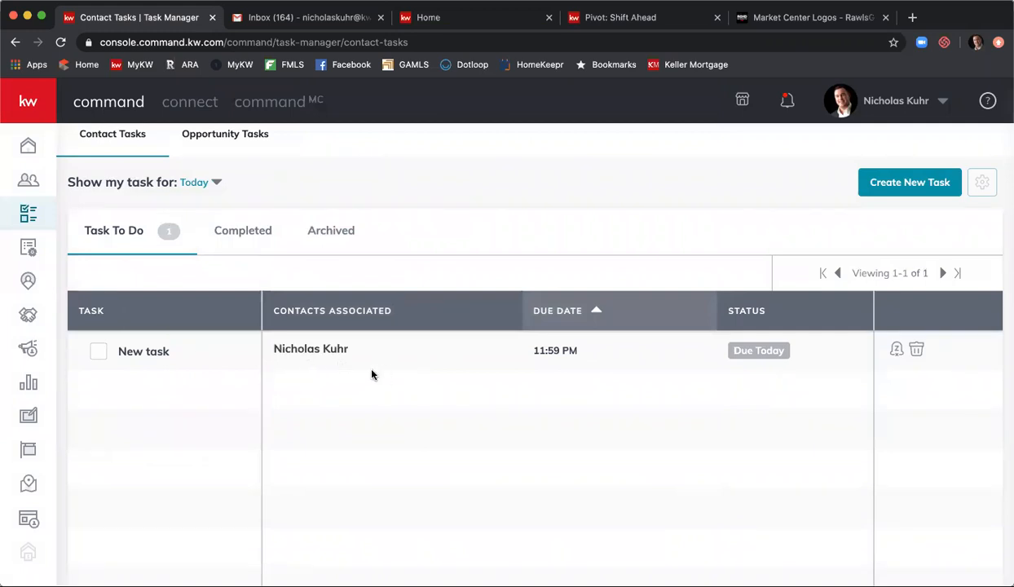
left_click(30, 153)
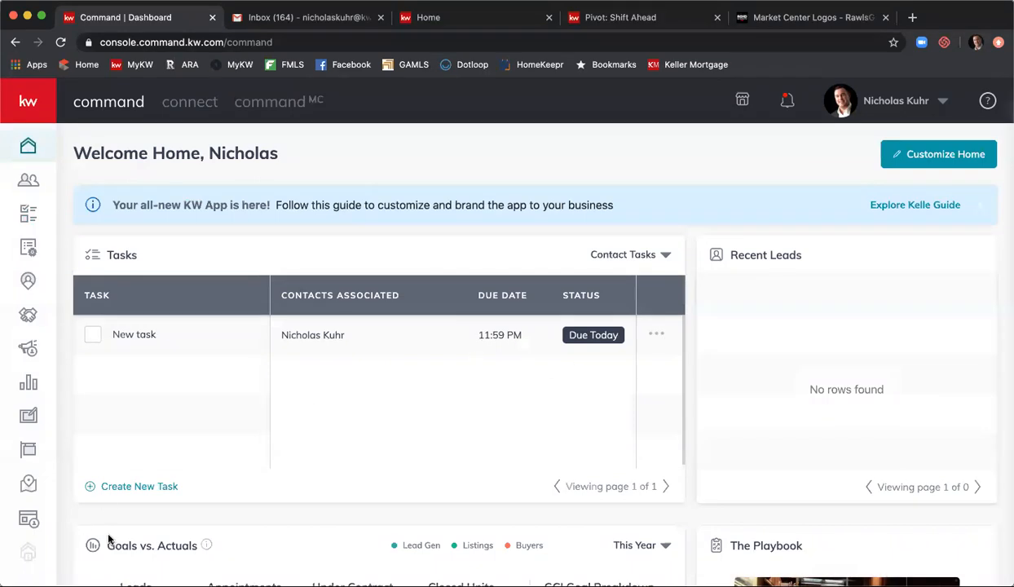
left_click(125, 487)
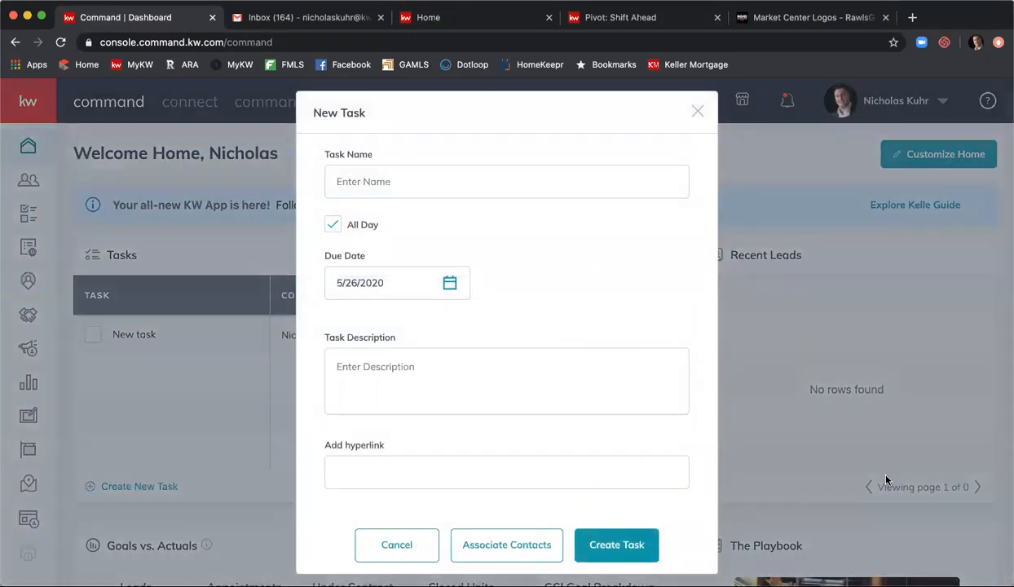
left_click(697, 111)
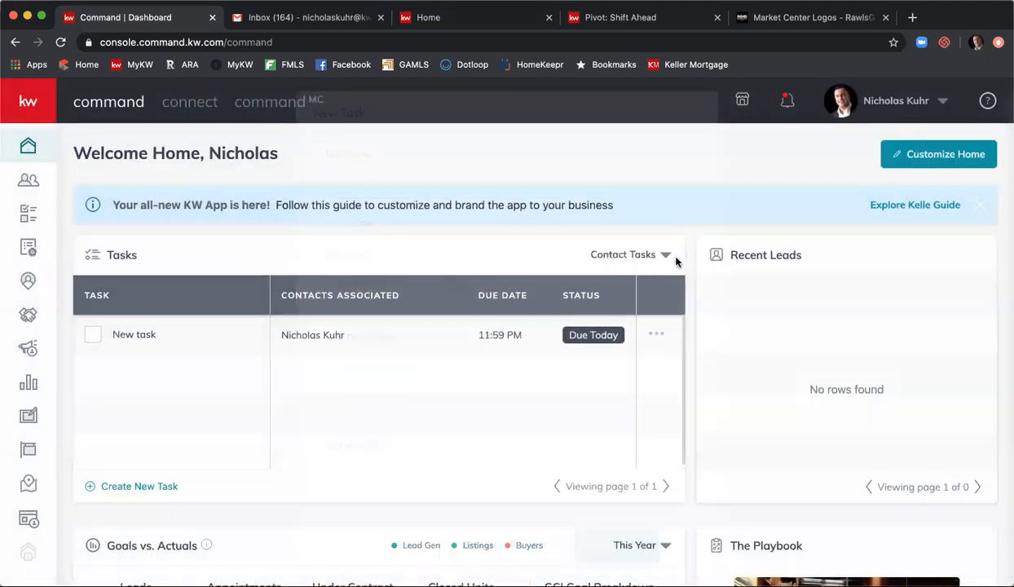
- Inspect New task's actions, details and preview, then return to the home dashboard
left_click(658, 336)
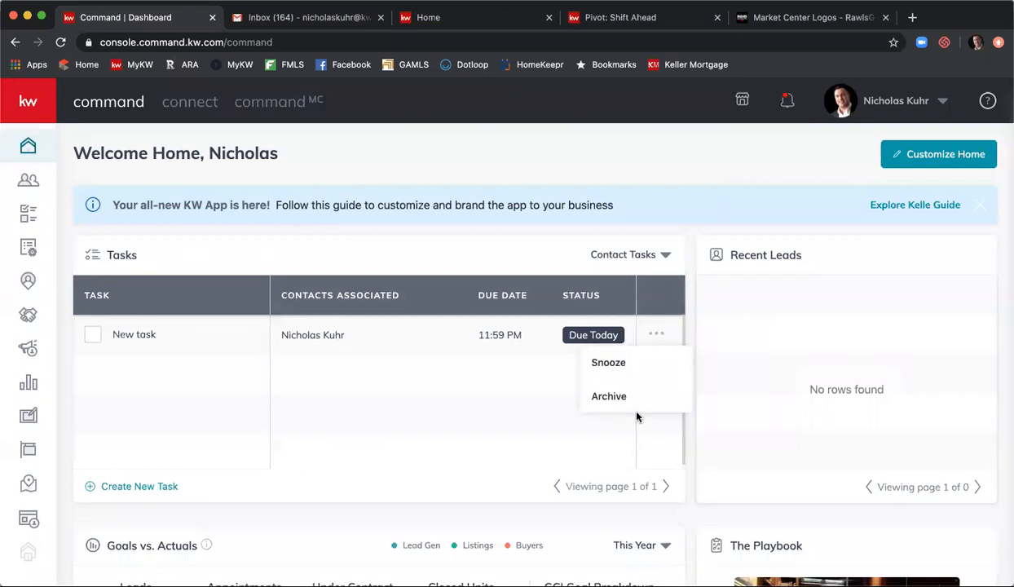
left_click(160, 338)
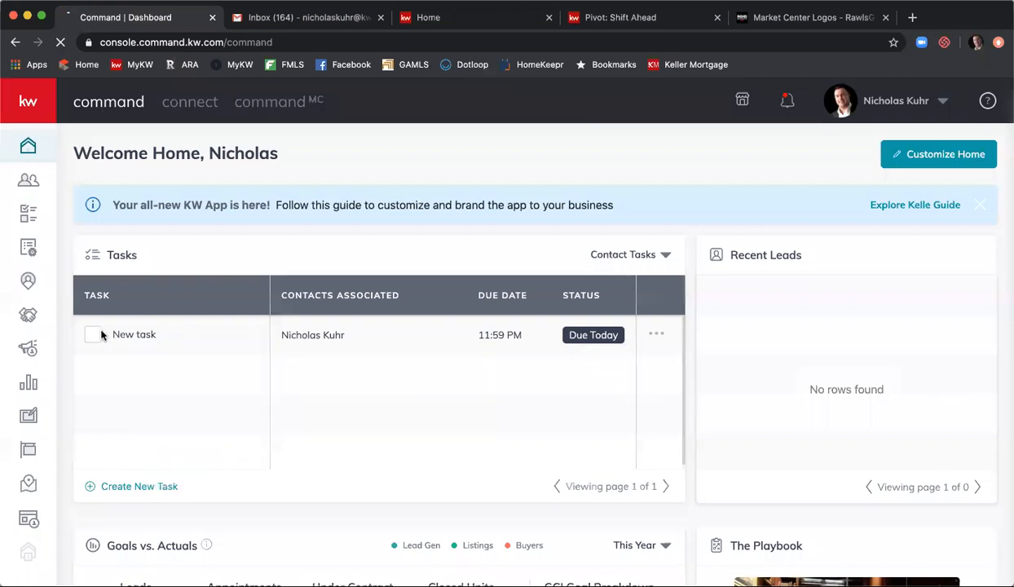
left_click(98, 330)
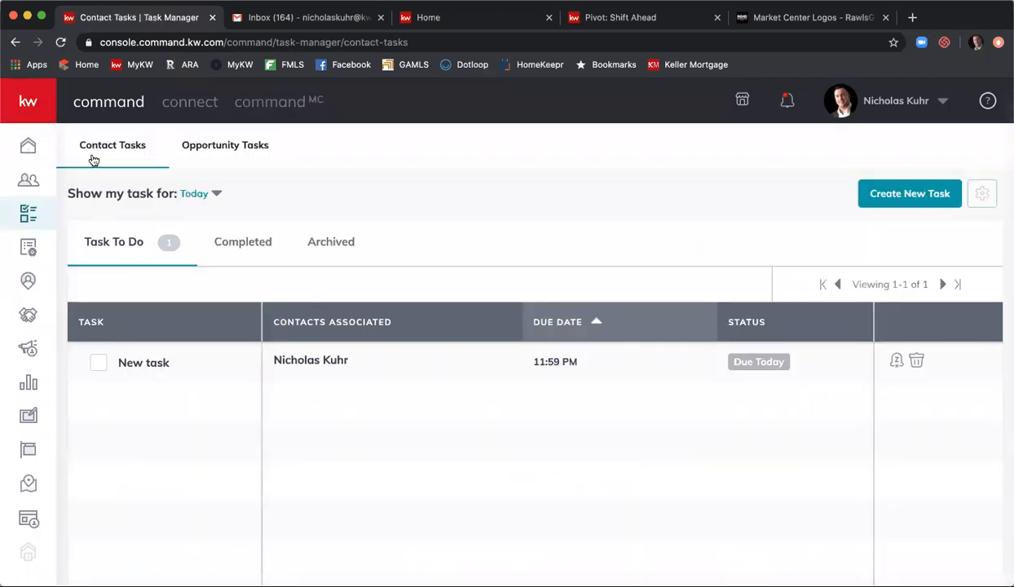
left_click(152, 365)
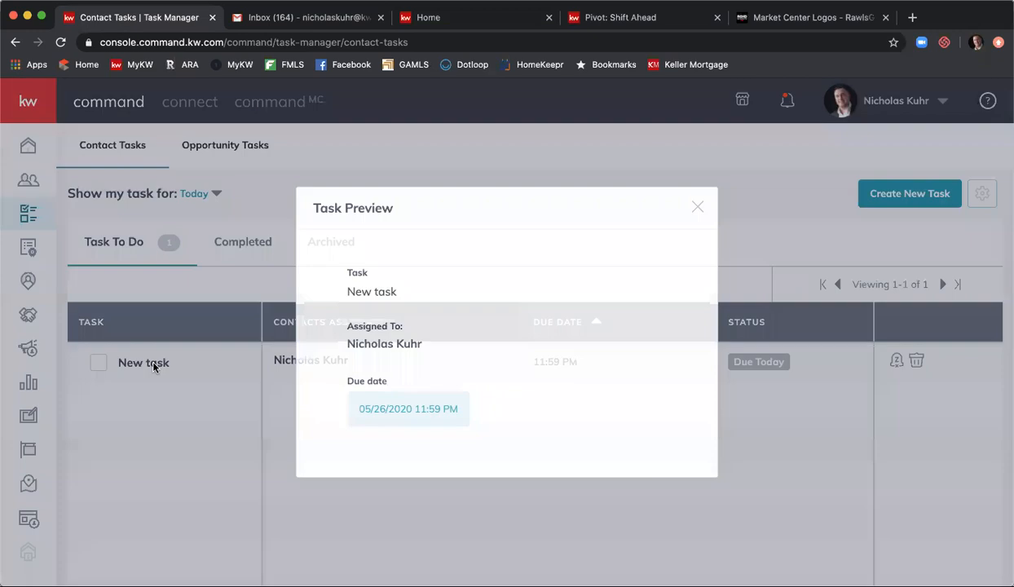
left_click(691, 210)
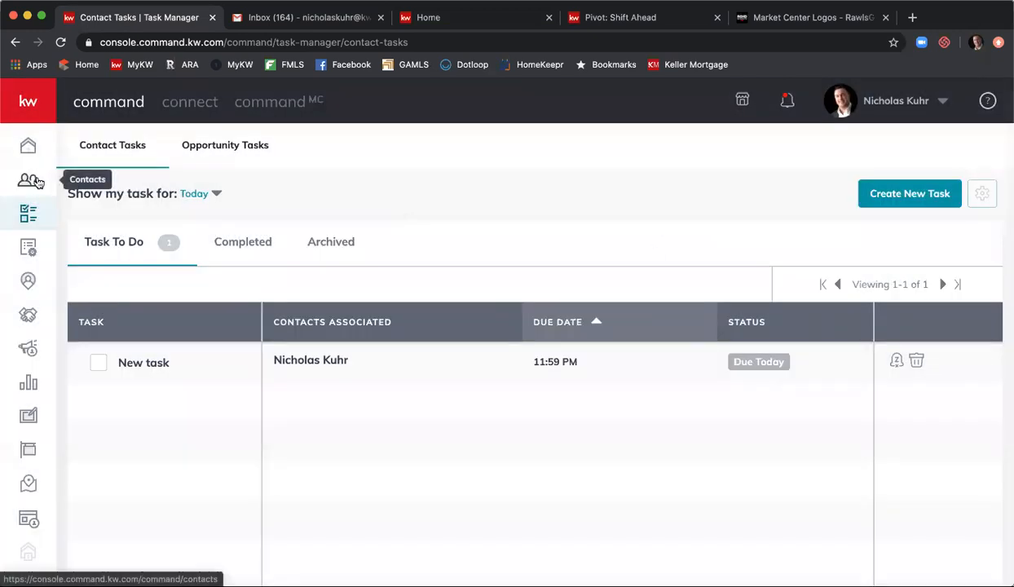
left_click(29, 150)
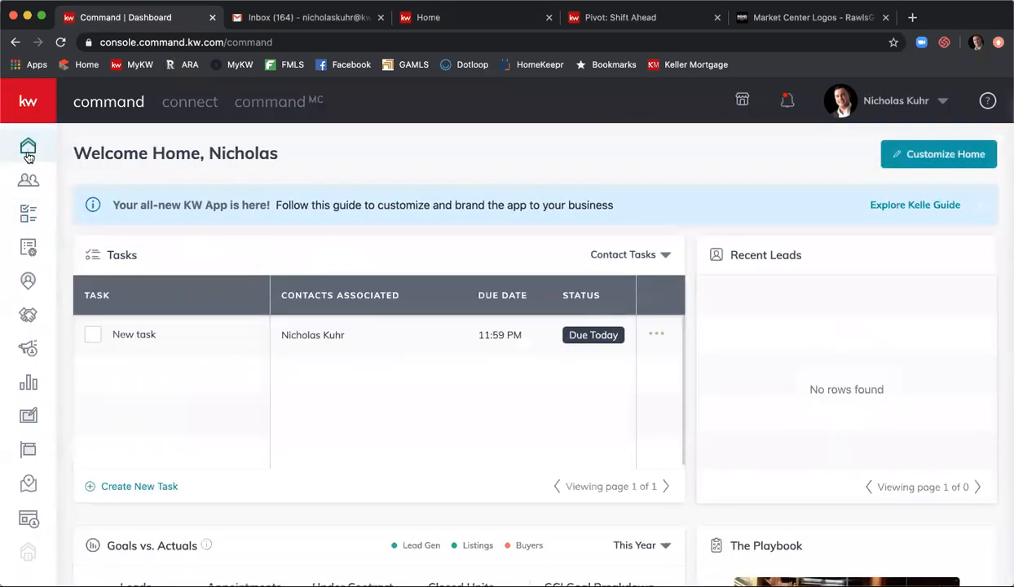